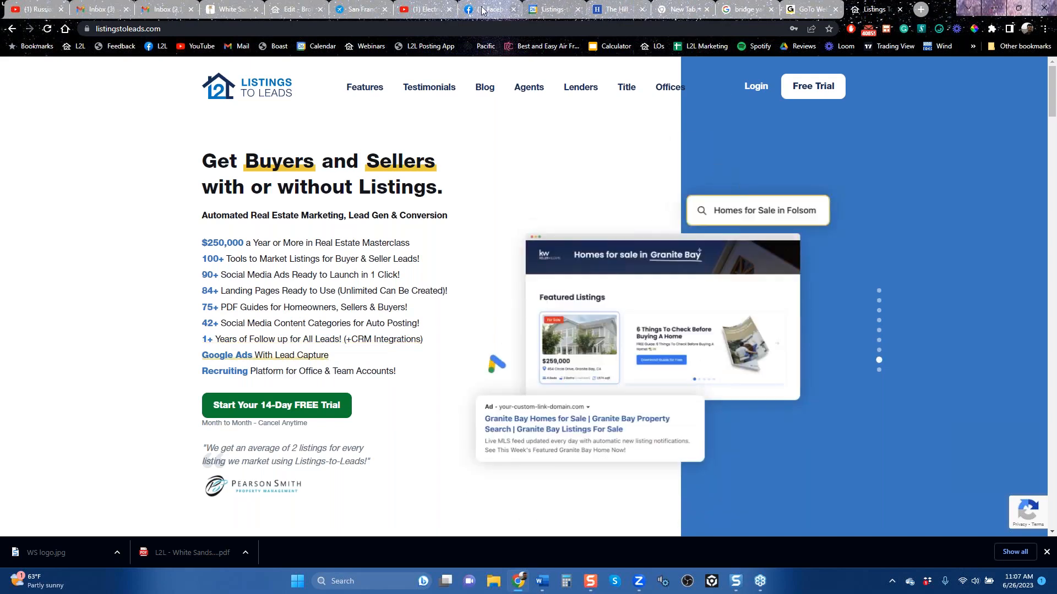
Step: Open the Listings-to-Leads YouTube channel's videos page in the YouTube tab and copy its full web address
left_click(425, 10)
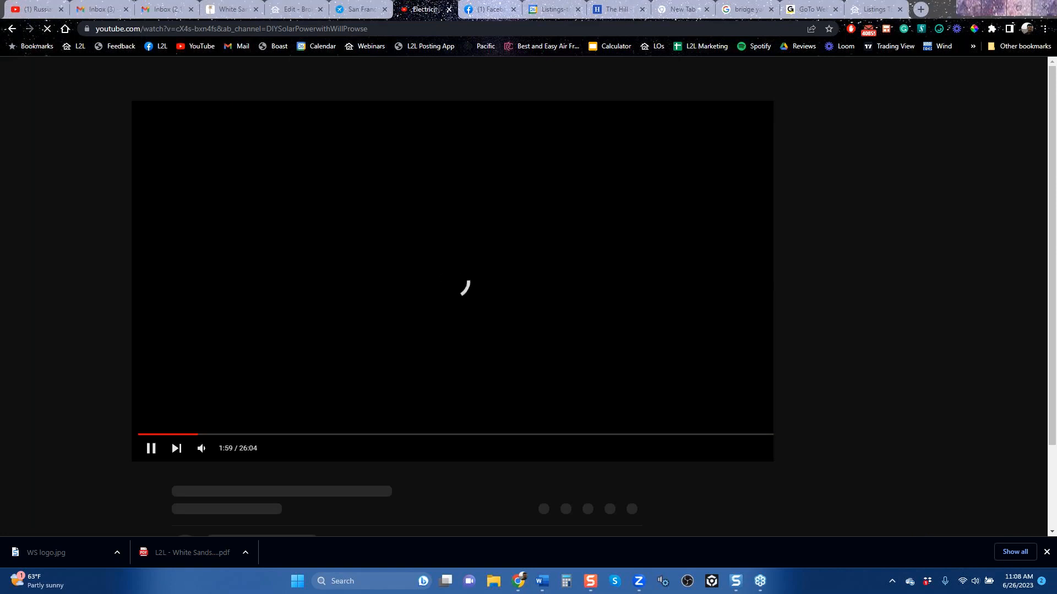
left_click(196, 46)
double_click(235, 28)
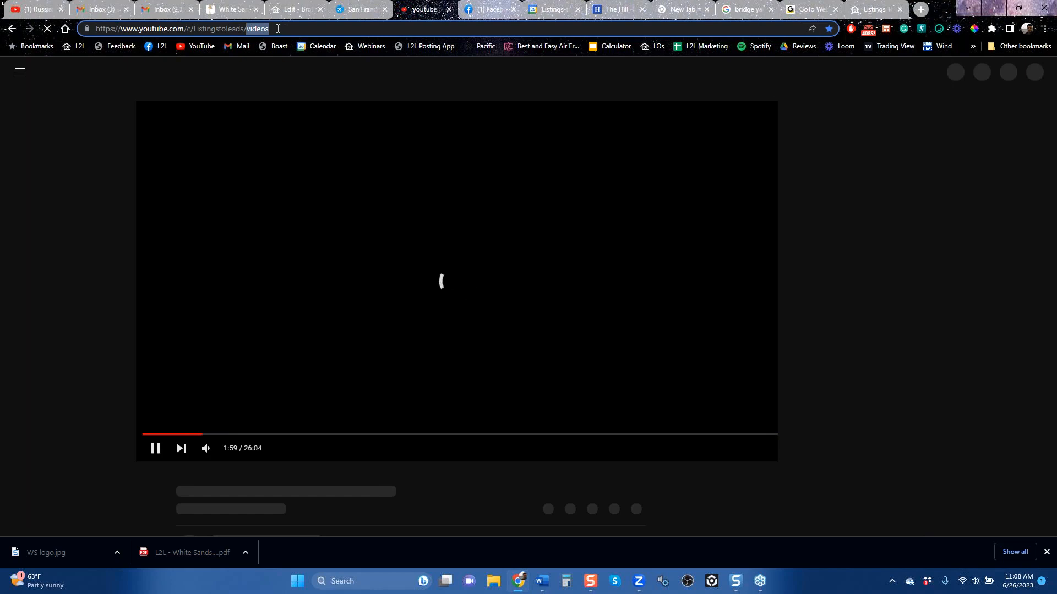
left_click_drag(97, 28, 250, 34)
right_click(247, 32)
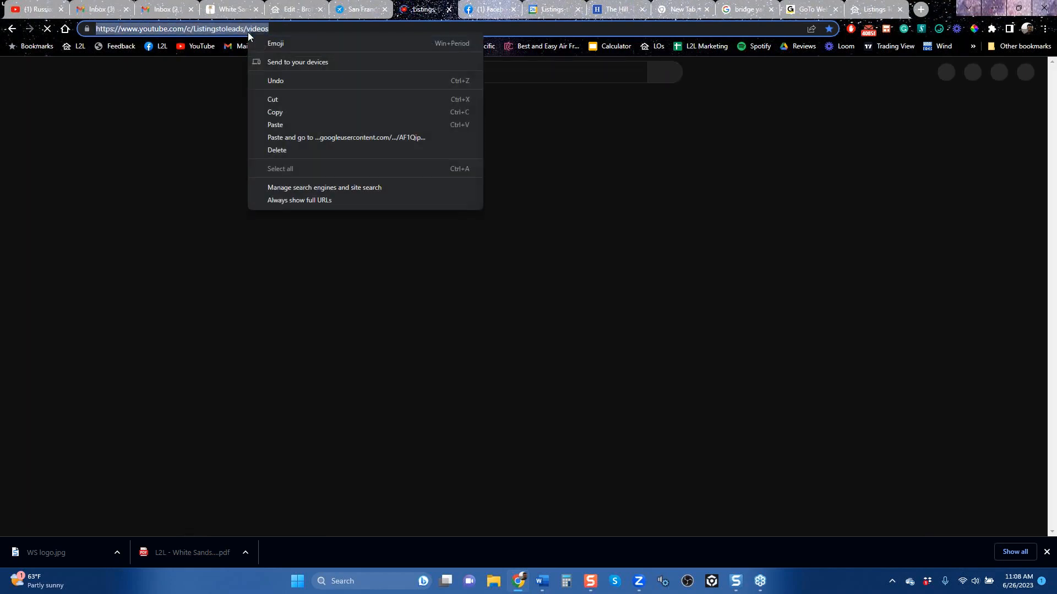
left_click(292, 112)
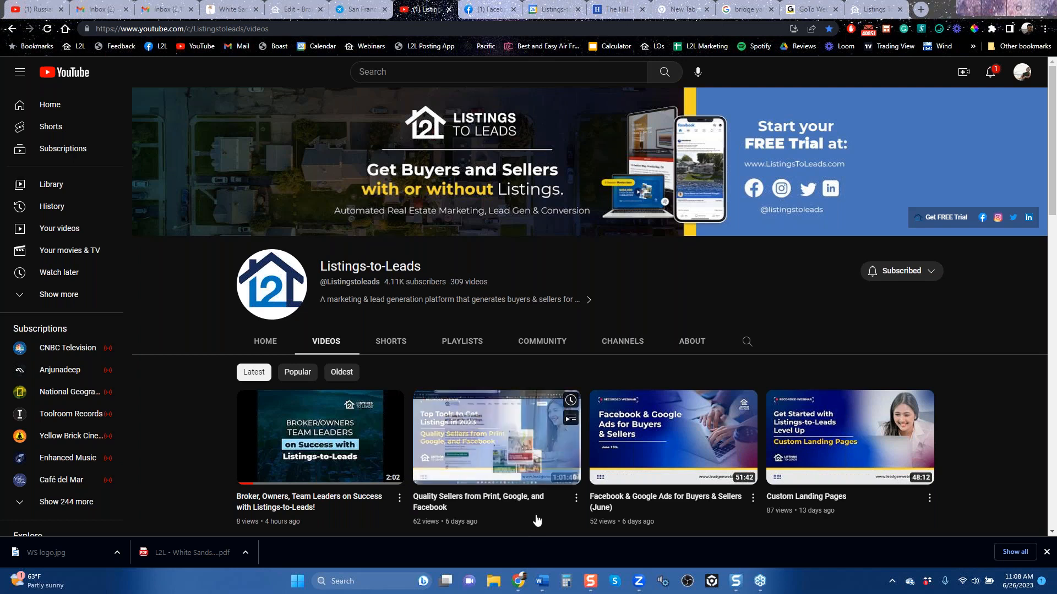
Step: Look through the latest recorded webinars and client review videos on the Listings-to-Leads channel
scroll(537, 520, "down", 1)
scroll(537, 519, "down", 5)
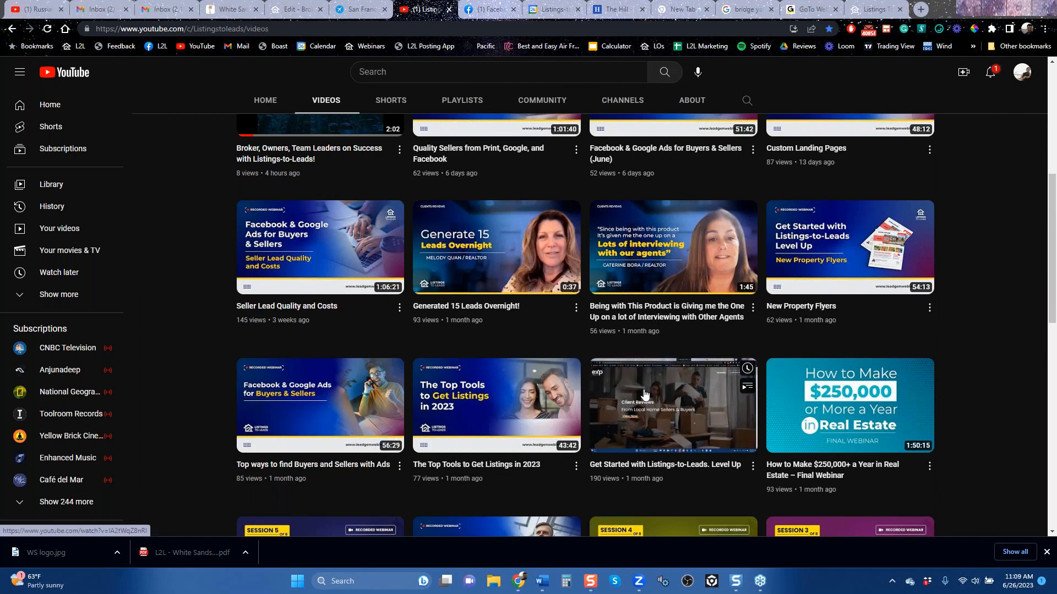
scroll(649, 382, "up", 1)
scroll(649, 381, "up", 5)
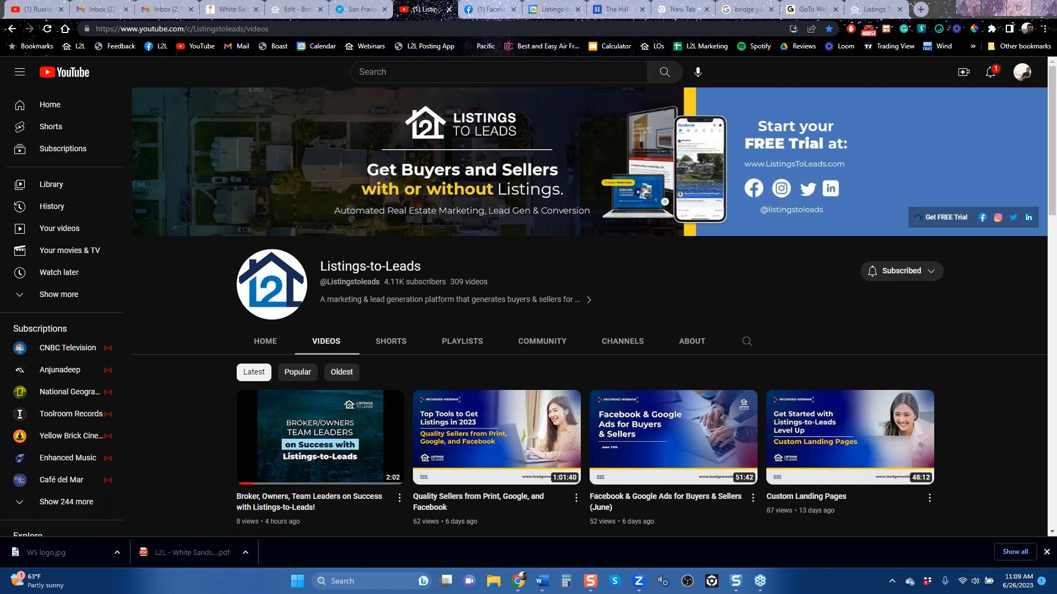
mouse_move(684, 507)
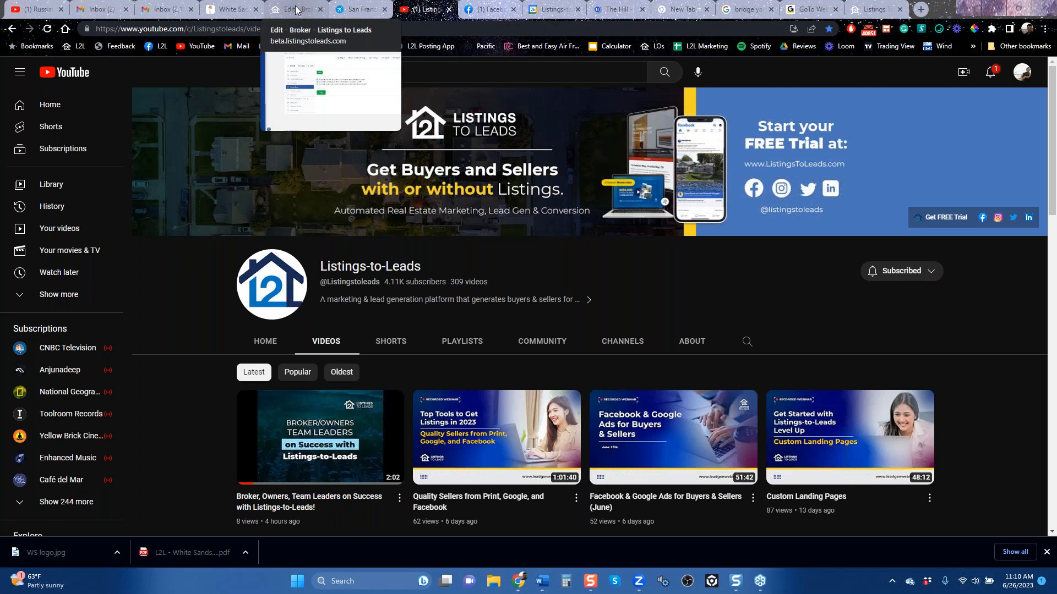
Step: Switch to the Listings-to-Leads website and log in with the agent account's saved username and password
left_click(874, 10)
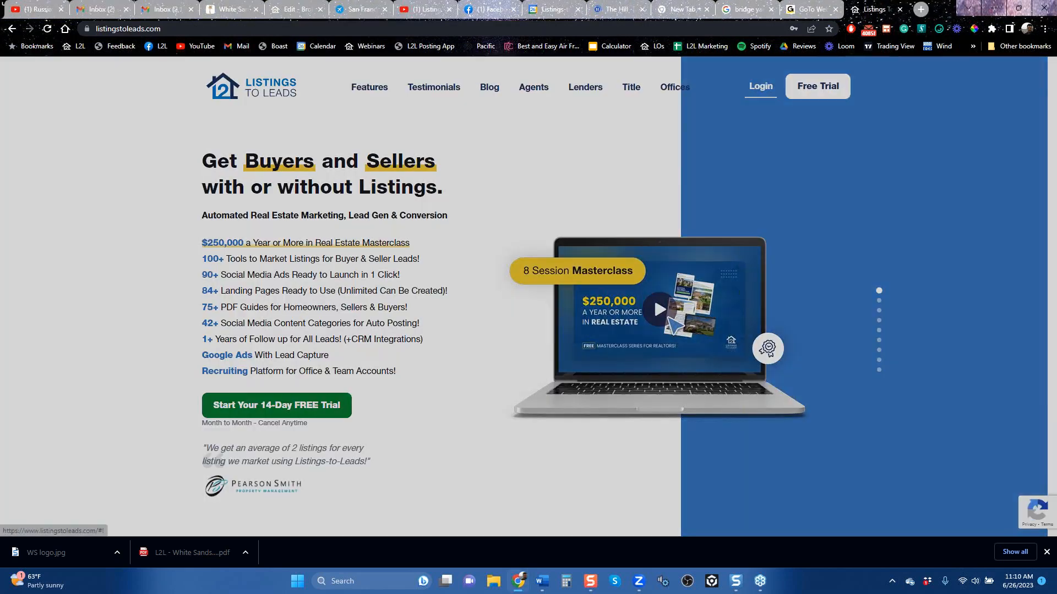
left_click(761, 86)
double_click(433, 243)
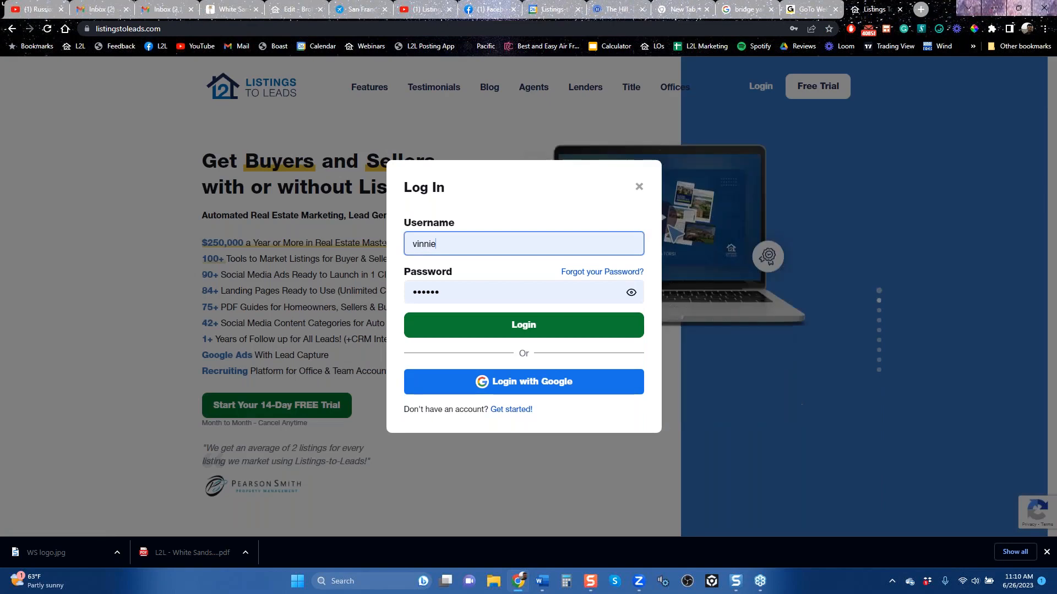
type("kev")
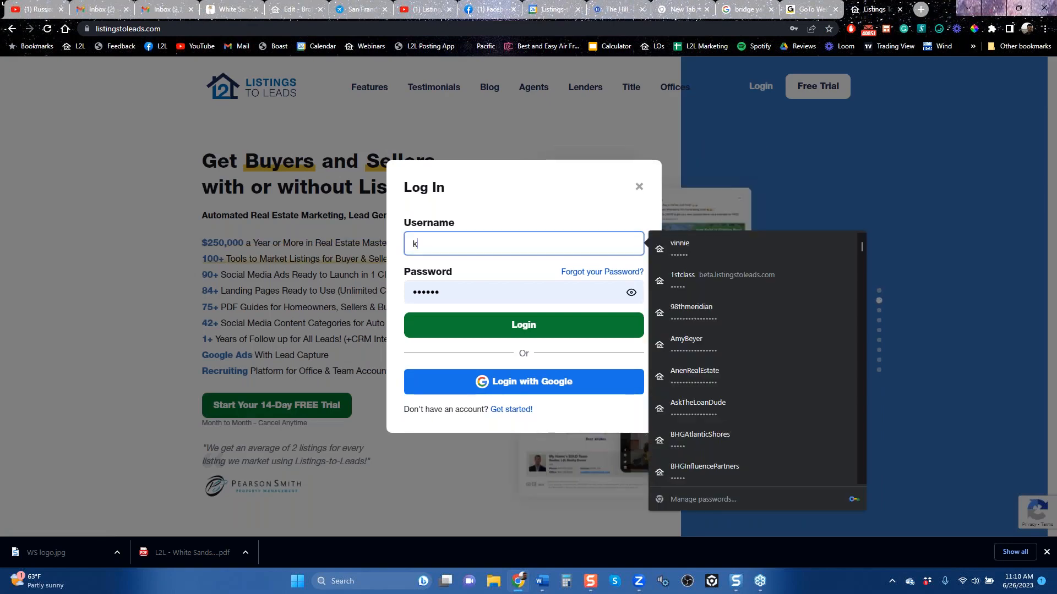
left_click(497, 278)
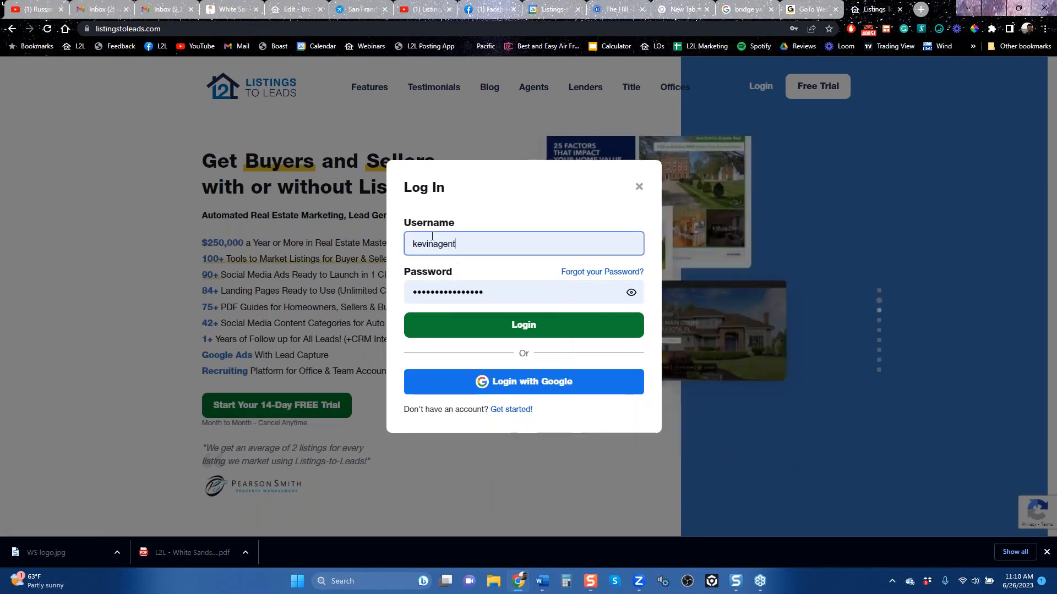
left_click(516, 326)
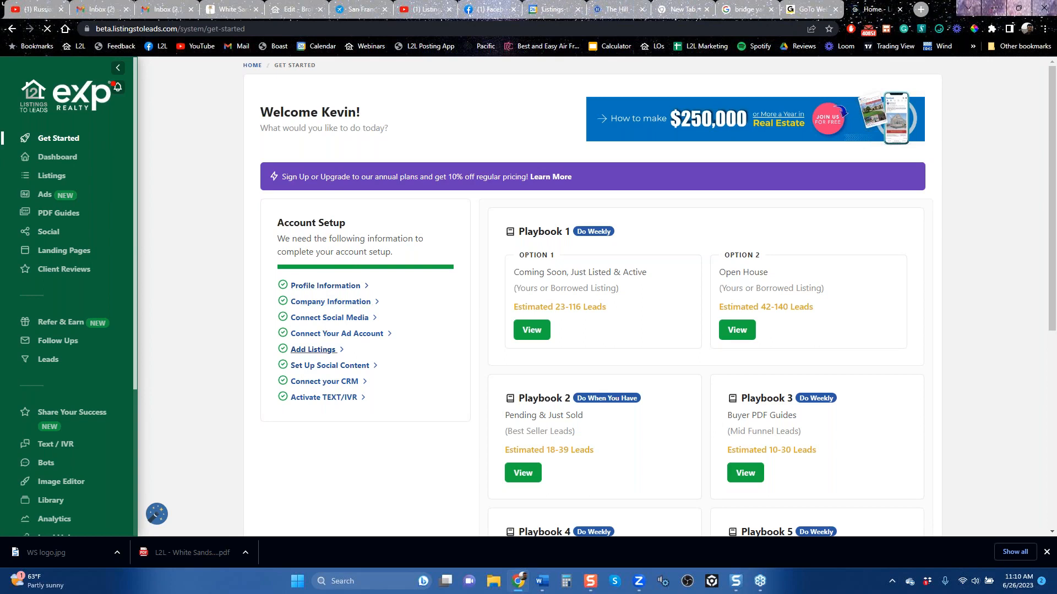
Step: Set the Checker Plus for Gmail extension to Do Not Disturb for 2 hours
right_click(869, 29)
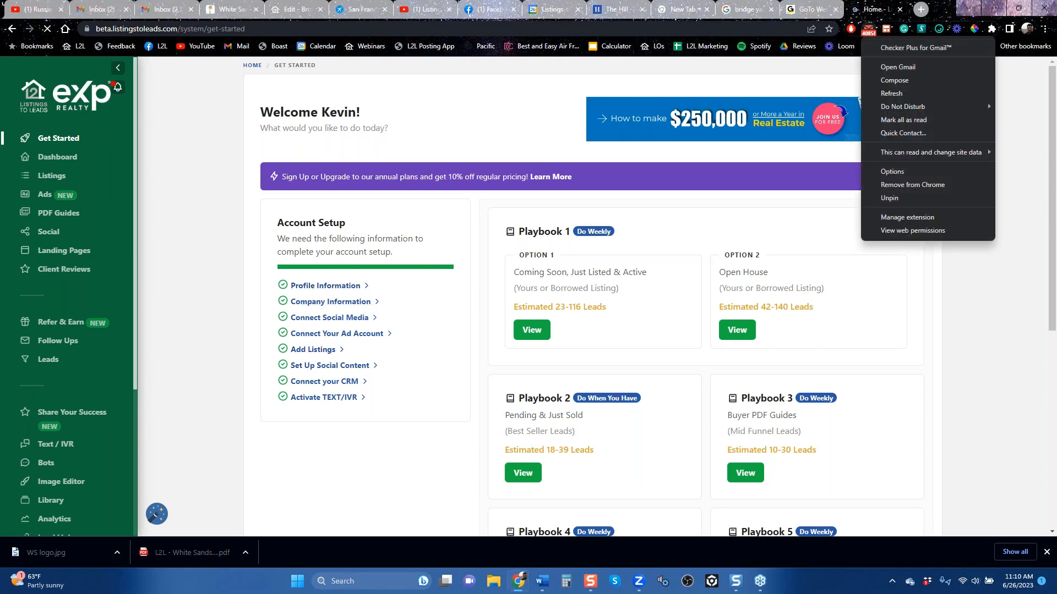
right_click(869, 29)
right_click(868, 29)
mouse_move(902, 106)
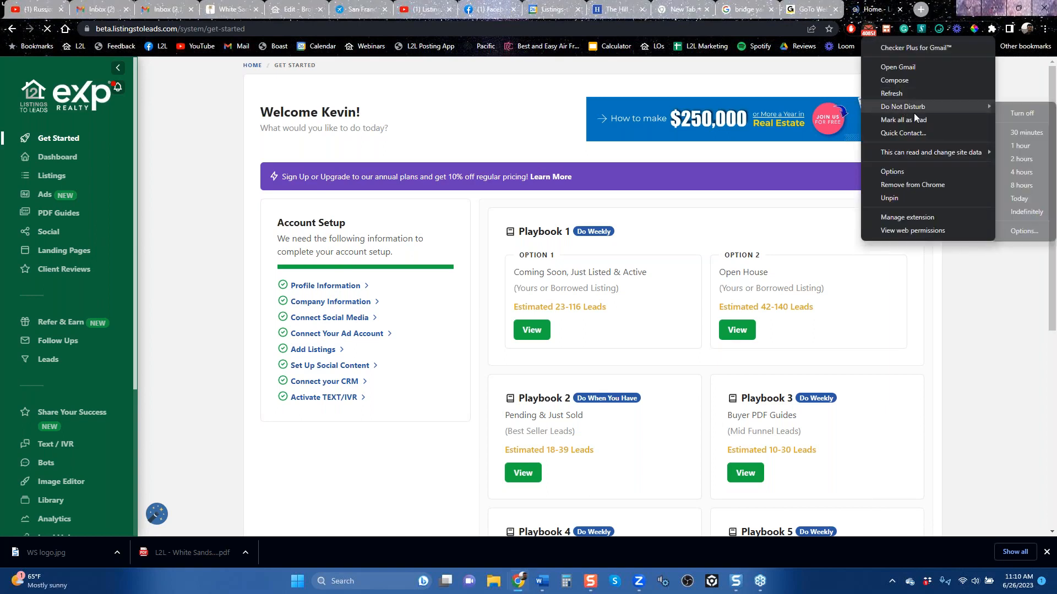
left_click(1020, 160)
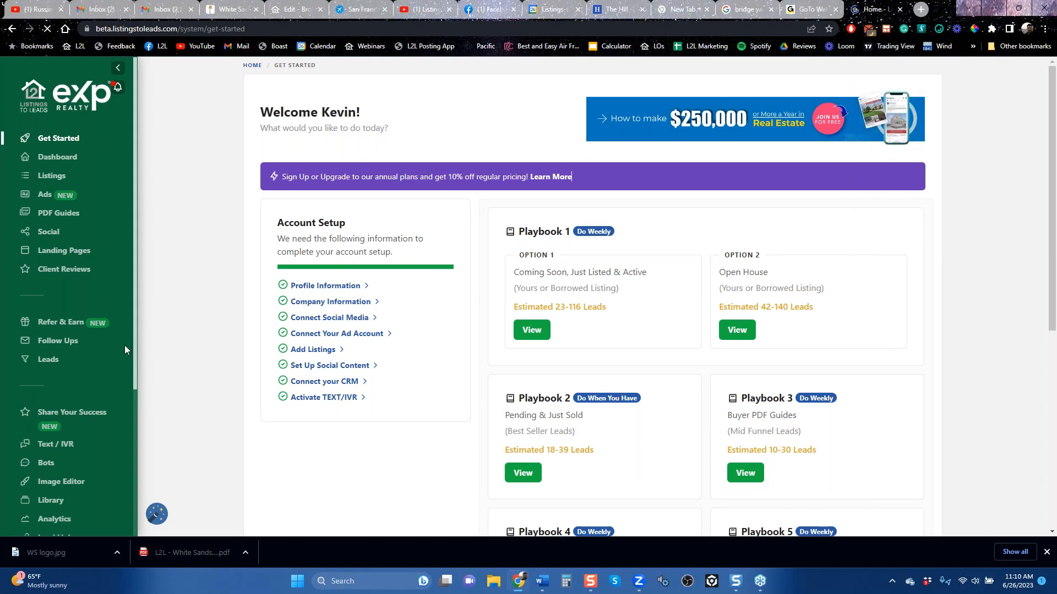
Step: Open the account profile and view its Auto Posting social media connections
scroll(124, 344, "down", 4)
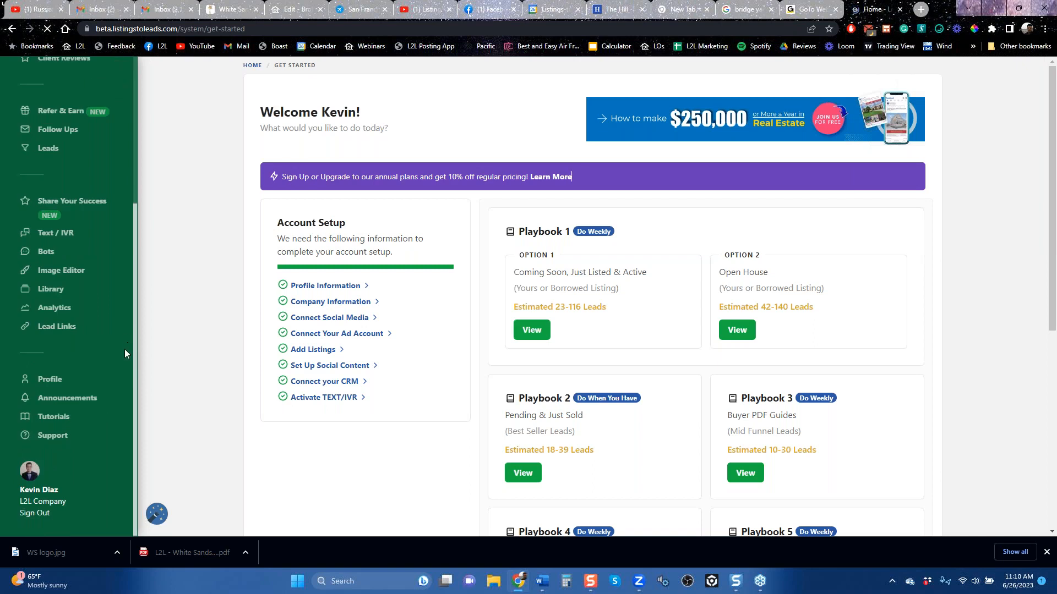
left_click(51, 380)
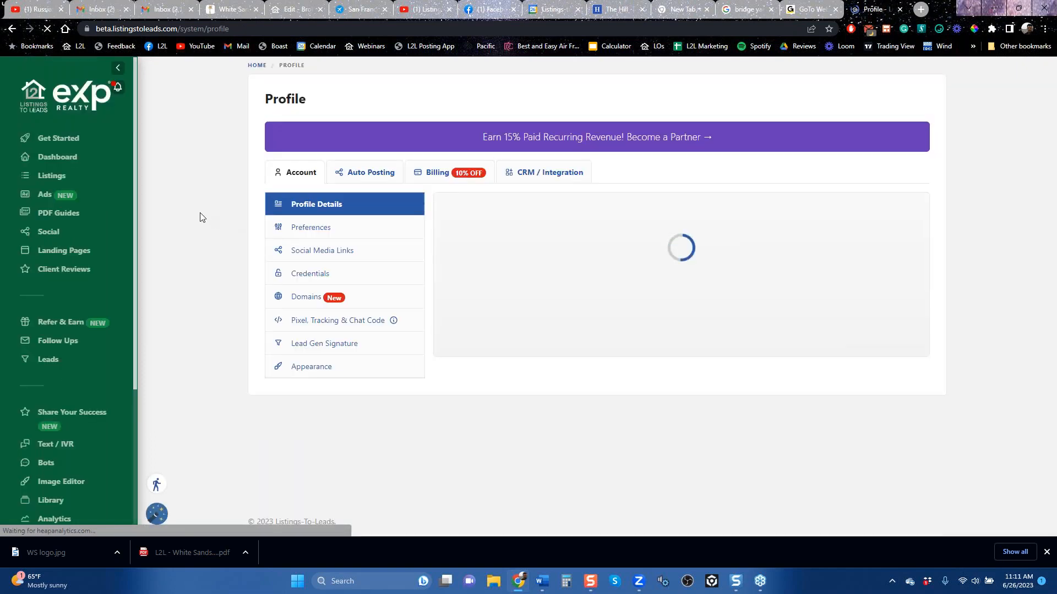
left_click(366, 172)
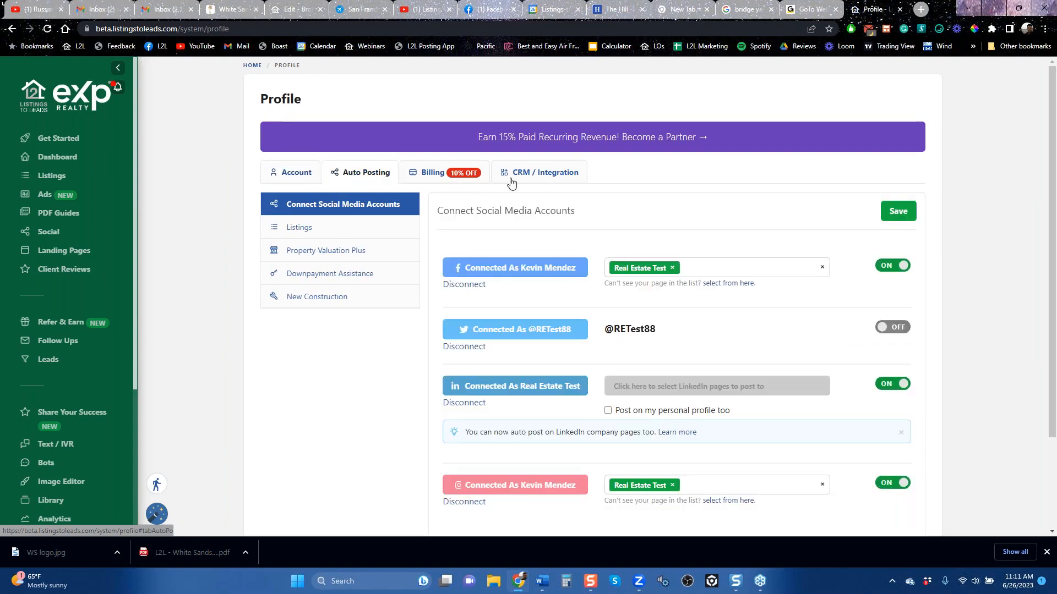
Step: Review the profile's CRM integration settings, including the supported CRMs and the lead forwarding email fields
left_click(547, 174)
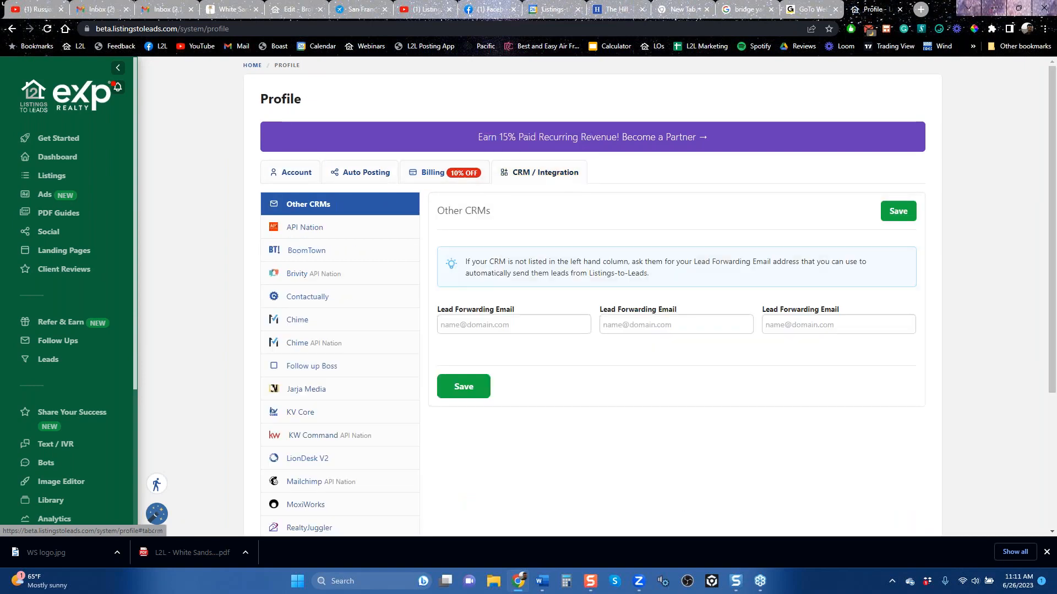
scroll(360, 275, "down", 1)
scroll(361, 290, "down", 3)
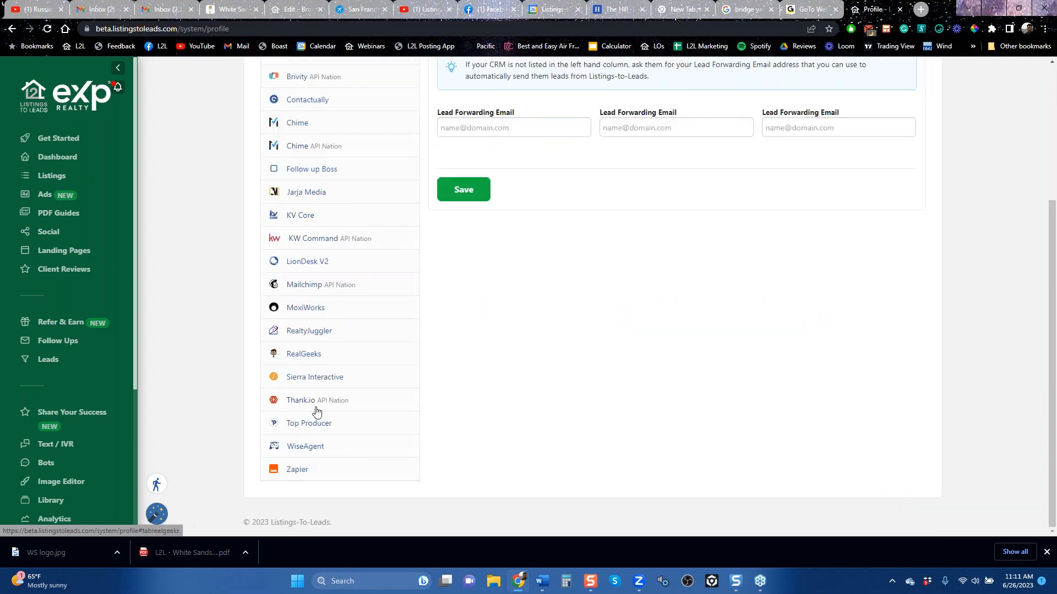
scroll(320, 465, "up", 3)
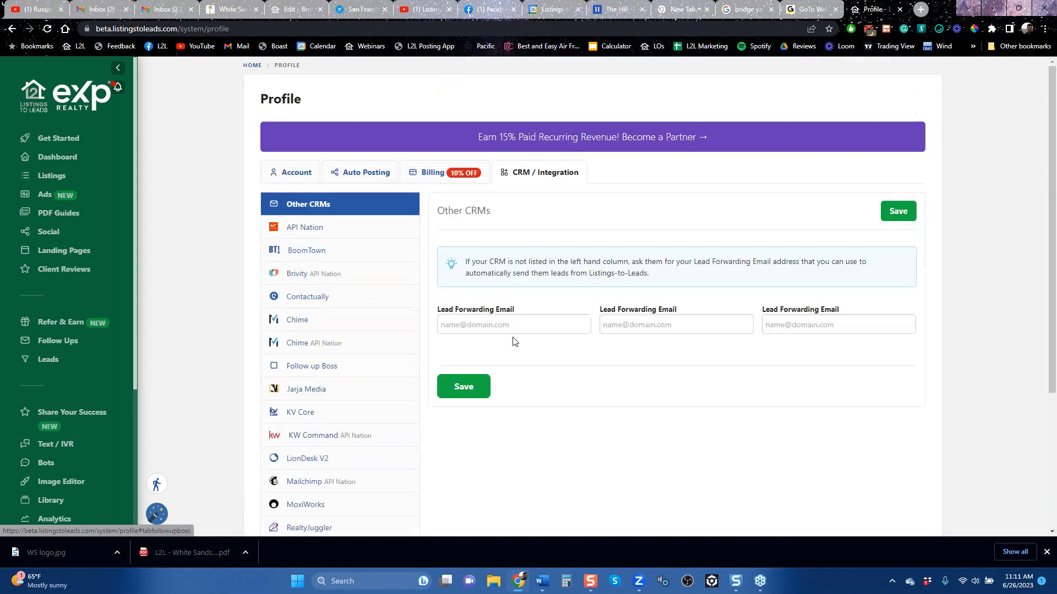
left_click(518, 324)
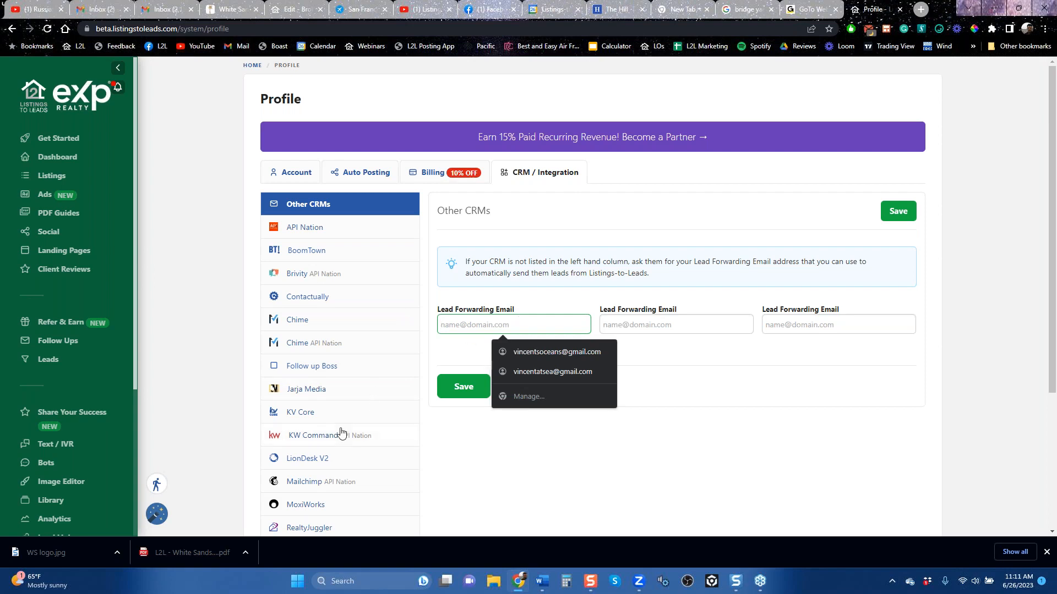
scroll(342, 432, "down", 3)
scroll(376, 345, "up", 3)
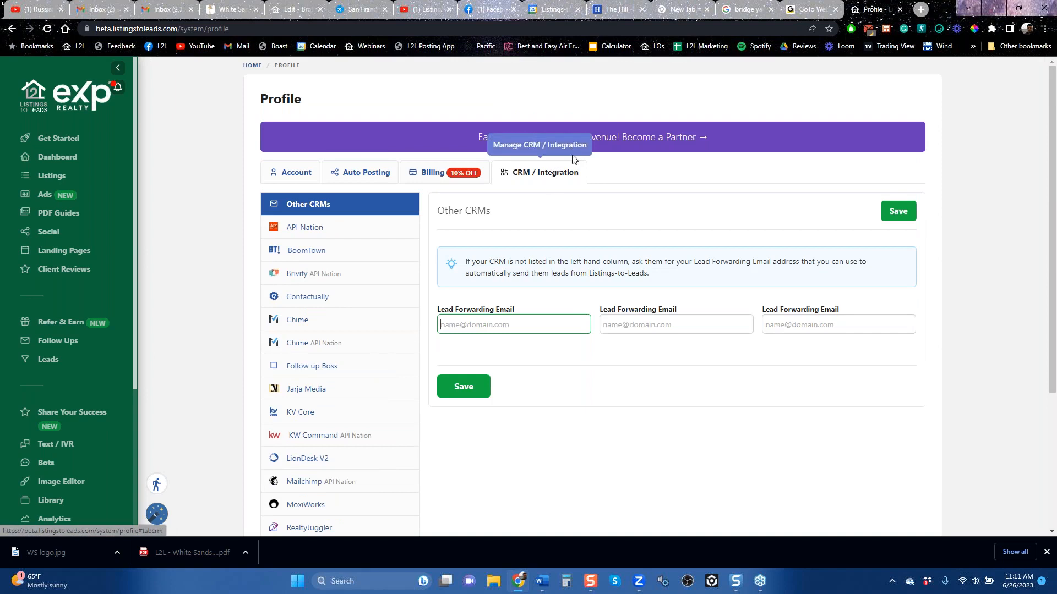
Step: Open the account's Lead Gen Signature settings, review the signature preview and show the options for copying it
left_click(296, 174)
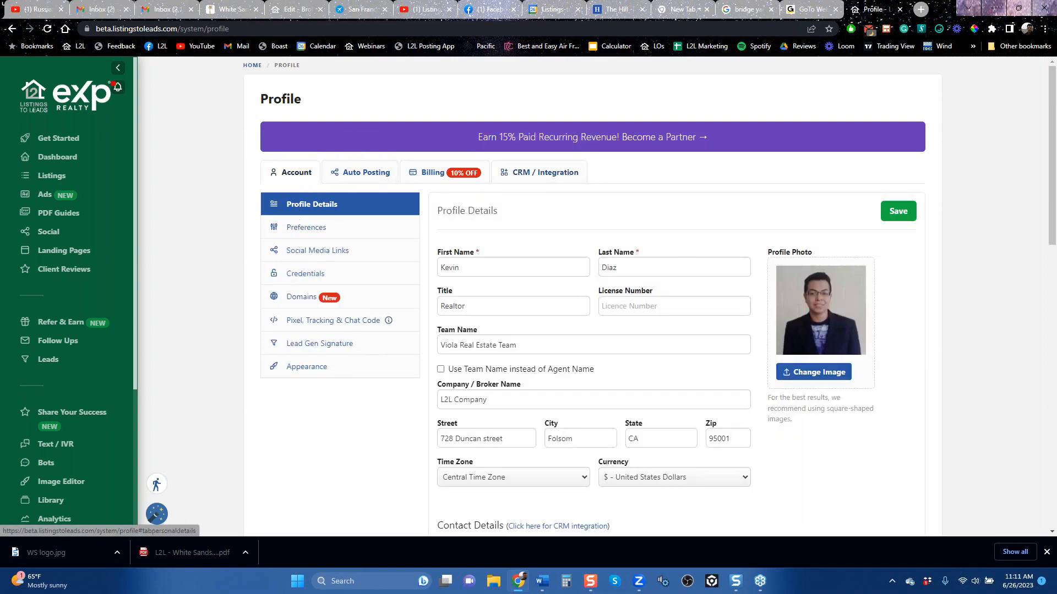
left_click(309, 347)
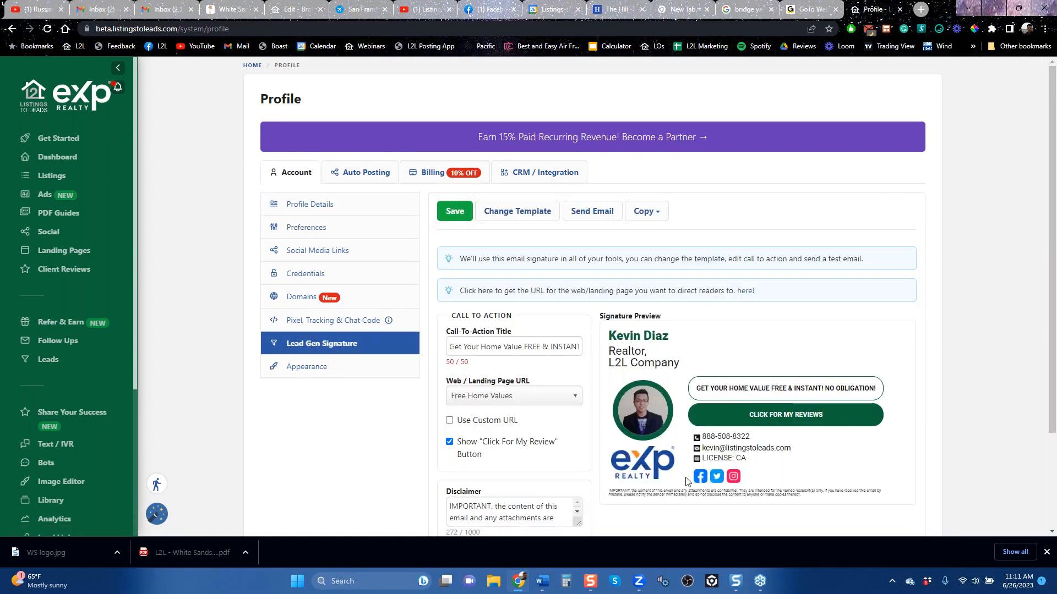
scroll(685, 484, "down", 2)
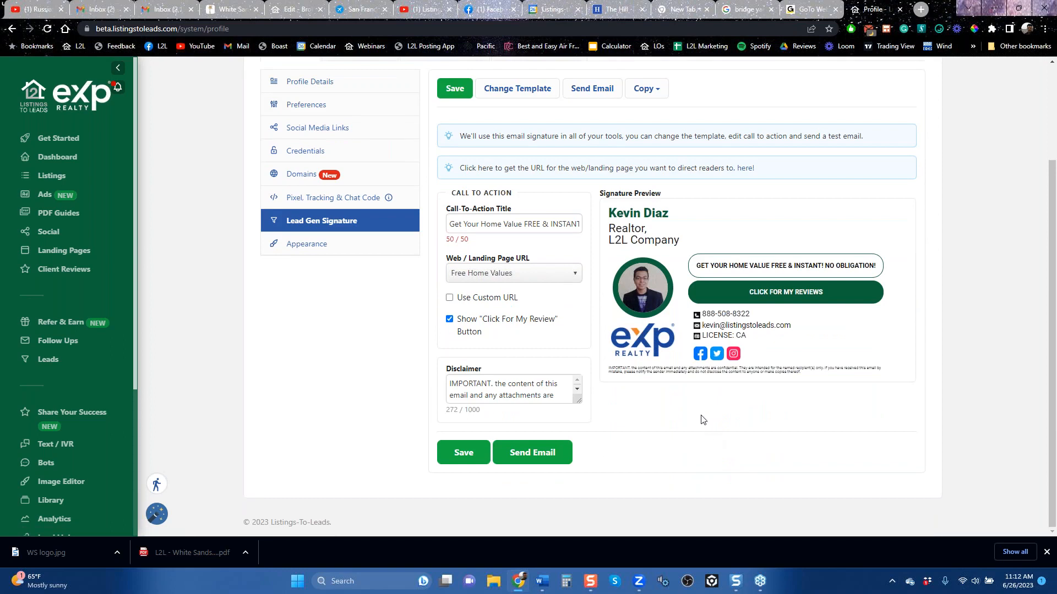
scroll(700, 420, "up", 2)
left_click(657, 216)
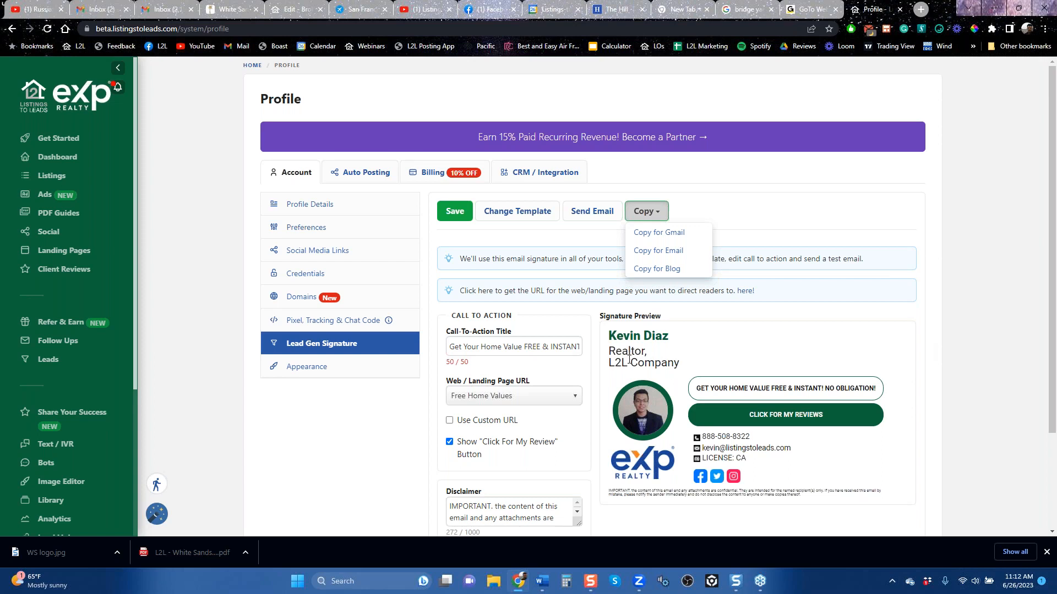
Step: Open the client reviews page from the signature preview and look through the posted reviews
left_click(799, 422)
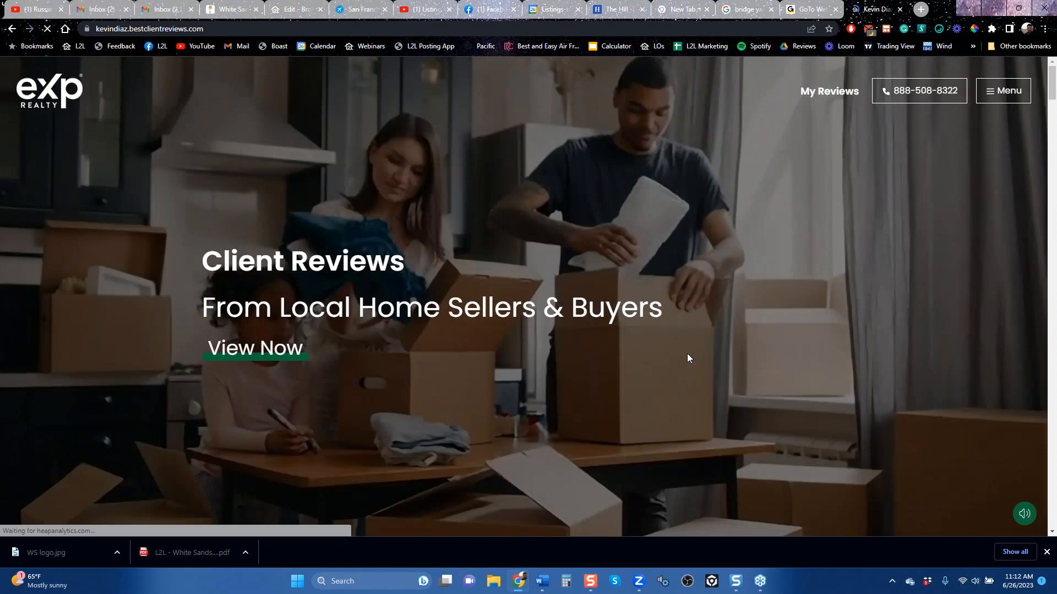
scroll(687, 358, "down", 5)
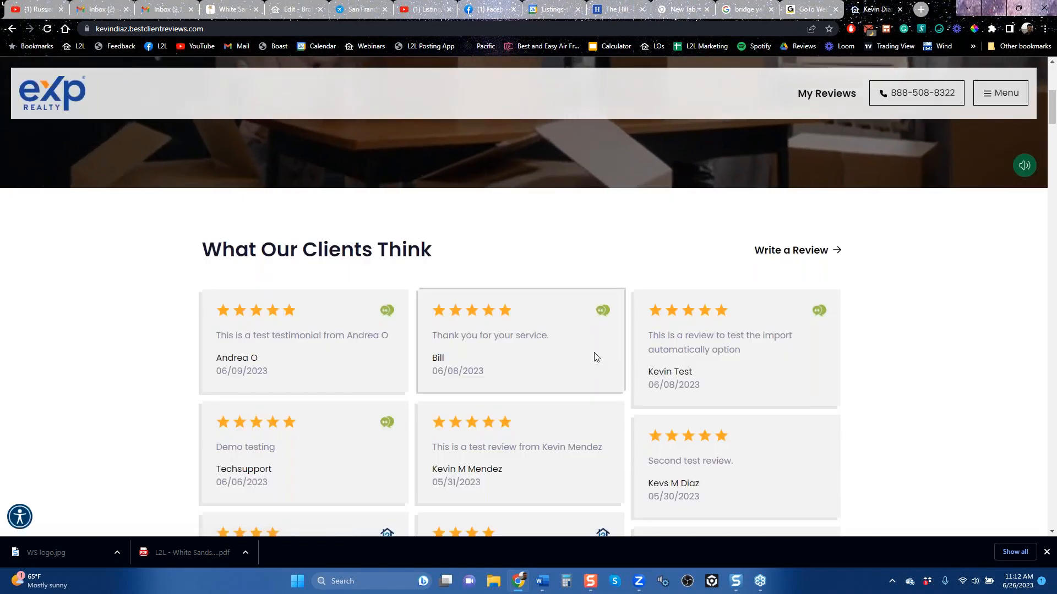
scroll(595, 357, "down", 6)
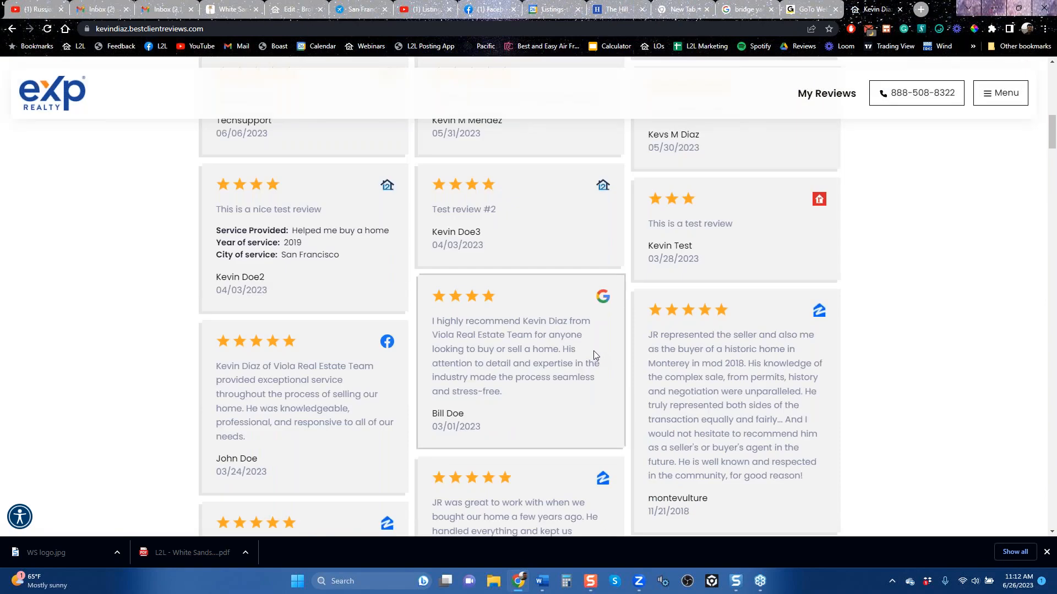
scroll(594, 355, "down", 15)
scroll(595, 355, "down", 8)
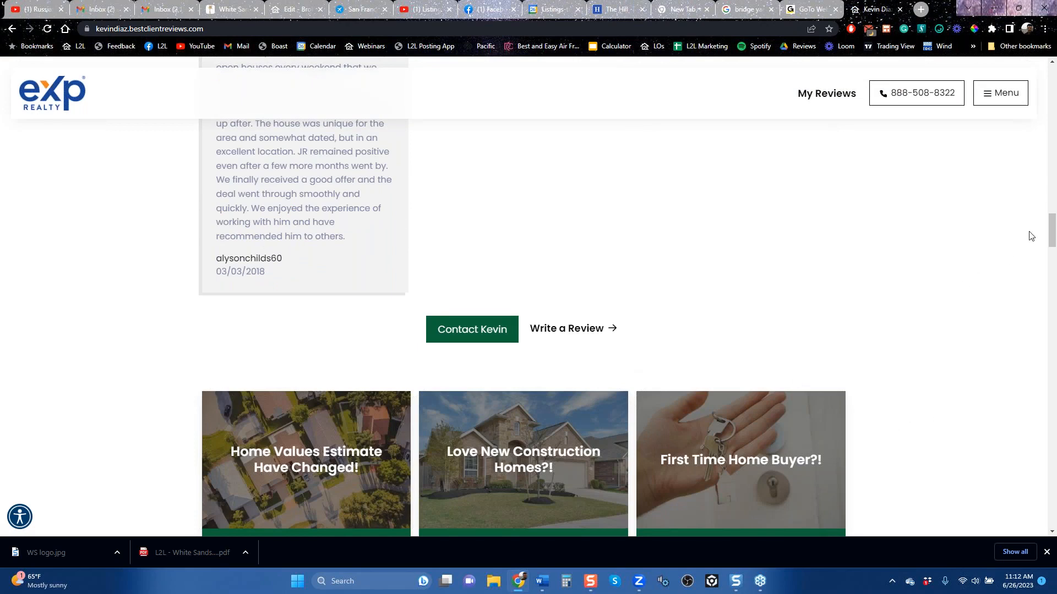
Step: View the free guides for home owners, then open and close the Divorce & Real Estate guide's download form
left_click_drag(1051, 224, 1052, 246)
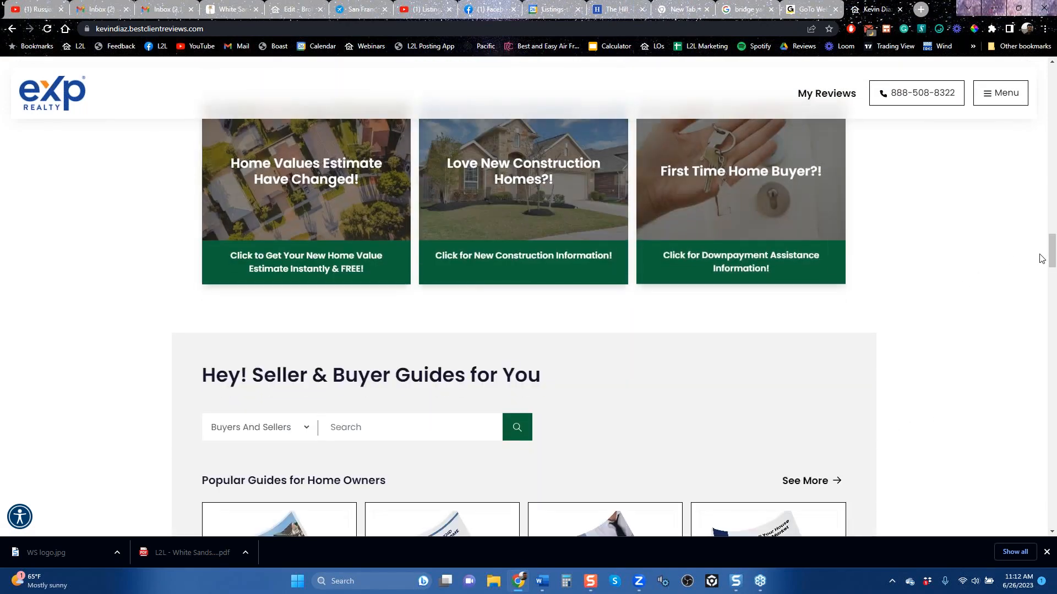
mouse_move(1051, 258)
left_mouse_down()
mouse_move(1049, 285)
mouse_move(1049, 275)
left_mouse_up()
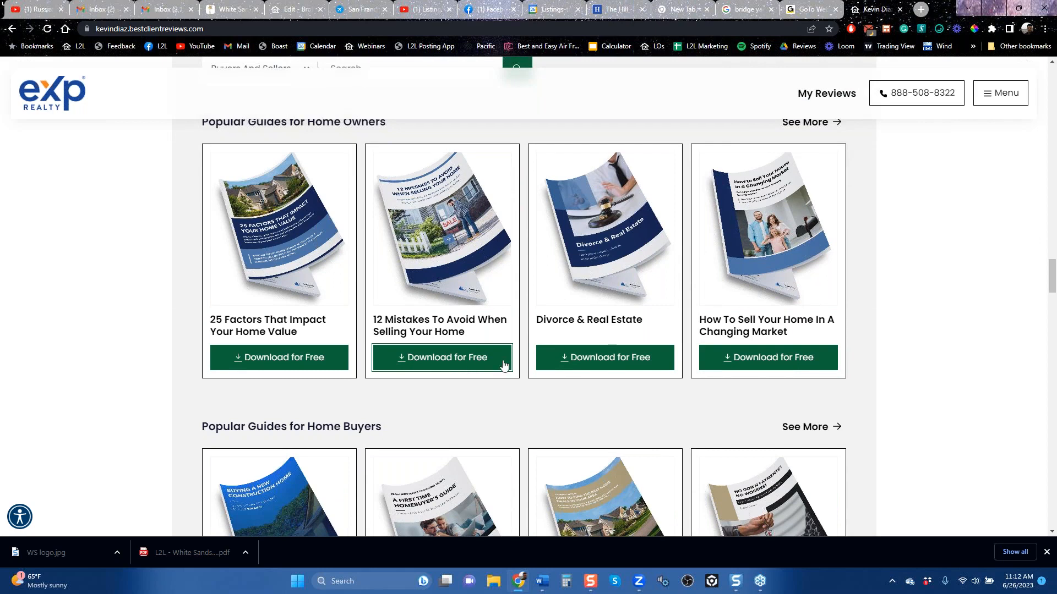
left_click(617, 359)
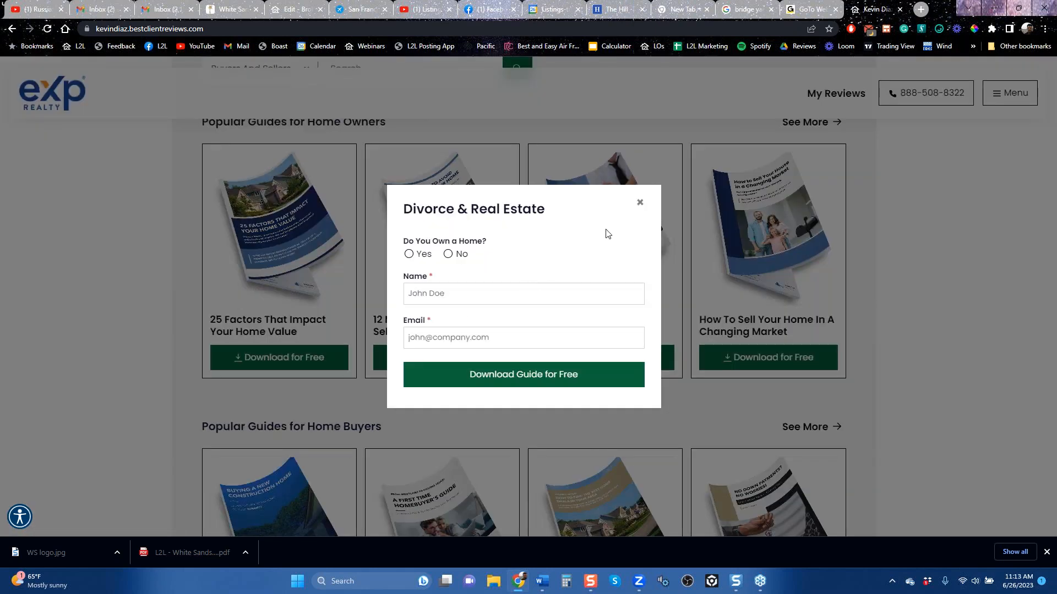
left_click(639, 204)
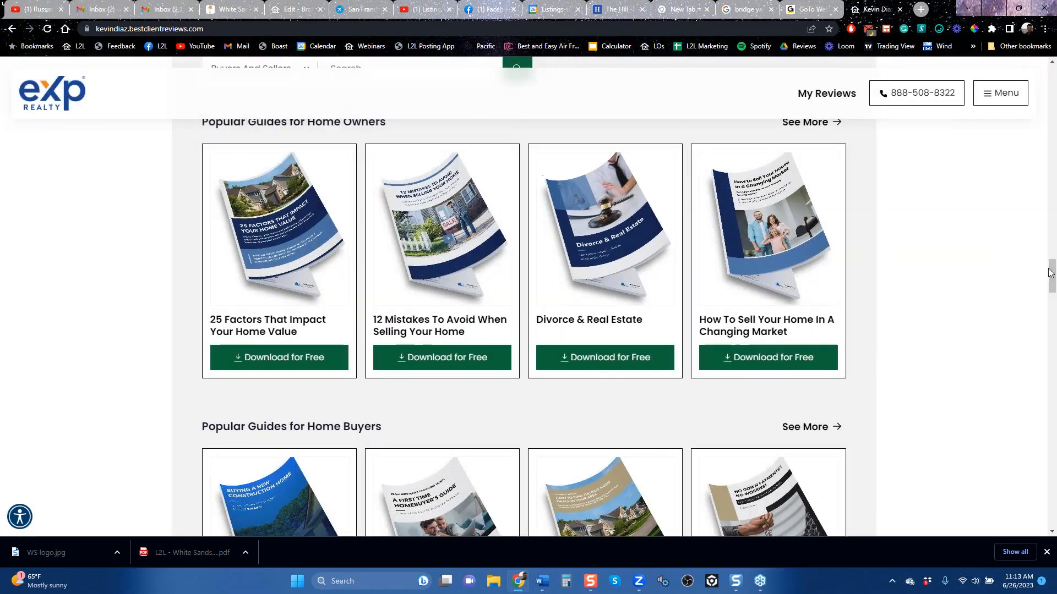
Step: Look through the home buyer guides and the My Listings section of the client reviews page
left_click_drag(1050, 275, 1050, 279)
scroll(1051, 311, "down", 6)
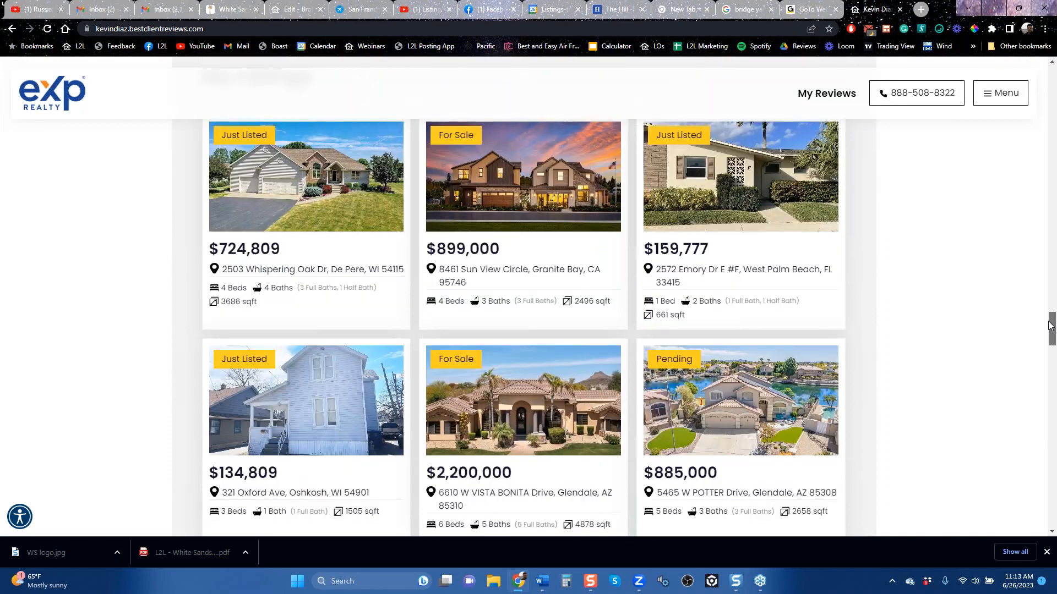
left_click_drag(1049, 327, 1048, 328)
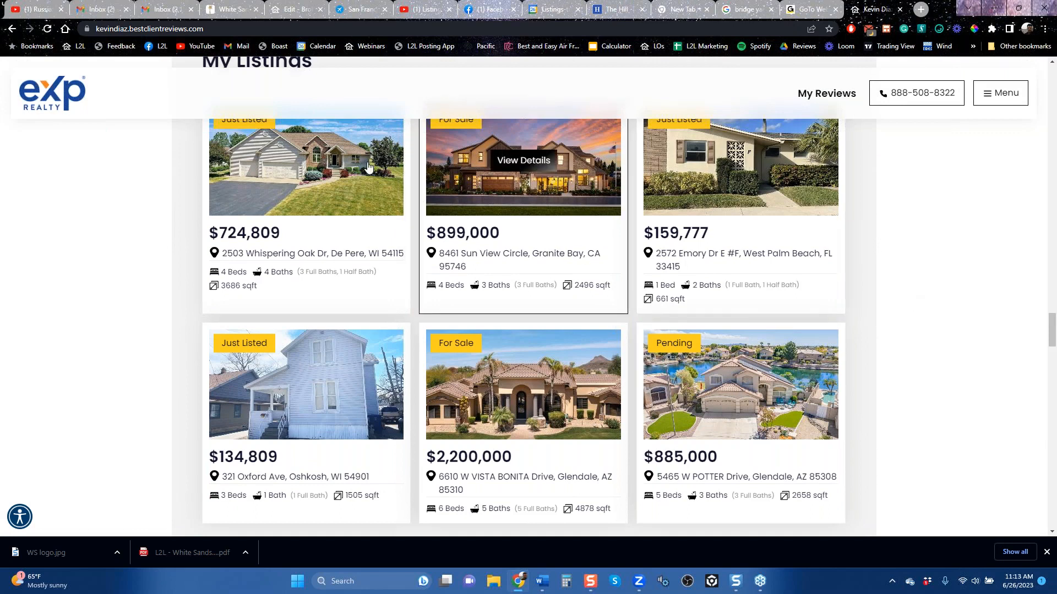
Step: Open the De Pere, WI listing's property website, review its tour scheduling, marketing plan and guide sections, and close it
left_click(349, 191)
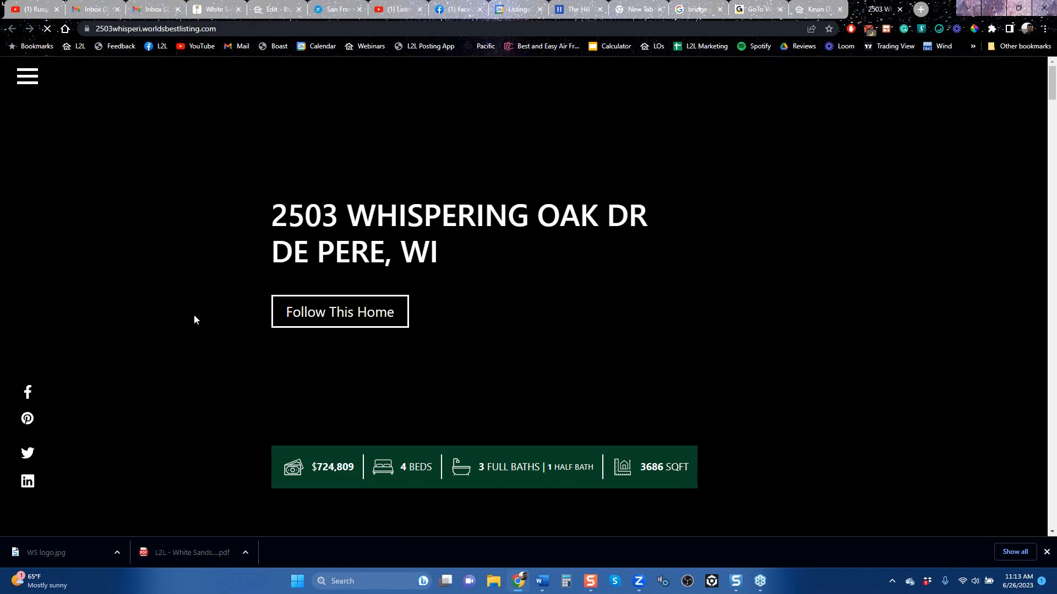
scroll(193, 319, "down", 6)
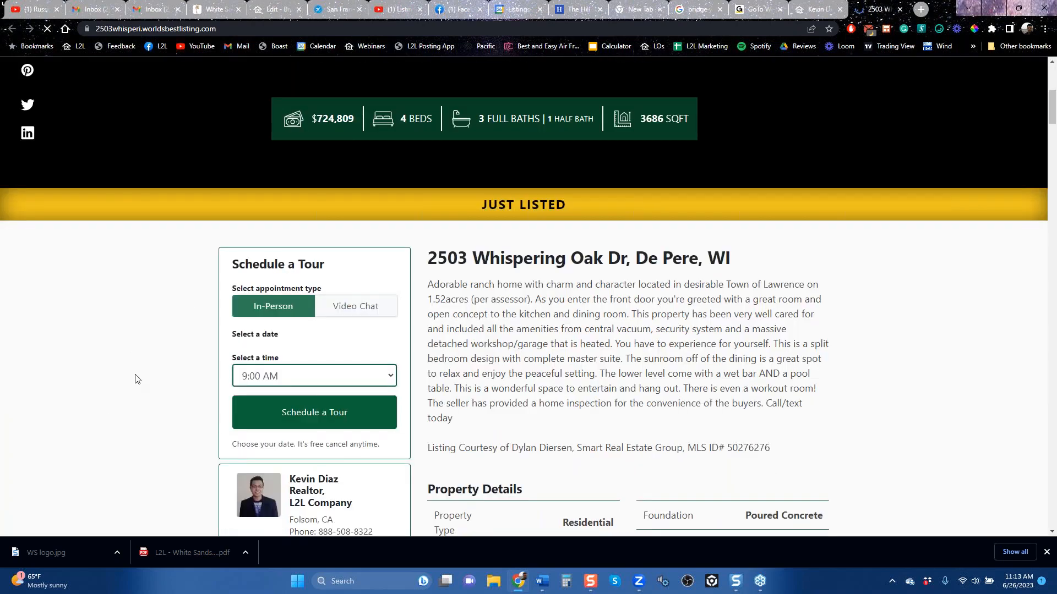
scroll(138, 379, "down", 3)
scroll(137, 379, "down", 18)
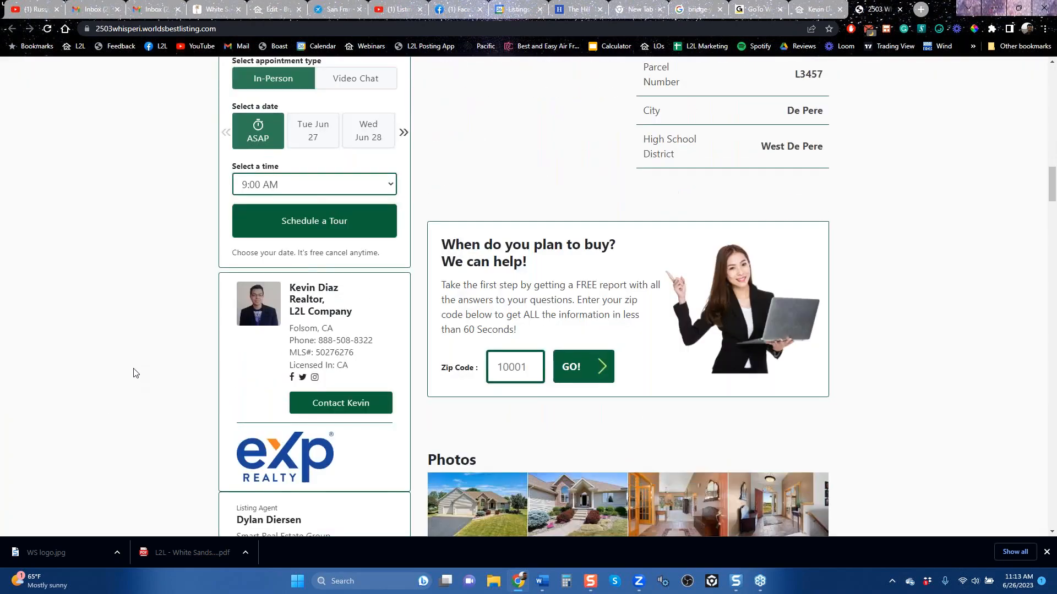
scroll(130, 372, "down", 12)
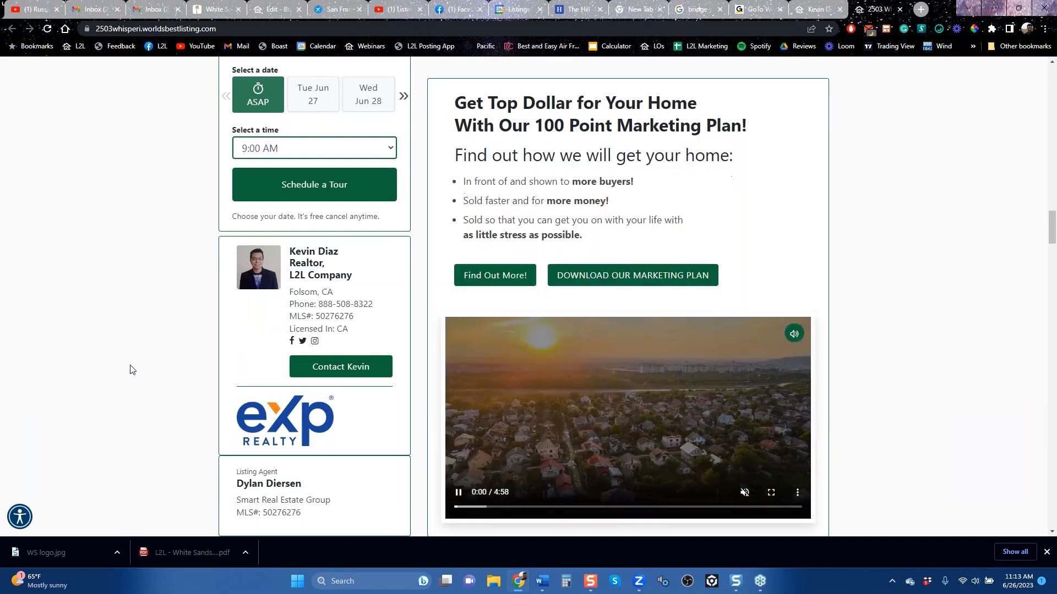
scroll(127, 372, "down", 6)
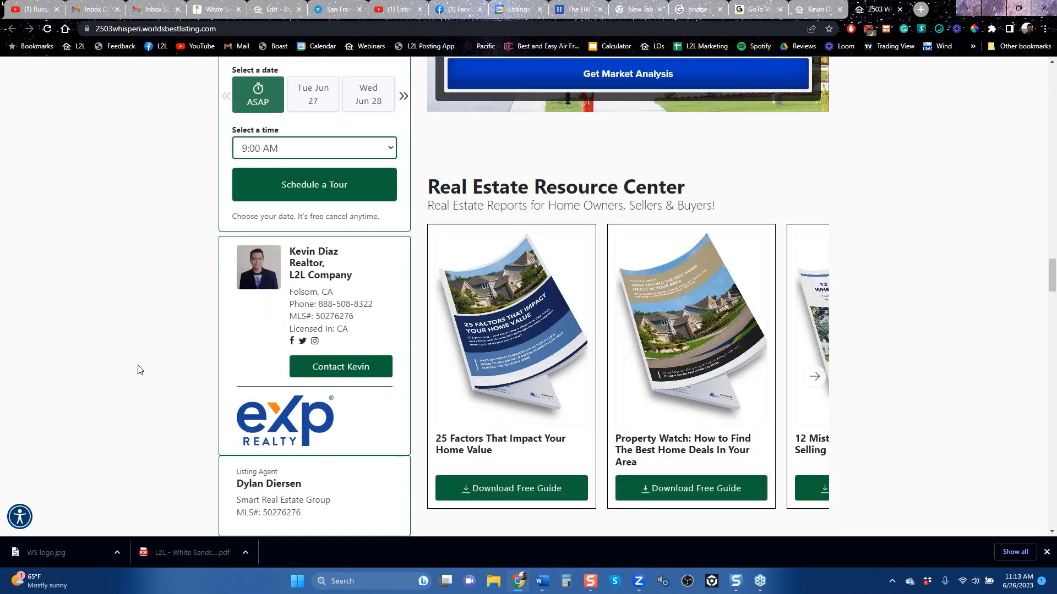
scroll(147, 359, "up", 20)
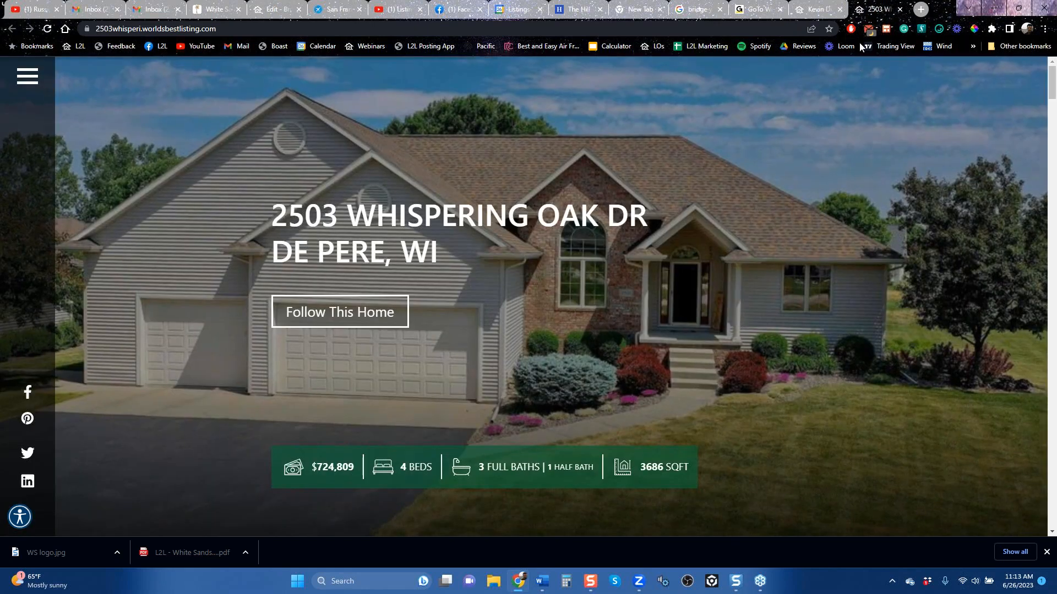
left_click(899, 9)
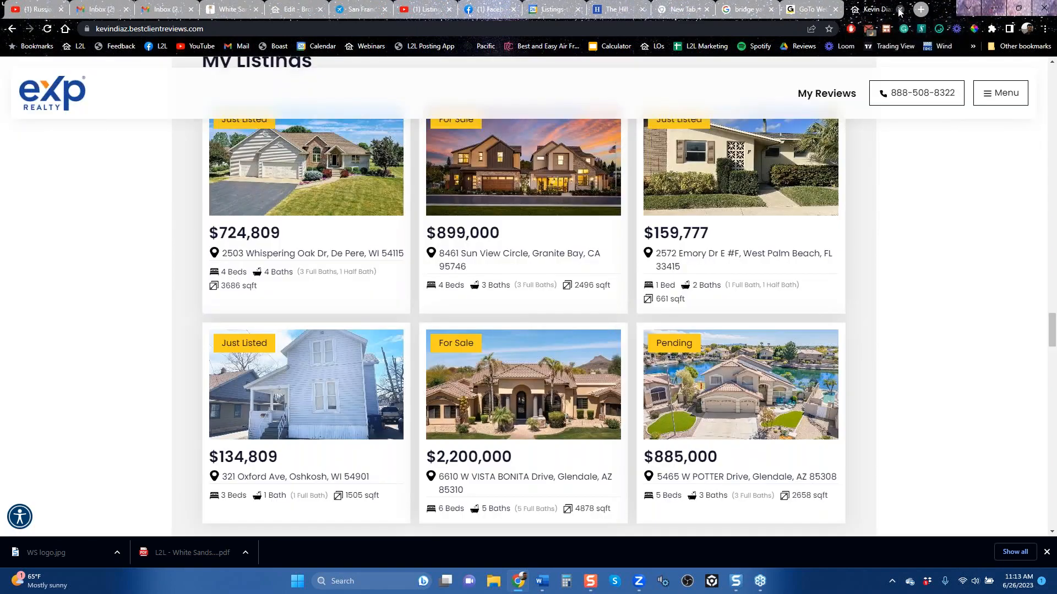
Step: Close the client reviews page and its neighbouring tab, and open the broker account's Lead Gen Signature settings
left_click(899, 10)
left_click(900, 9)
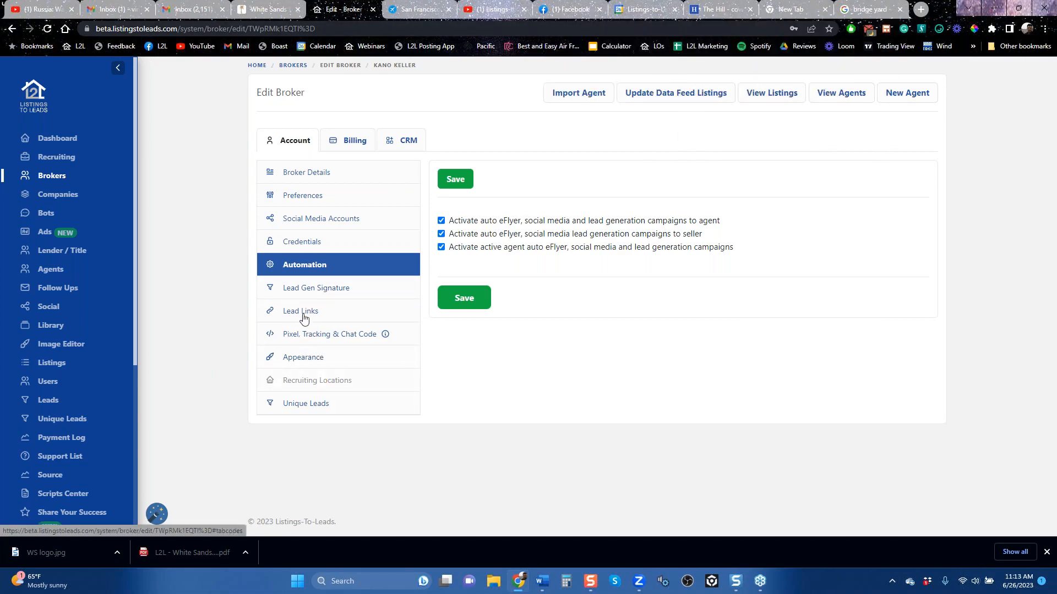
left_click(309, 292)
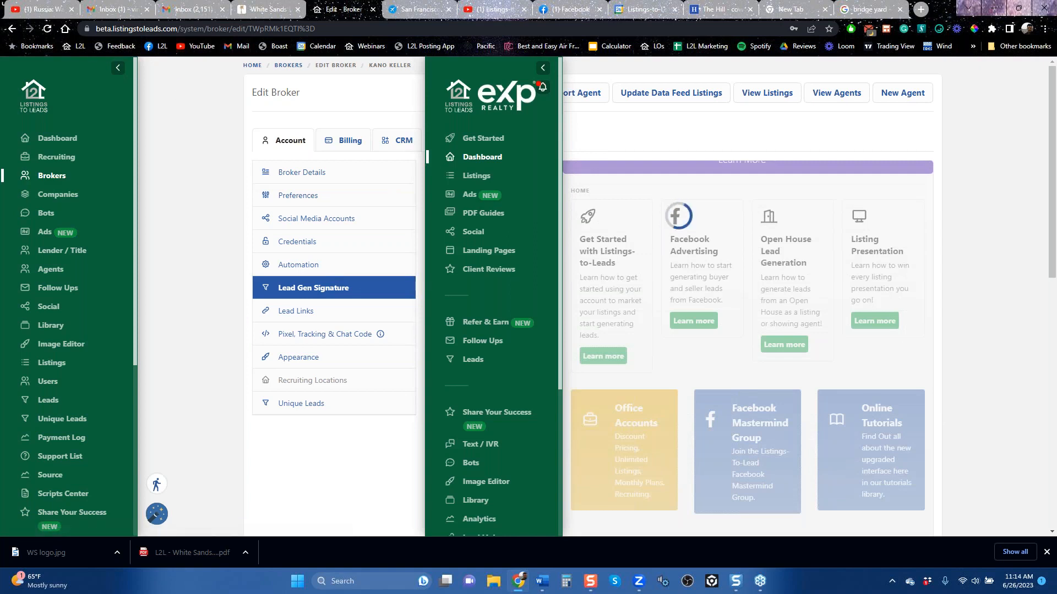
Step: Return to the agent account through the Listings-to-Leads website and open the profile's Lead Gen Signature settings
left_click(78, 48)
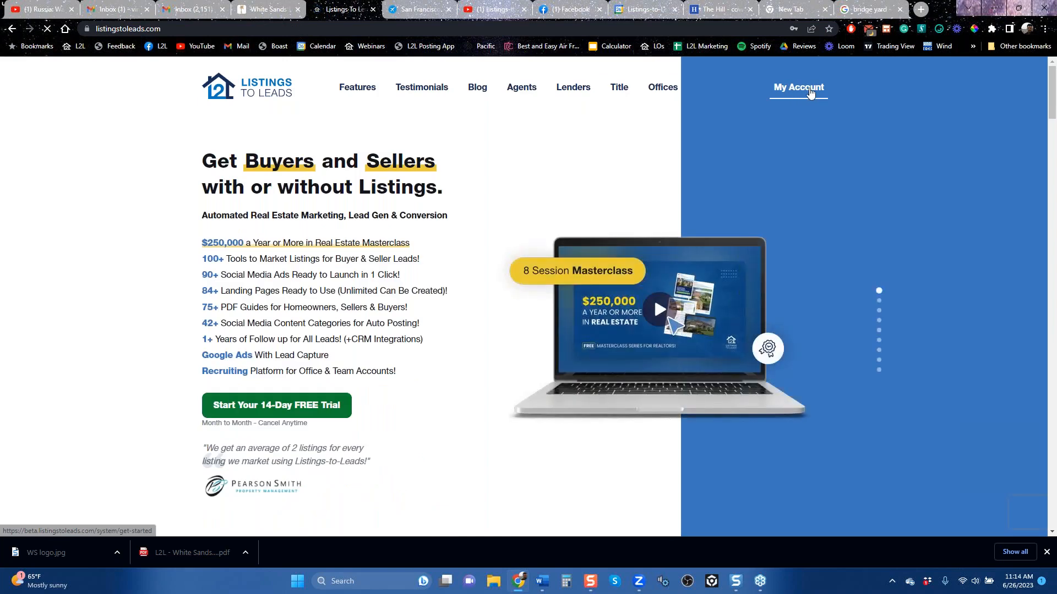
left_click(810, 94)
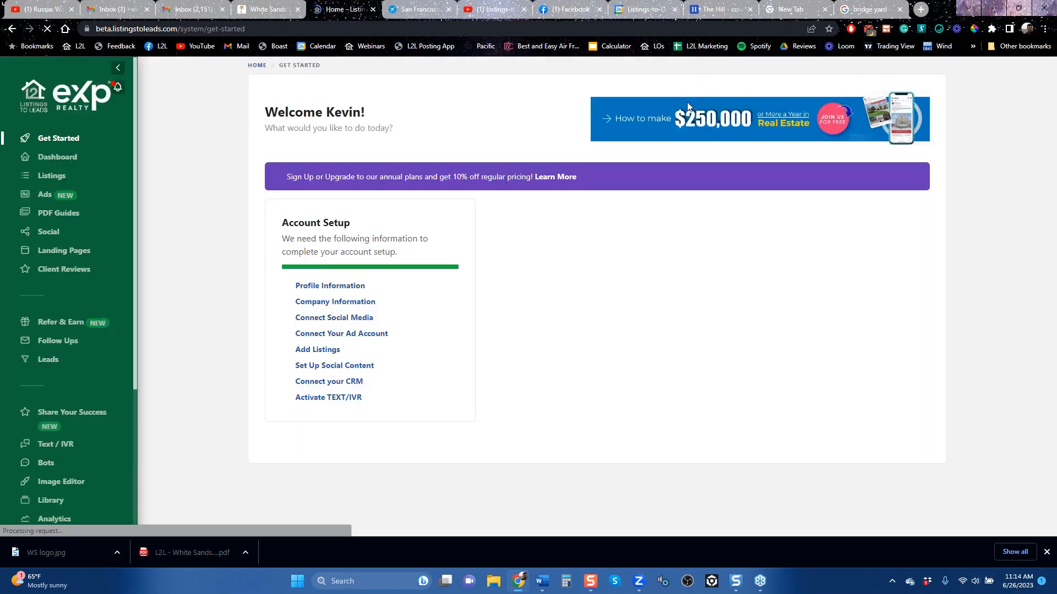
scroll(66, 341, "down", 4)
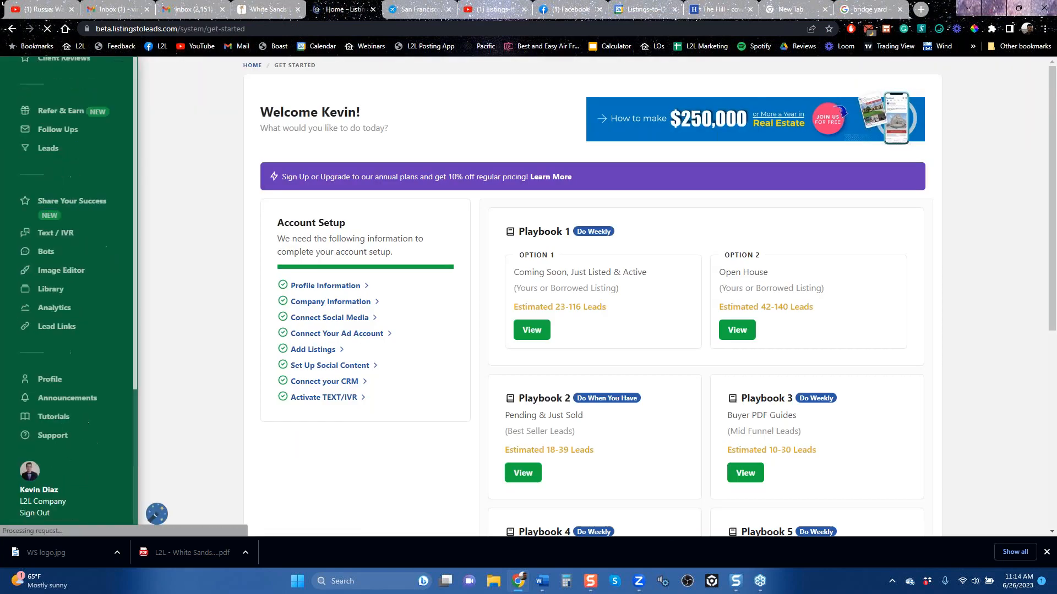
left_click(47, 378)
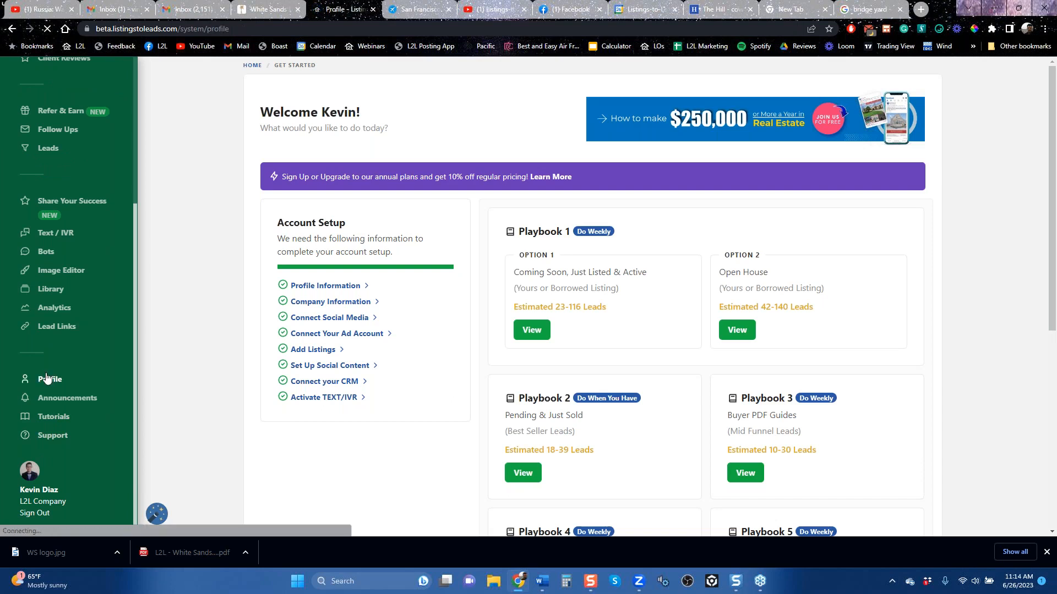
left_click(324, 350)
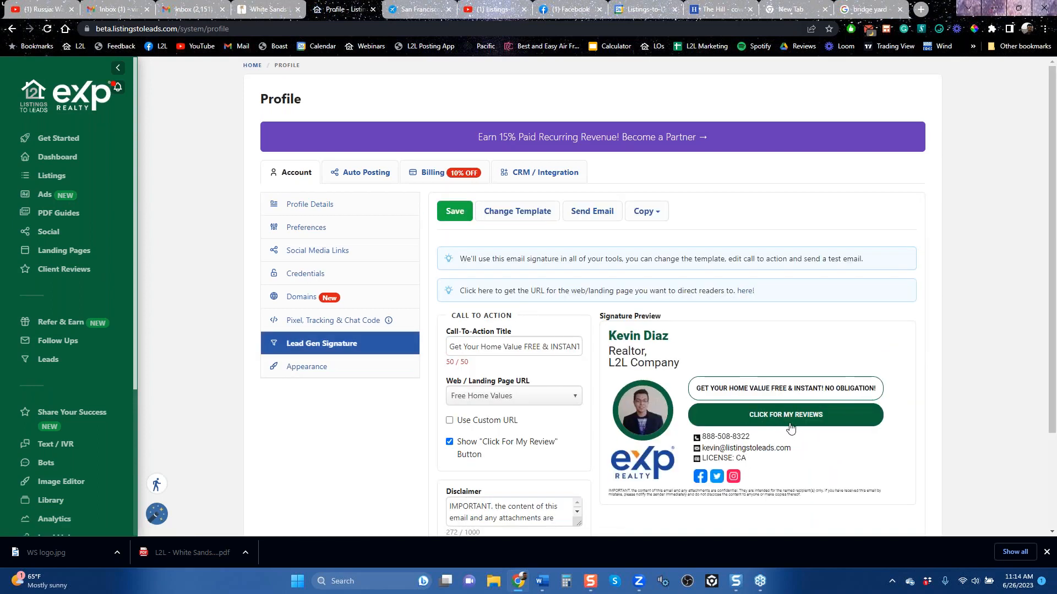
Step: Set the profile's appearance theme to Century 21 and save the change
left_click(307, 366)
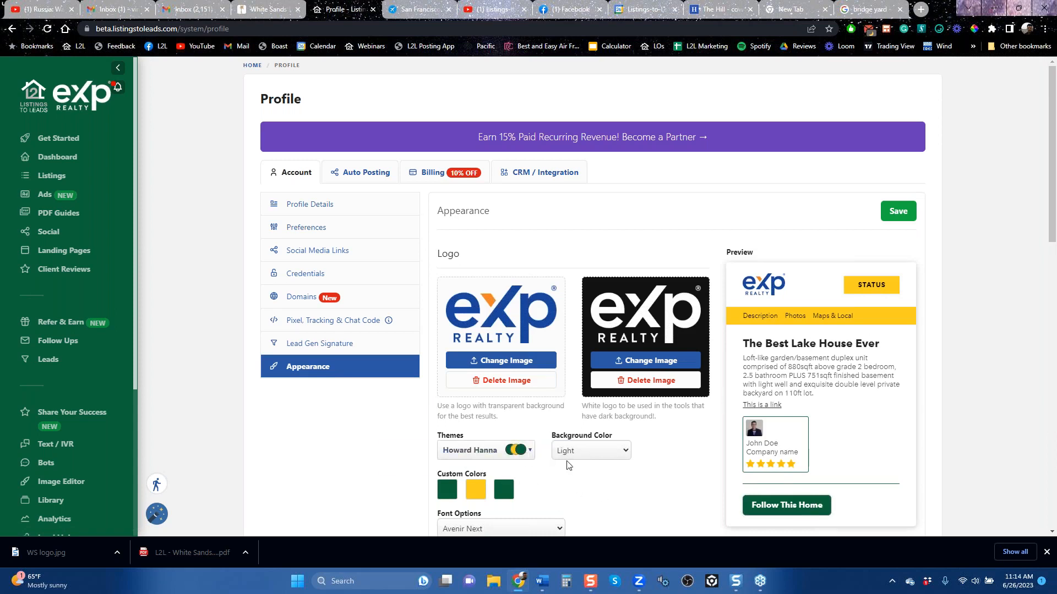
left_click(520, 460)
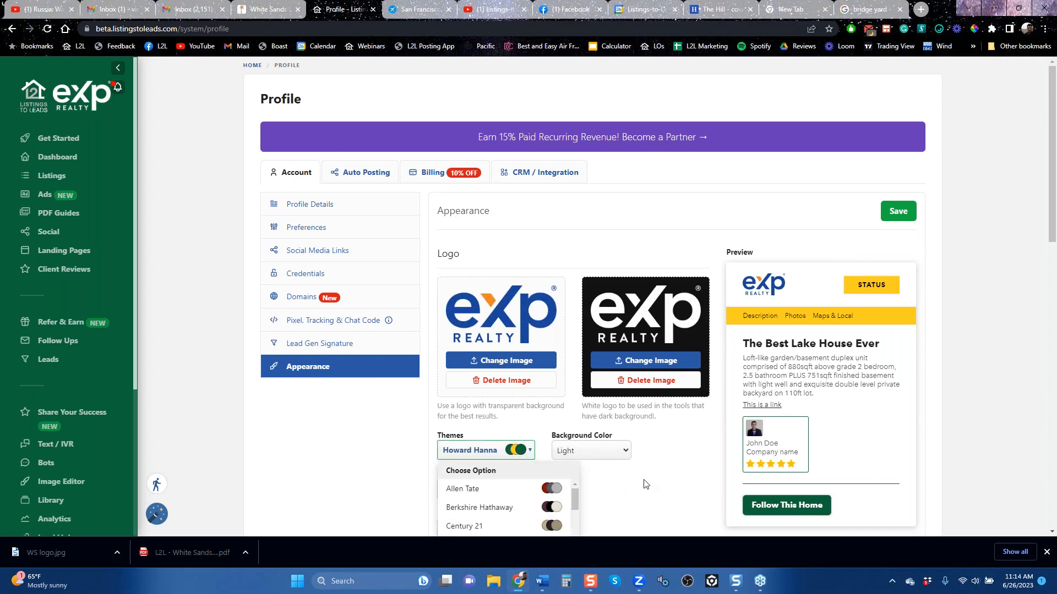
scroll(645, 485, "down", 6)
mouse_move(576, 150)
left_mouse_down()
mouse_move(571, 164)
mouse_move(573, 150)
left_mouse_up()
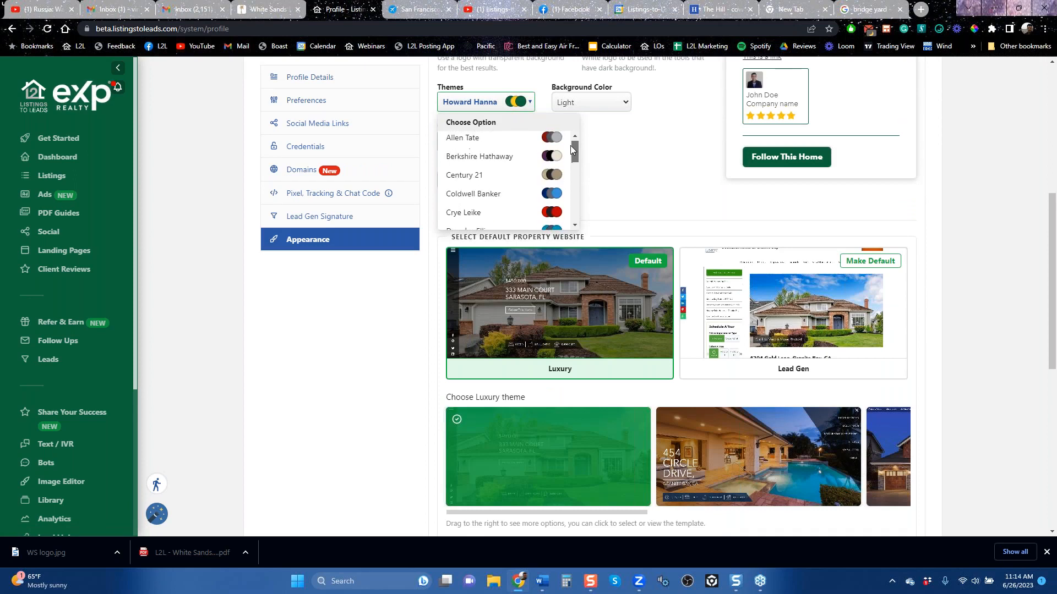
left_click(483, 176)
scroll(613, 203, "up", 6)
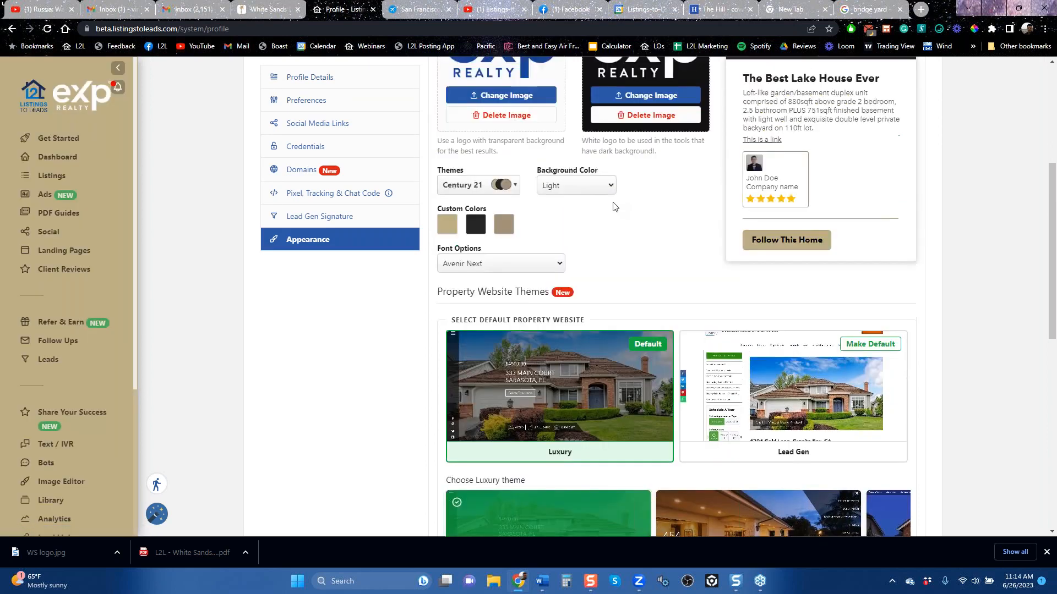
left_click(896, 212)
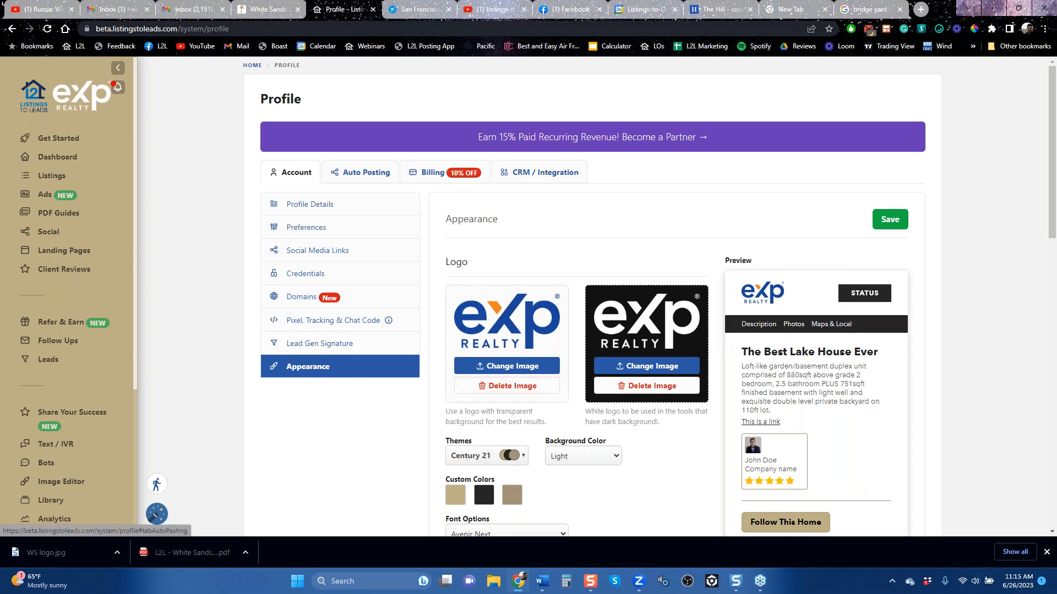
Step: Open the profile's Auto Posting settings and review the page choices for the connected Facebook account
left_click(370, 171)
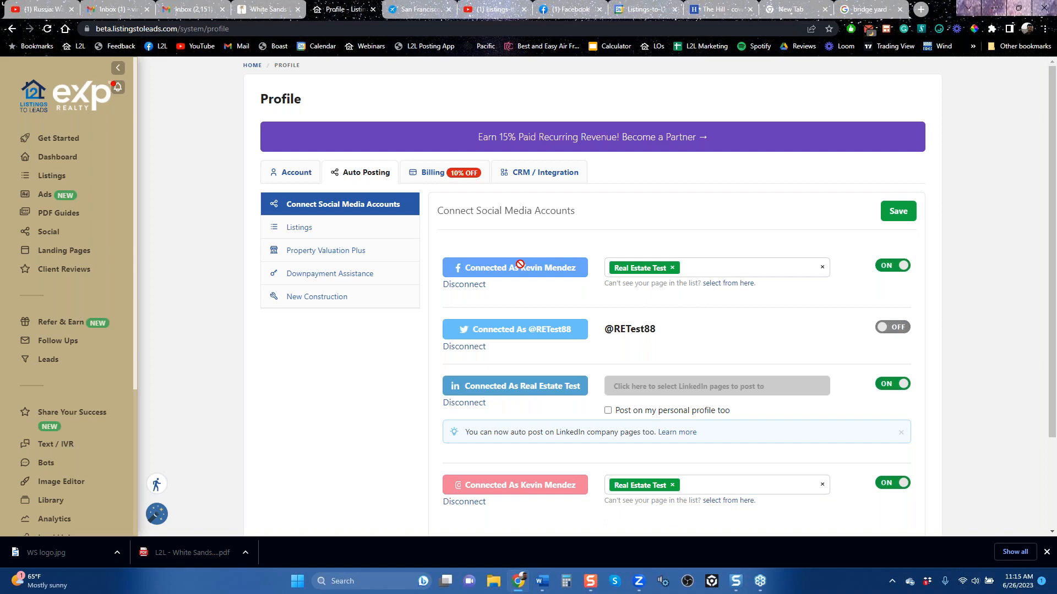
left_click(730, 270)
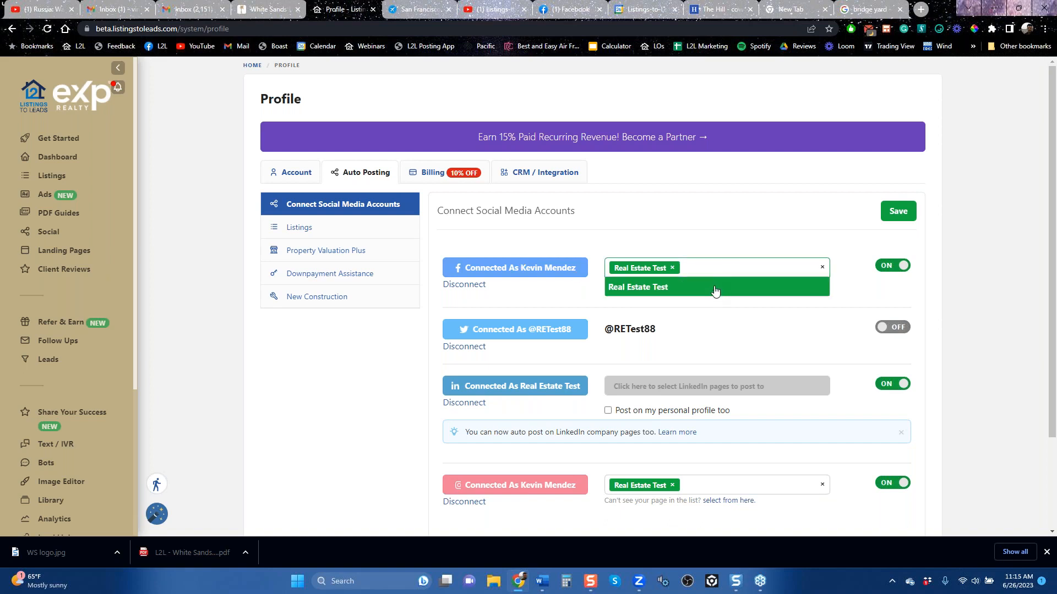
left_click(741, 272)
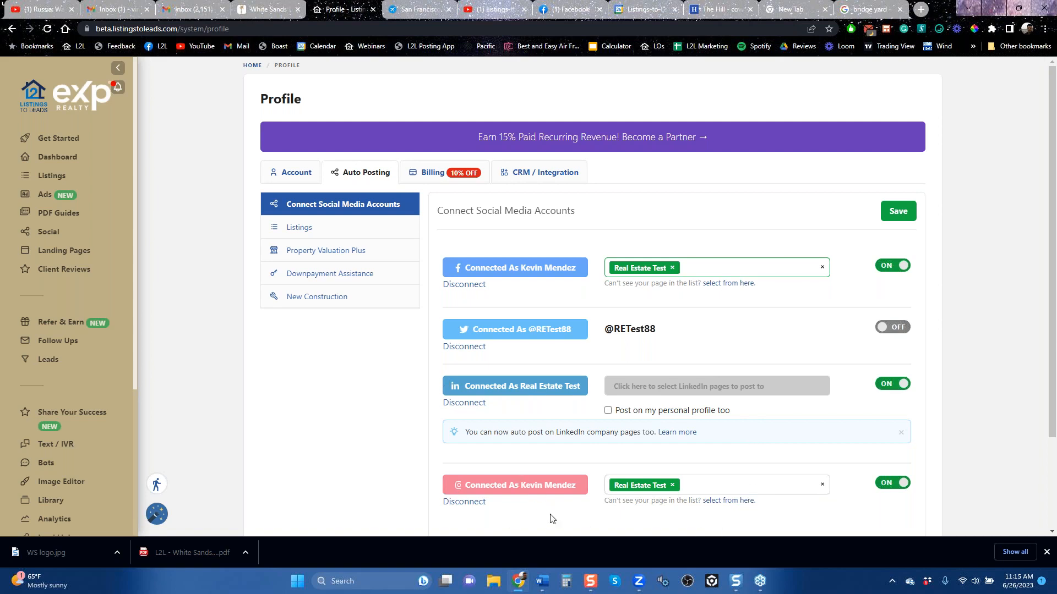
Step: Review the auto posting template for listings, highlighting the Coming Soon post text for all social media accounts
left_click(318, 227)
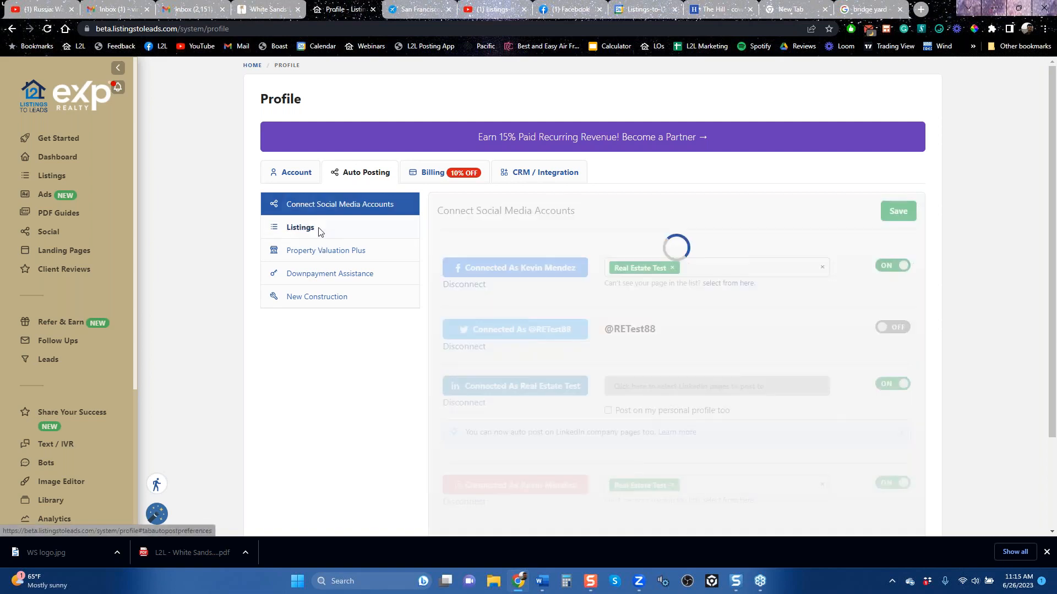
scroll(744, 195, "down", 5)
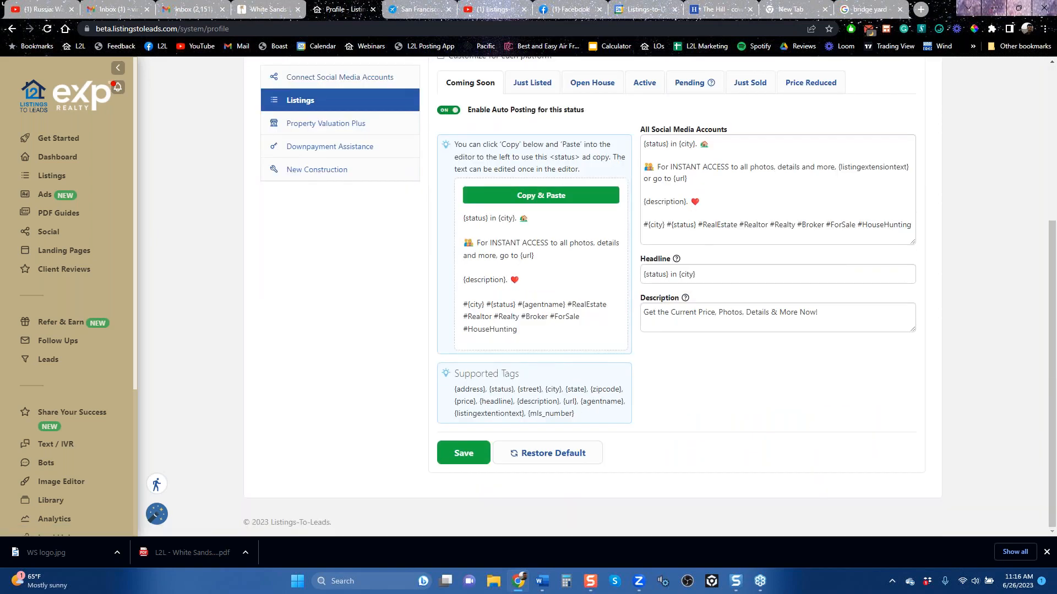
left_click_drag(703, 224, 633, 146)
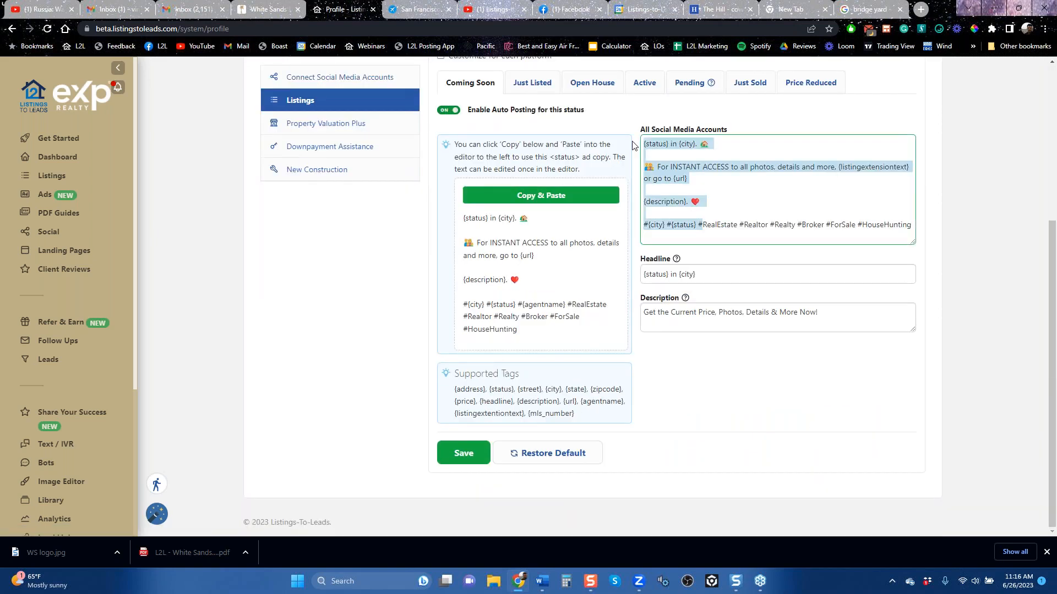
Step: Review the auto posting schedules and templates for Property Valuation Plus, Downpayment Assistance and New Construction
left_click(313, 122)
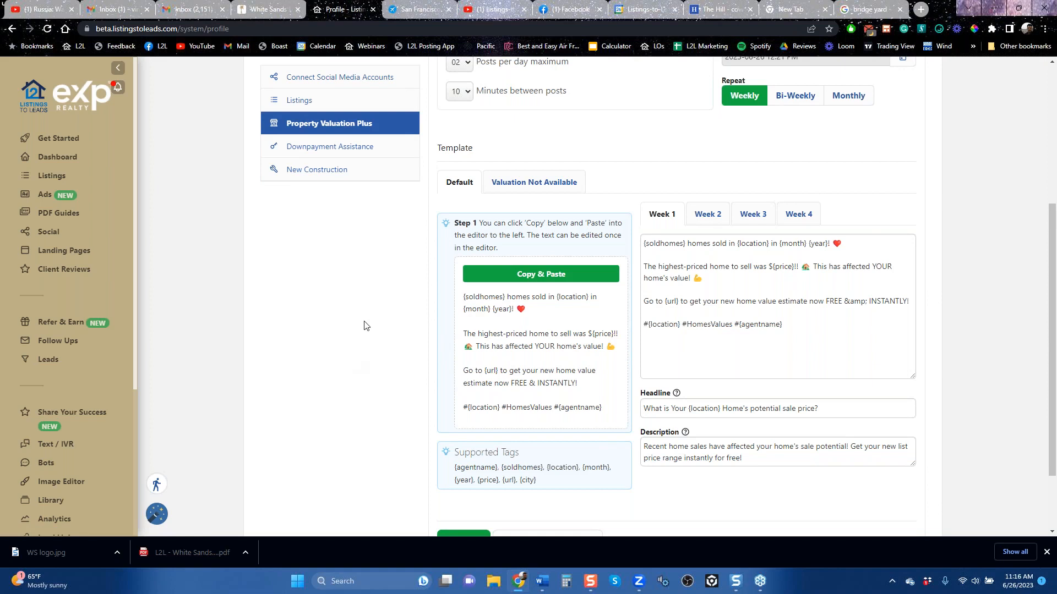
scroll(800, 222, "up", 5)
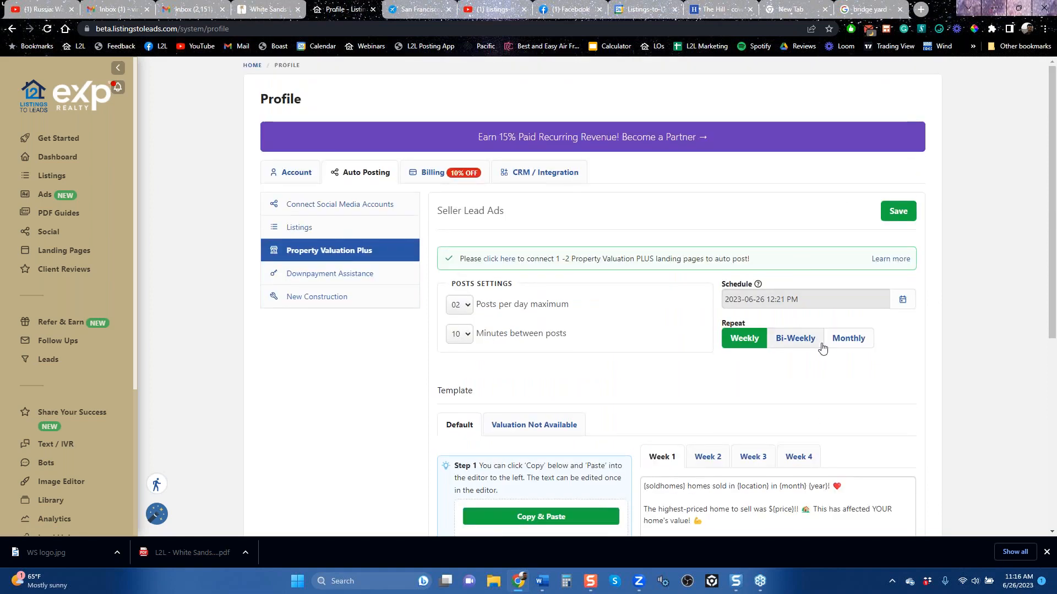
left_click(379, 275)
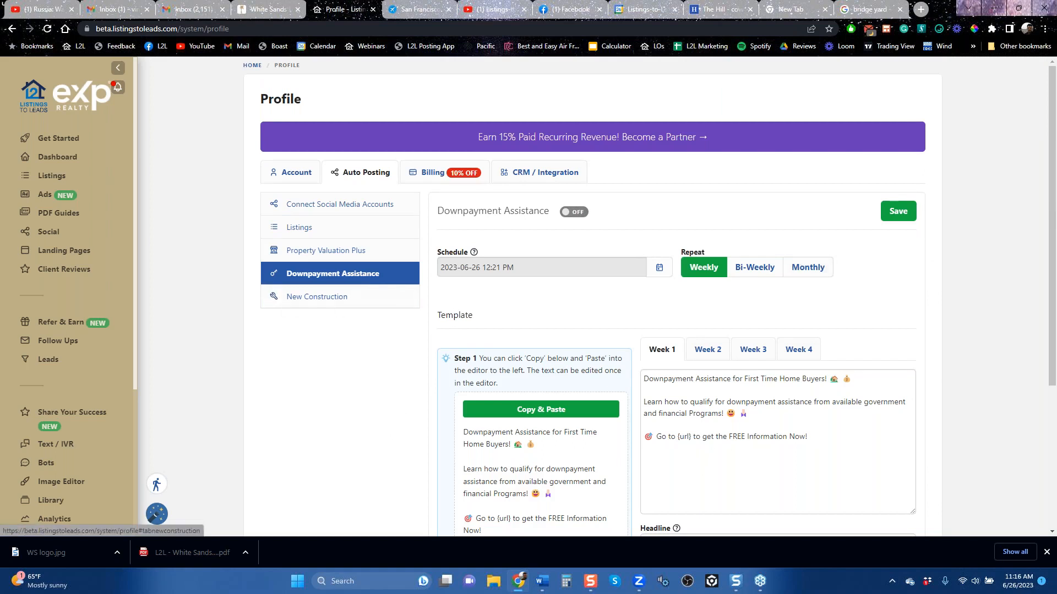
left_click(317, 297)
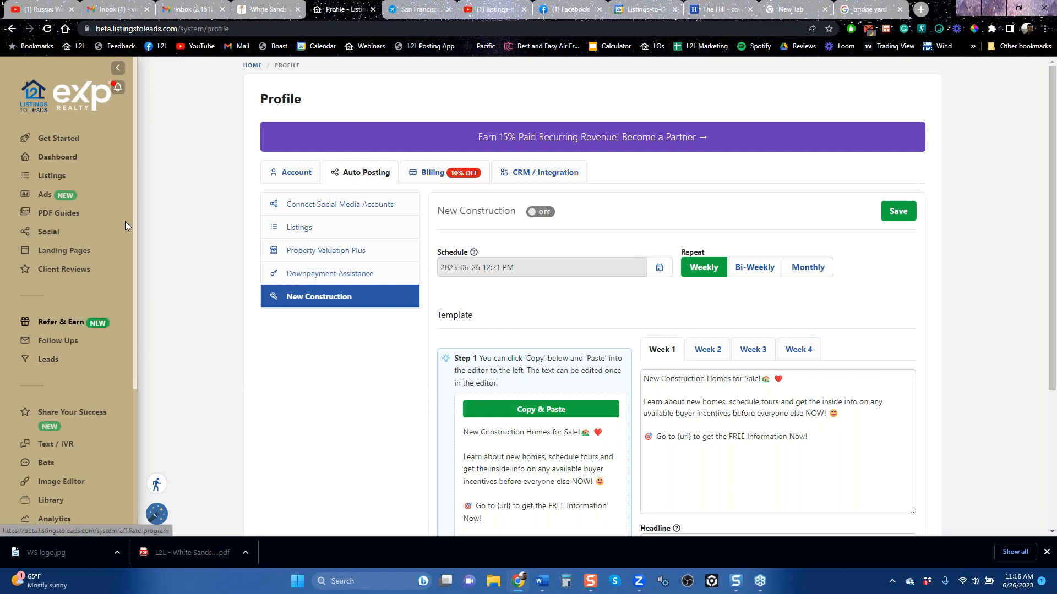
Step: Open the Ads page and show the options for creating Google and Facebook ads
mouse_move(134, 167)
left_mouse_down()
mouse_move(128, 256)
mouse_move(127, 169)
left_mouse_up()
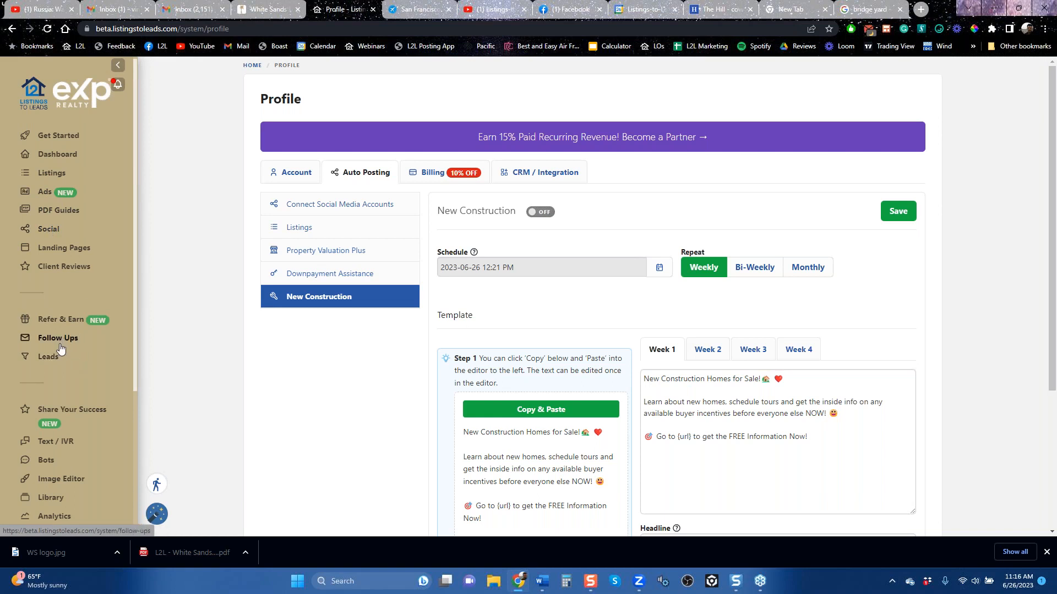
left_click(43, 197)
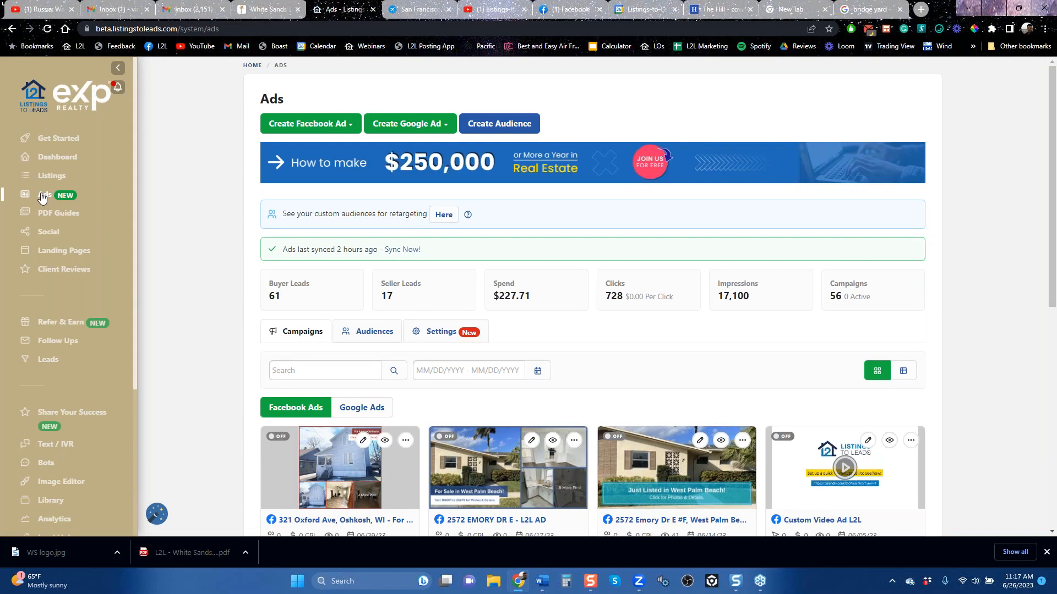
left_click(416, 125)
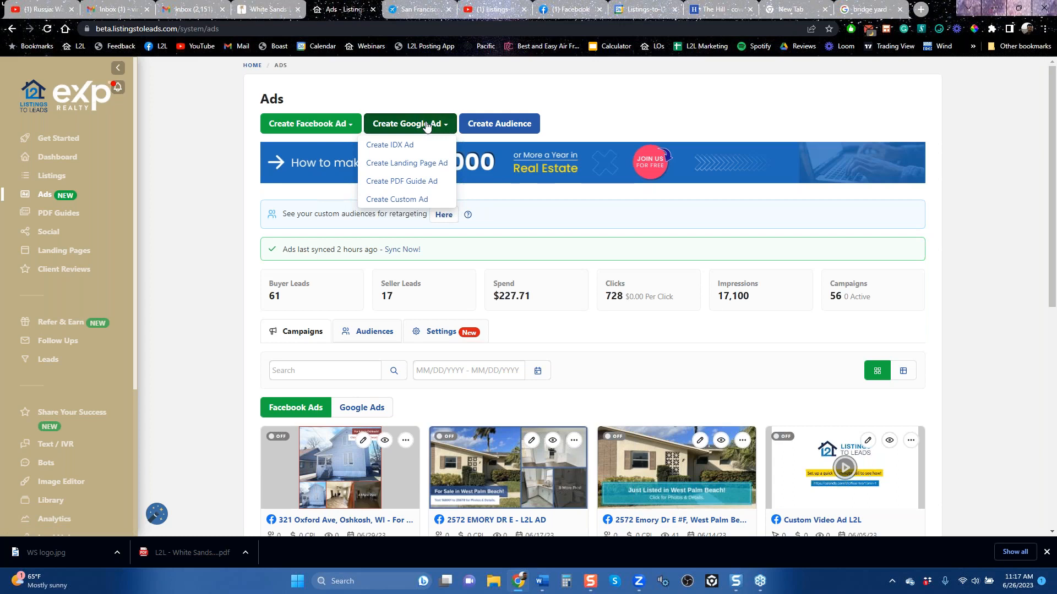
left_click(314, 130)
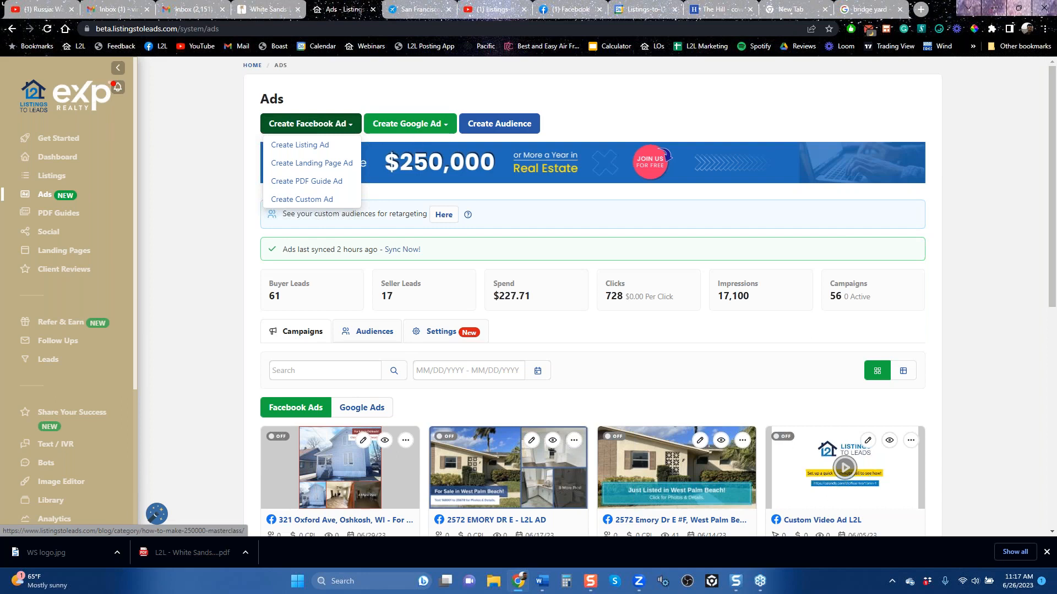
Step: Show the Google ad creation options, and review the June 2023 calendar of scheduled posts in Social Content
left_click(421, 131)
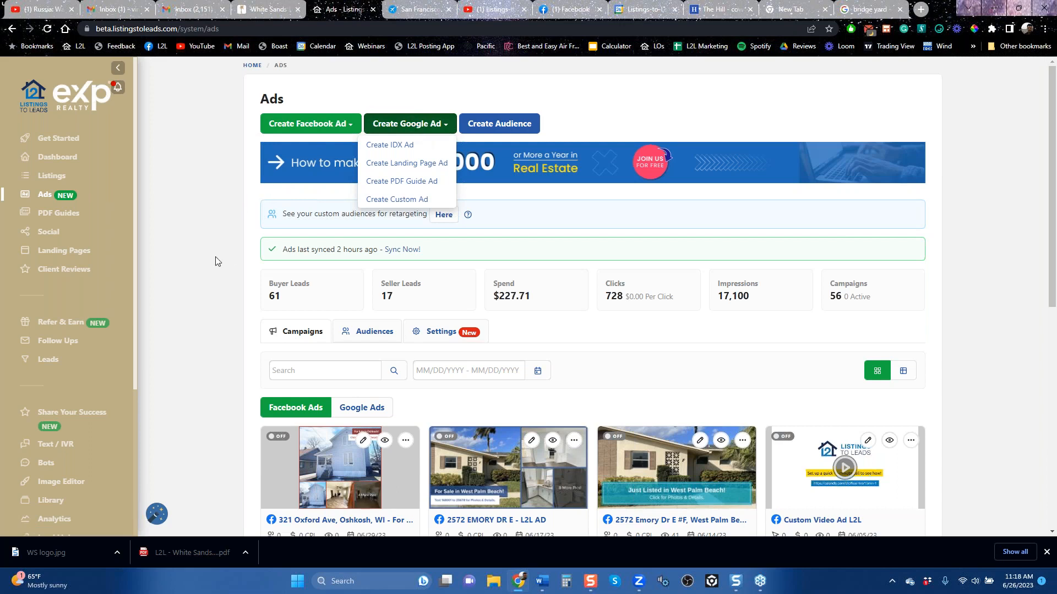
left_click(48, 233)
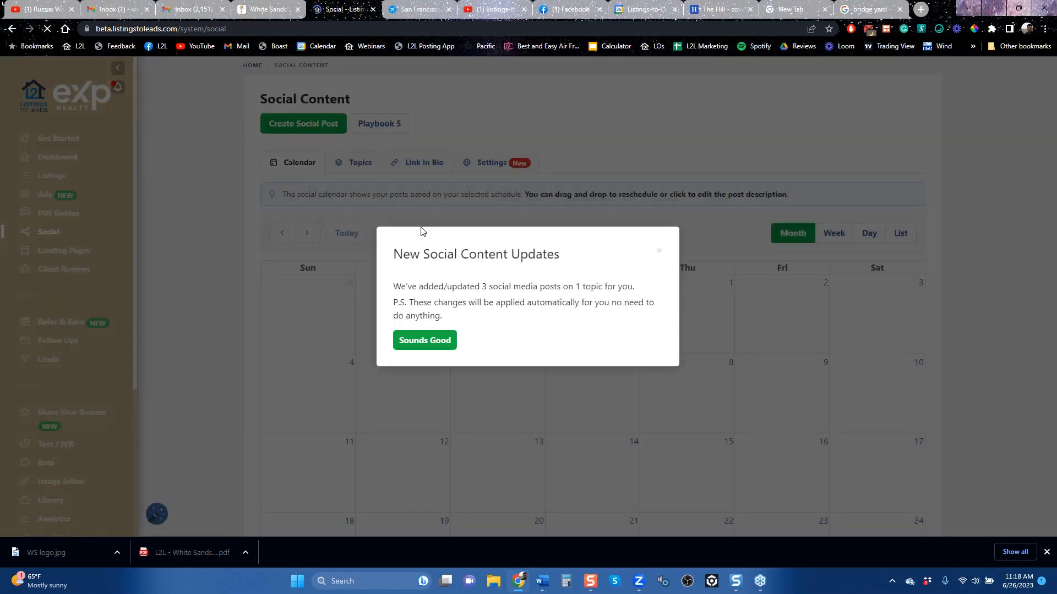
left_click(661, 252)
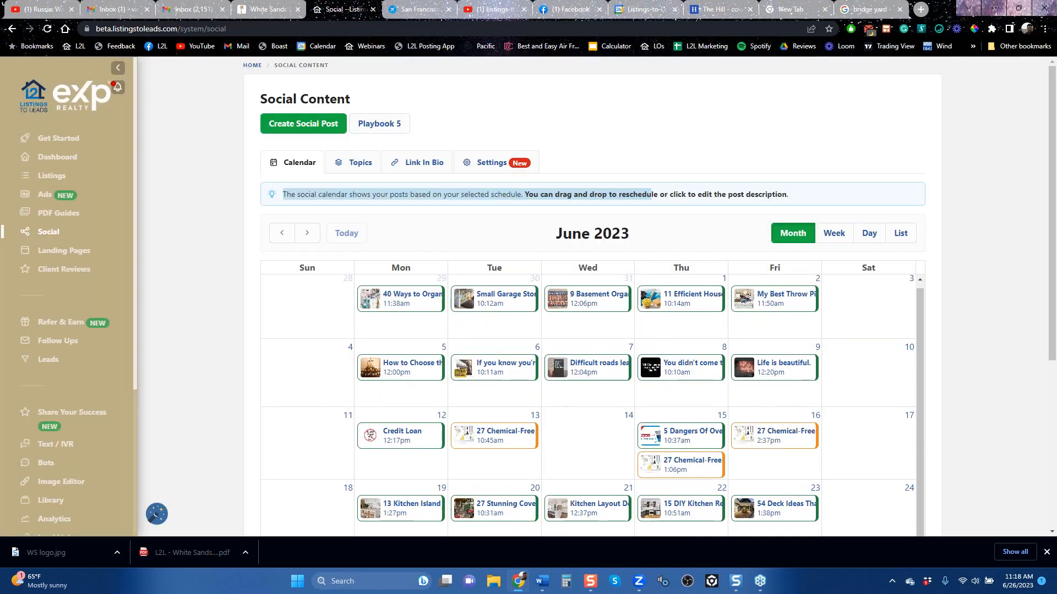
scroll(673, 366, "down", 5)
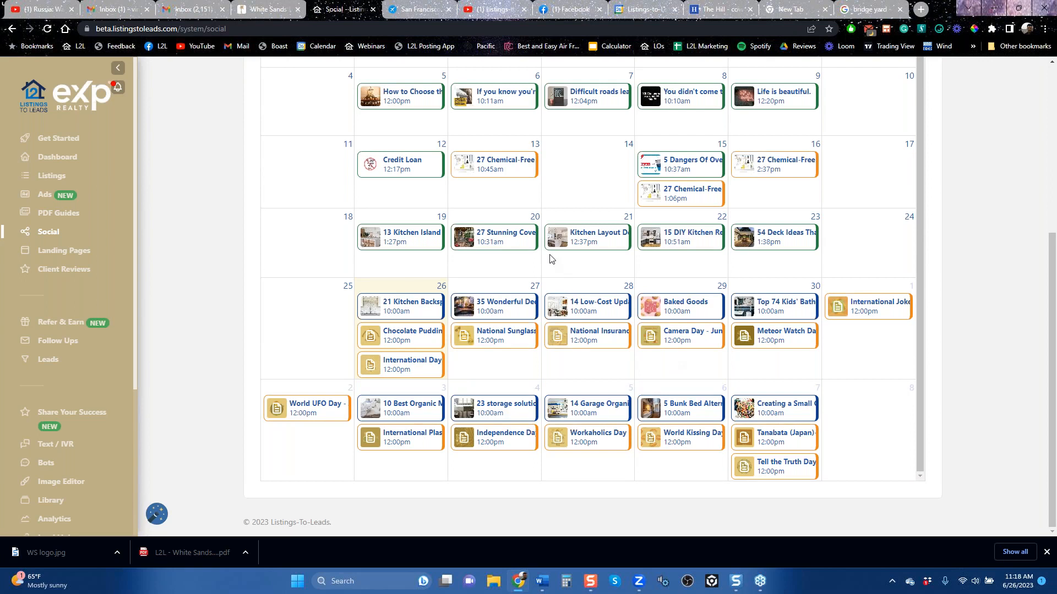
scroll(755, 188, "up", 5)
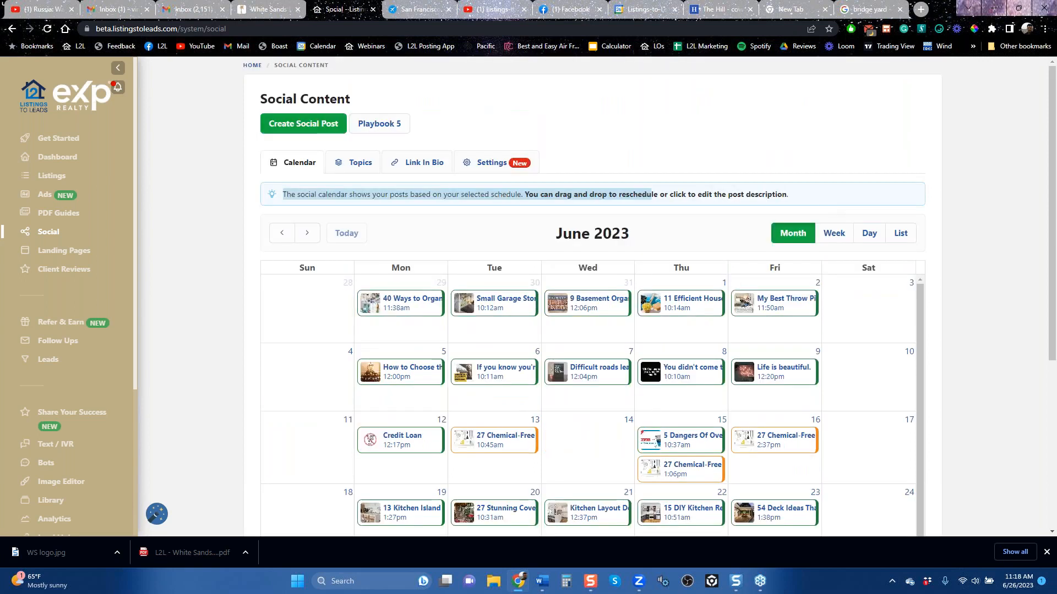
Step: Review the connected accounts and the posting schedule in the Social Content settings
left_click(492, 163)
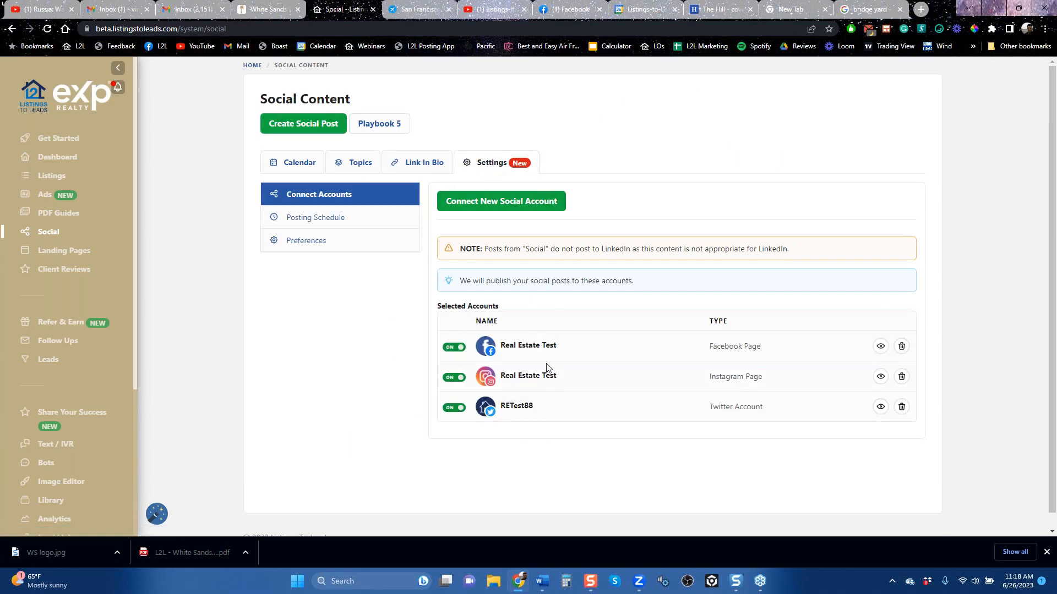
left_click(349, 223)
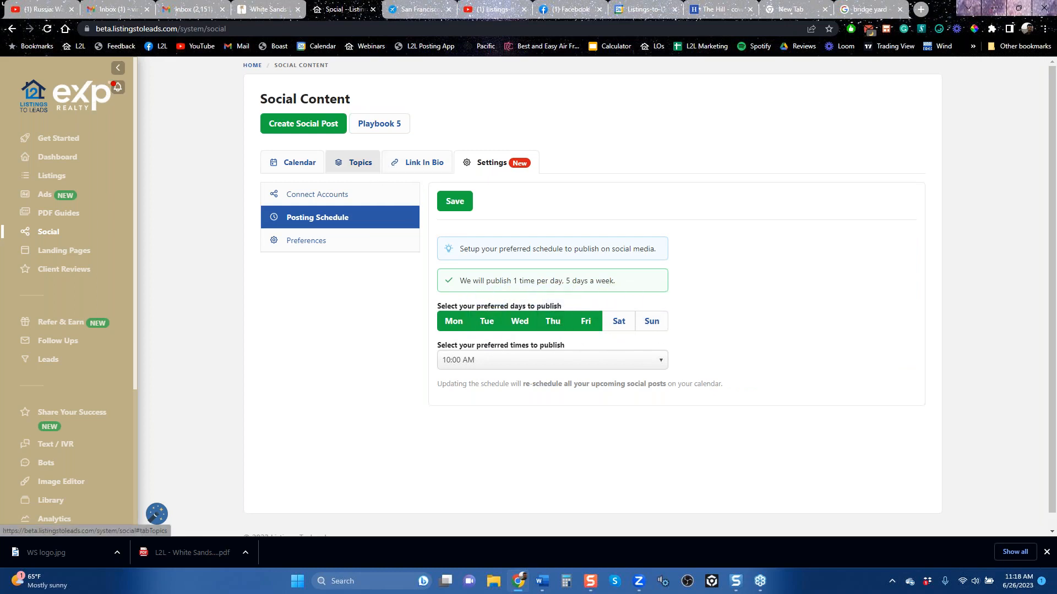
Step: Browse the social post topics, including PDF Guides, Holidays, Home, Quotes and Outdoor
left_click(362, 166)
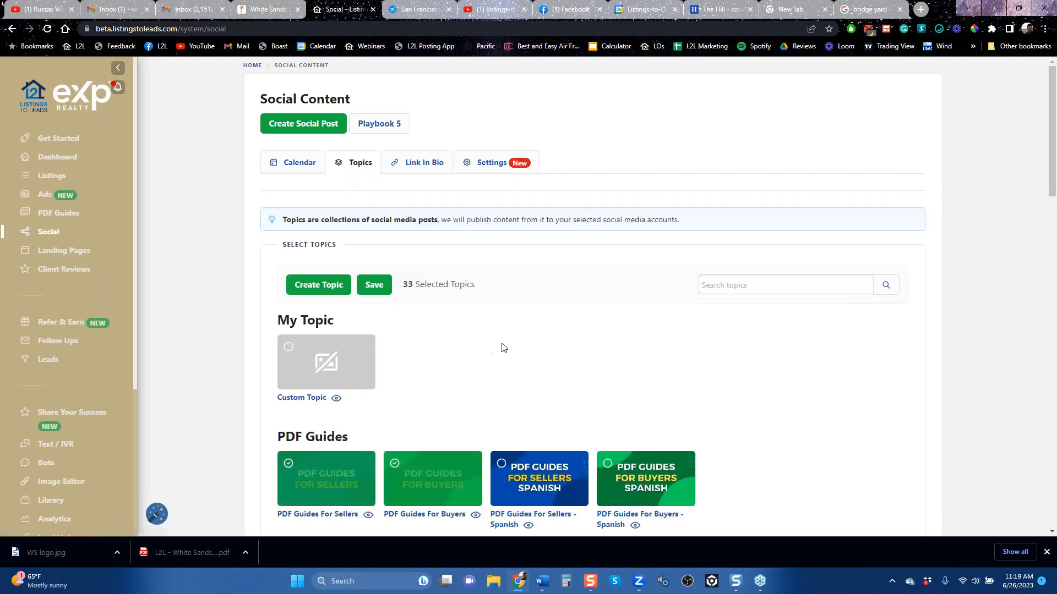
scroll(523, 347, "down", 6)
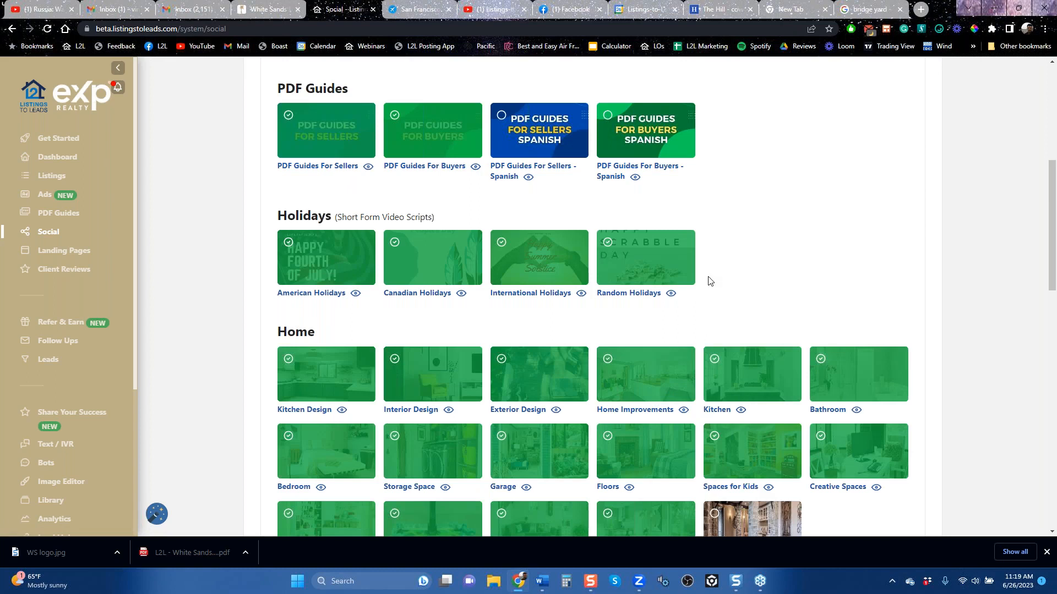
scroll(716, 280, "down", 6)
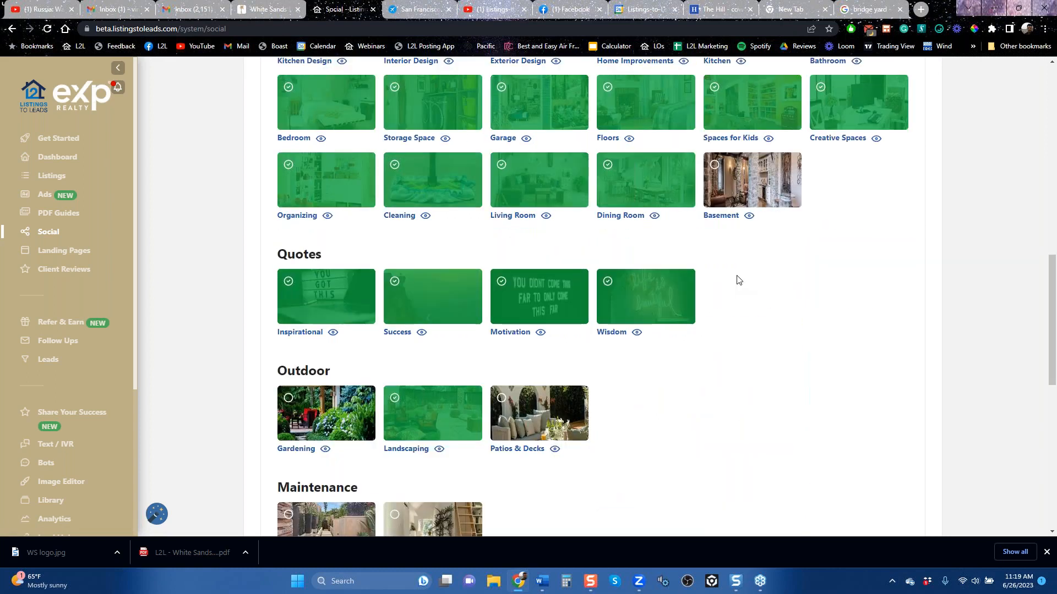
scroll(712, 338, "up", 6)
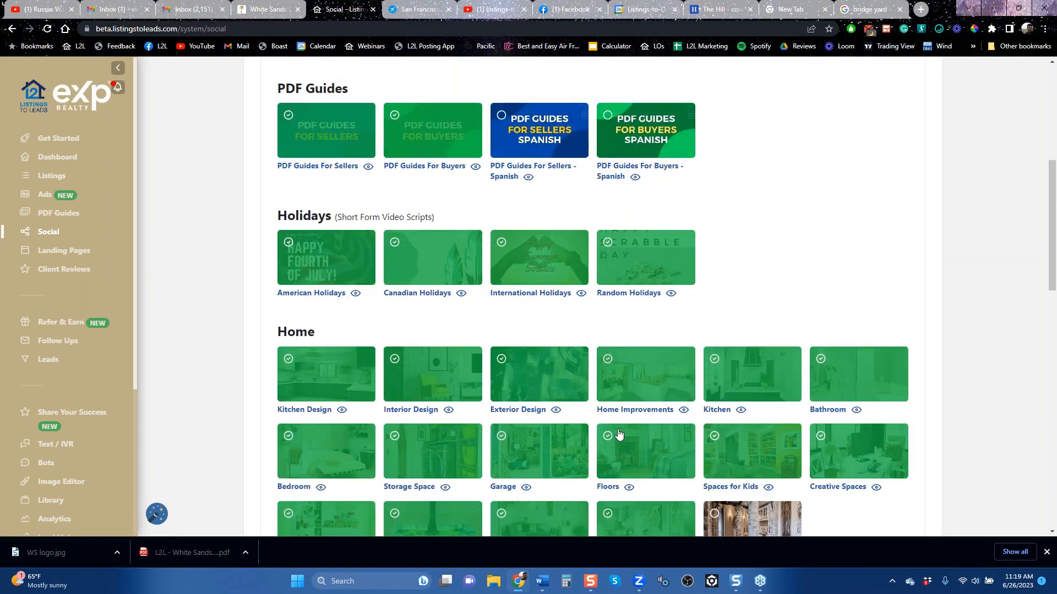
Step: View the Kitchen Design topic's posts and preview the article "53 Kitchen Ideas You'll Have to See to Believe" without saving changes
left_click(342, 410)
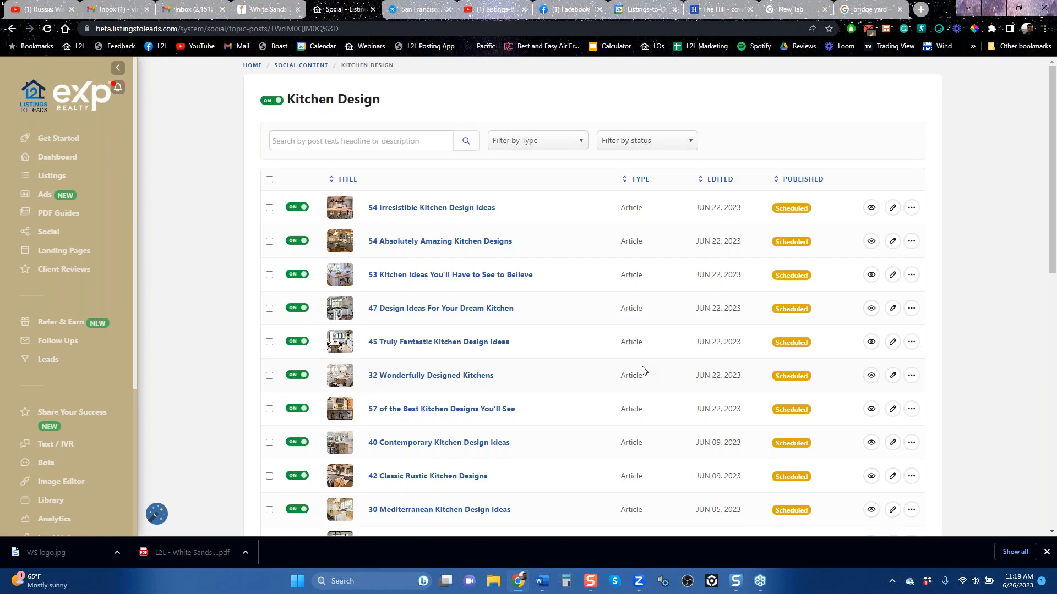
left_click(468, 276)
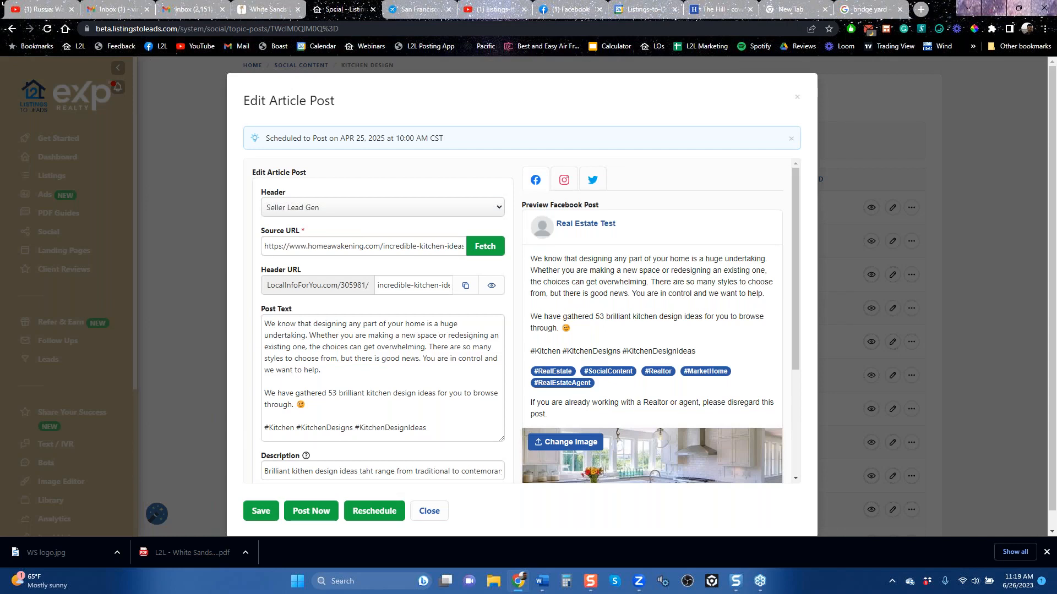
left_click_drag(794, 246, 791, 380)
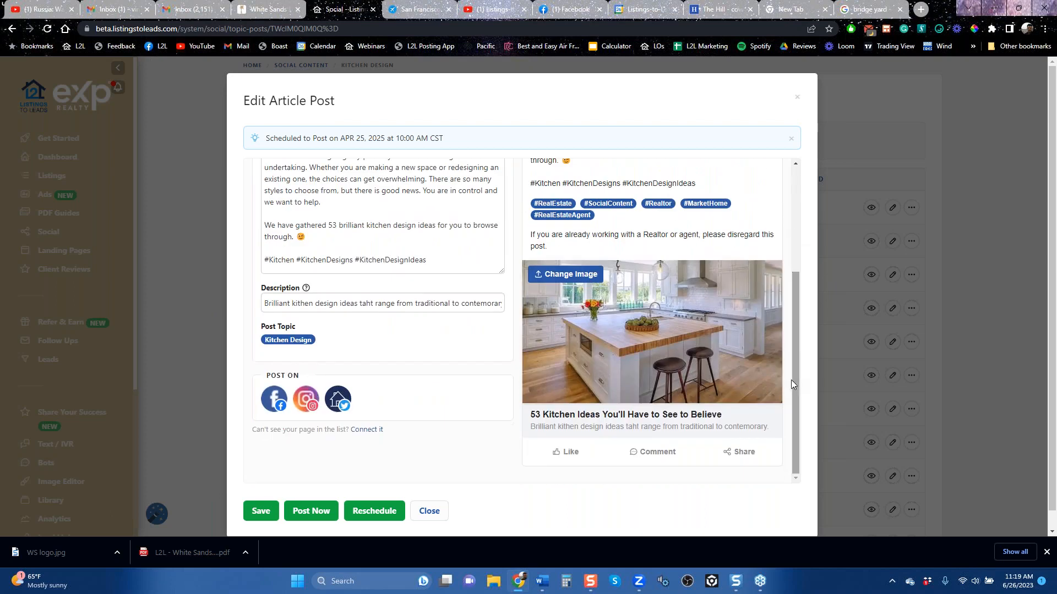
left_click(798, 102)
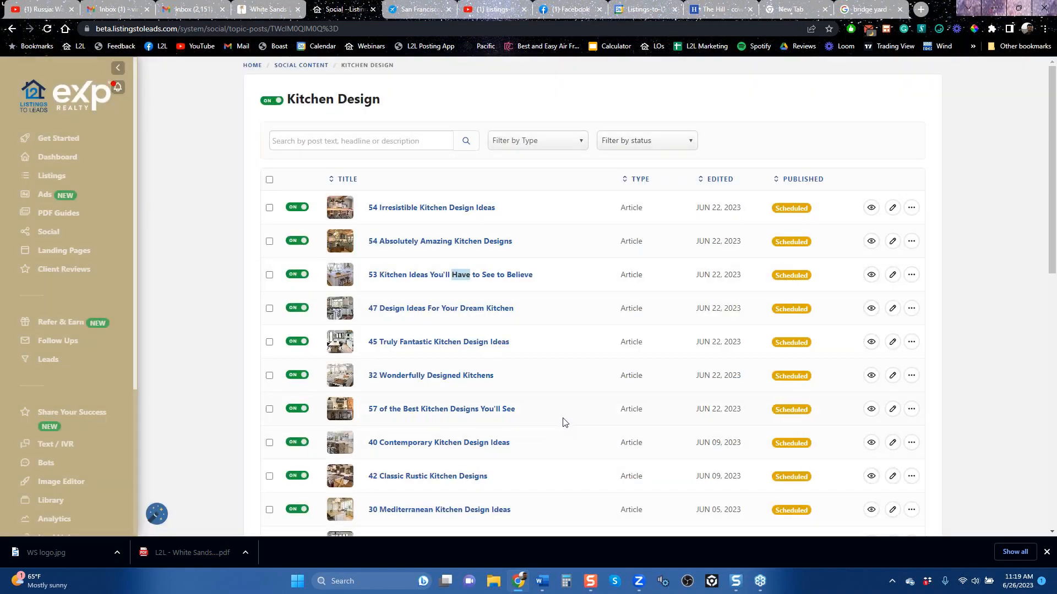
scroll(563, 421, "down", 6)
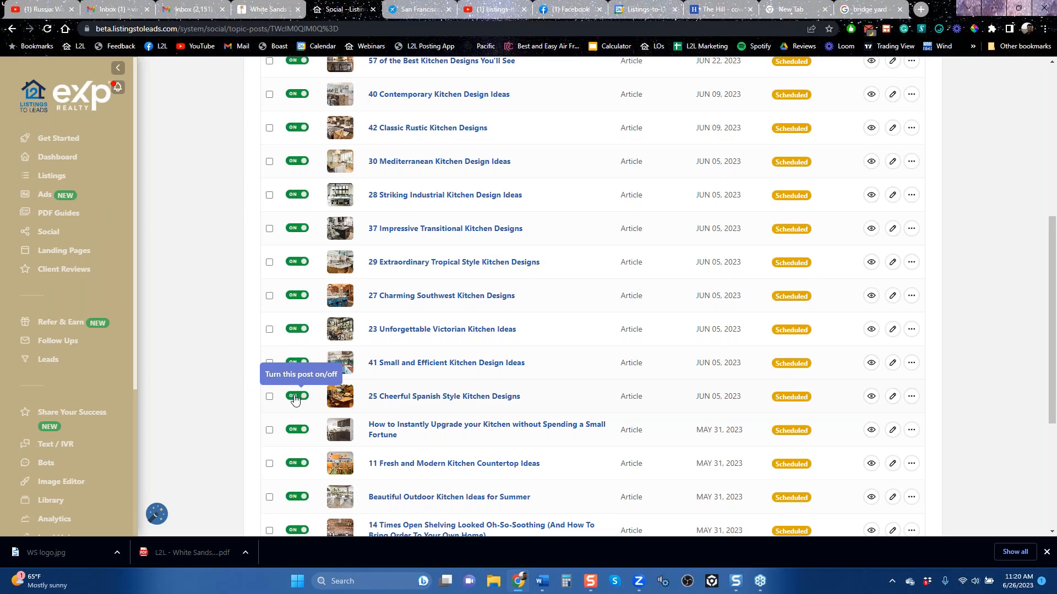
scroll(208, 309, "up", 5)
scroll(208, 309, "up", 2)
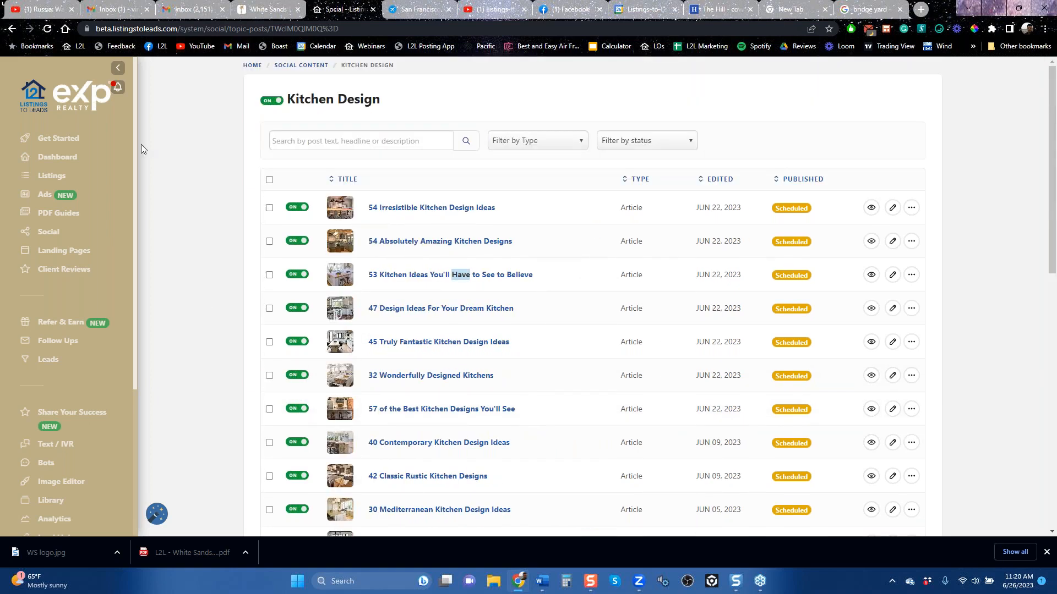
Step: Return to the social topics and review the selections under PDF Guides, Holidays and Home
left_click(12, 28)
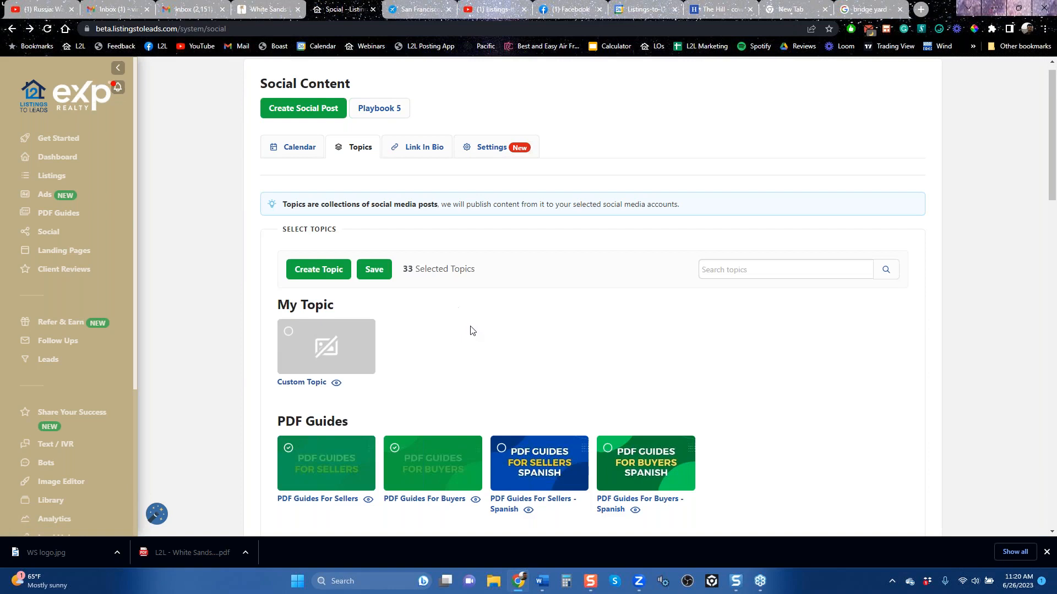
scroll(227, 418, "down", 6)
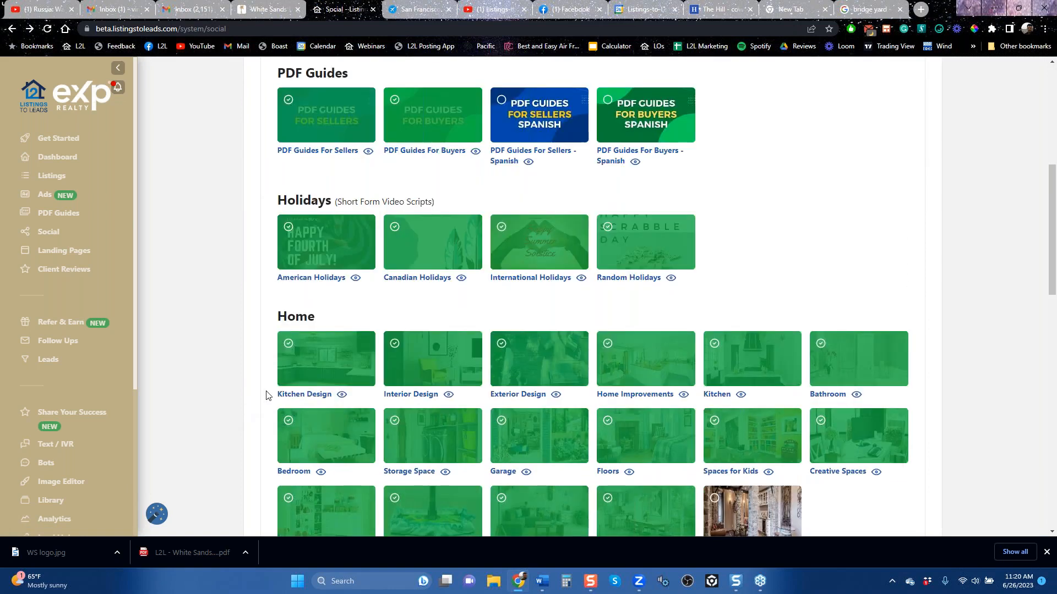
scroll(263, 315, "up", 6)
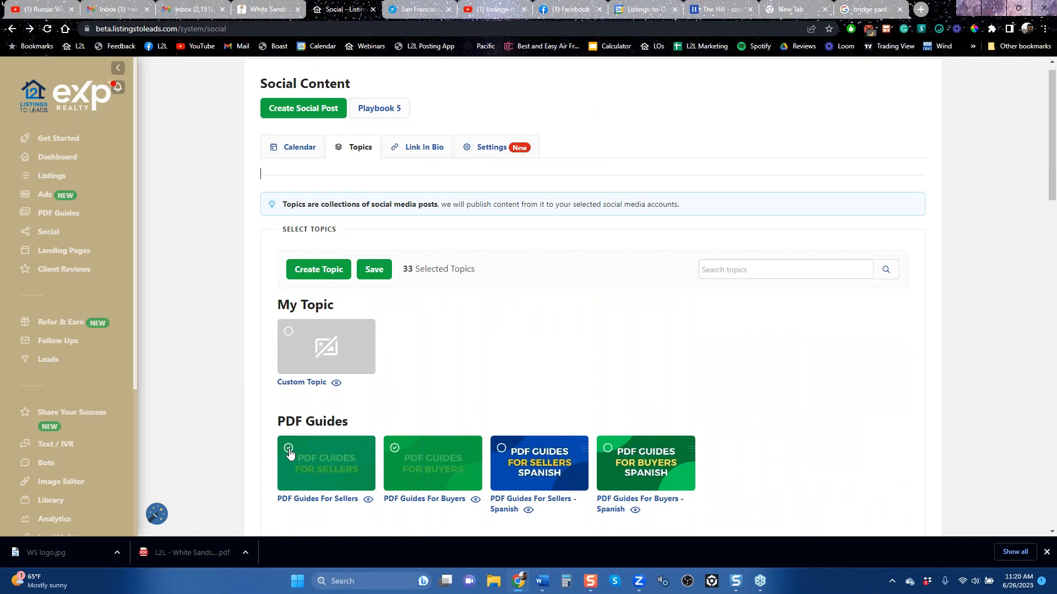
left_click(394, 449)
scroll(347, 346, "down", 3)
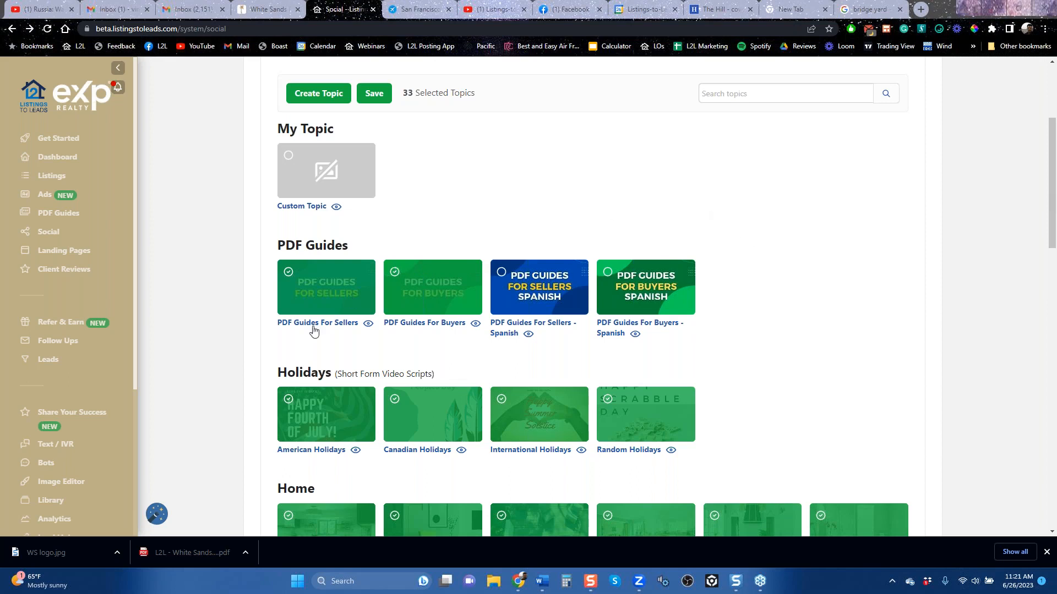
Step: View the Customer Support page and the list of Follow Ups campaigns
scroll(119, 410, "down", 4)
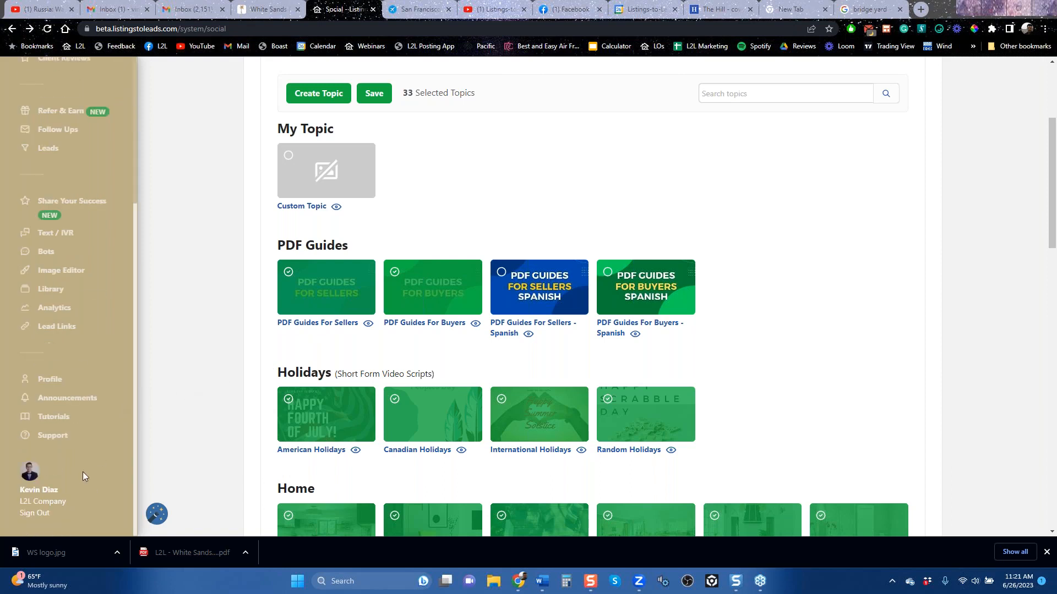
left_click(55, 437)
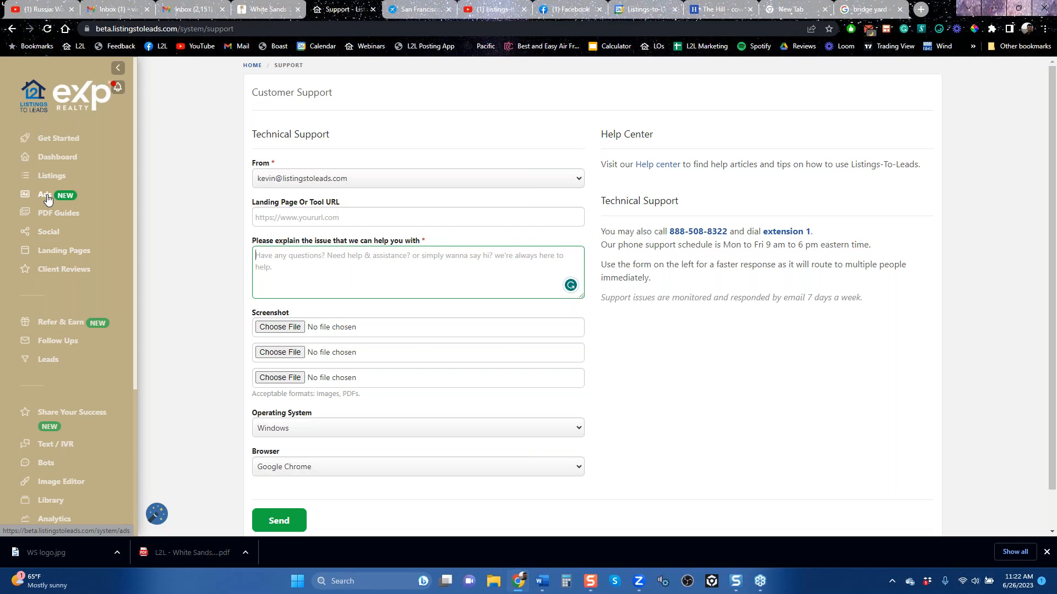
left_click(60, 342)
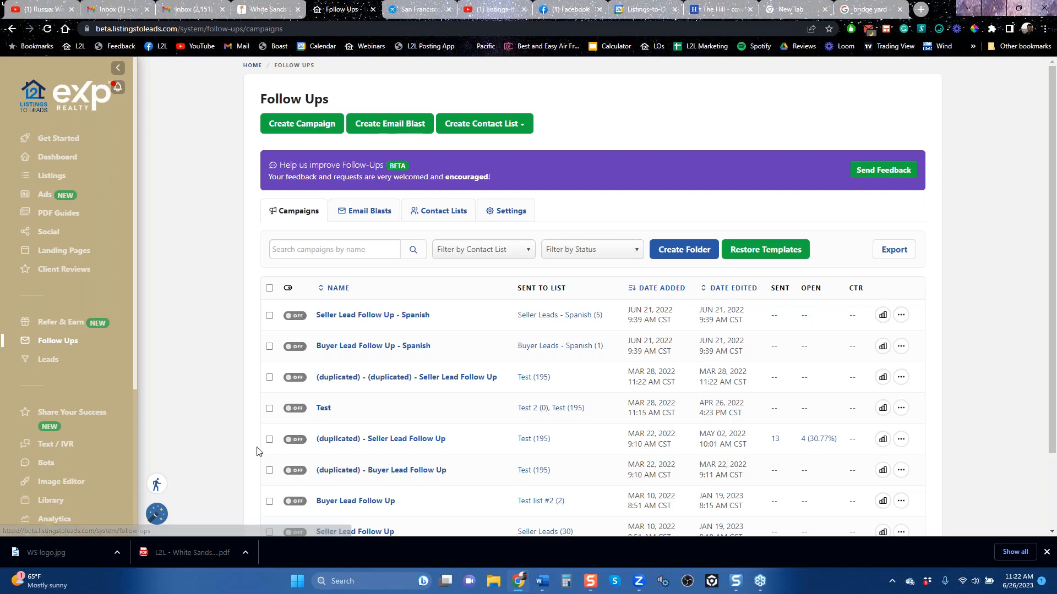
scroll(259, 448, "down", 2)
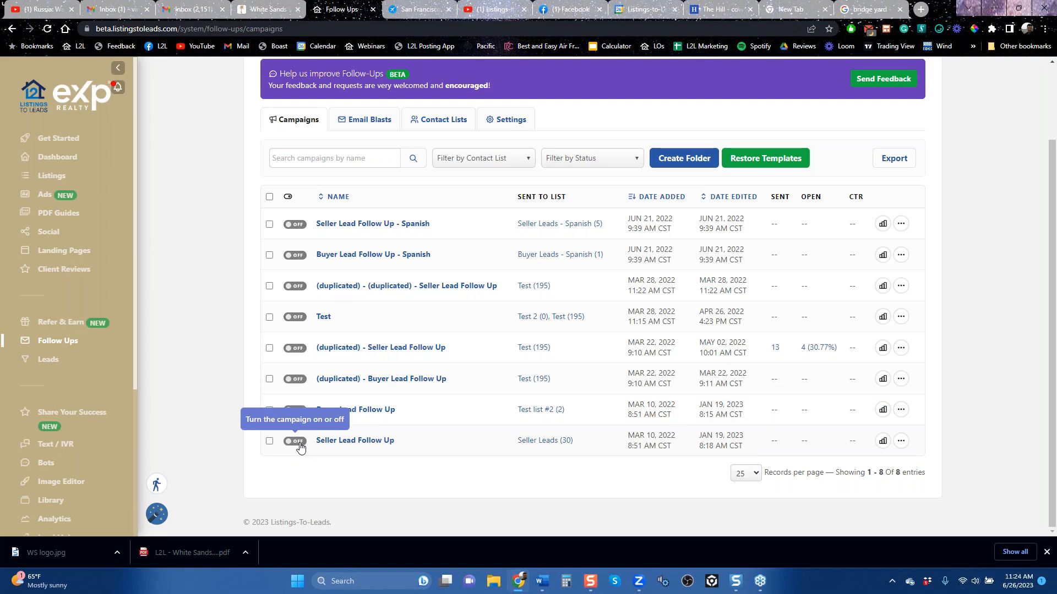
Step: Open Landing Pages, show the types available for a new landing page, and close the dialog without creating one
left_click(54, 252)
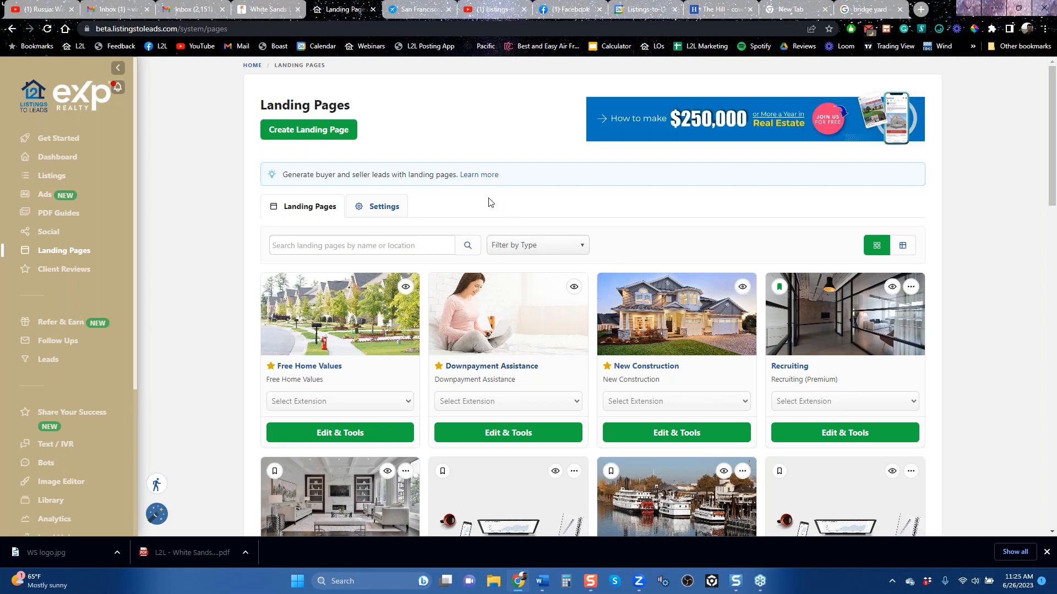
left_click(319, 133)
left_click(509, 253)
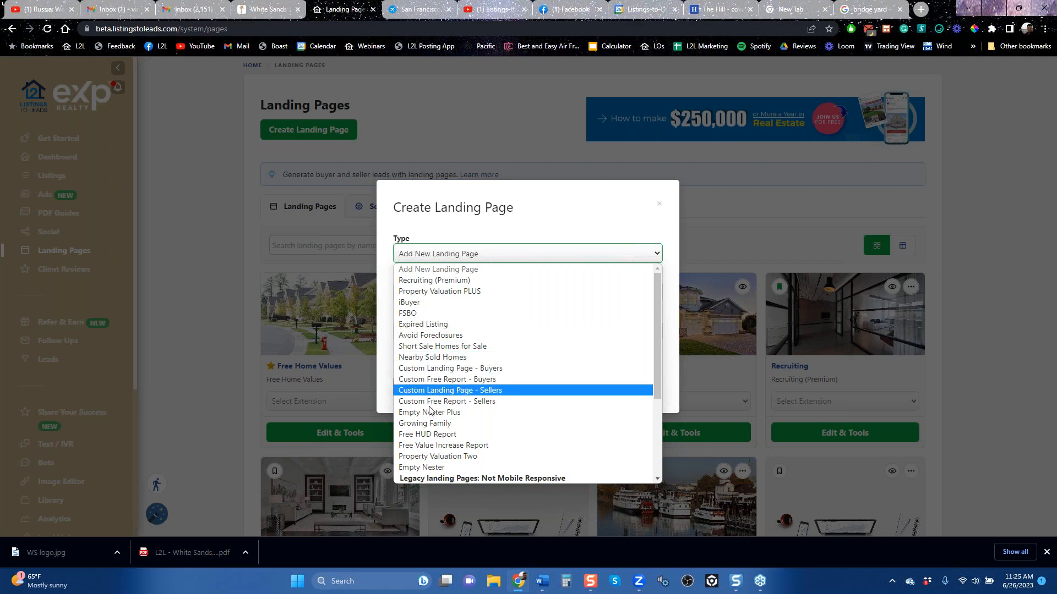
left_click(660, 211)
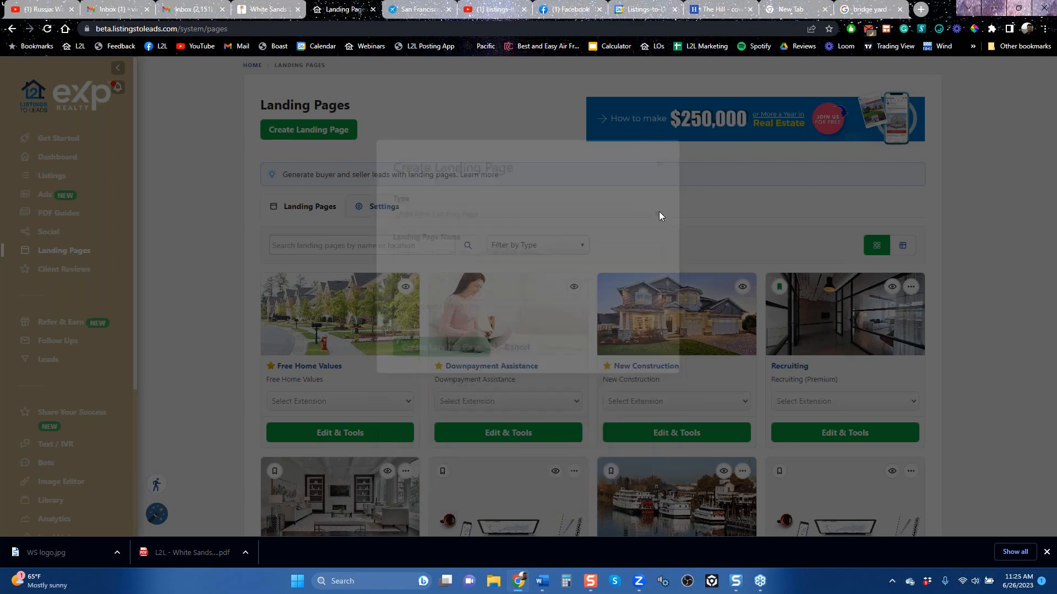
Step: Preview the Sacramento Property Valuation PLUS landing page and return to the landing pages list
scroll(768, 437, "down", 6)
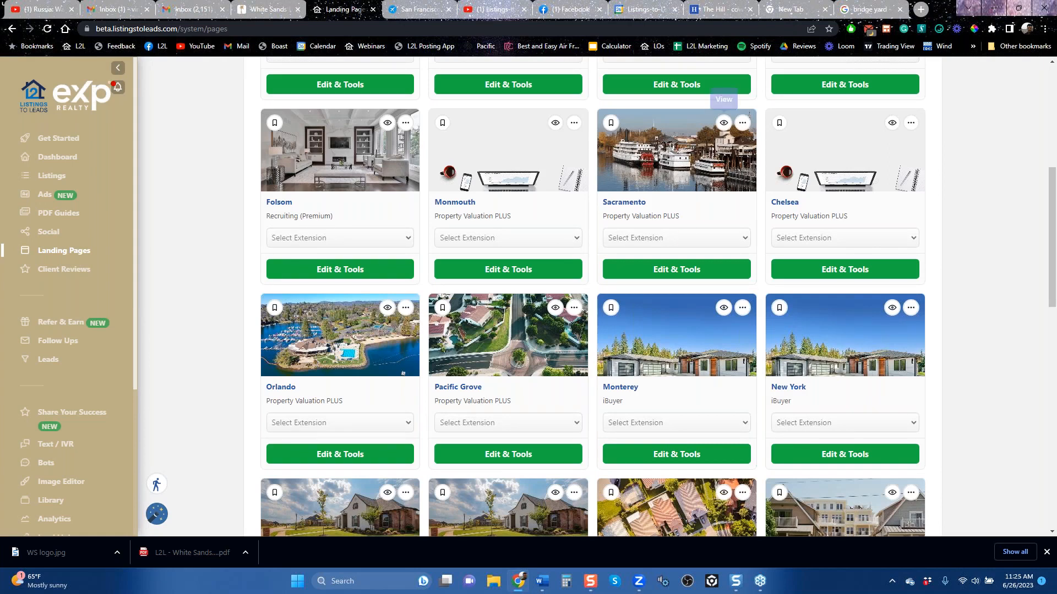
left_click(724, 123)
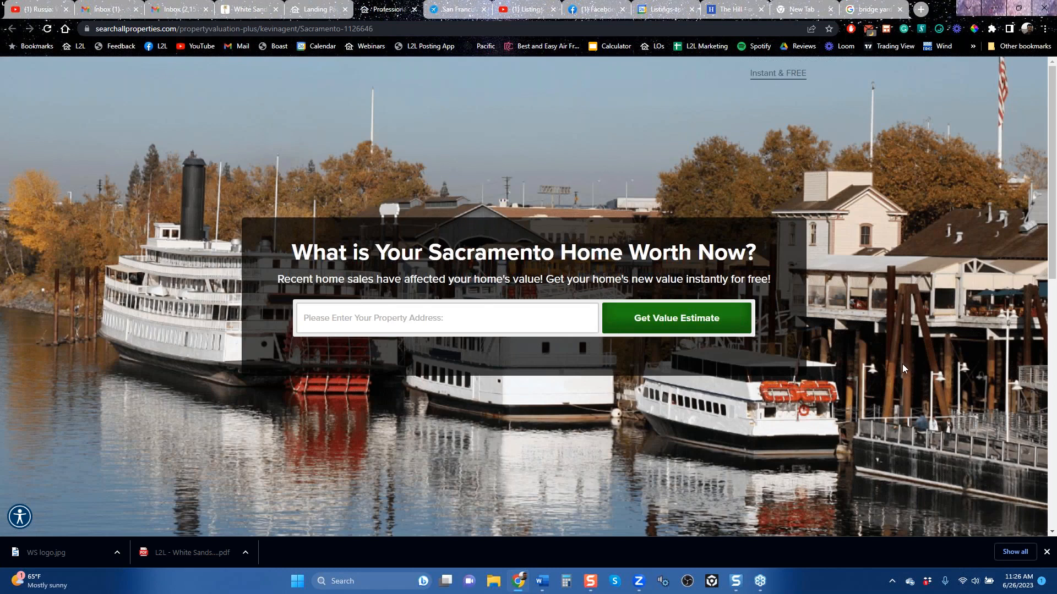
left_click(324, 10)
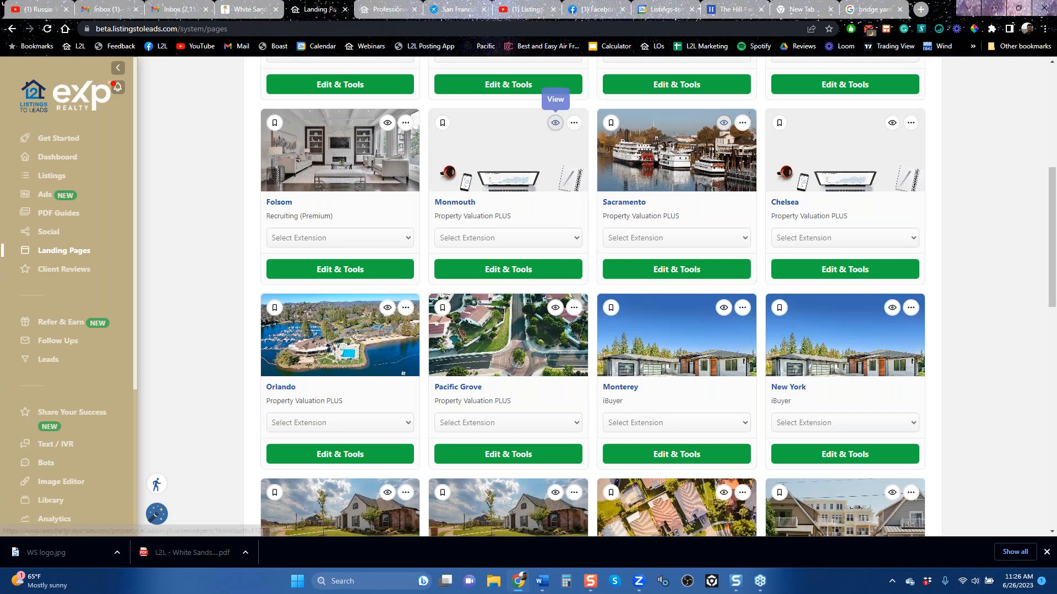
Step: Preview the Monmouth Property Valuation PLUS landing page and look over its home value form
left_click(555, 122)
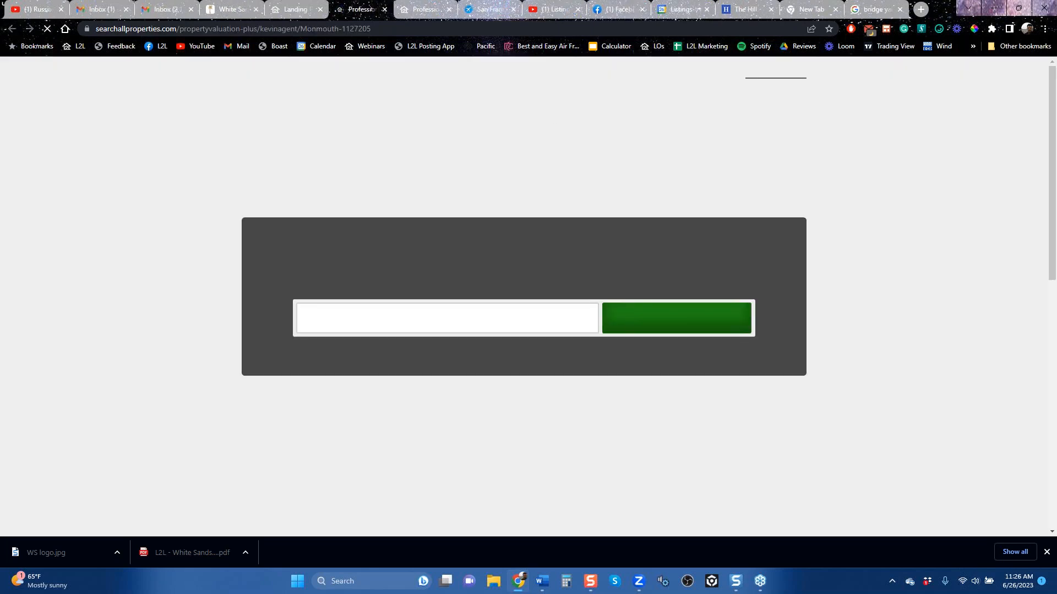
scroll(875, 370, "down", 6)
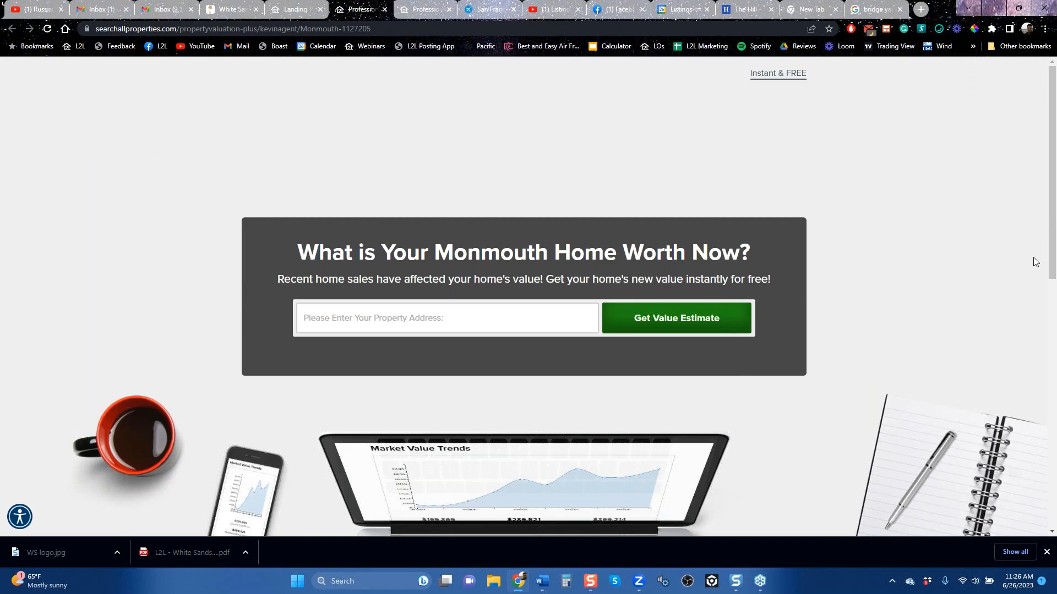
left_click_drag(1052, 242, 1050, 272)
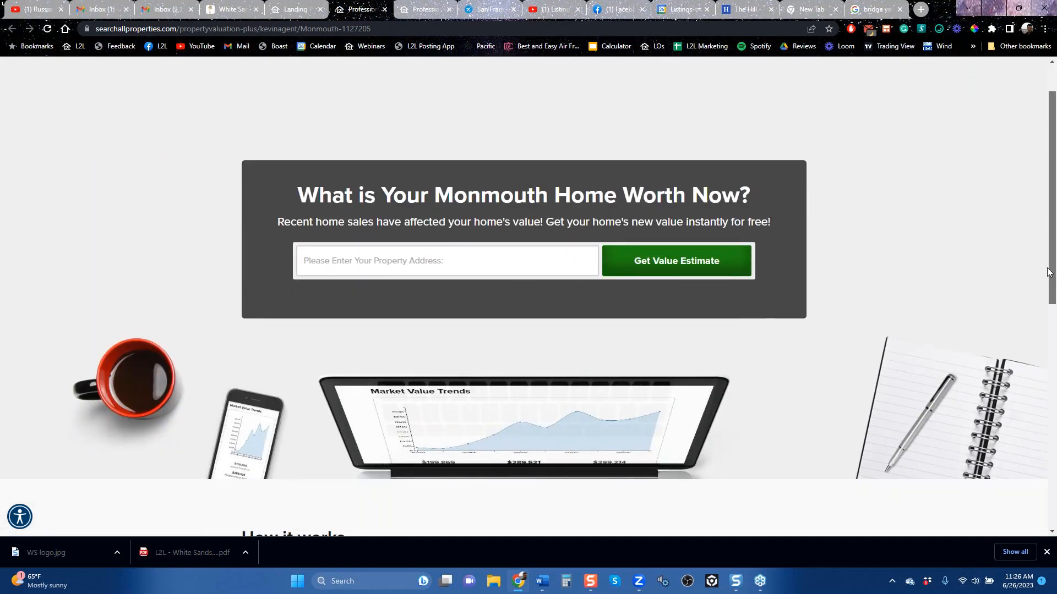
left_click_drag(1048, 268, 1045, 259)
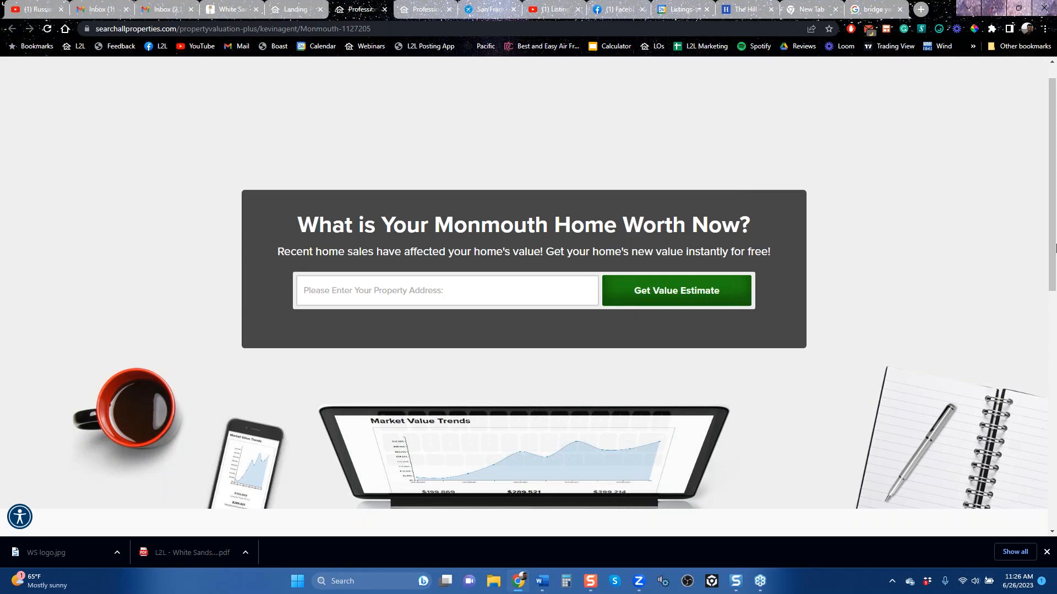
Step: Look over the Monmouth landing page, return to the landing pages list, and preview the Sacramento Property Valuation PLUS page
left_click_drag(1053, 246, 1053, 290)
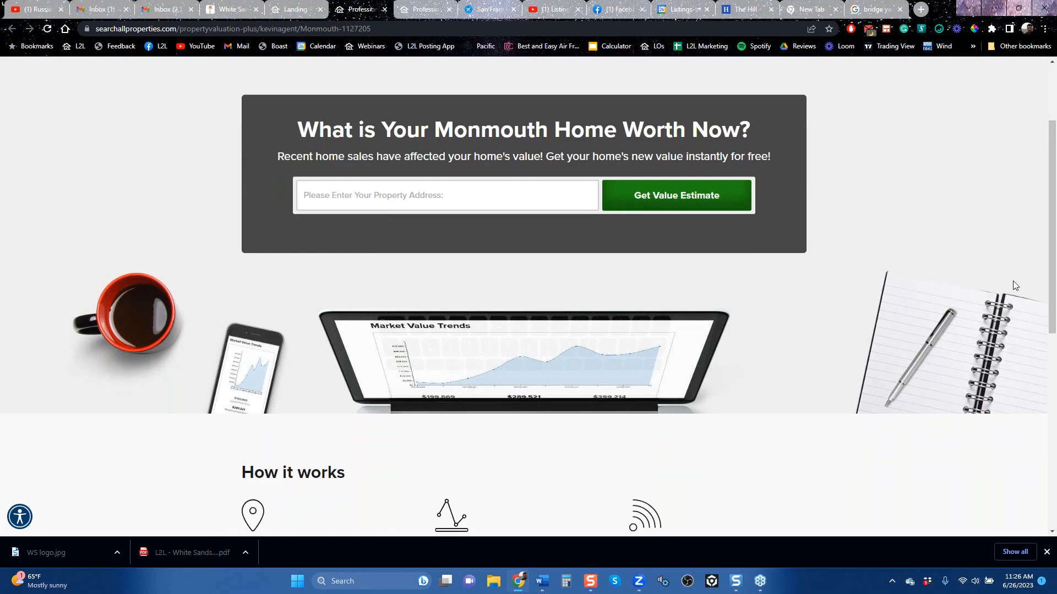
scroll(1008, 281, "up", 2)
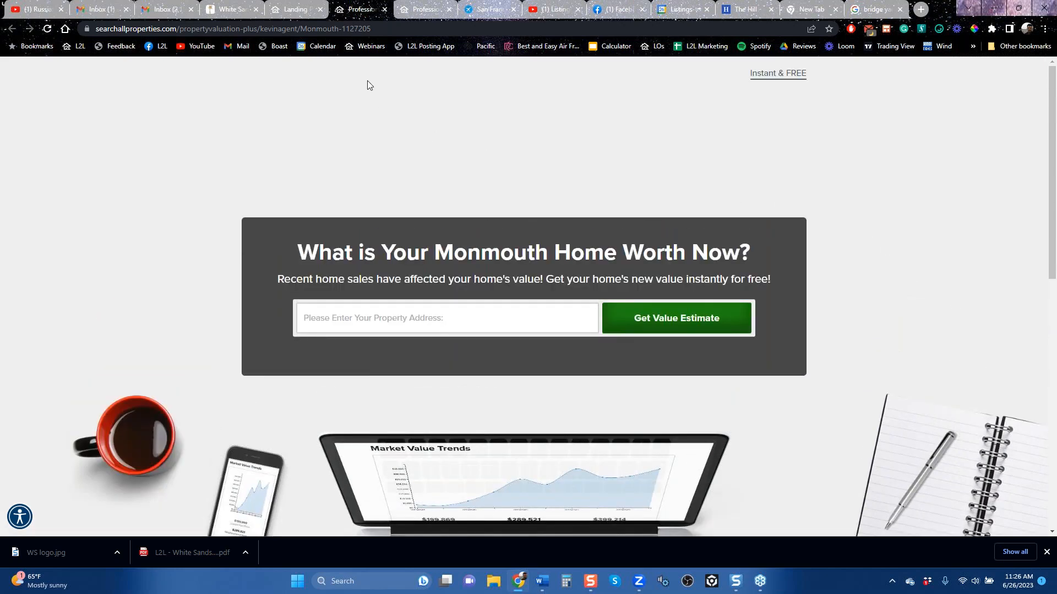
left_click(288, 11)
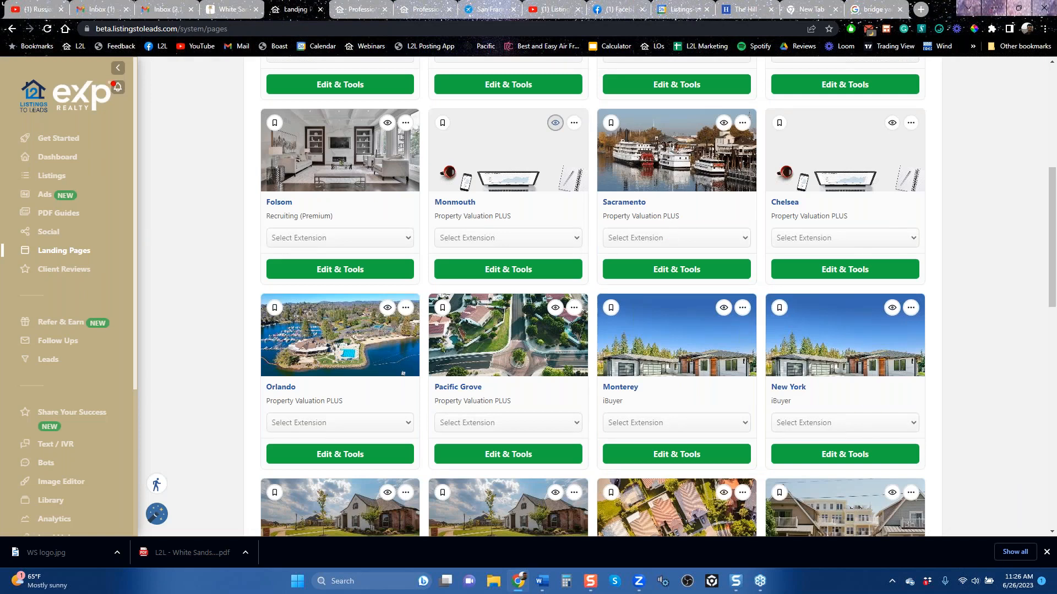
left_click(724, 122)
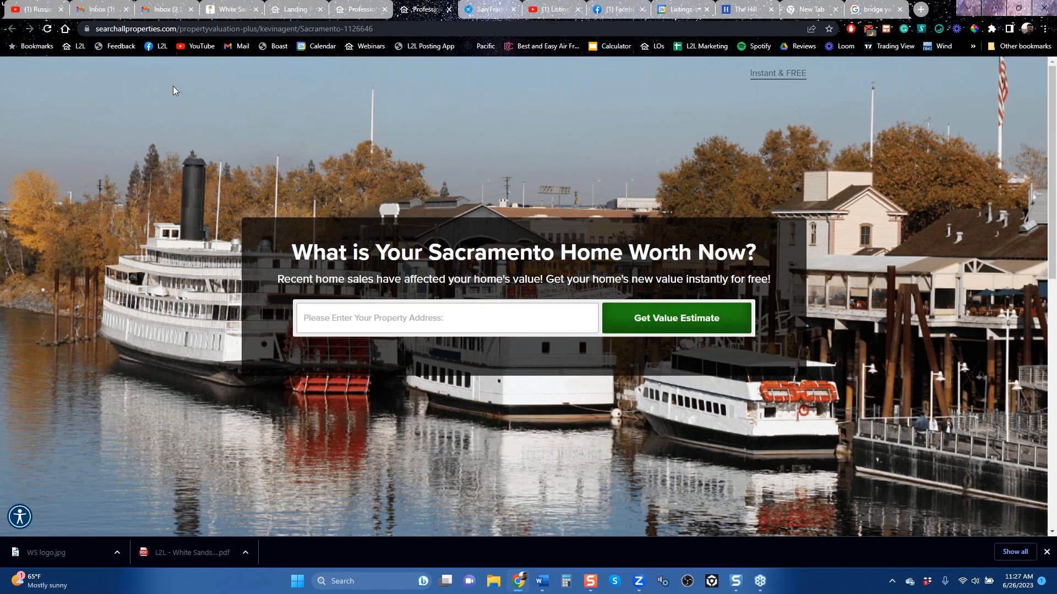
Step: Search Google for "summit diner nj" and show the image results
left_click(394, 24)
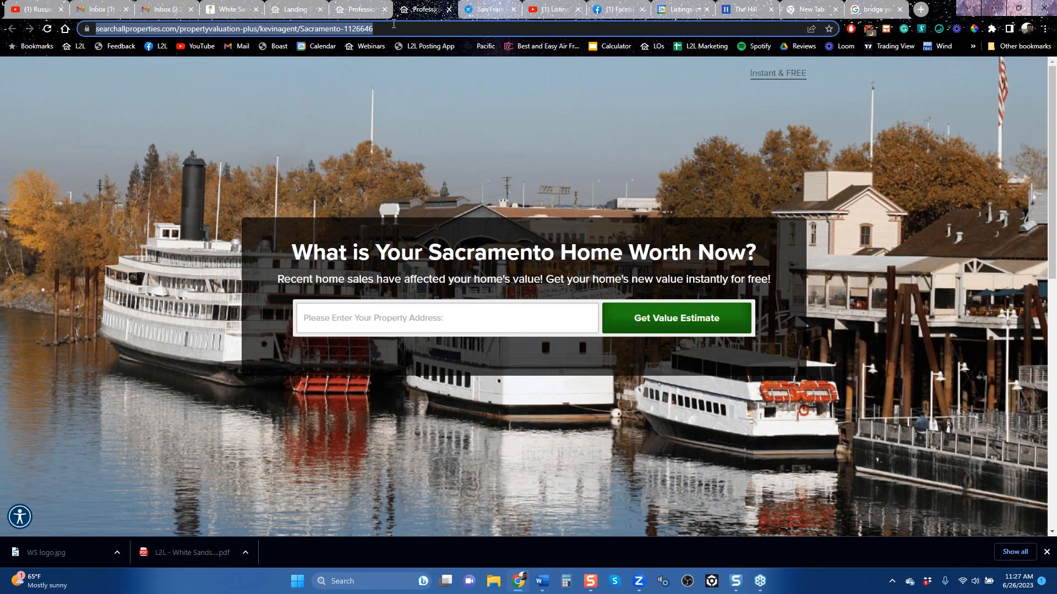
type("s")
key("Down")
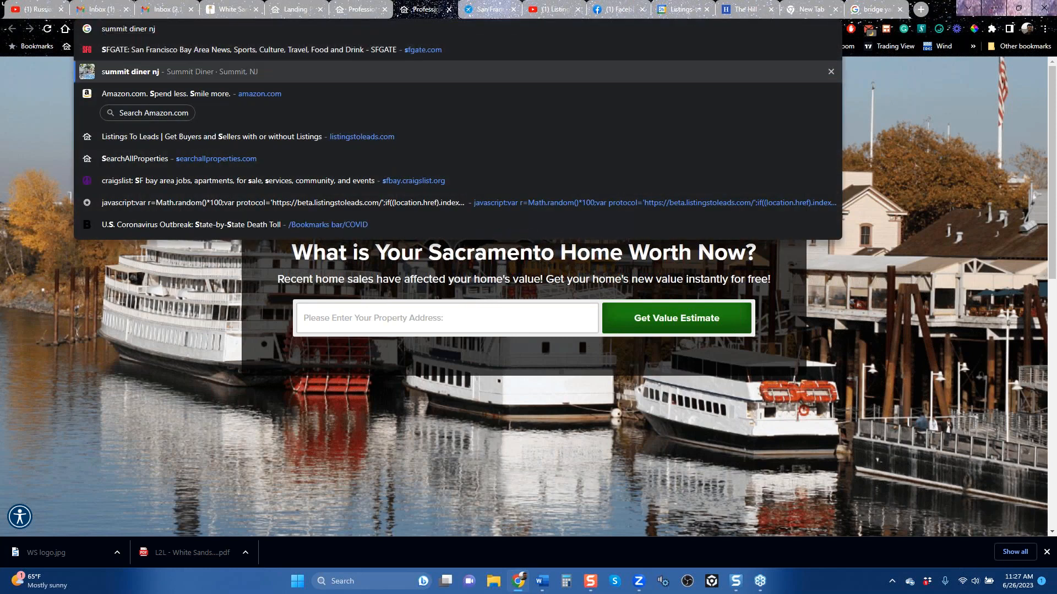
key("Return")
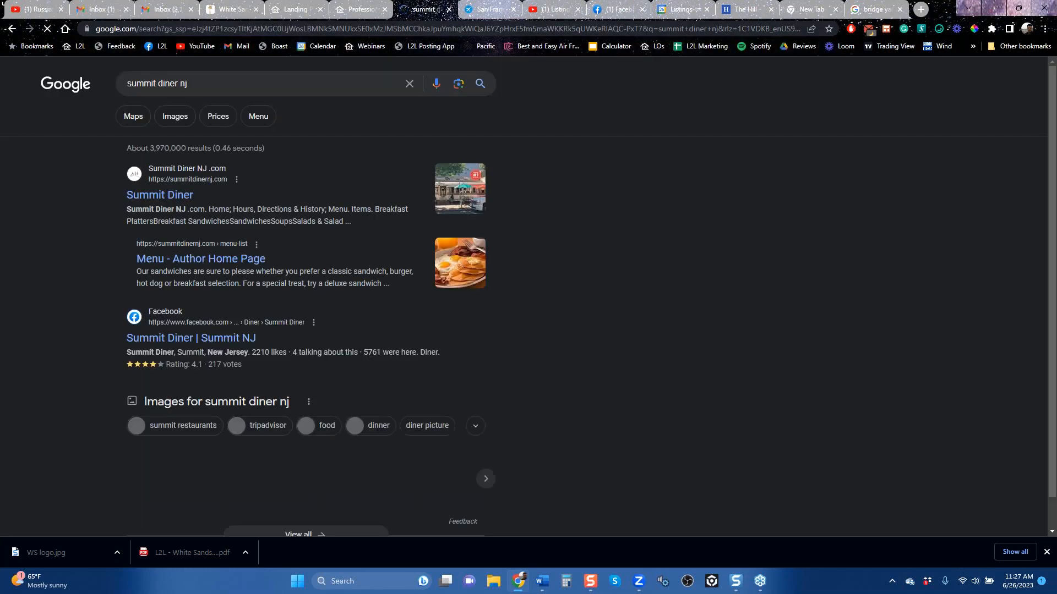
left_click(175, 120)
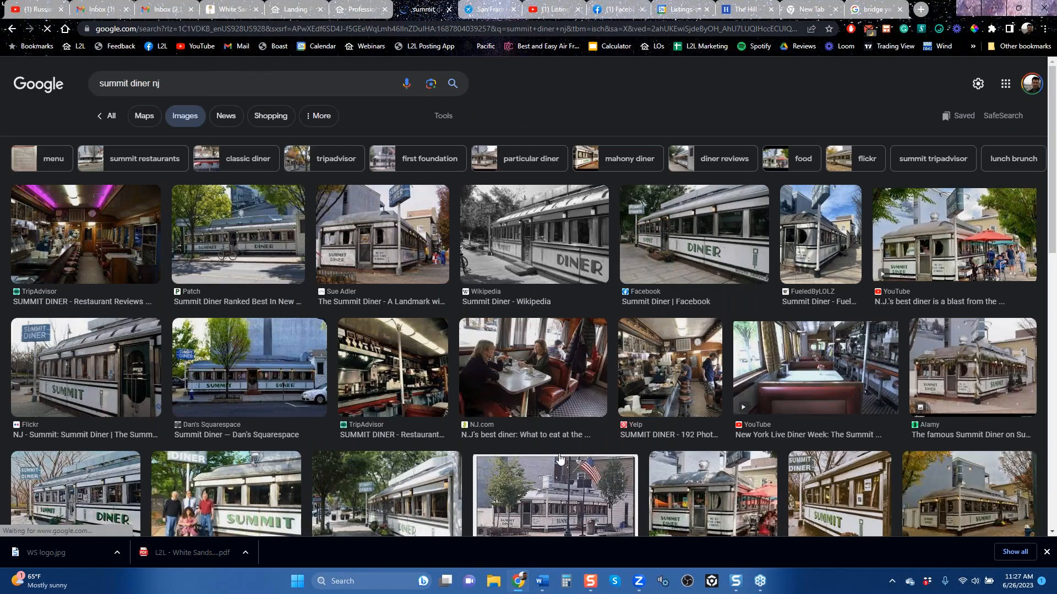
Step: Preview Summit Diner photos from Dan's Squarespace, Yelp, OnlyInYourState and the Other Fellow First Foundation as local background image ideas
left_click(270, 373)
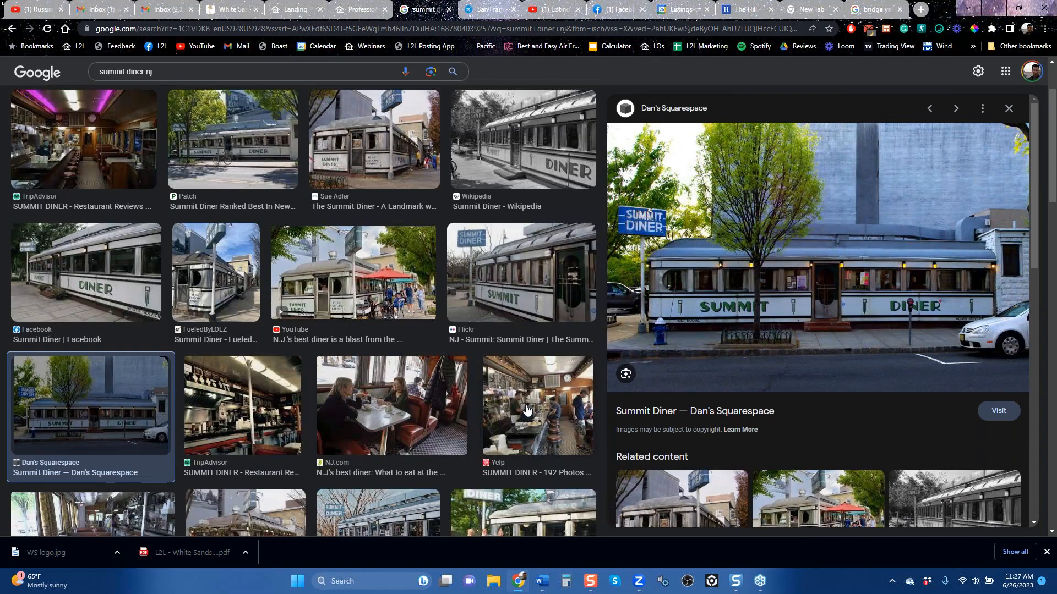
left_click(523, 413)
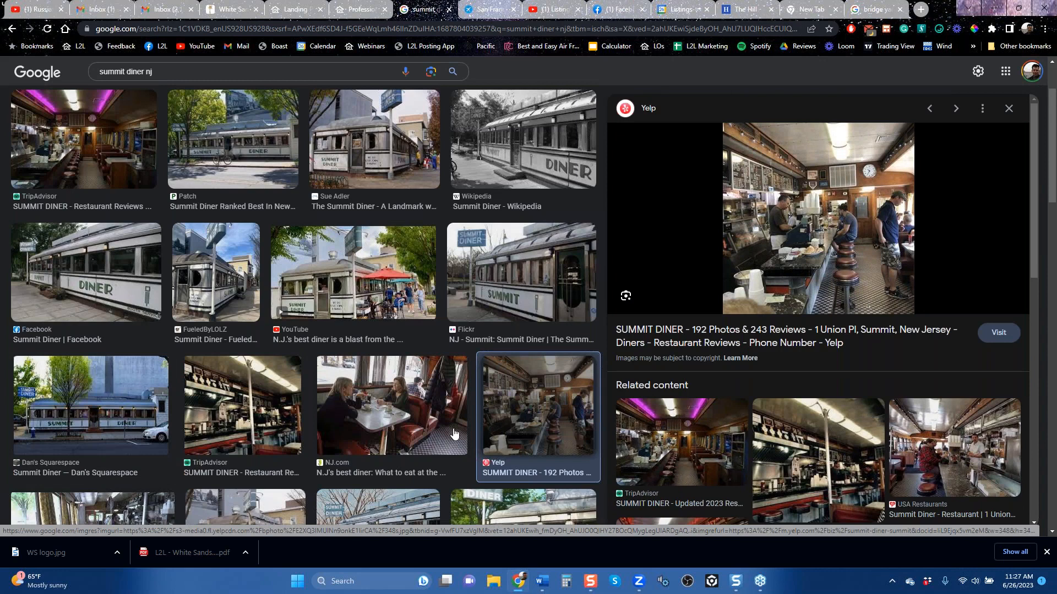
scroll(319, 425, "down", 5)
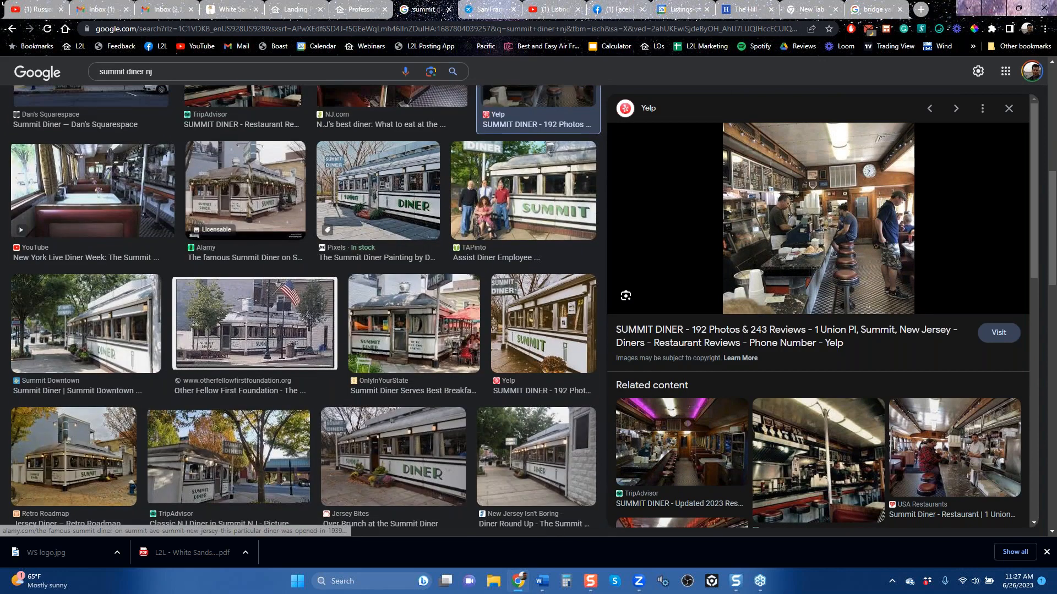
left_click(416, 334)
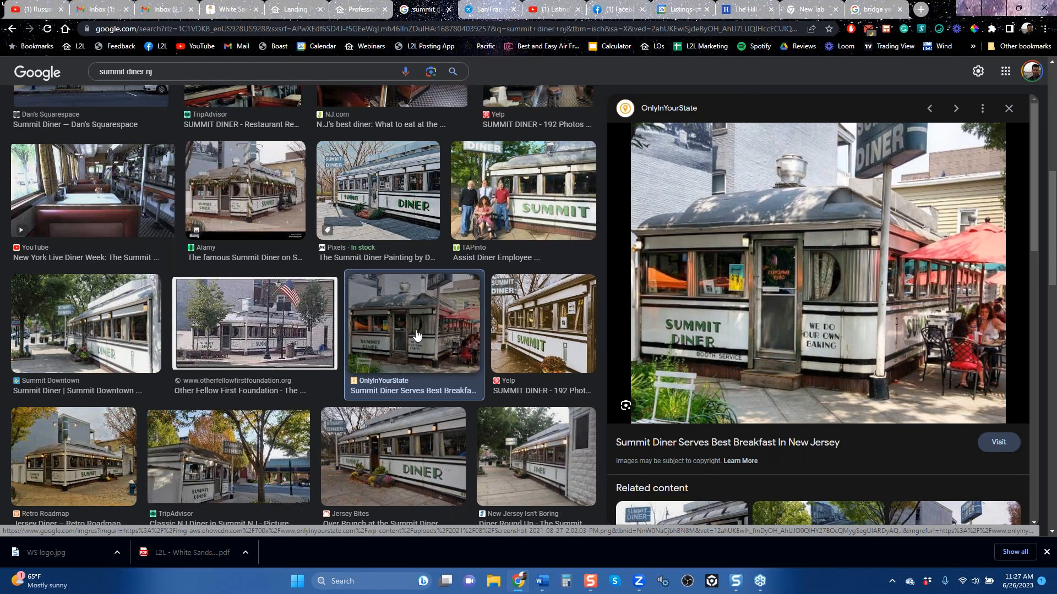
left_click(231, 332)
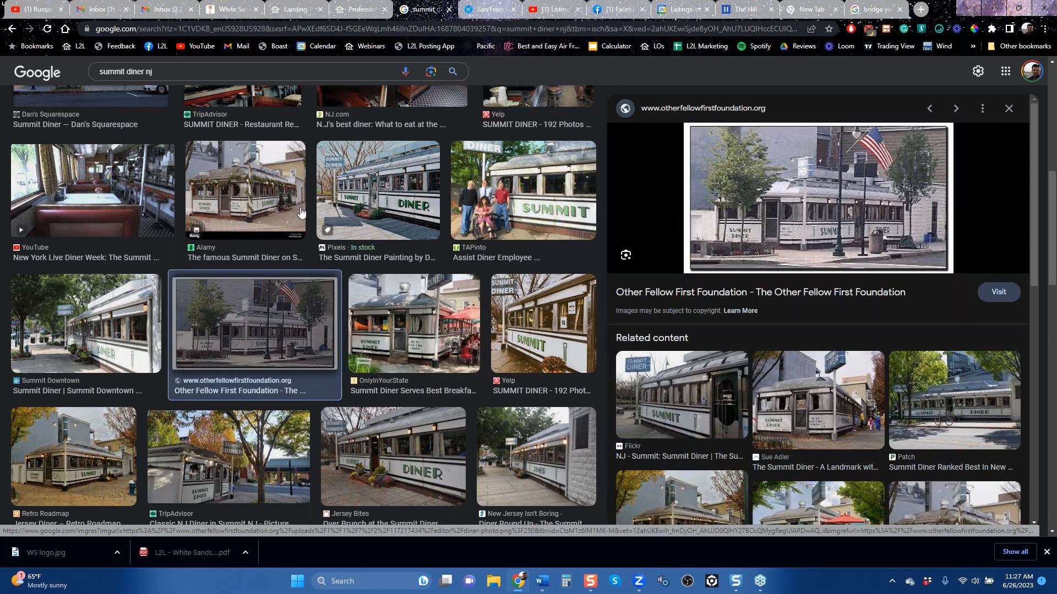
Step: Return to the landing pages list and preview the Lafayette Avoid Foreclosures landing page
left_click(296, 10)
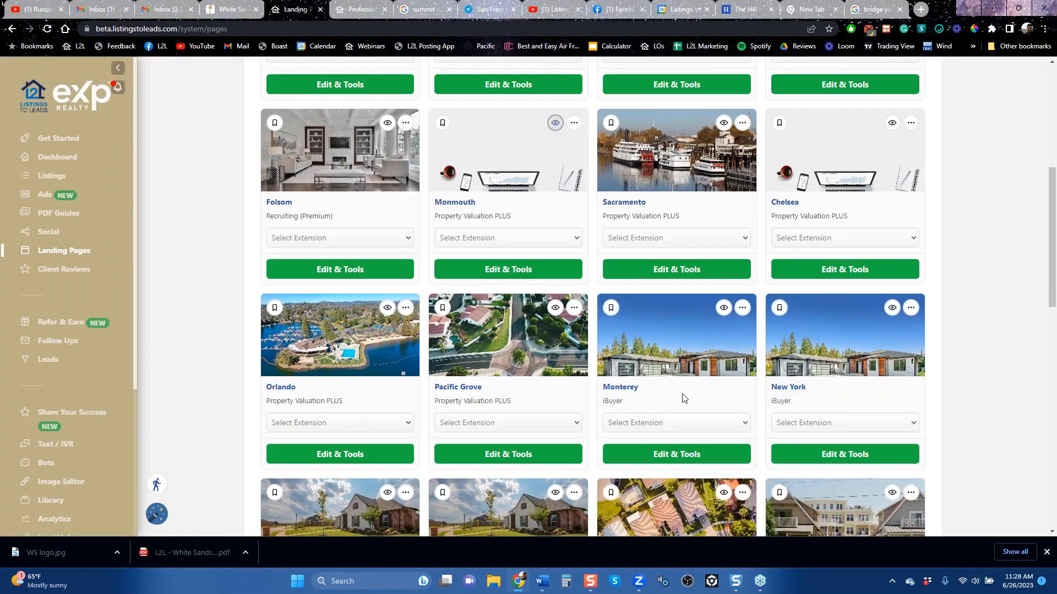
scroll(684, 398, "down", 6)
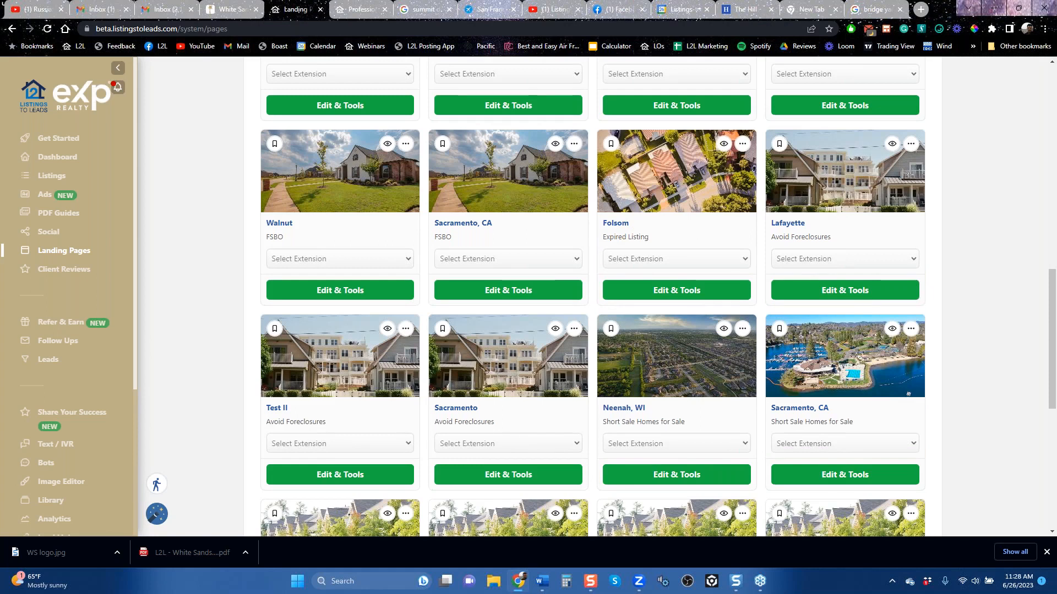
left_click(892, 143)
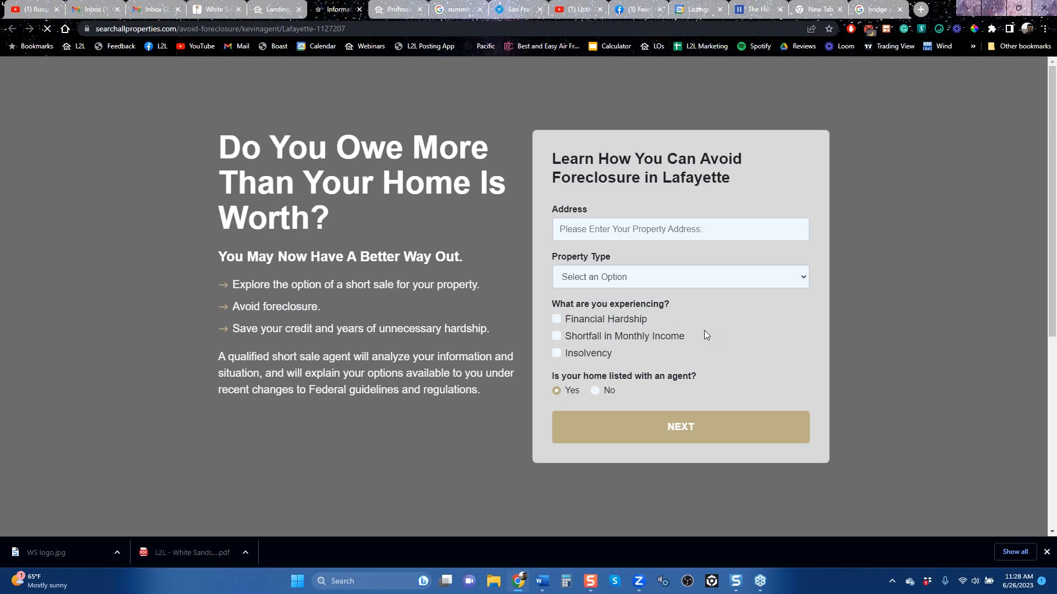
key("ctrl+shift+Tab")
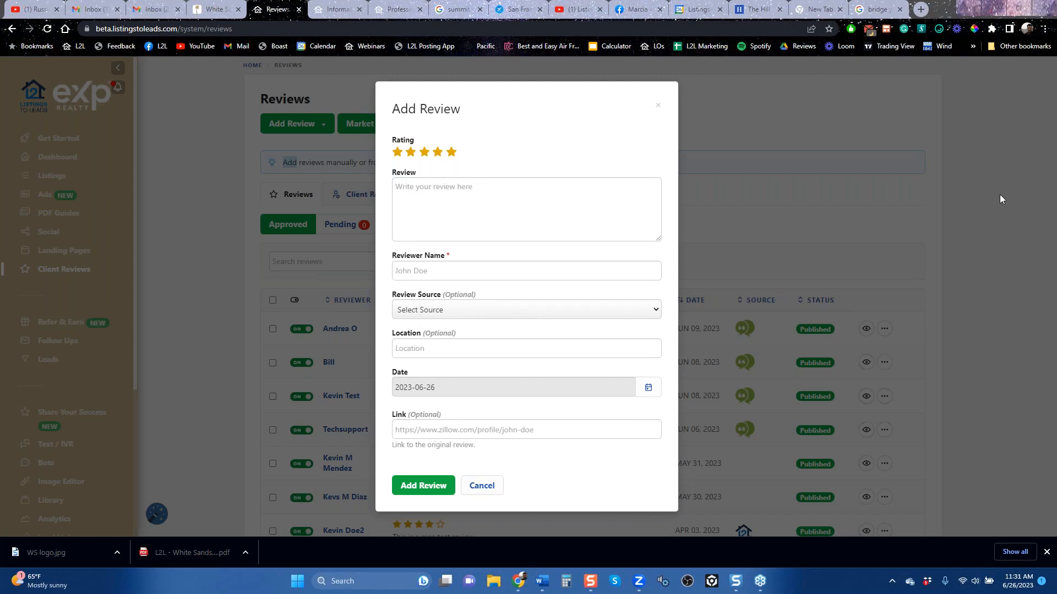
Step: Show the Add Review form's fields, choose Other as the review source, and close the form without adding a review
left_click(427, 202)
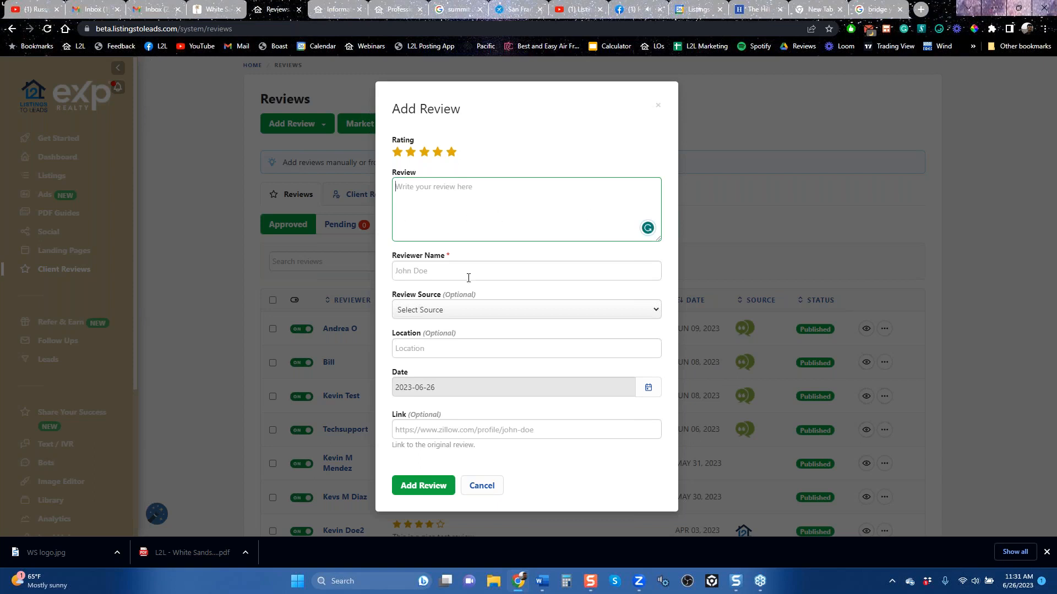
left_click(451, 273)
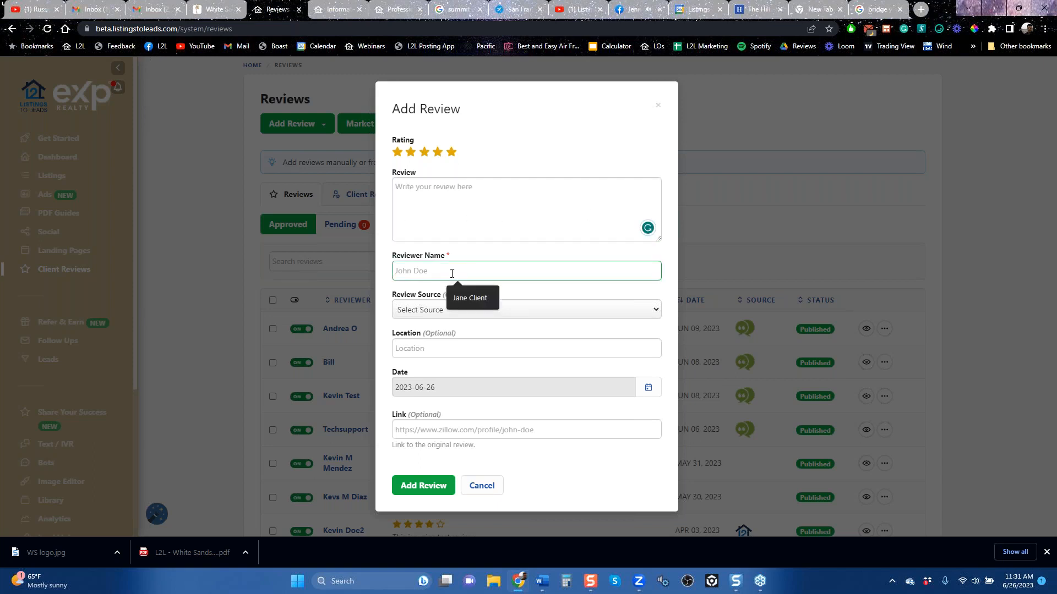
left_click(567, 310)
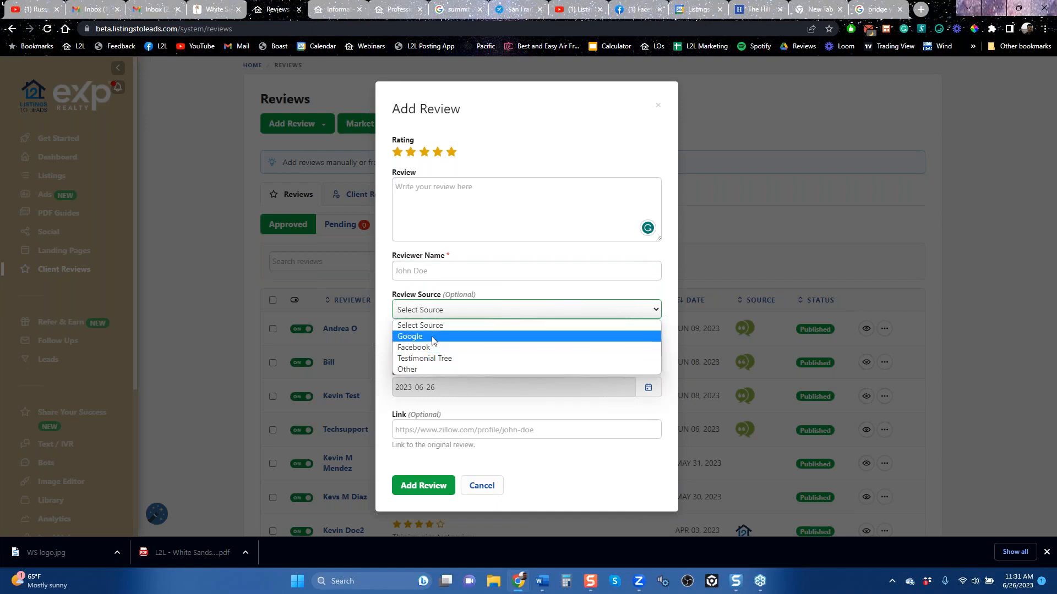
left_click(434, 371)
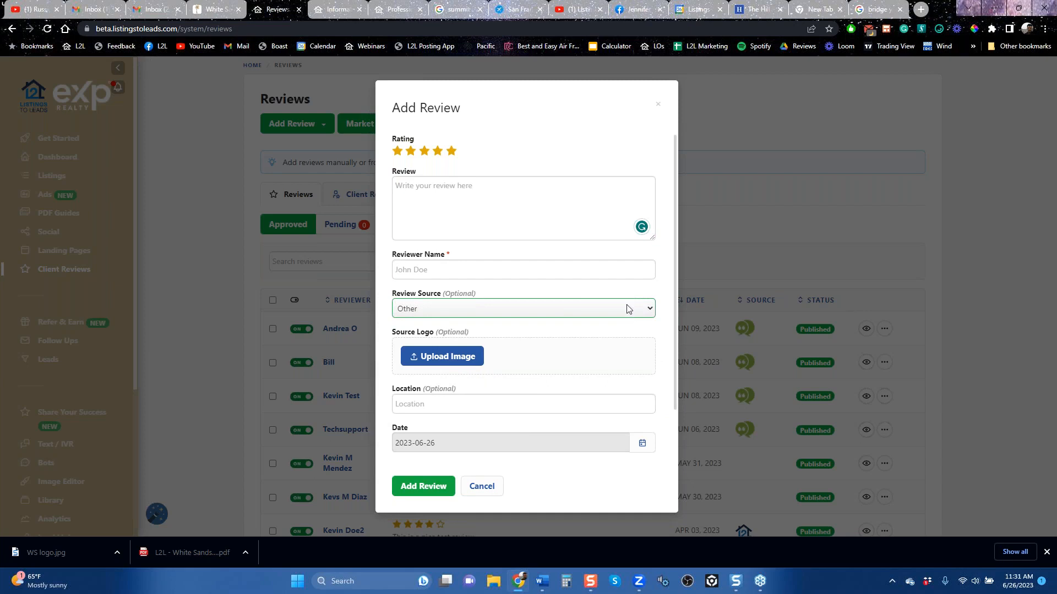
left_click(658, 104)
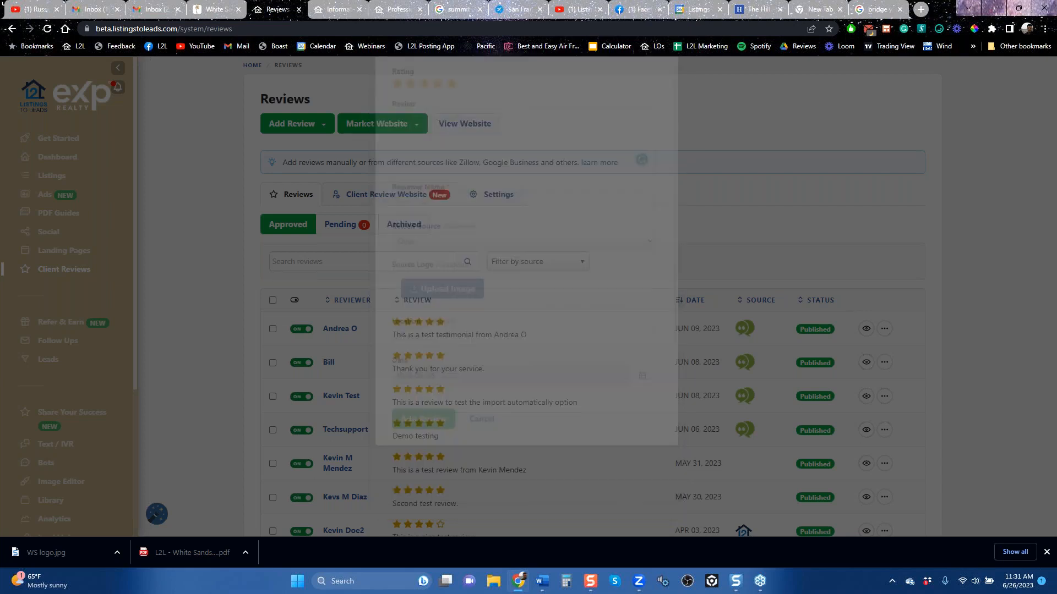
Step: Open the client review website and look over its reviews, landing page offers, and seller and buyer guides
left_click(467, 132)
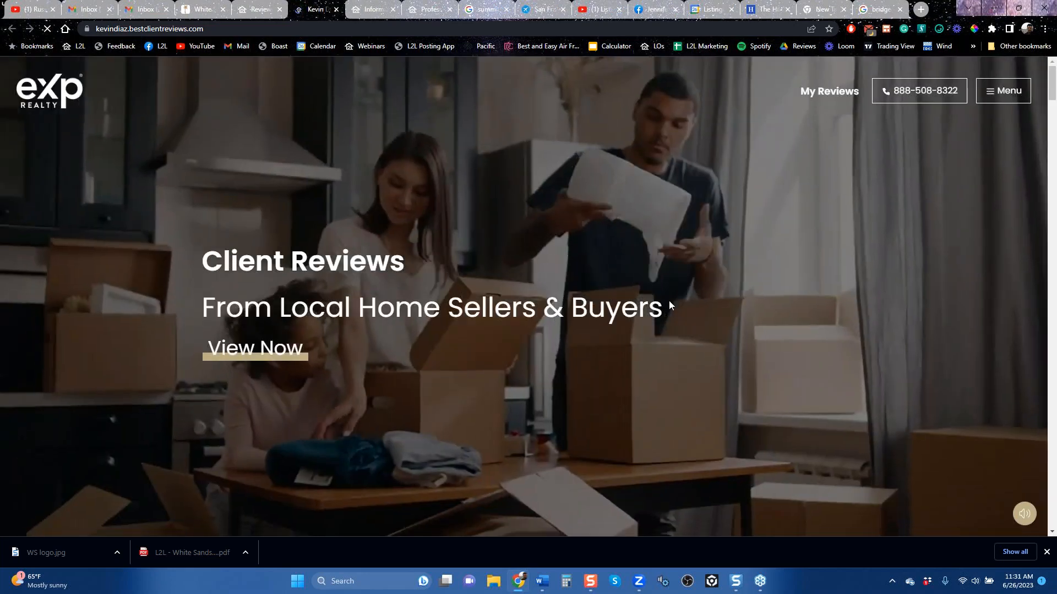
scroll(566, 290, "down", 15)
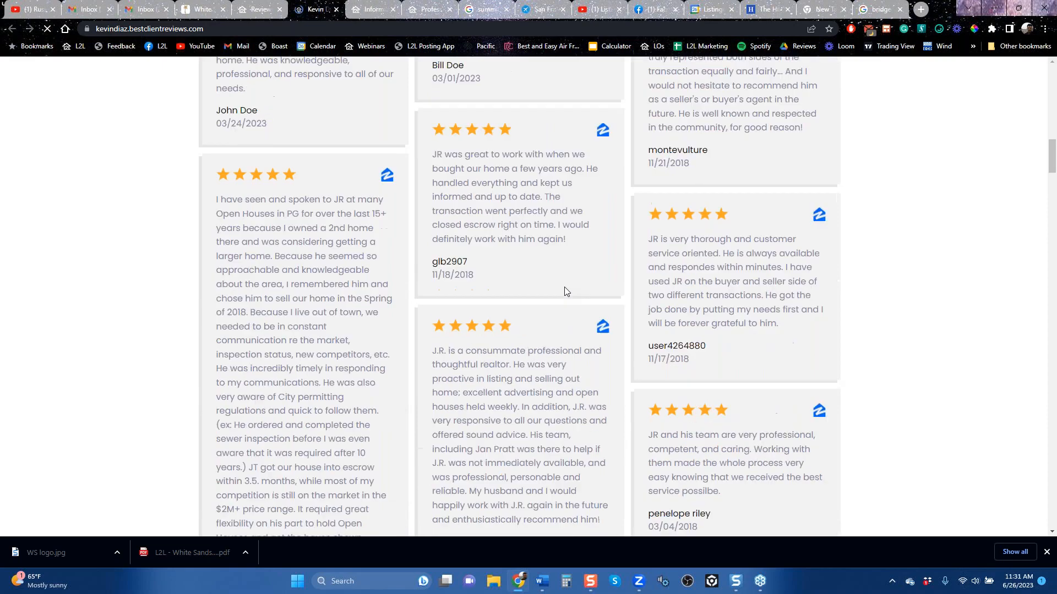
scroll(564, 286, "down", 10)
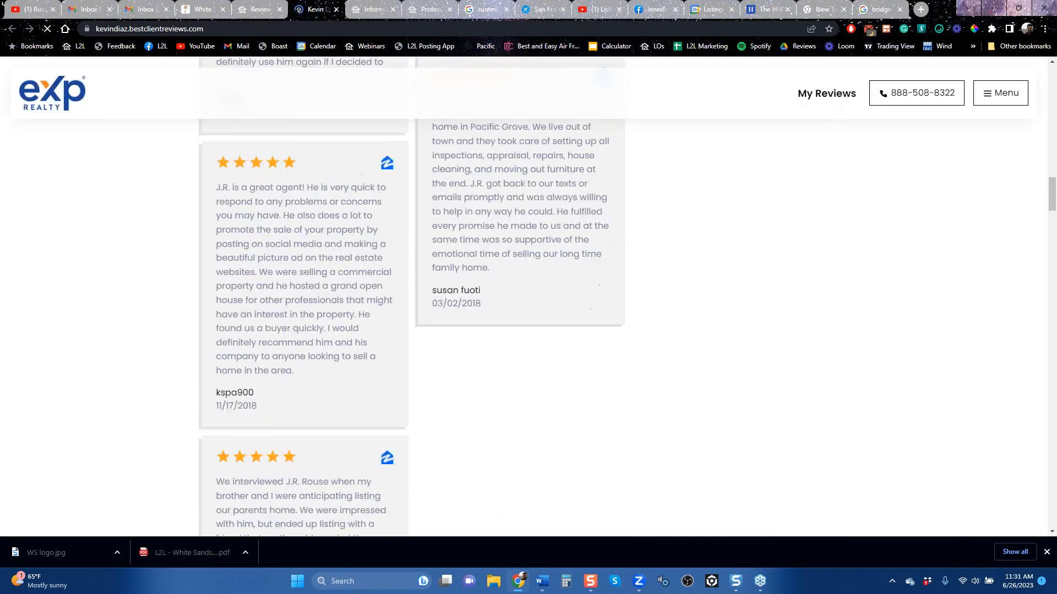
scroll(562, 285, "down", 14)
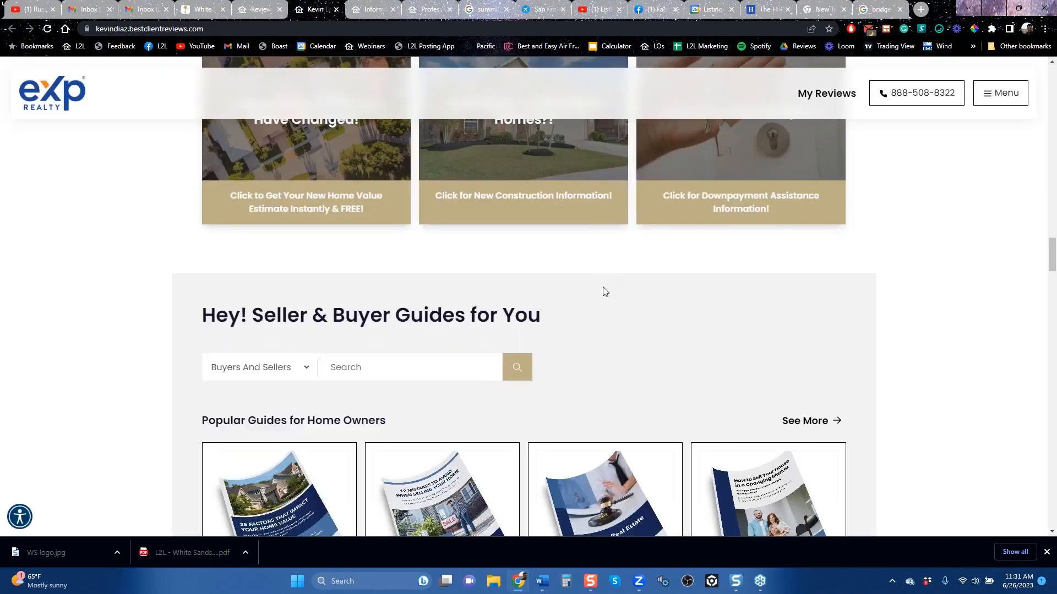
scroll(602, 290, "up", 3)
scroll(325, 466, "up", 3)
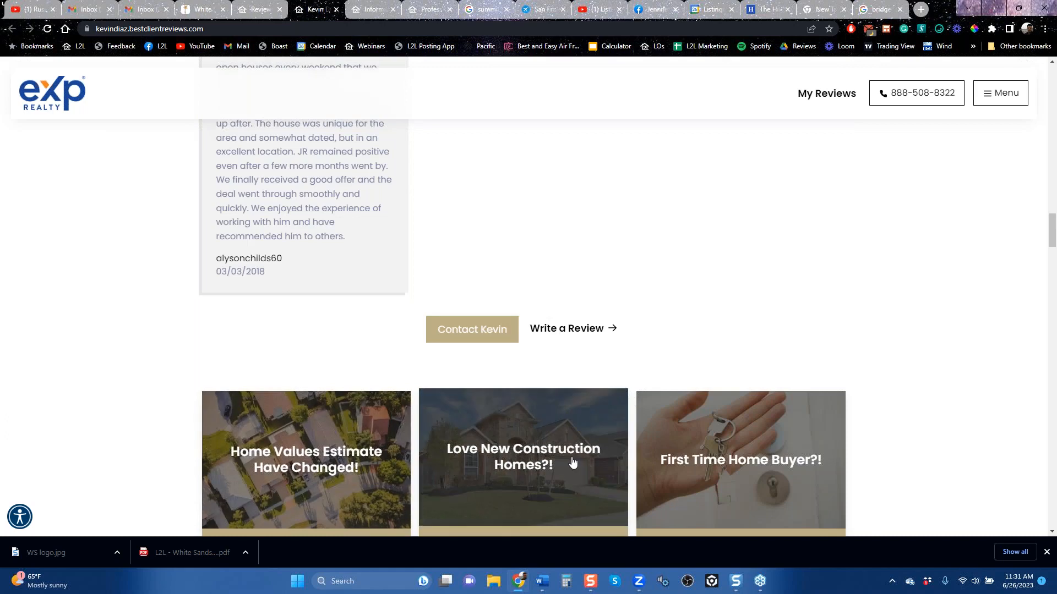
left_click_drag(1055, 244, 1011, 95)
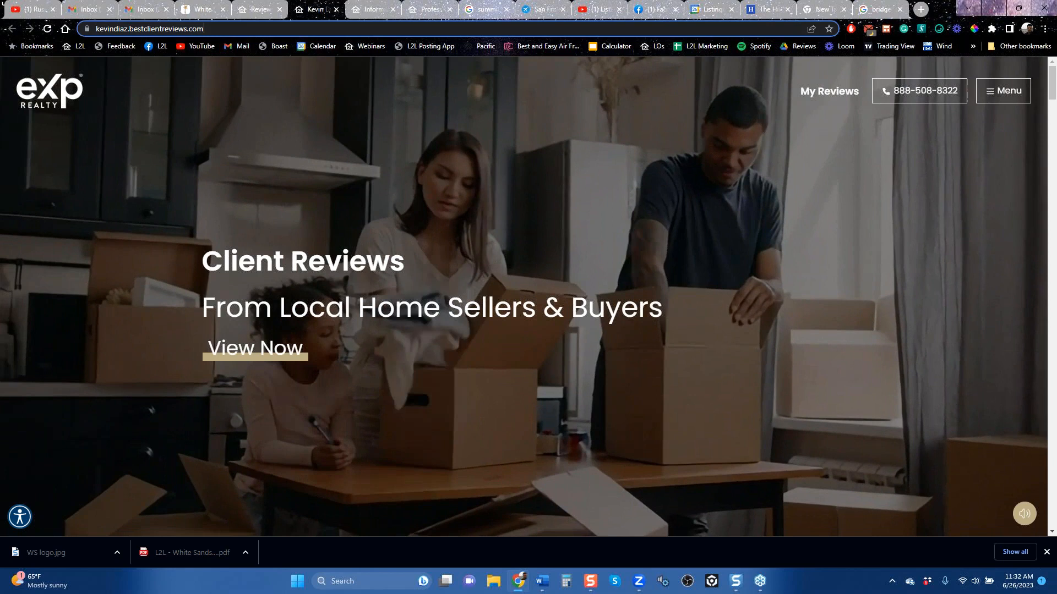
Step: Copy the client review website's address and switch to the Facebook home page
left_click(178, 30)
right_click(179, 32)
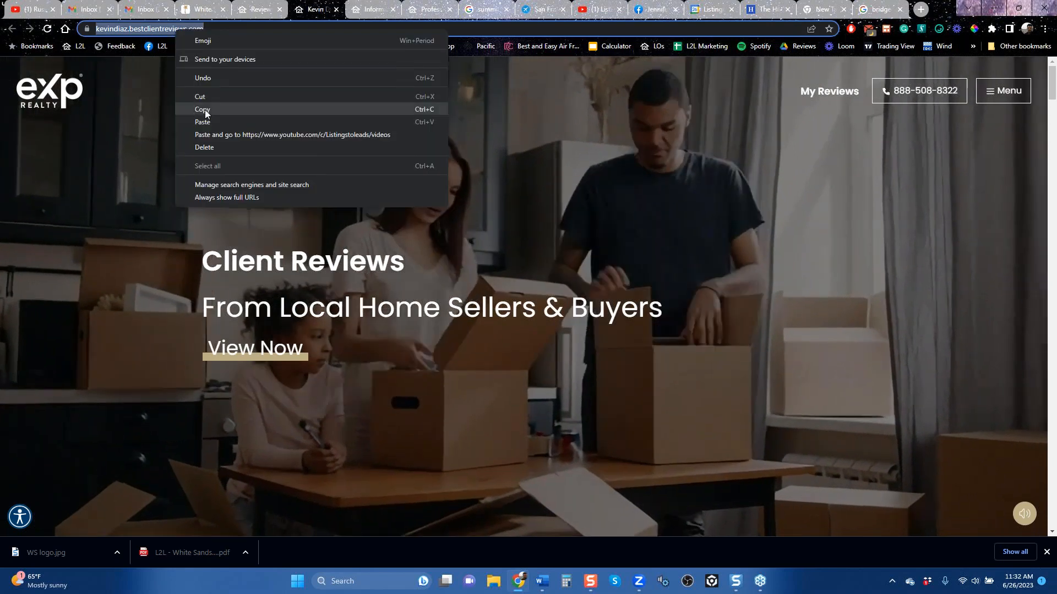
left_click(221, 107)
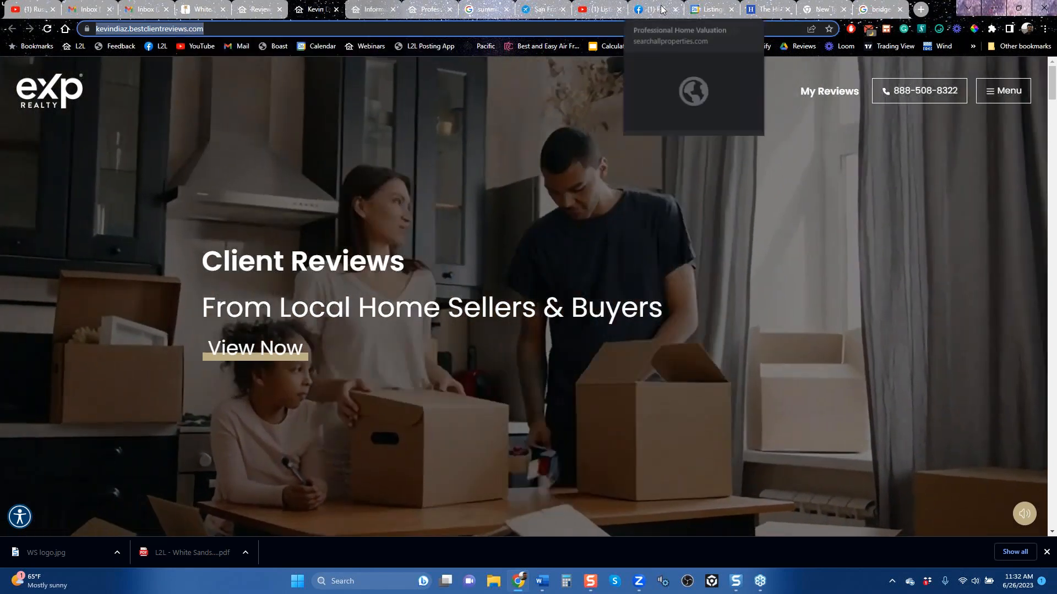
left_click(663, 9)
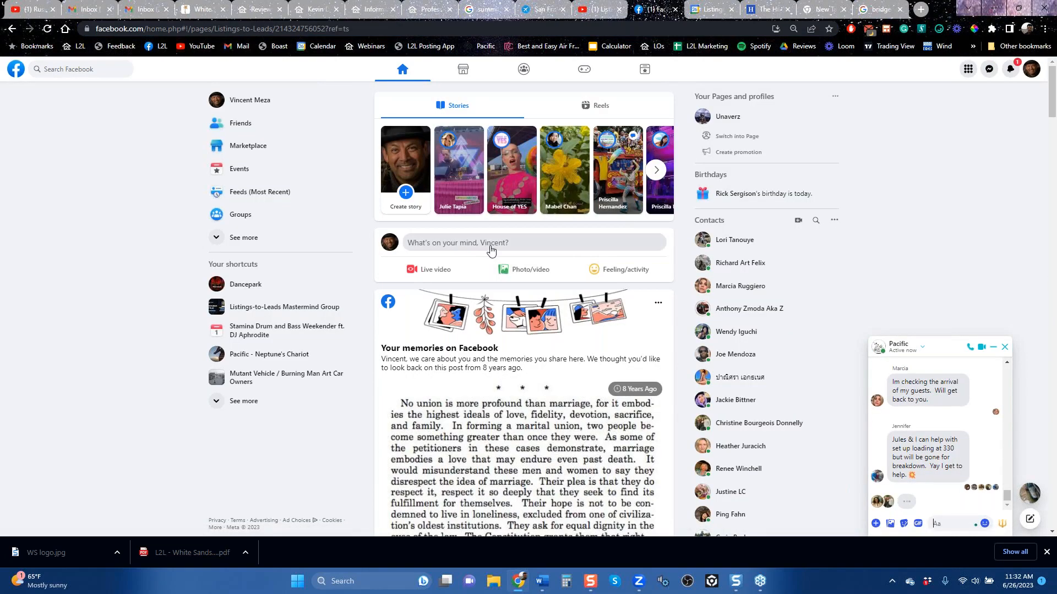
Step: Draft a public Facebook post with a short thank-you to the clients by name and the copied review website link
left_click(485, 247)
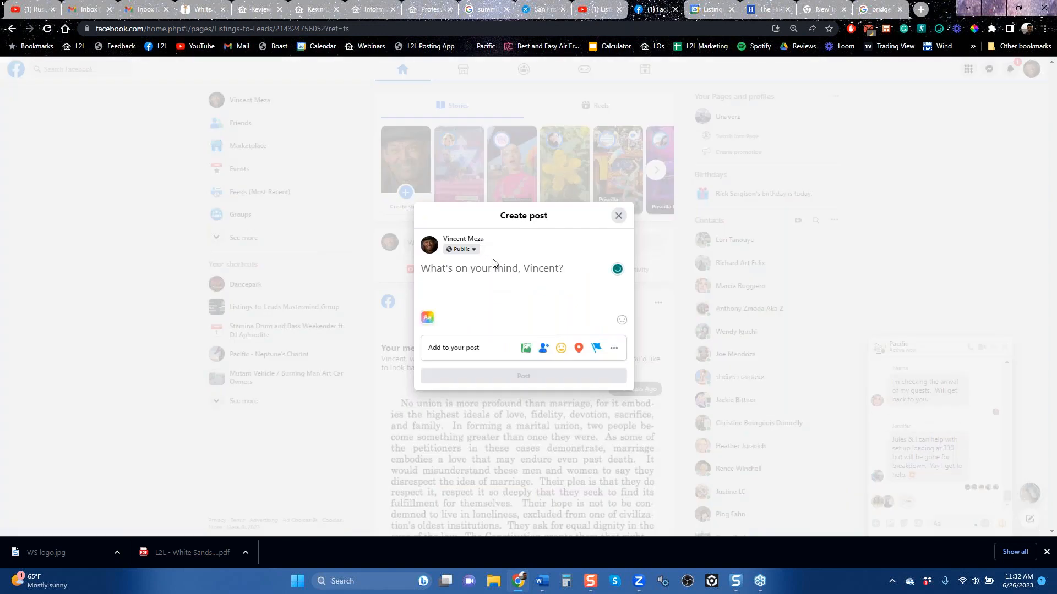
type("thanks Joe")
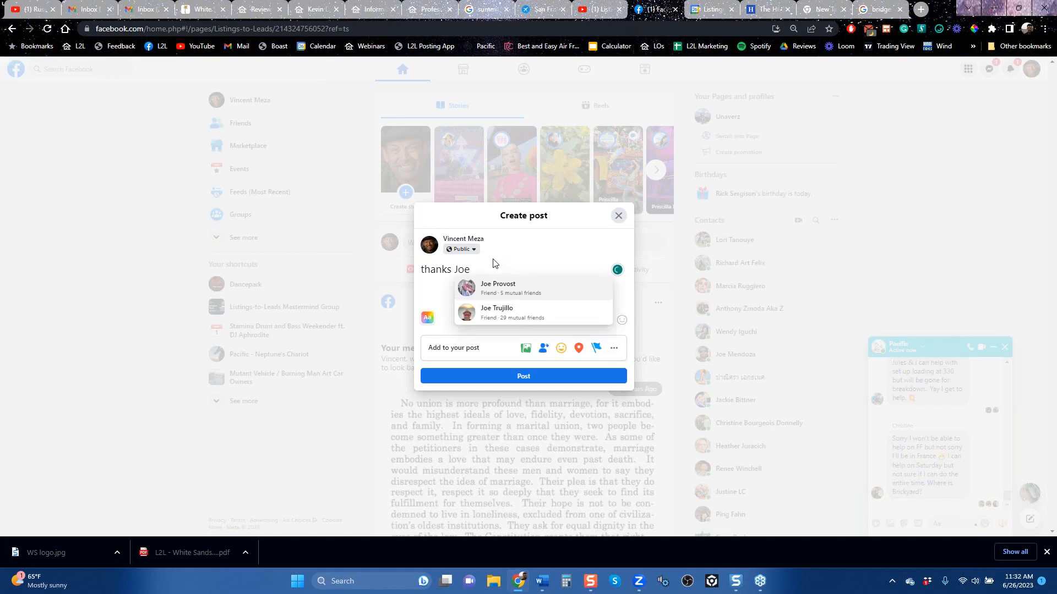
type("s...")
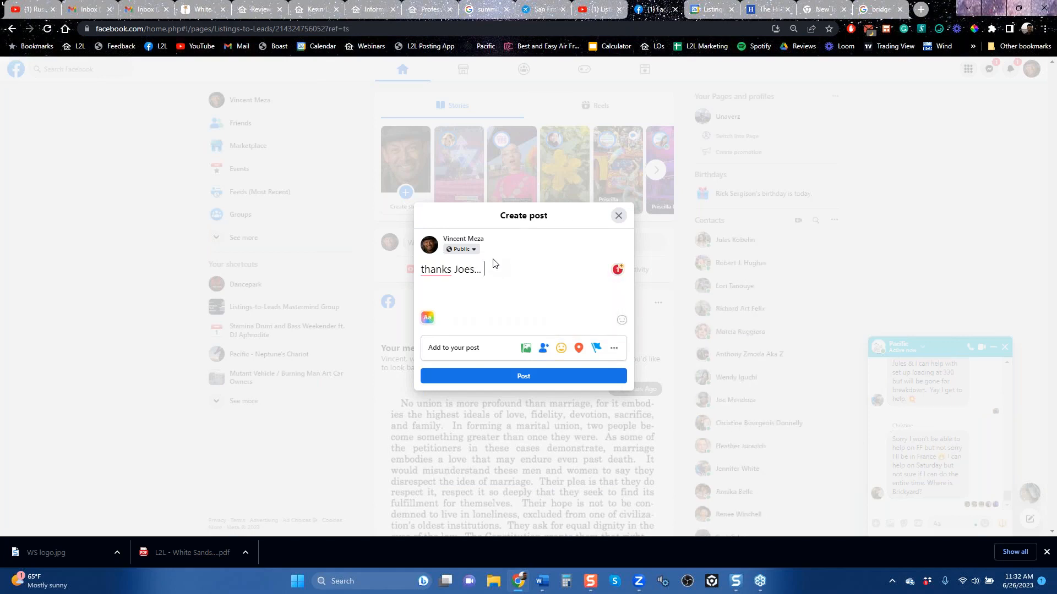
key("ctrl+v")
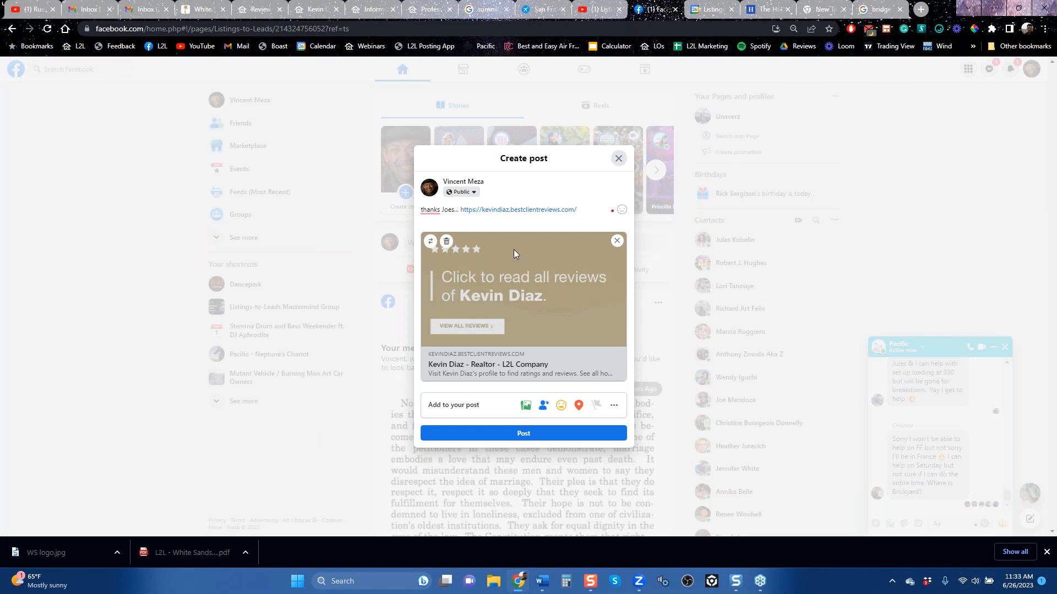
Step: Close the Facebook post draft without publishing, and open the Request Review form from the Reviews page to view its fields
left_click(619, 159)
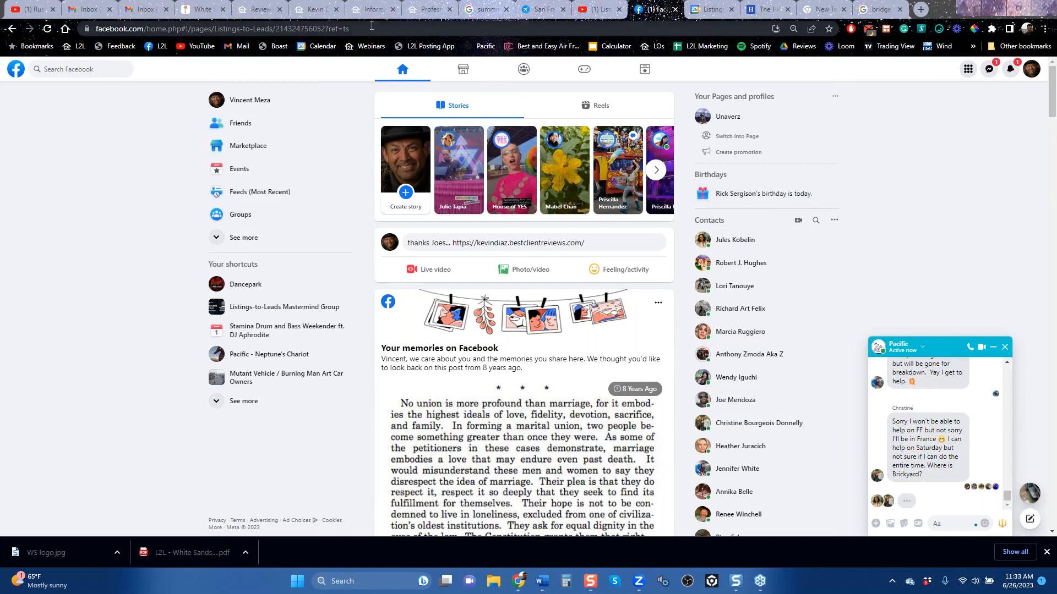
left_click(258, 10)
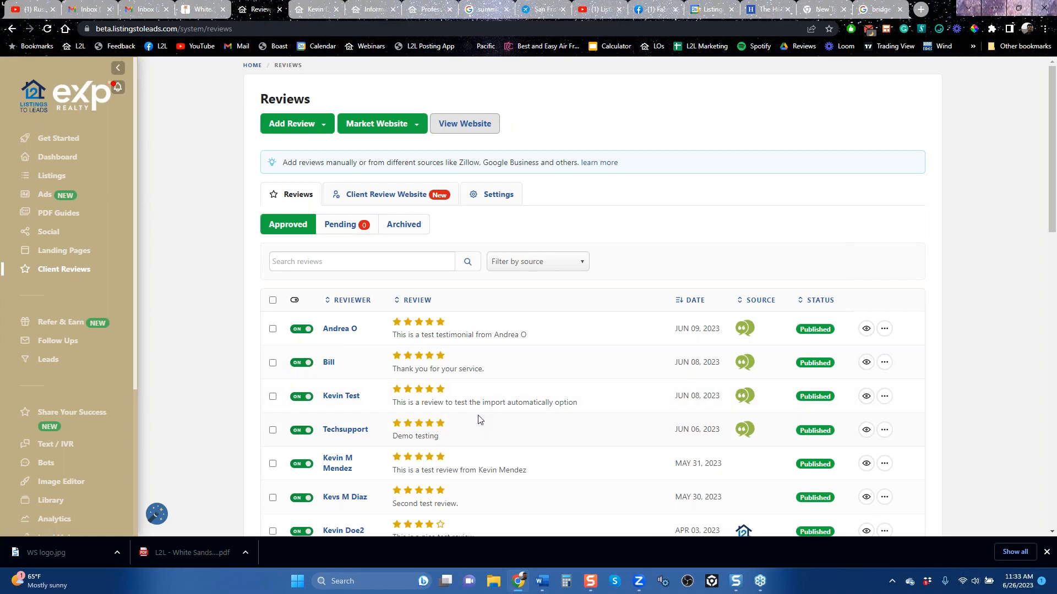
left_click(313, 125)
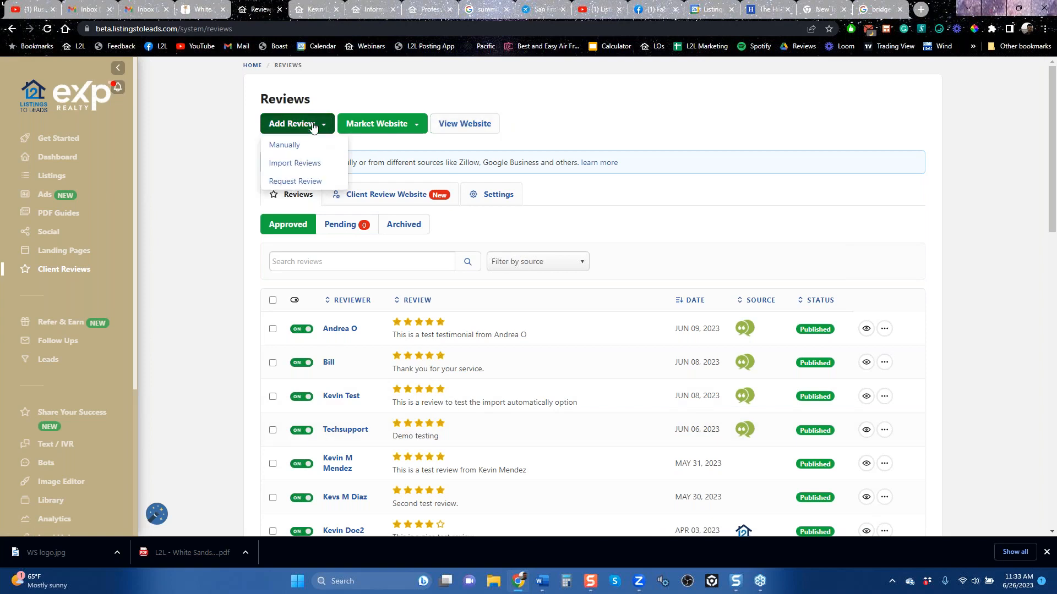
left_click(303, 188)
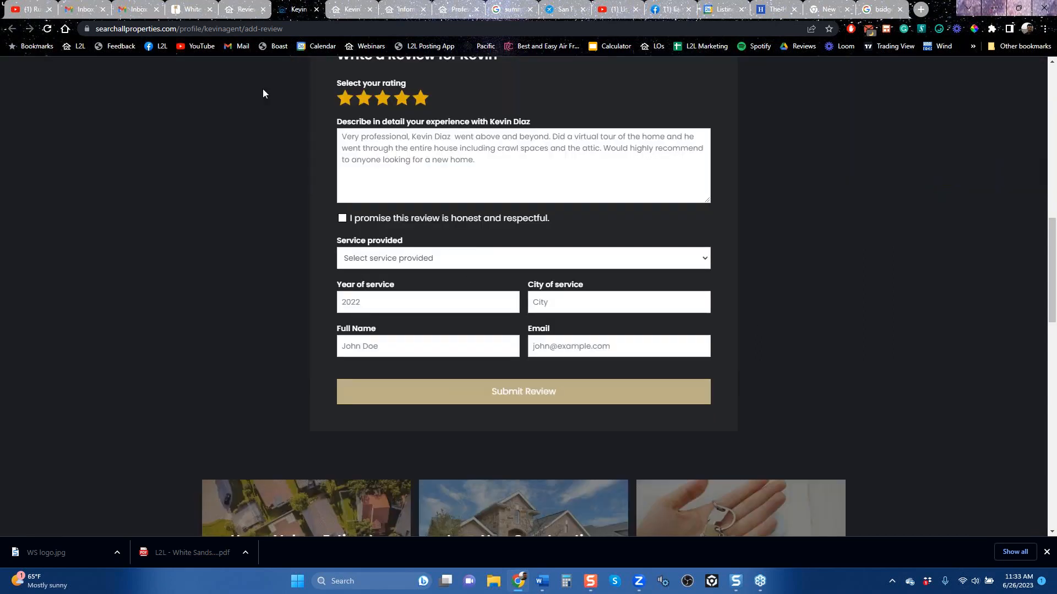
left_click(239, 10)
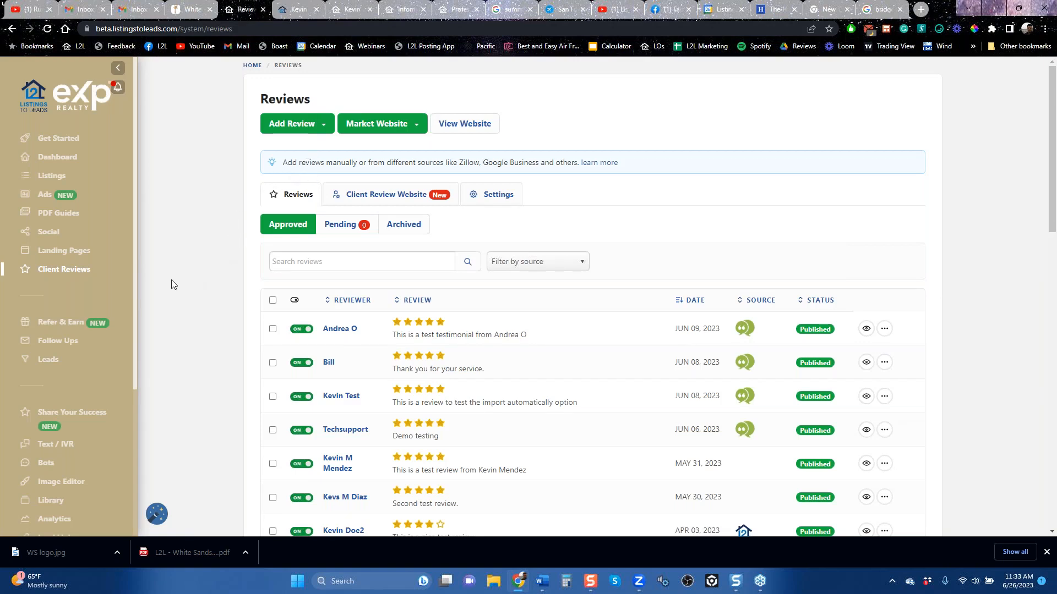
Step: Open the Listings page and look over the existing listings and their statuses
left_click(49, 177)
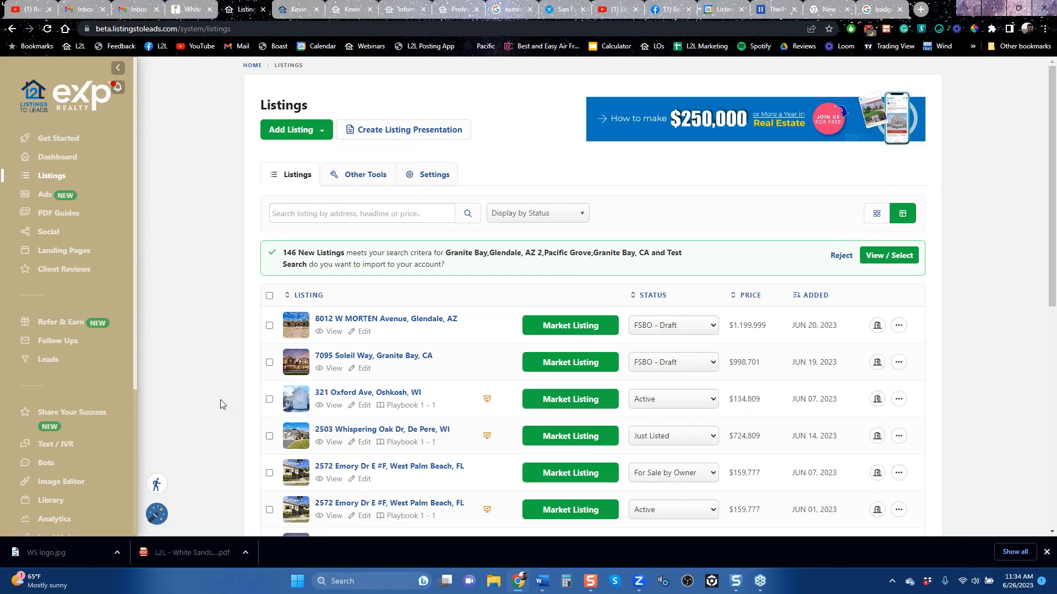
scroll(228, 388, "down", 6)
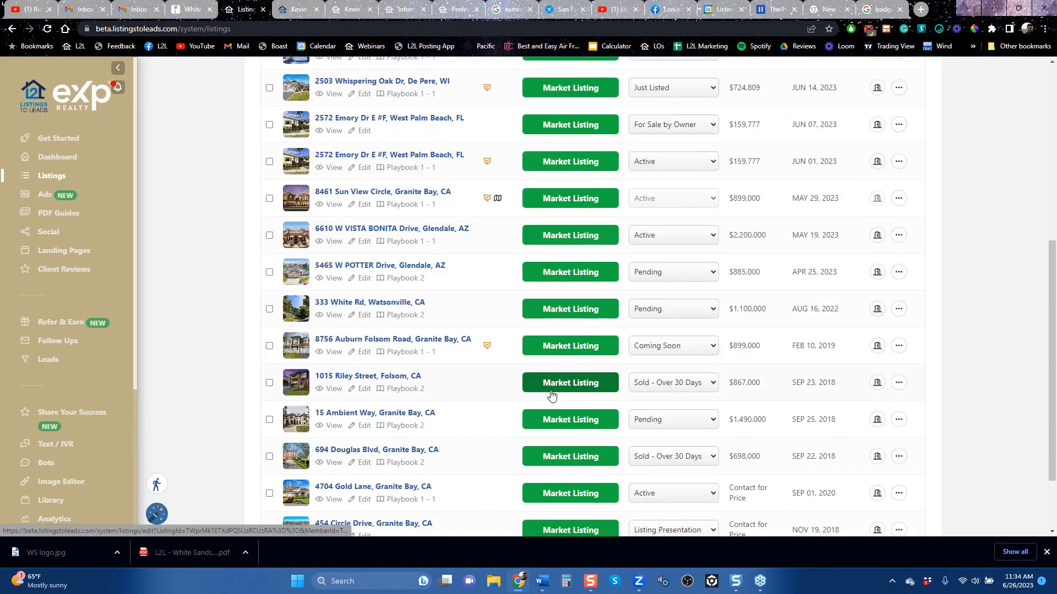
scroll(552, 395, "up", 6)
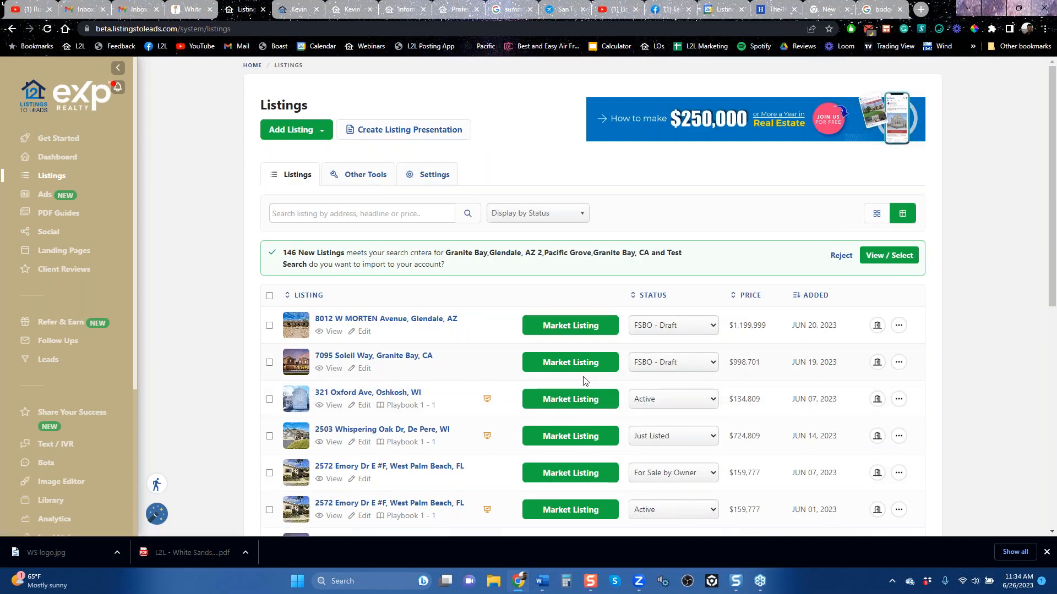
Step: Show the Grab Listing form's Zip Code and MLS Listing ID fields, and close it without grabbing a listing
left_click(315, 132)
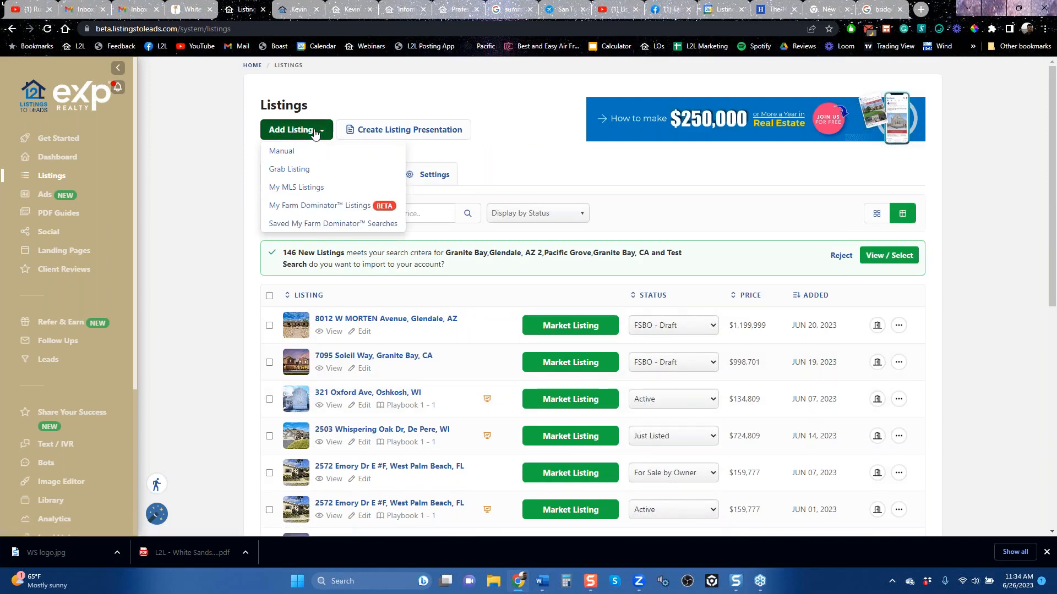
left_click(305, 177)
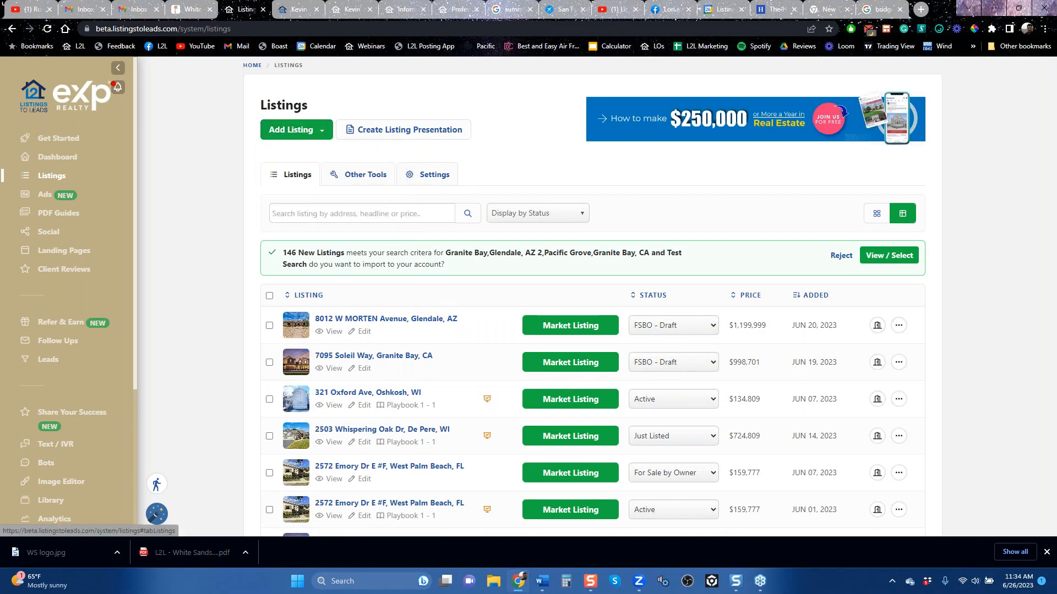
left_click(450, 281)
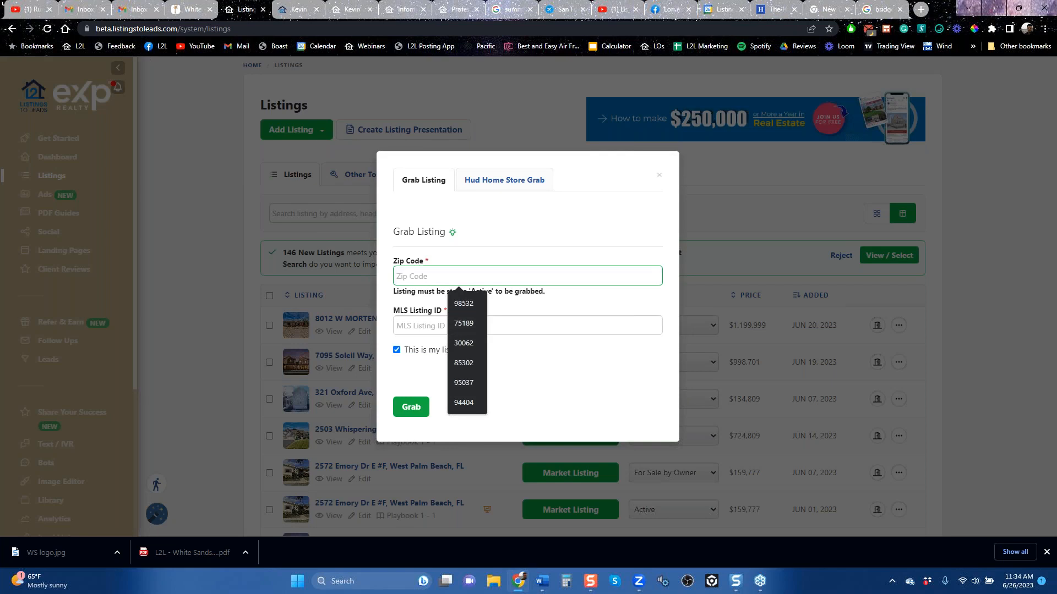
left_click(428, 327)
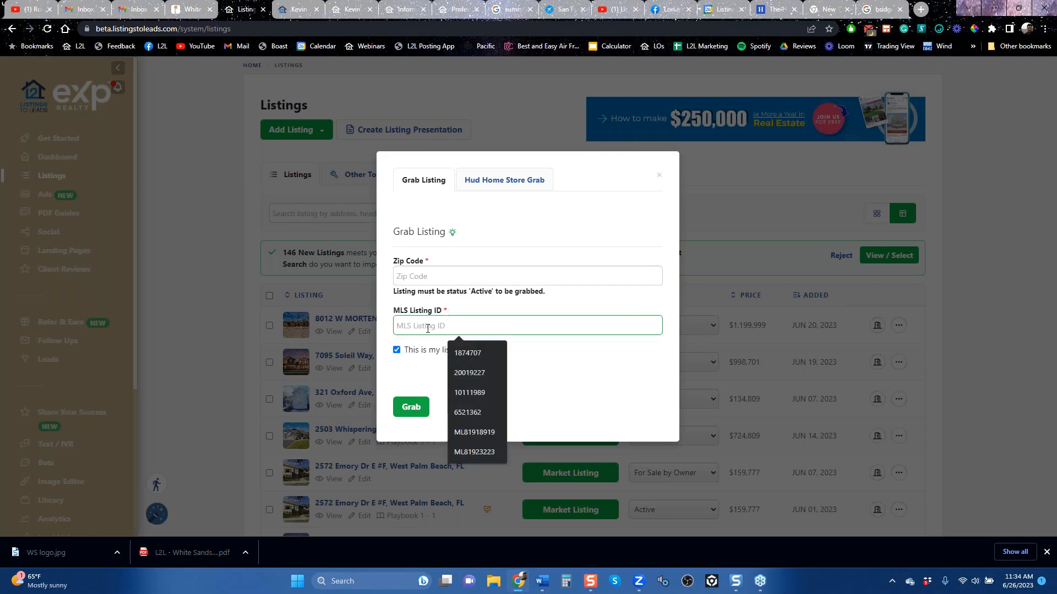
left_click(659, 176)
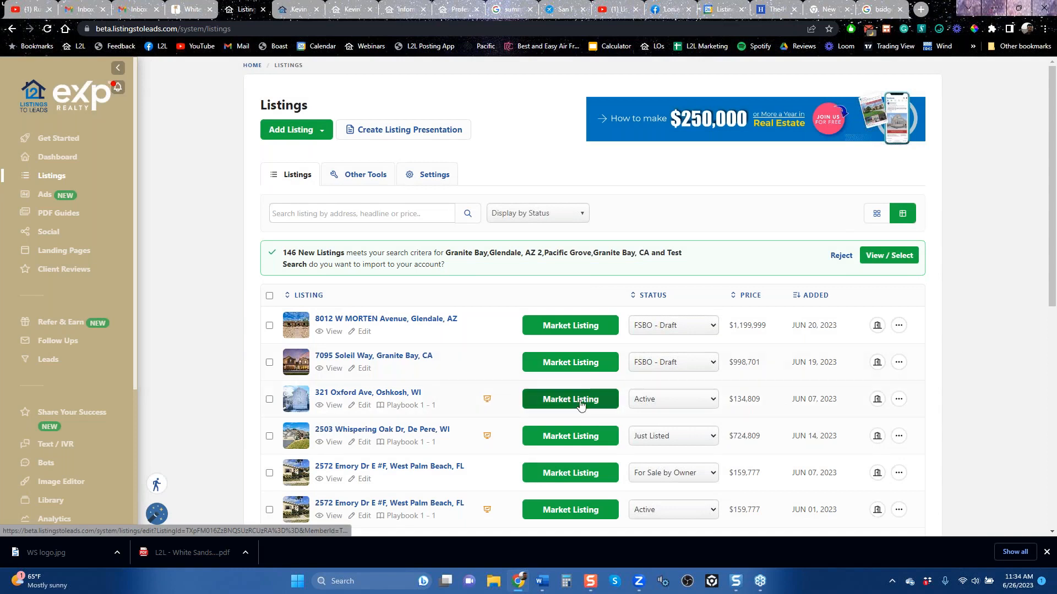
Step: Open the marketing tools for the active $2,200,000 Glendale, AZ listing and review its Facebook & Instagram ad setup and preview
scroll(583, 402, "down", 6)
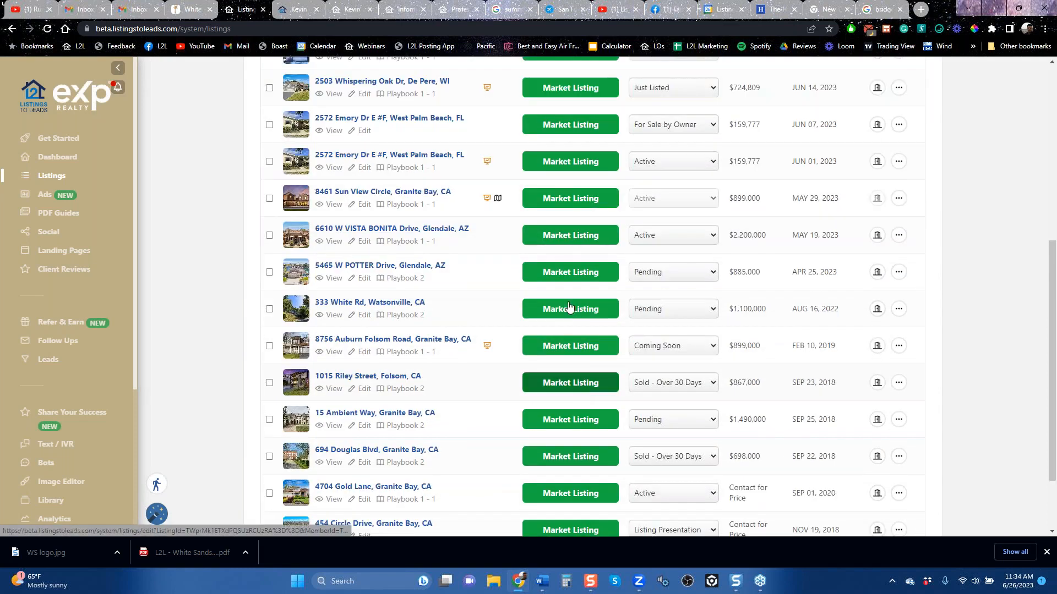
left_click(565, 236)
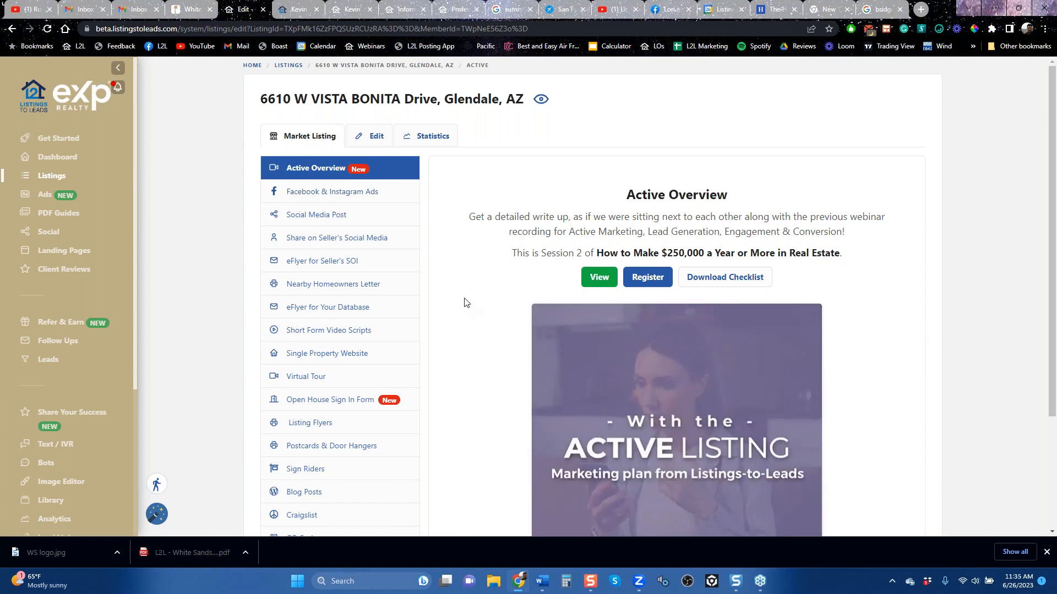
left_click(336, 193)
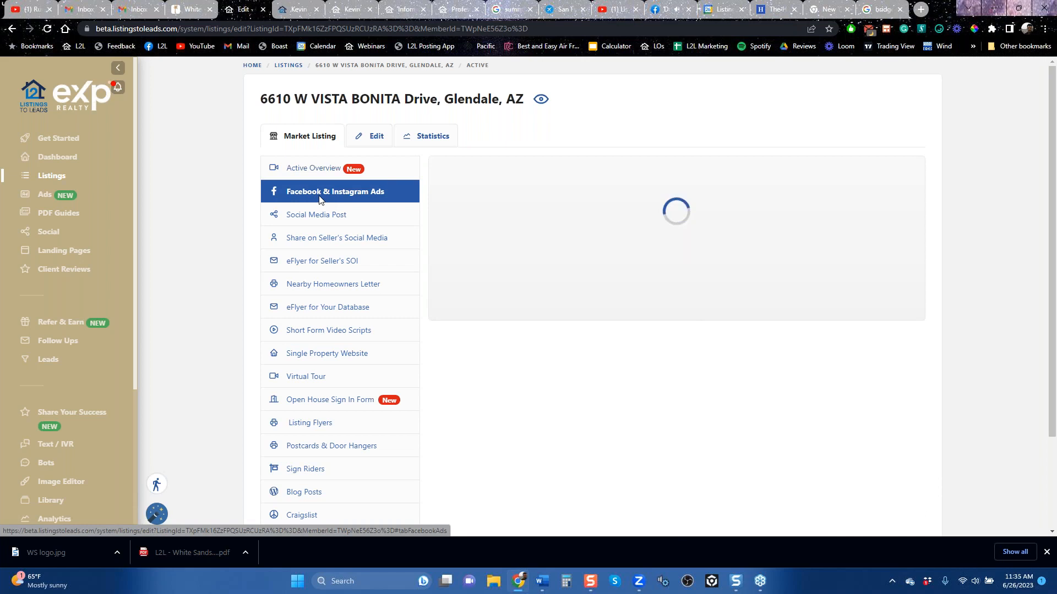
scroll(632, 355, "down", 2)
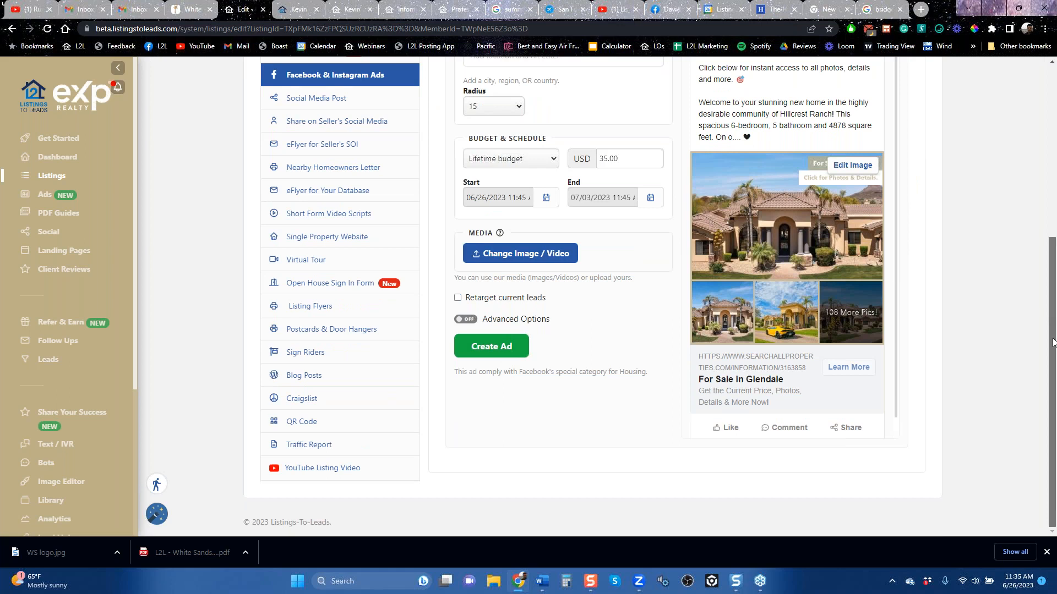
scroll(1052, 342, "up", 1)
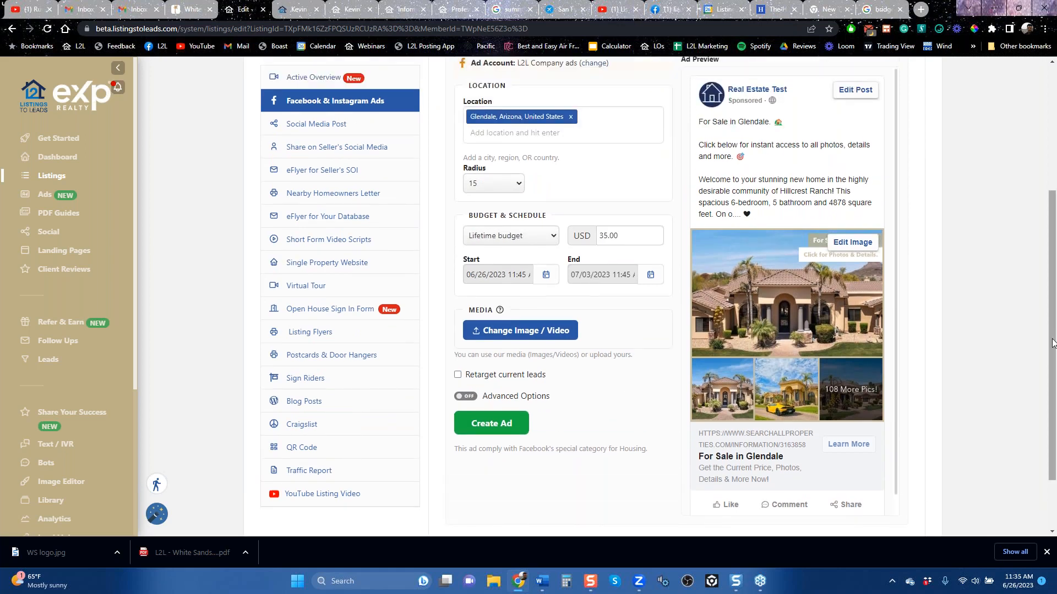
scroll(1052, 342, "up", 1)
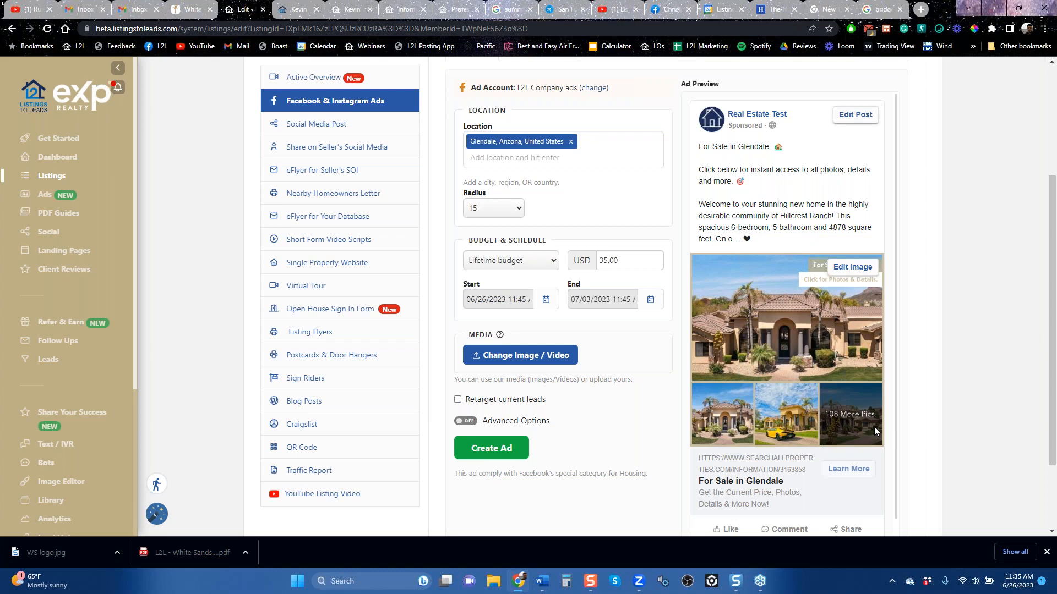
Step: Point out the Glendale ad's lifetime budget amount and end-date calendar without changing either
double_click(621, 268)
left_click(652, 309)
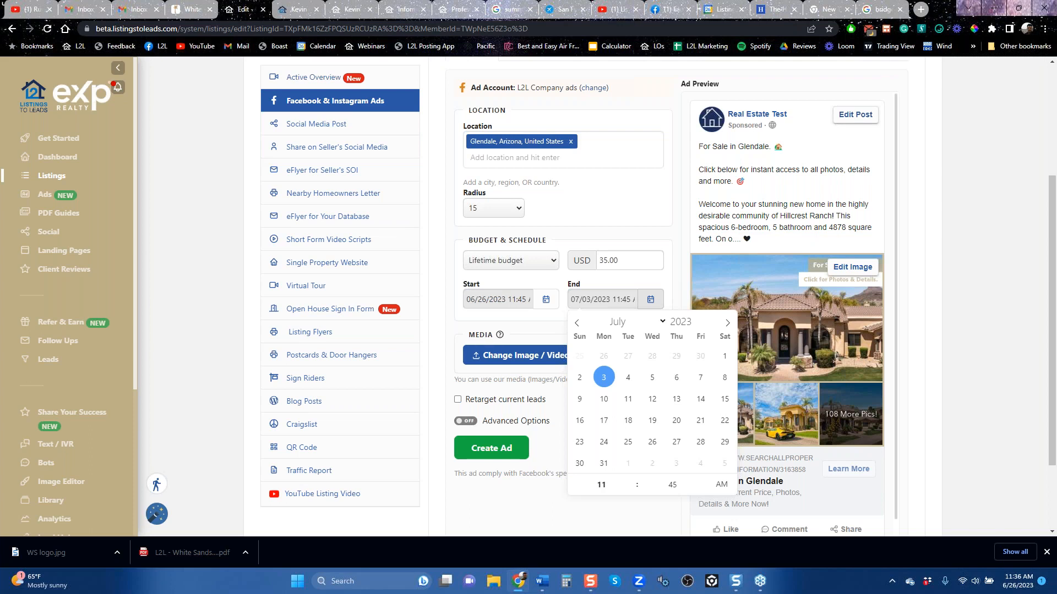
left_click(628, 260)
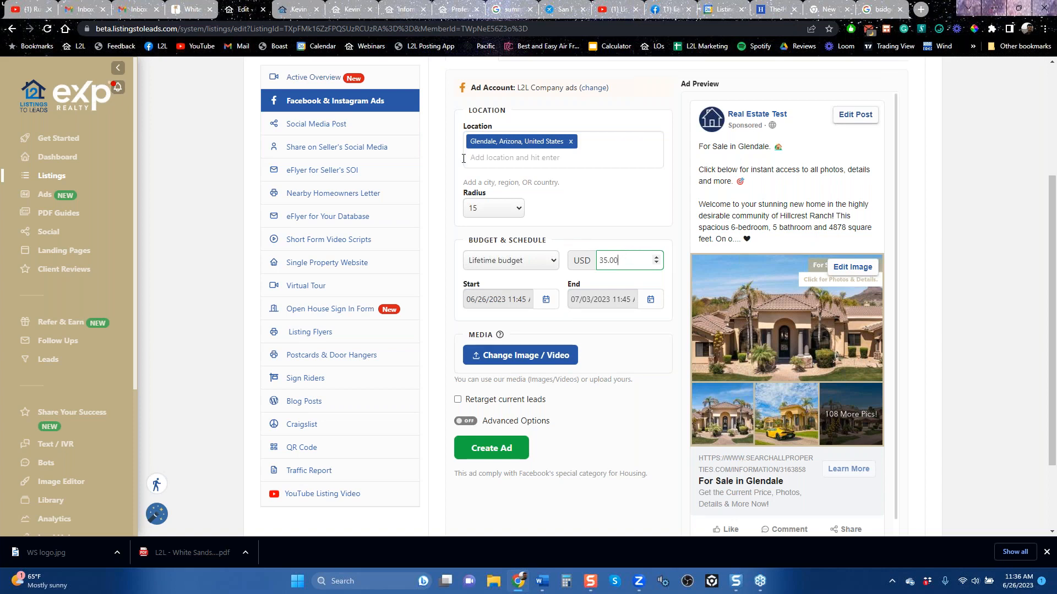
Step: Review the Glendale listing's Social Media Post preview and open its previously published Facebook post
left_click(330, 126)
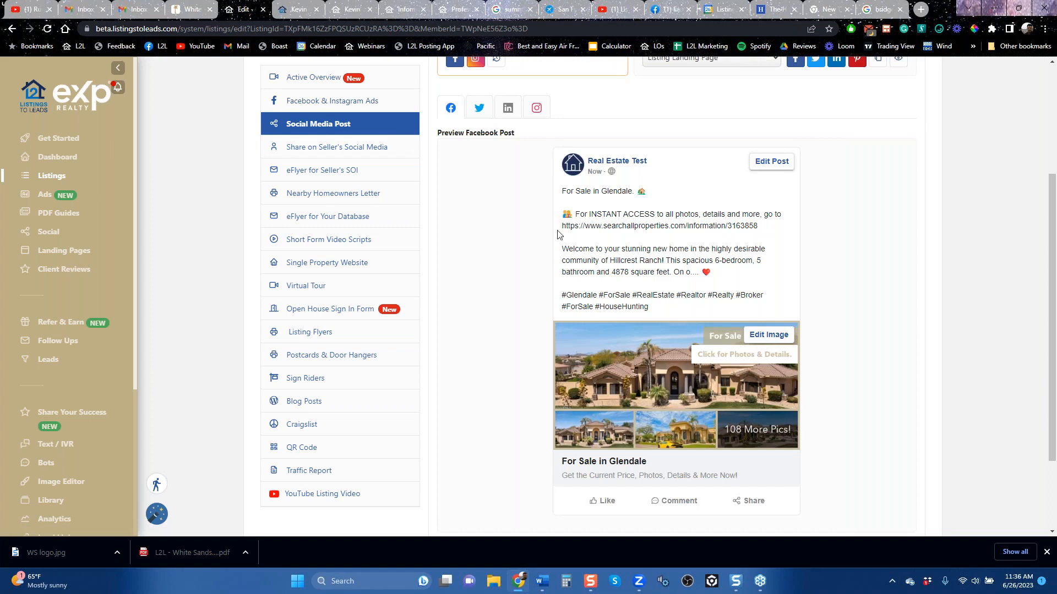
scroll(523, 212, "up", 3)
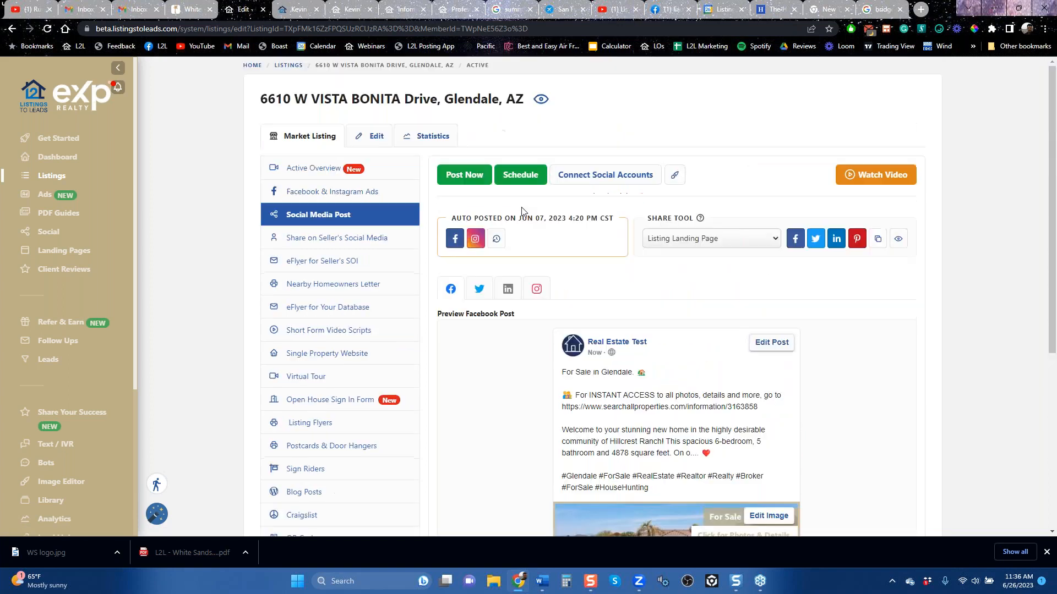
left_click(455, 241)
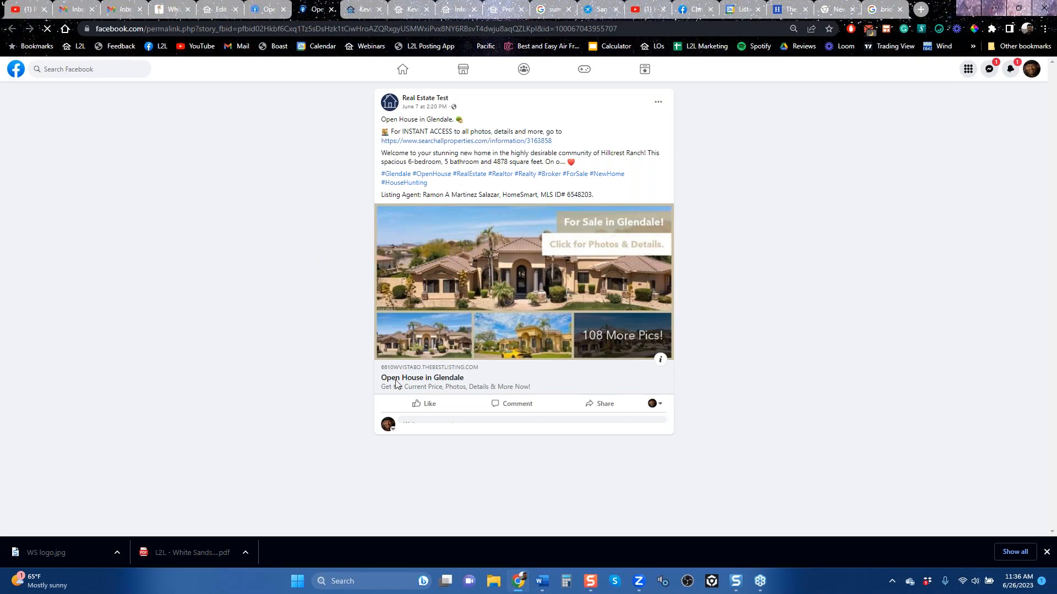
Step: Open the single property website from the Facebook post, look over its details, photos and lead-capture offers, and close it
left_click(503, 264)
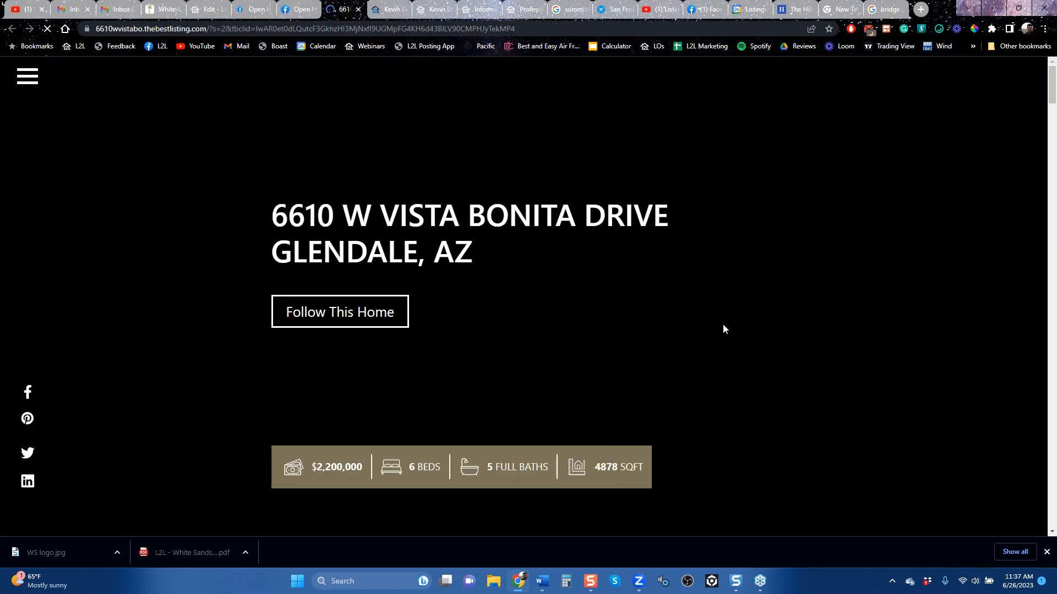
scroll(724, 329, "down", 10)
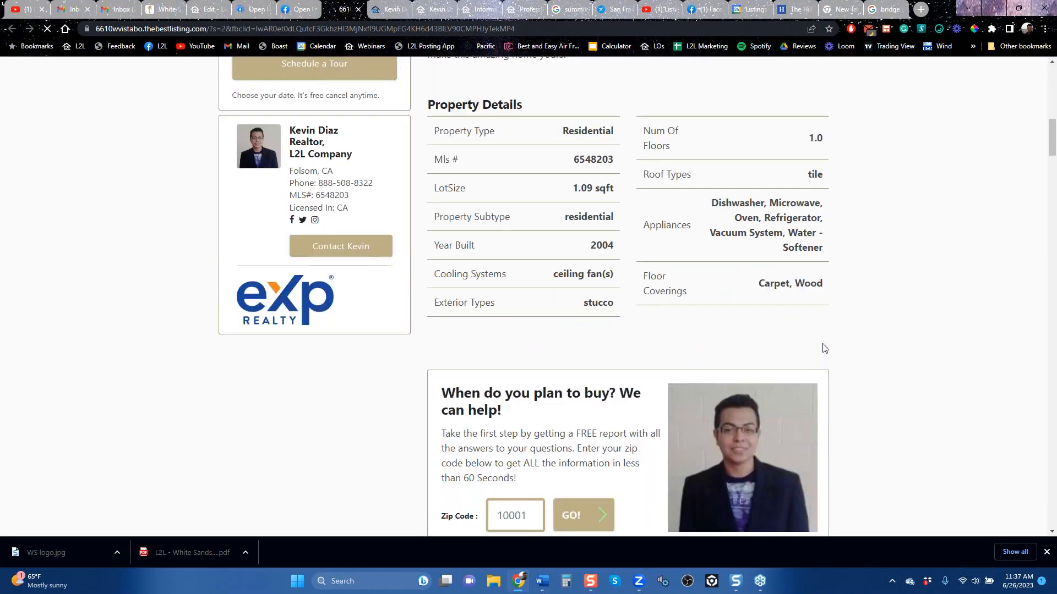
scroll(844, 349, "down", 5)
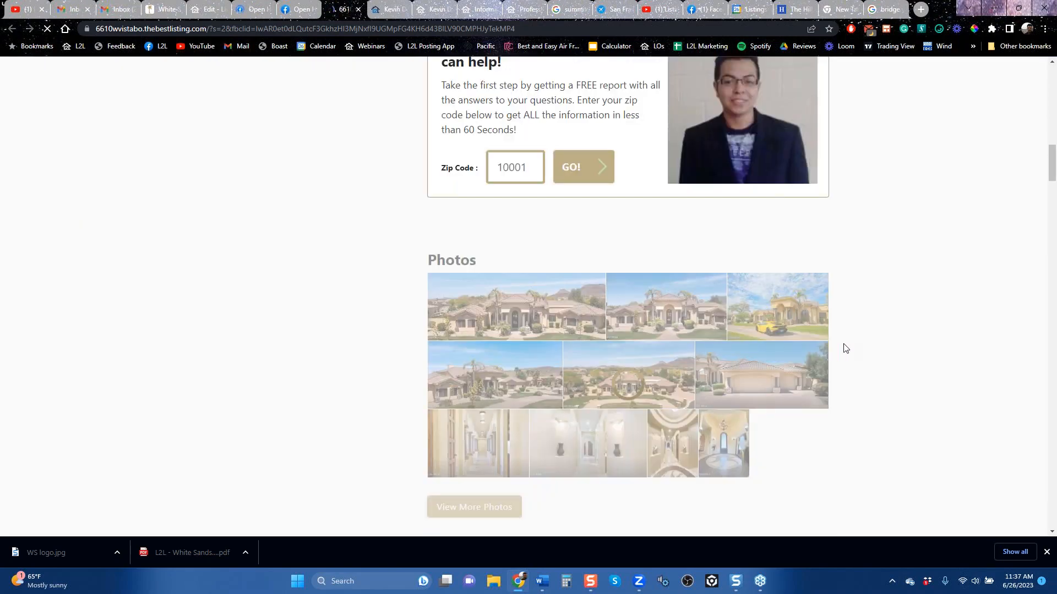
scroll(844, 349, "down", 6)
scroll(845, 349, "down", 6)
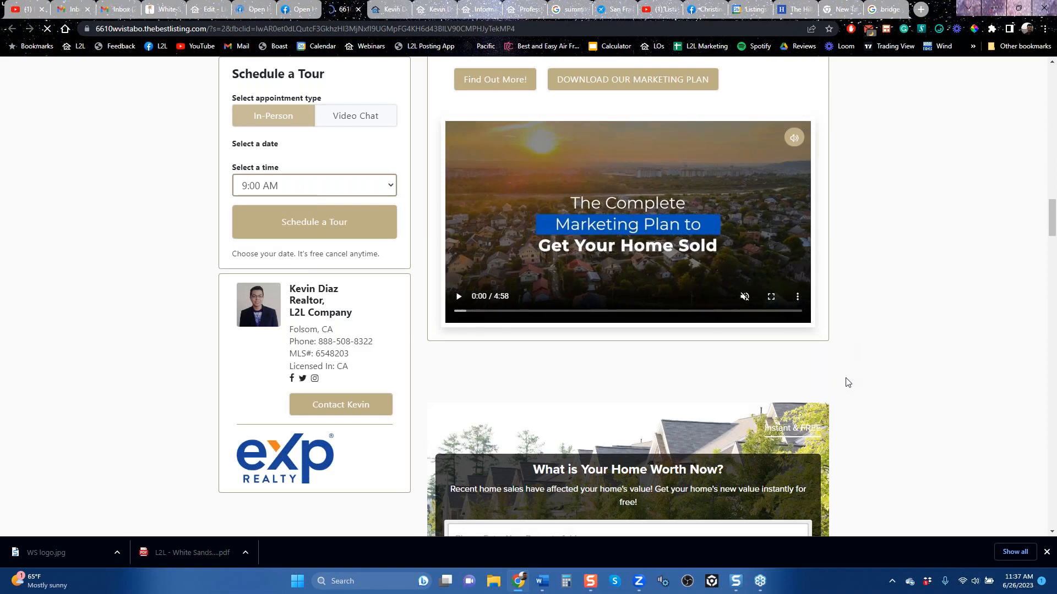
scroll(845, 382, "down", 6)
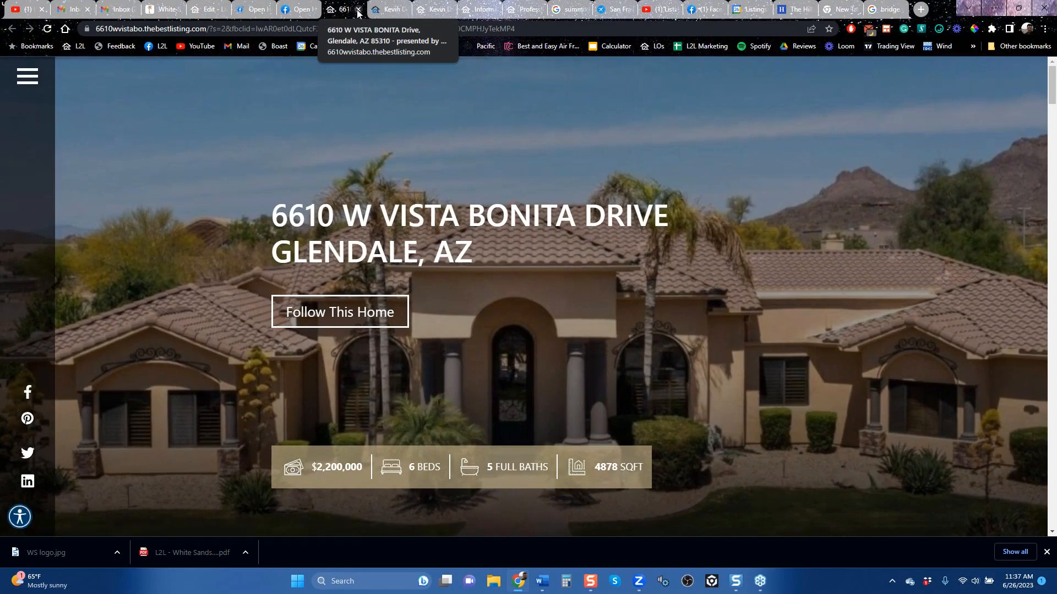
left_click(358, 10)
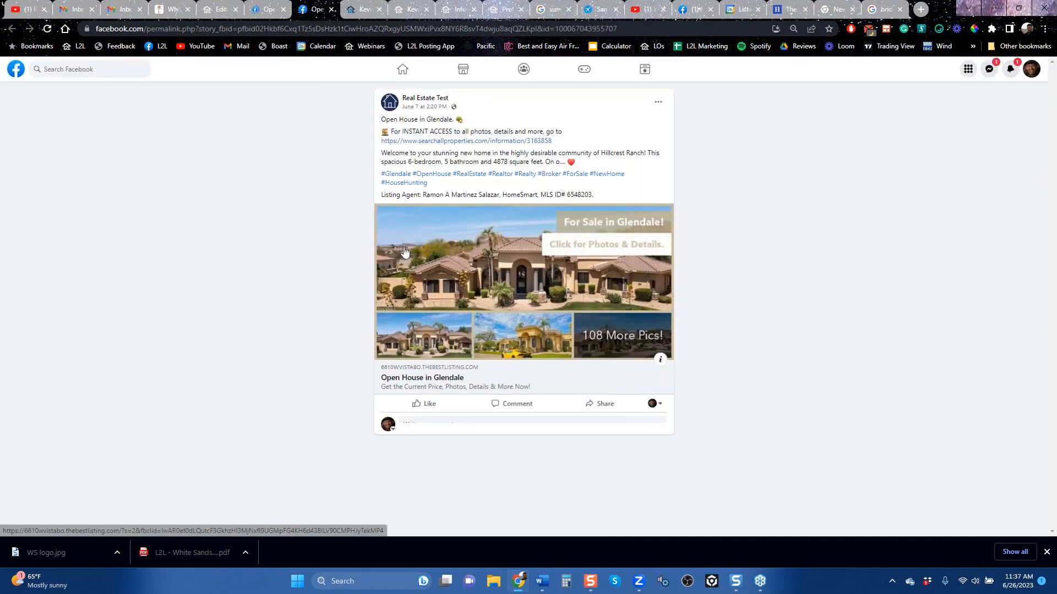
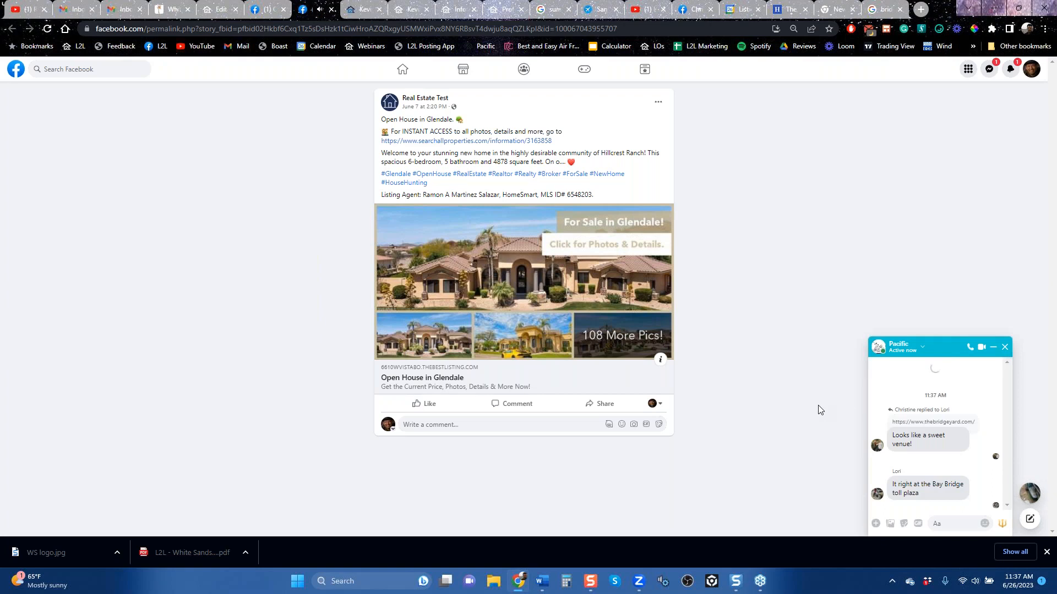
Step: Return to the Glendale listing's marketing tools and review its Facebook & Instagram ad setup and Share on Seller's Social Media preview
left_click(1005, 344)
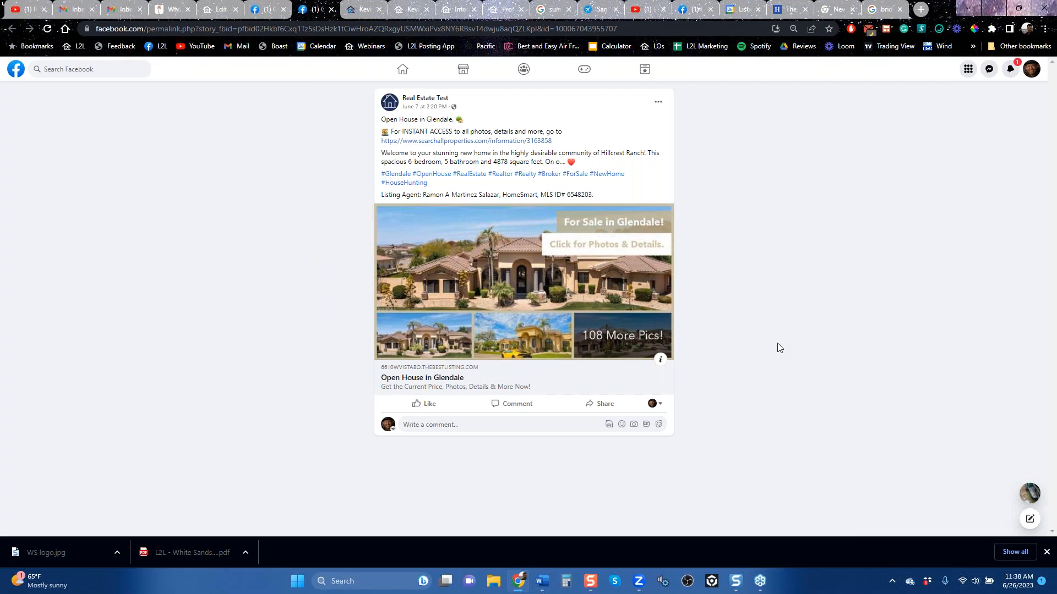
left_click(273, 10)
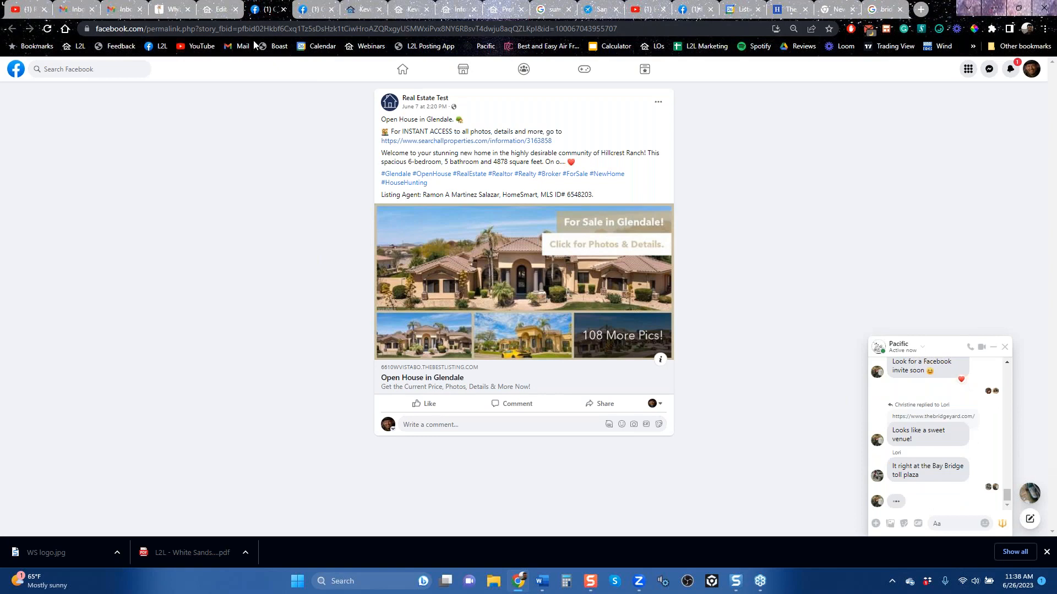
left_click(220, 9)
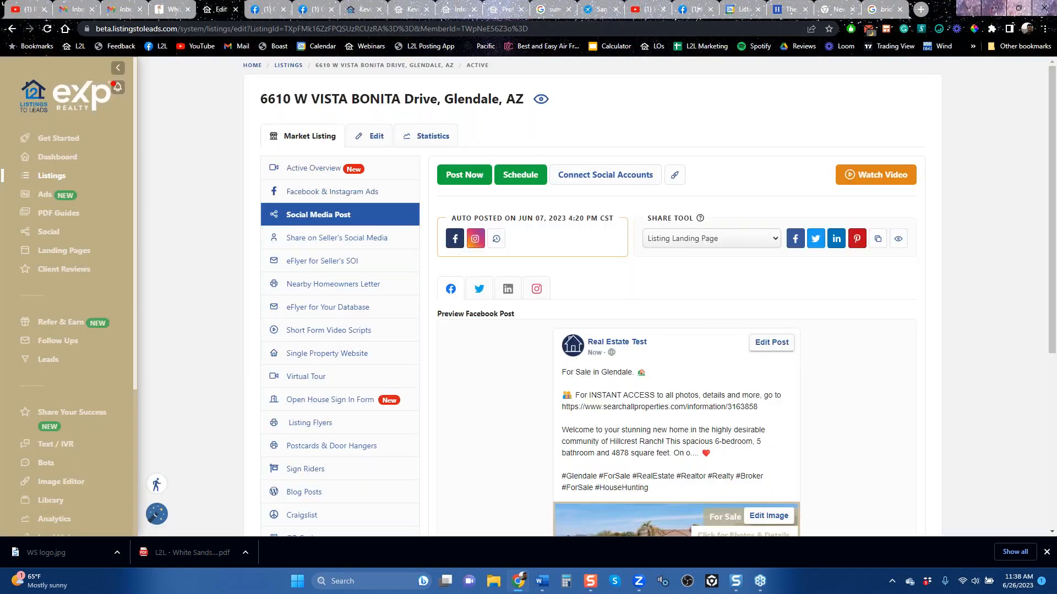
left_click(312, 191)
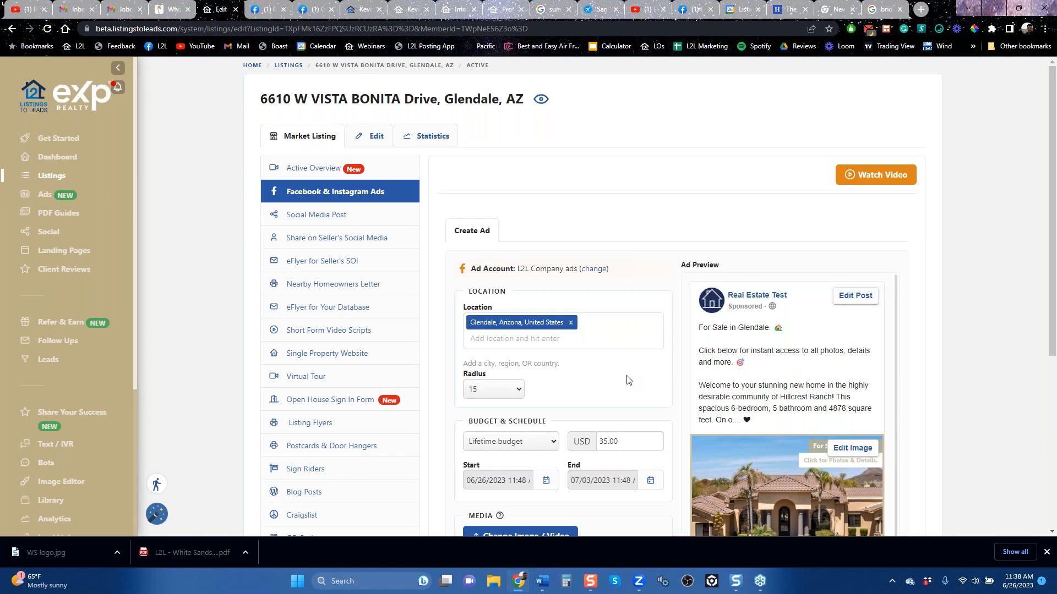
left_click(352, 243)
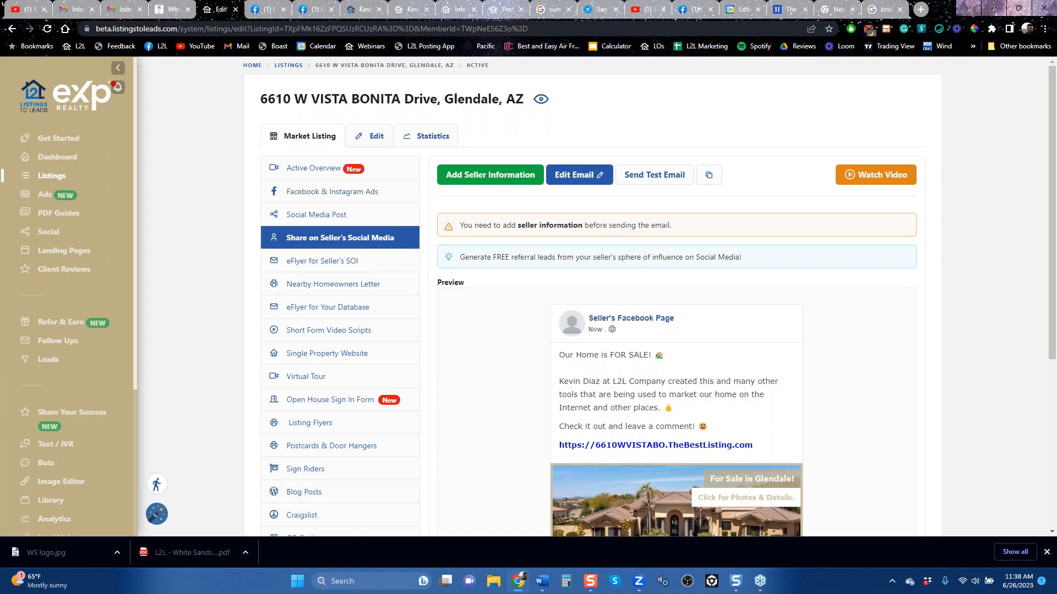
Step: Show the listing's Nearby Homeowners Letter templates and glance at the Listings-to-Leads YouTube channel's videos before returning to the templates
left_click(325, 284)
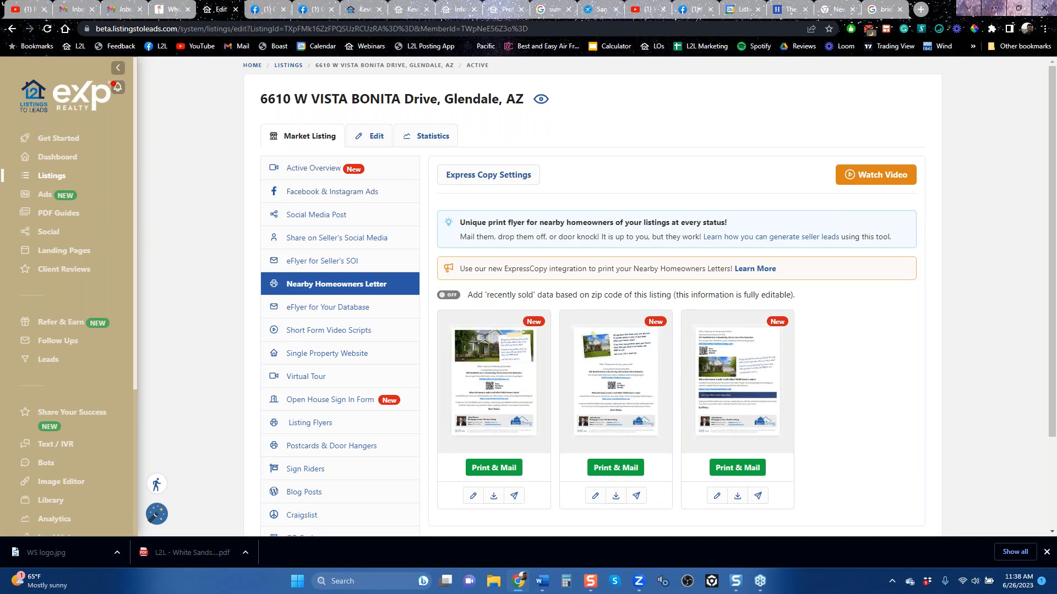
left_click(645, 10)
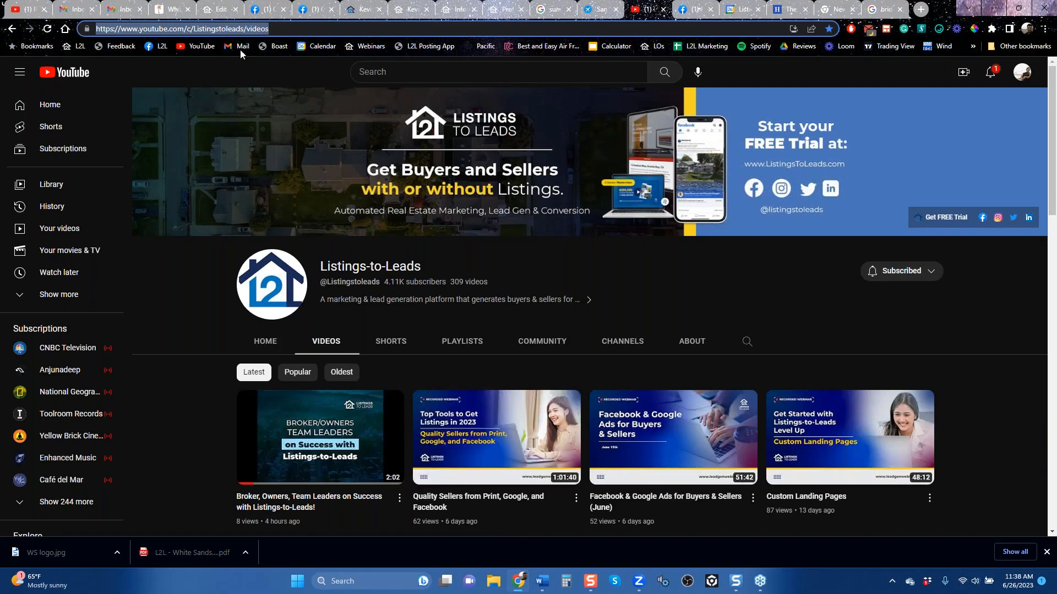
left_click(215, 9)
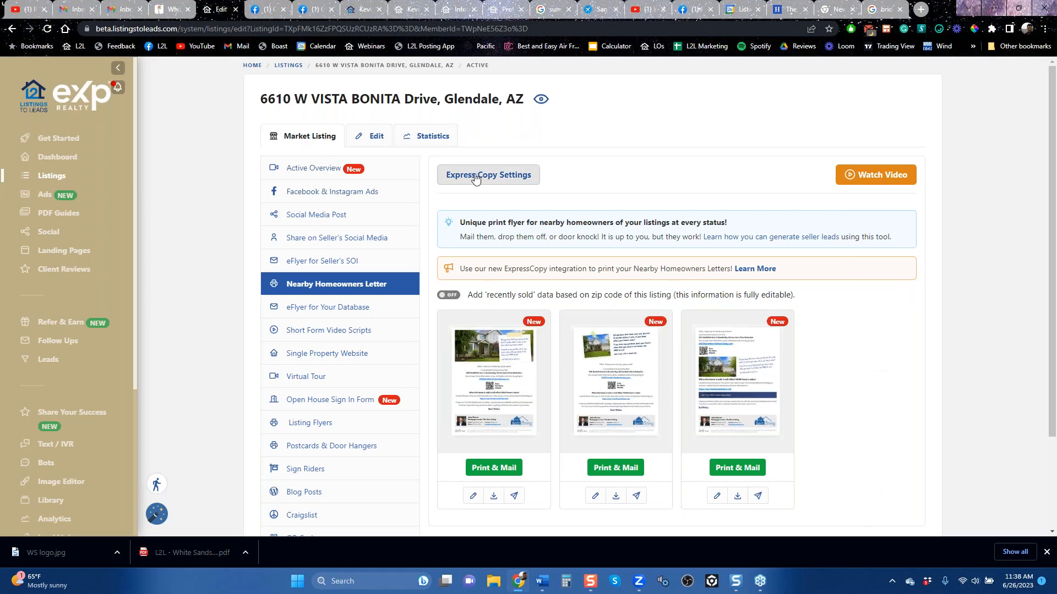
Step: Start a print-and-mail order for the Flyer 2 homeowners letter using Address Radius (Circle Prospect) delivery with a 2-mile radius
left_click(494, 468)
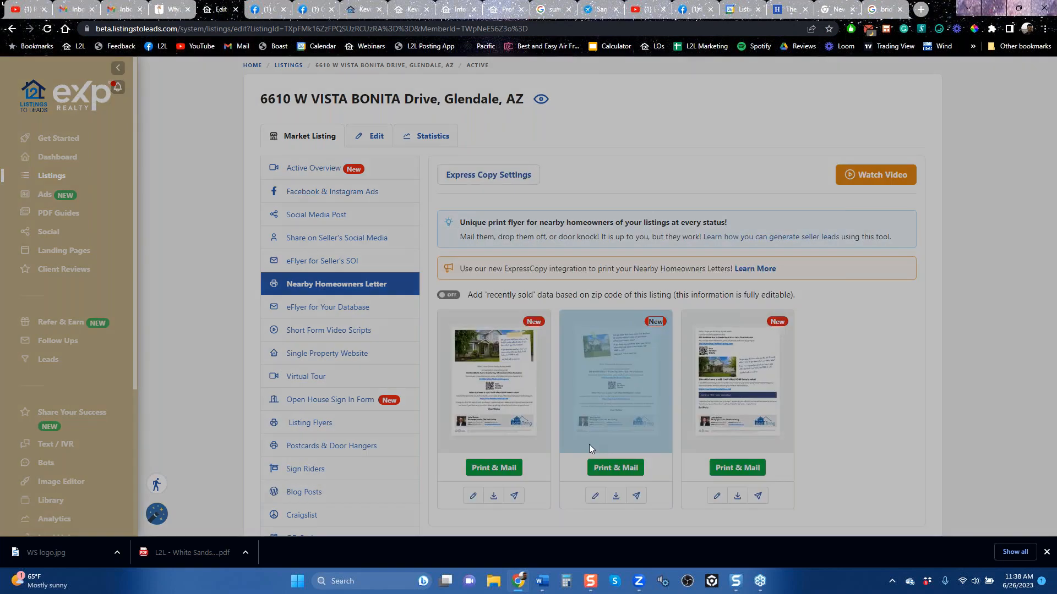
left_click(589, 444)
left_click(269, 197)
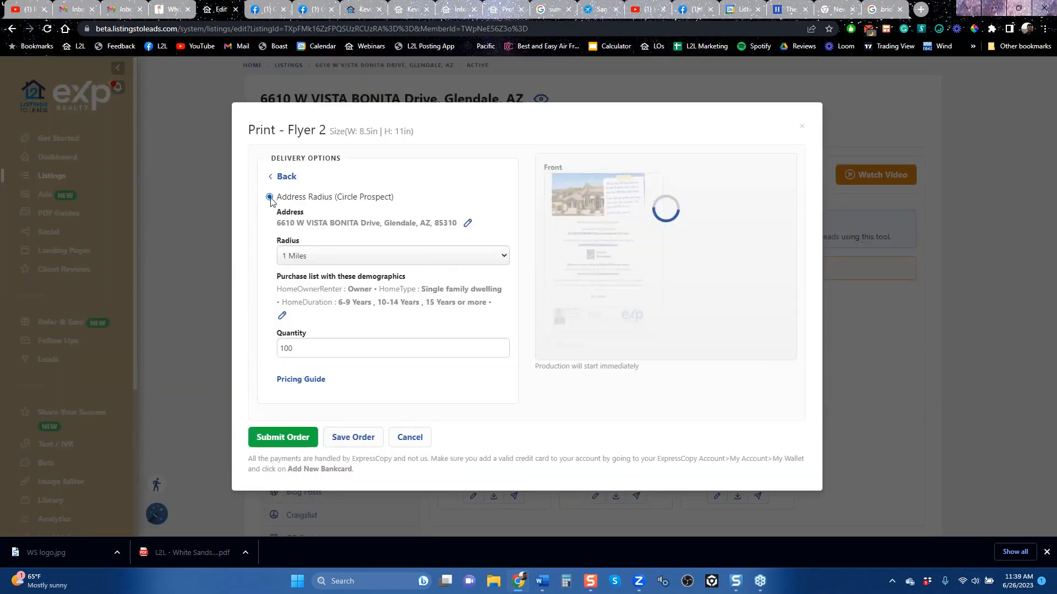
left_click(438, 238)
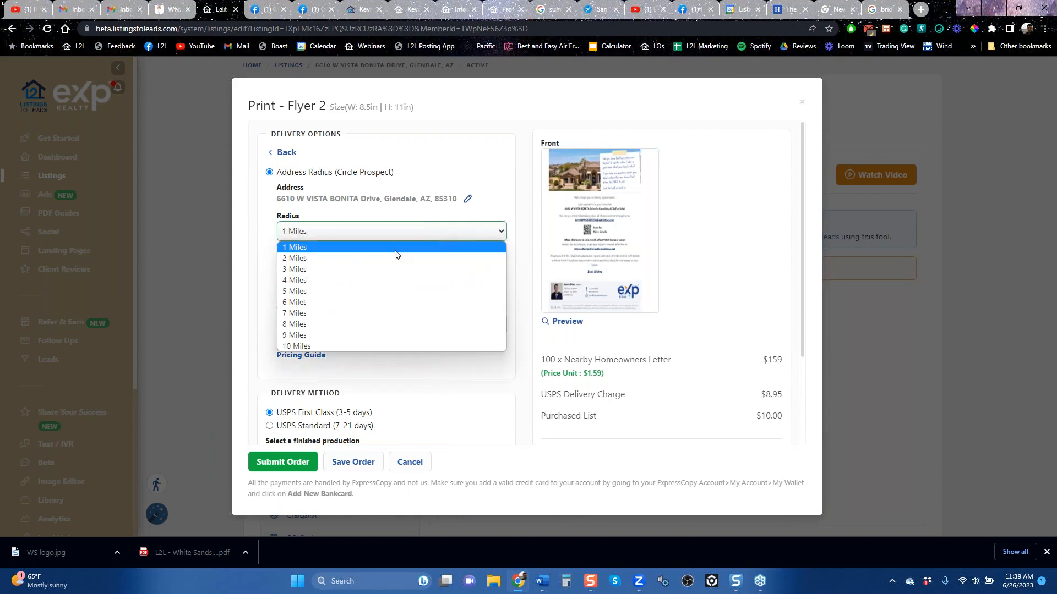
left_click(346, 258)
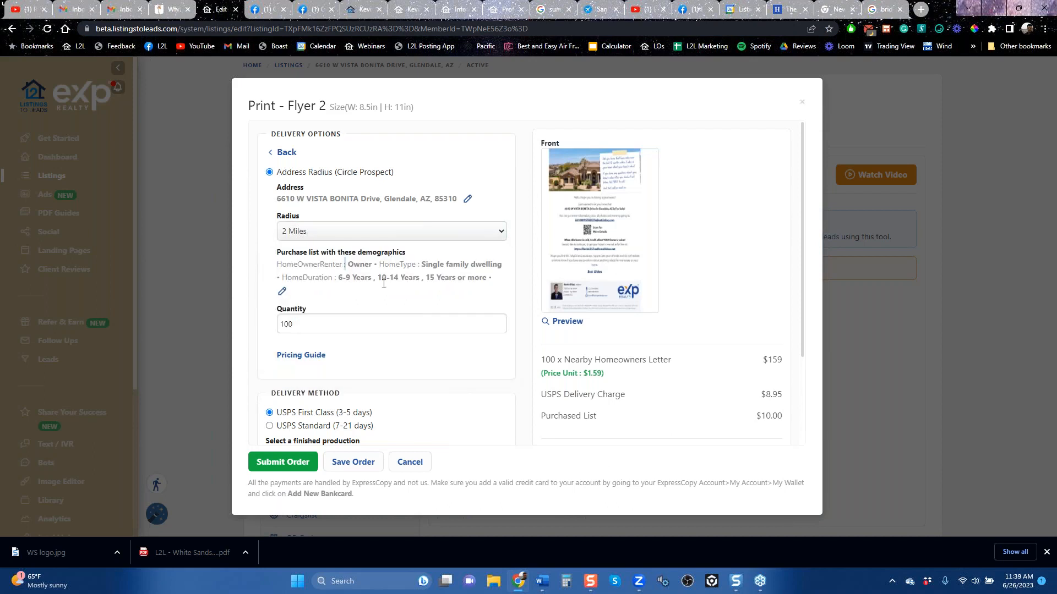
Step: Review the letter order's mailing-list demographics, delivery method, paper and pricing, and close the order without submitting it
left_click_drag(359, 264, 488, 265)
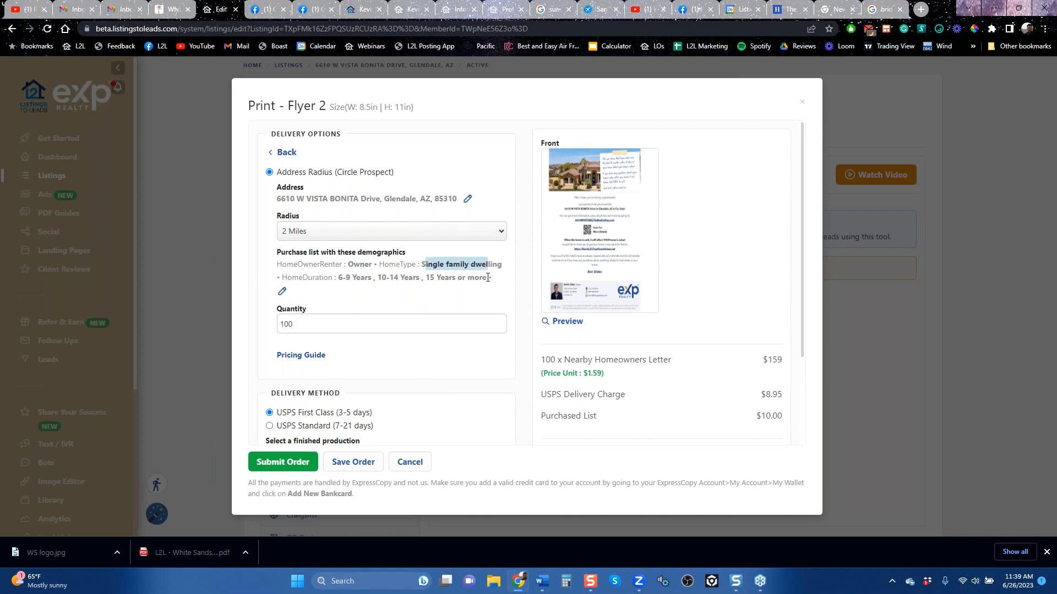
left_click_drag(337, 278, 490, 277)
left_click(490, 278)
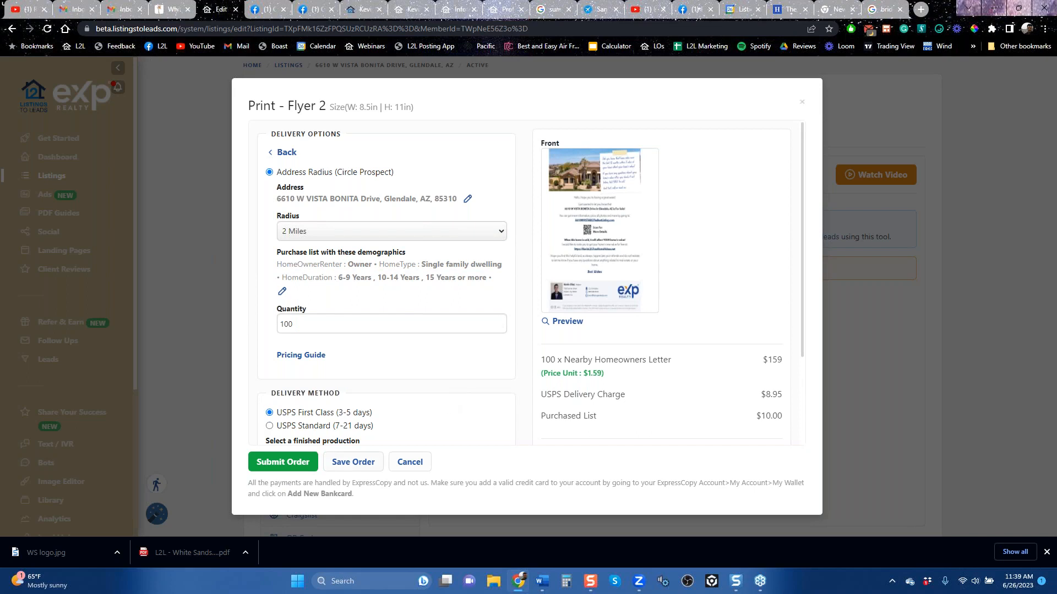
scroll(681, 326, "down", 2)
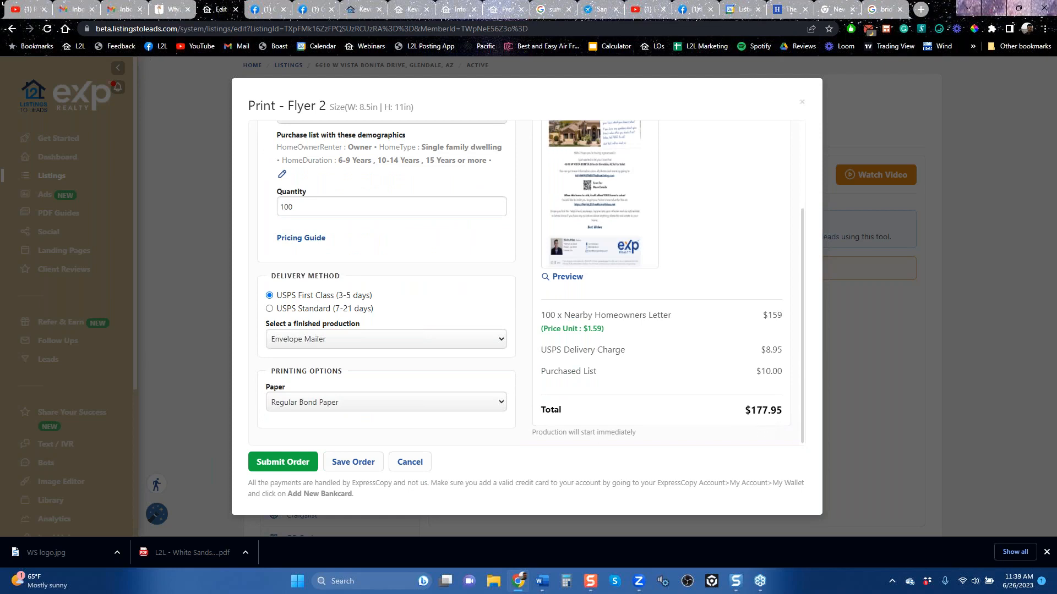
scroll(732, 384, "up", 2)
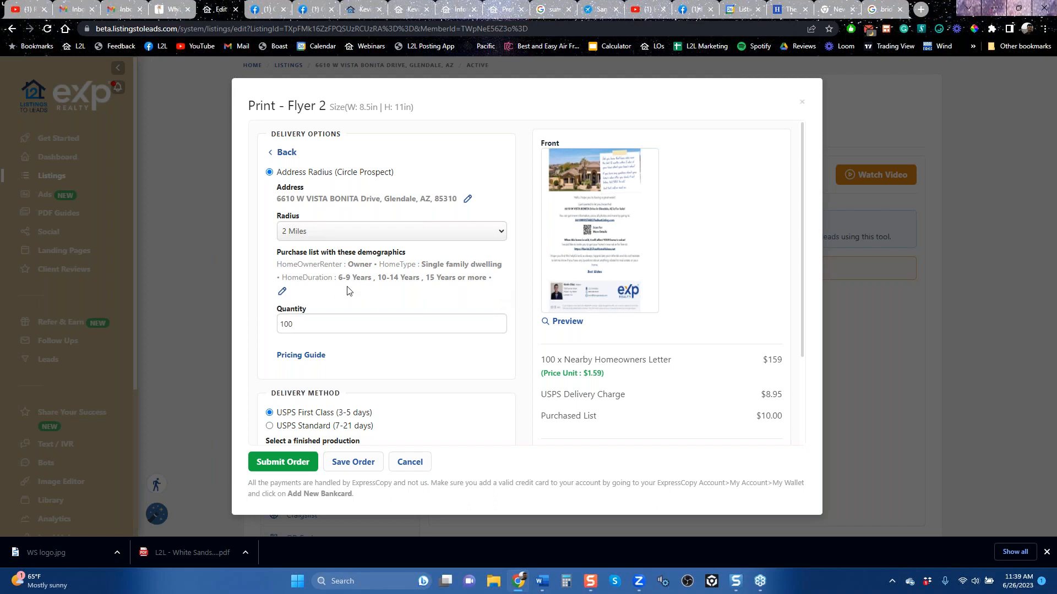
left_click_drag(336, 276, 492, 277)
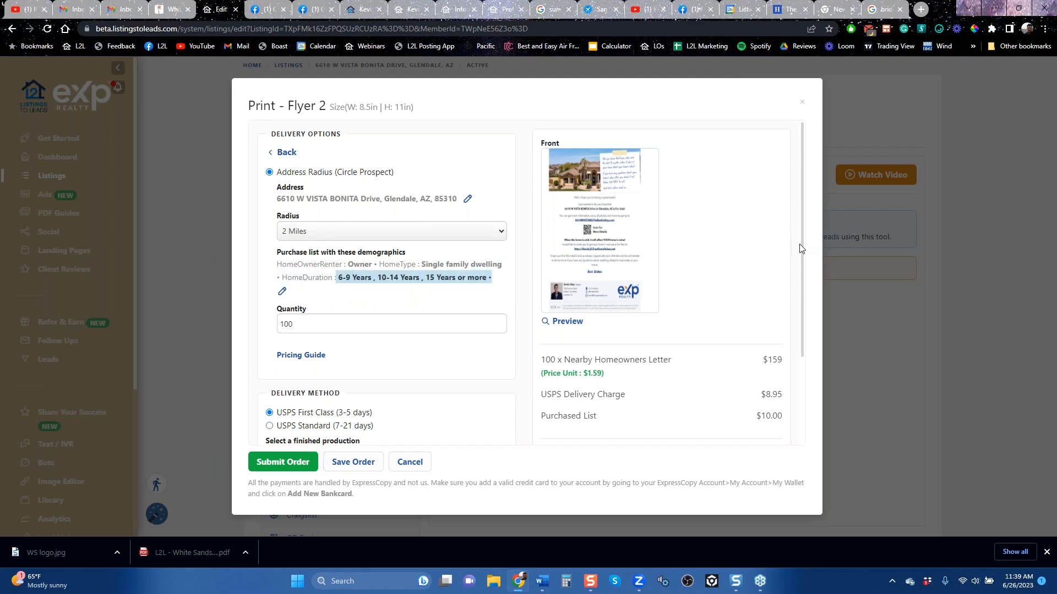
left_click(802, 105)
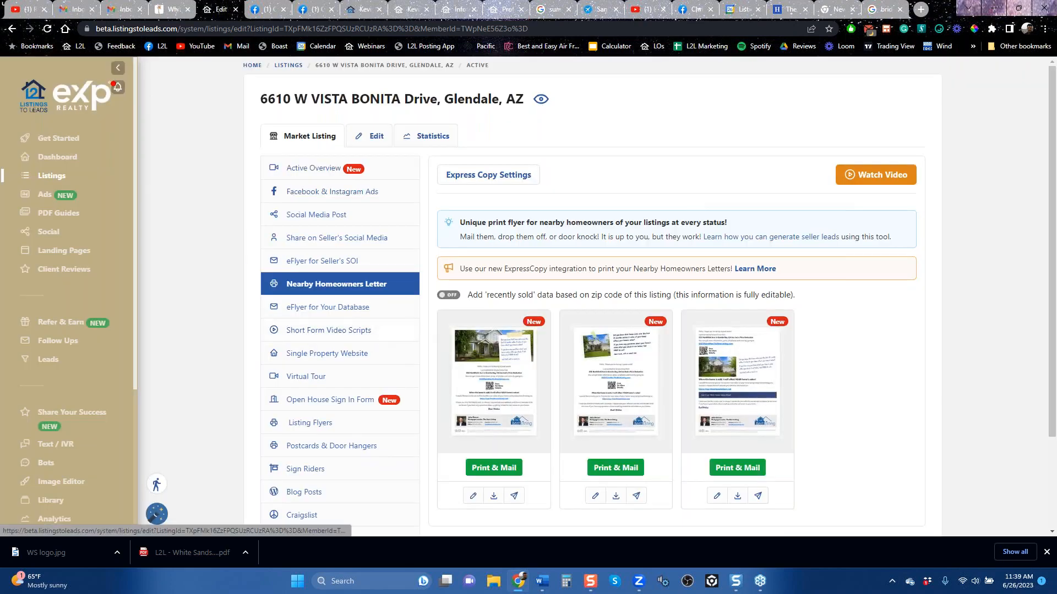
mouse_move(682, 370)
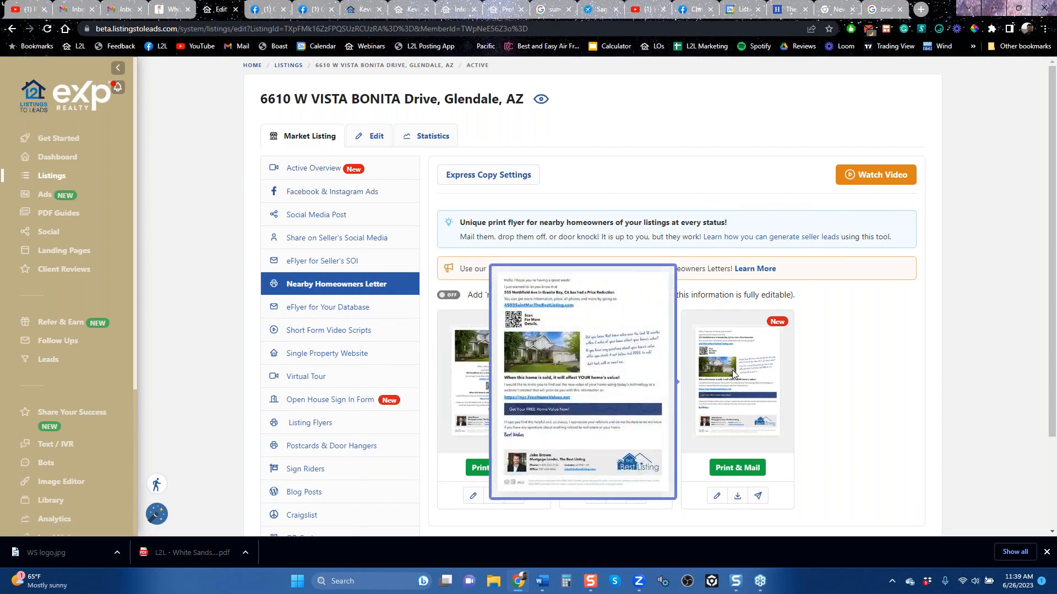
Step: Copy the code of the listing's eFlyer for Your Database and review its email preview down to the signature
left_click(324, 306)
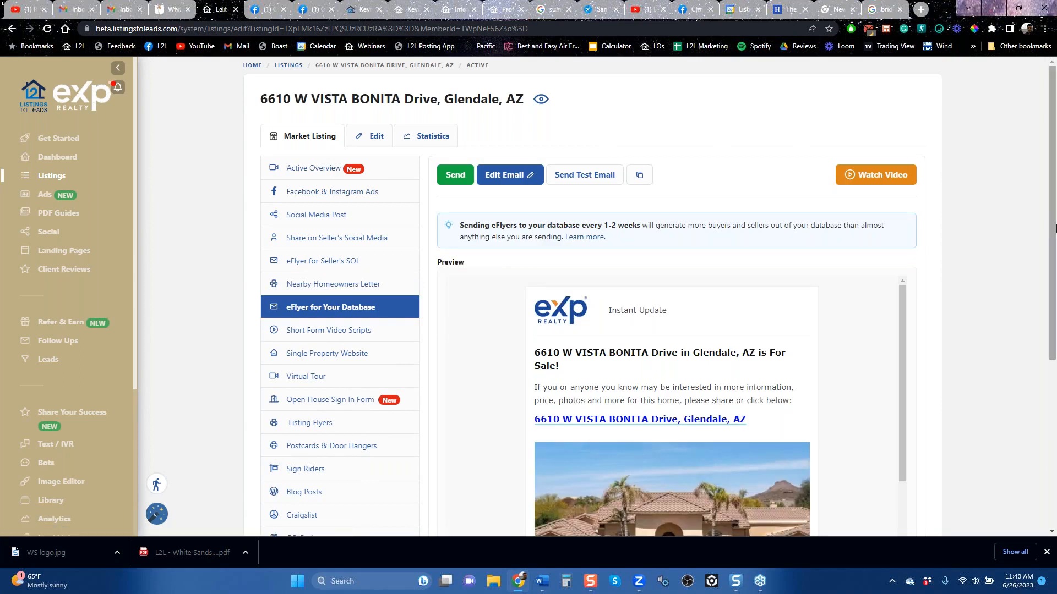
left_click(640, 175)
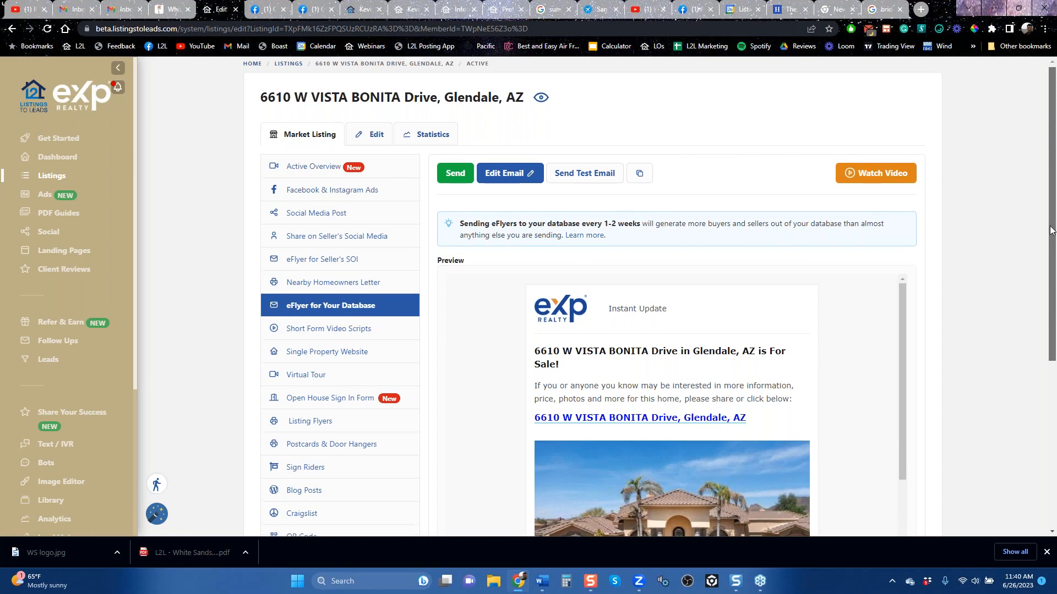
scroll(1041, 323, "down", 3)
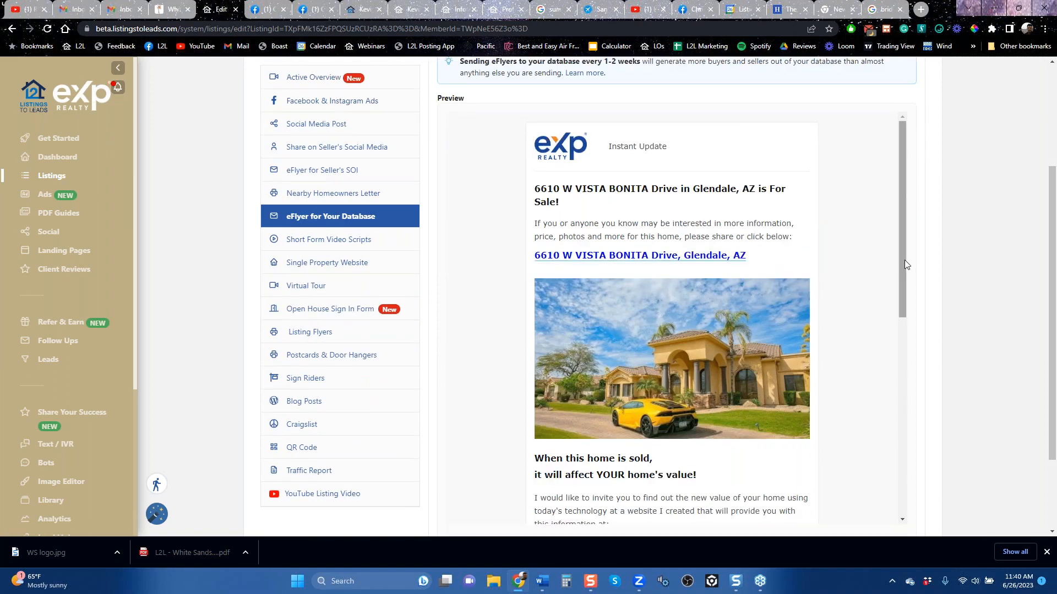
scroll(902, 266, "down", 1)
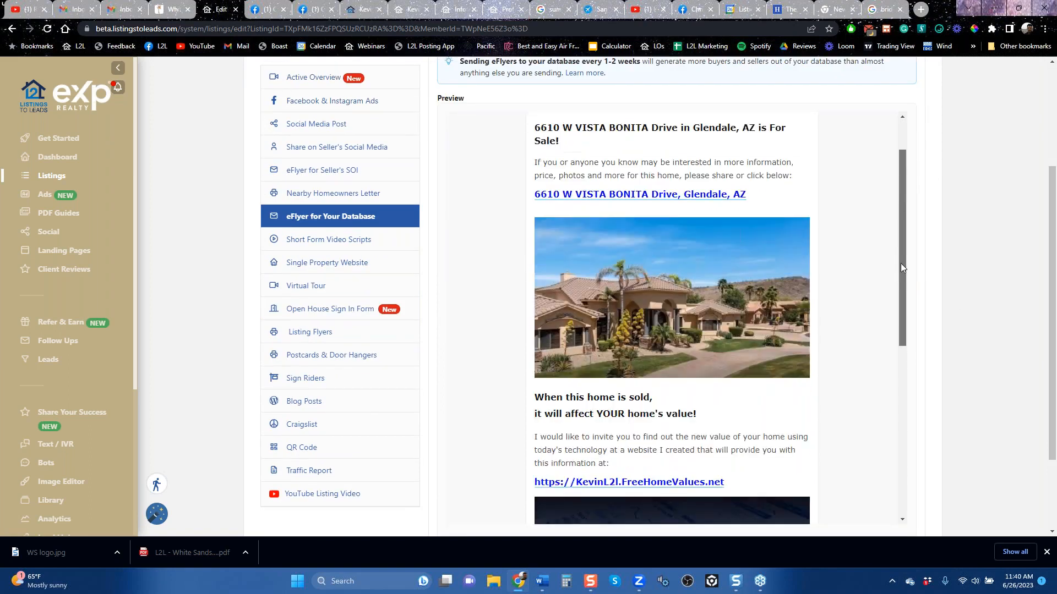
scroll(901, 265, "down", 4)
scroll(900, 303, "down", 2)
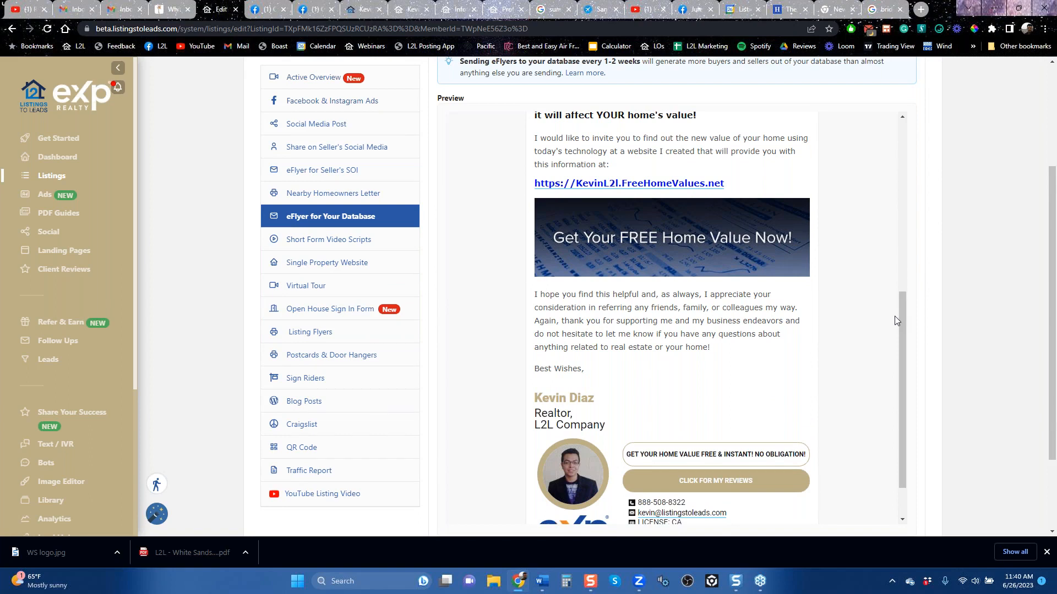
Step: Open the listing's Short Form Video Scripts and review the recording instructions and script text
left_click(342, 258)
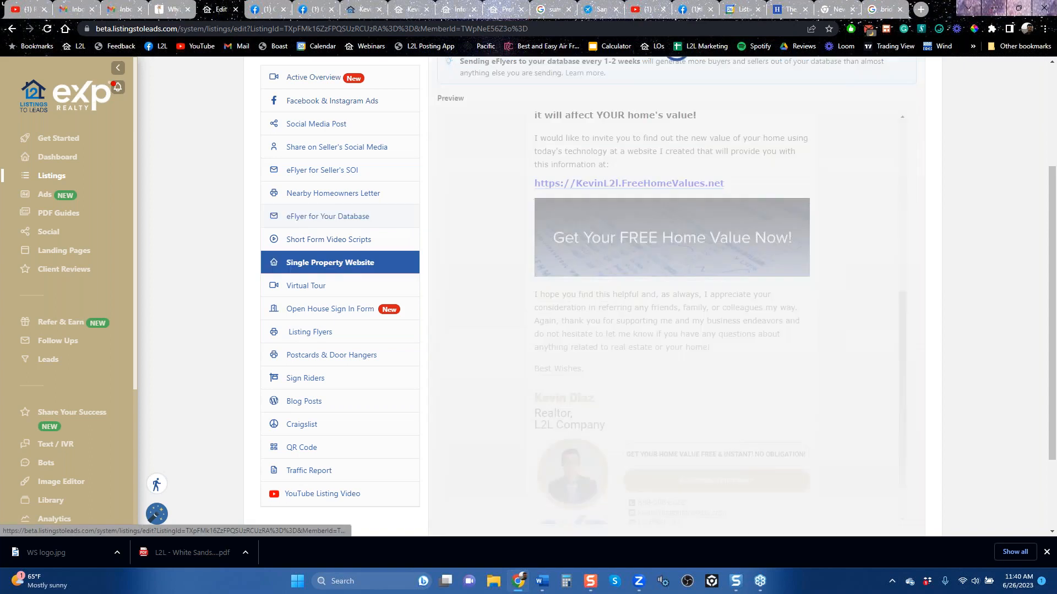
left_click(340, 242)
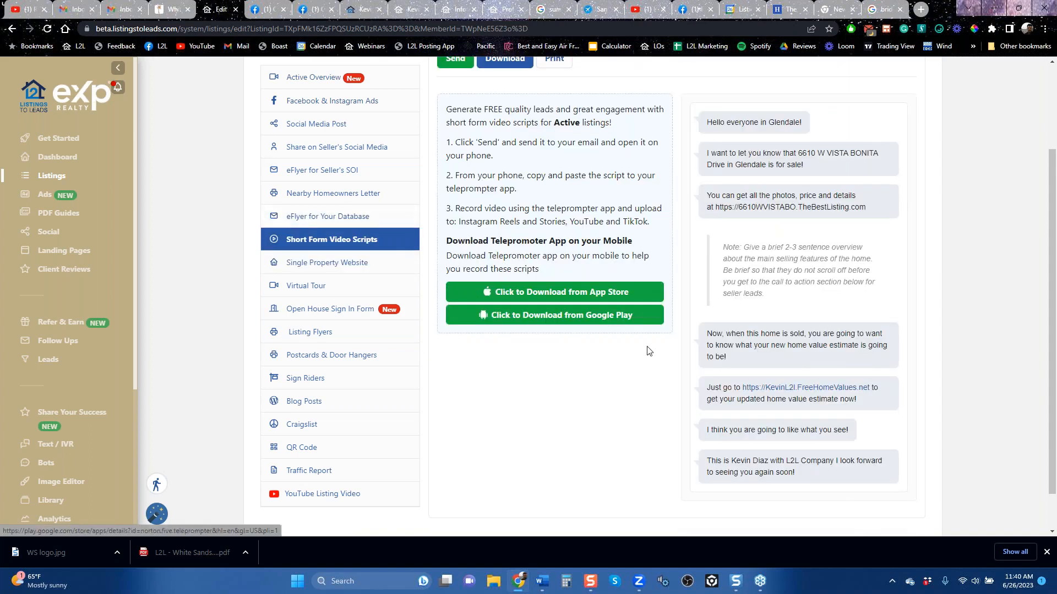
scroll(648, 351, "up", 2)
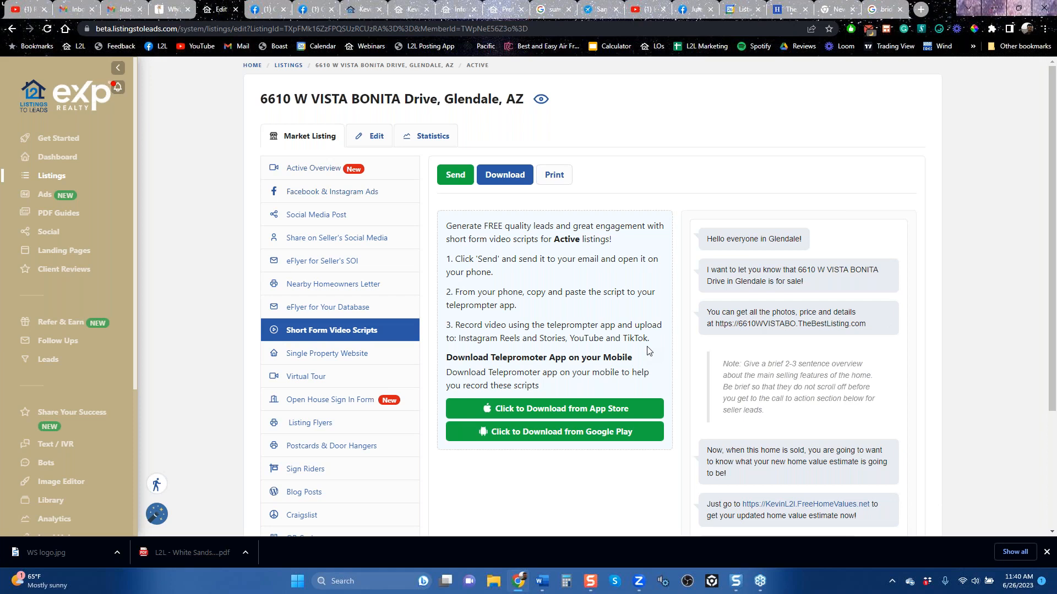
Step: Pass through the Single Property Website and Virtual Tour tools and review the Open House Sign In Form's versions and questions
left_click(314, 358)
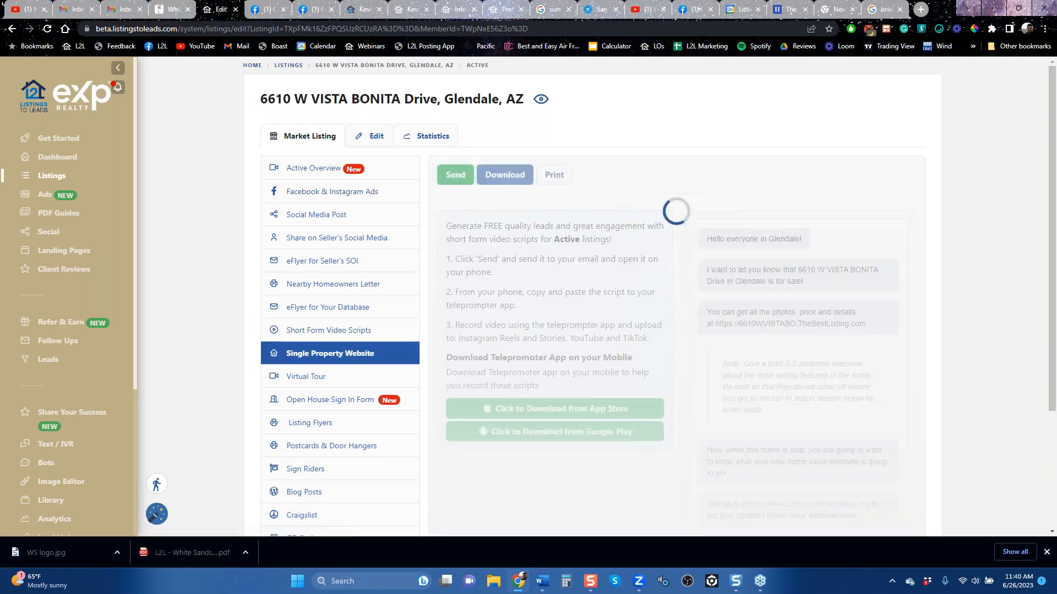
left_click(303, 377)
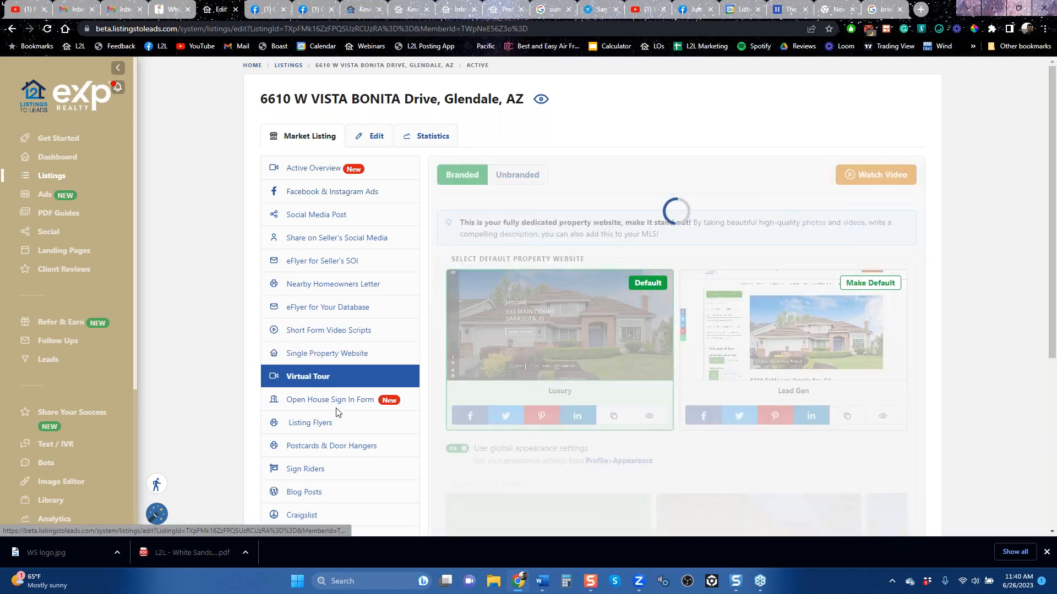
left_click(330, 405)
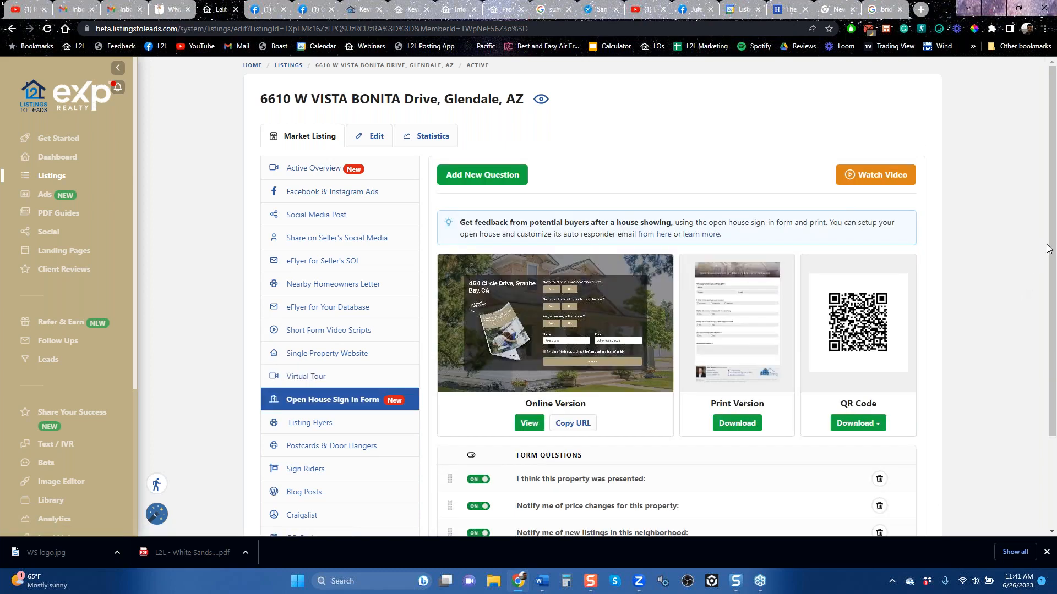
left_click_drag(1051, 247, 1054, 349)
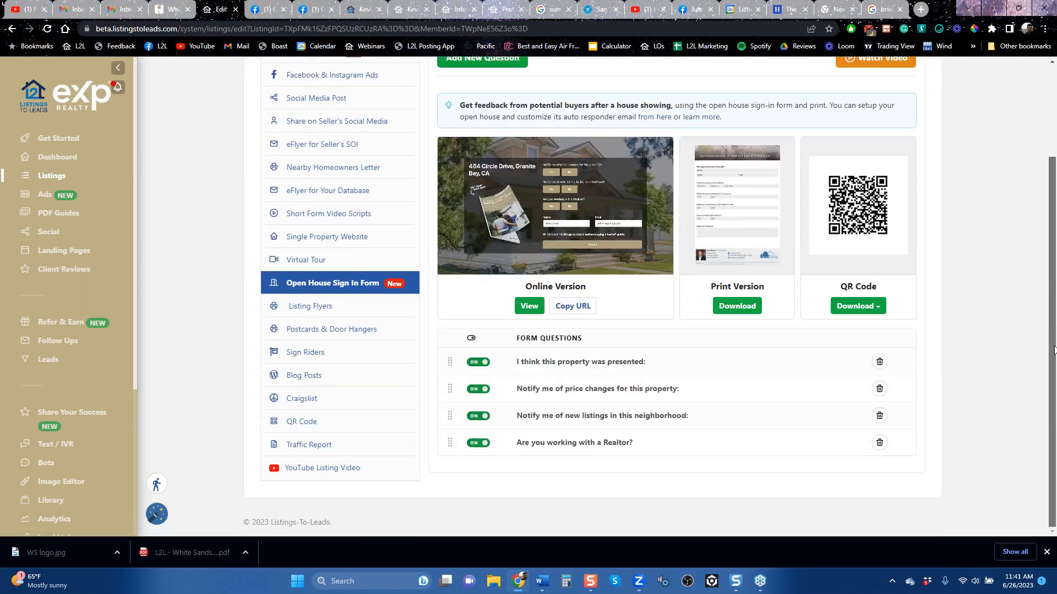
Step: Browse the Listing Flyers templates and the Postcards & Door Hangers designs, previewing Jumbo Postcard 1
left_click(315, 312)
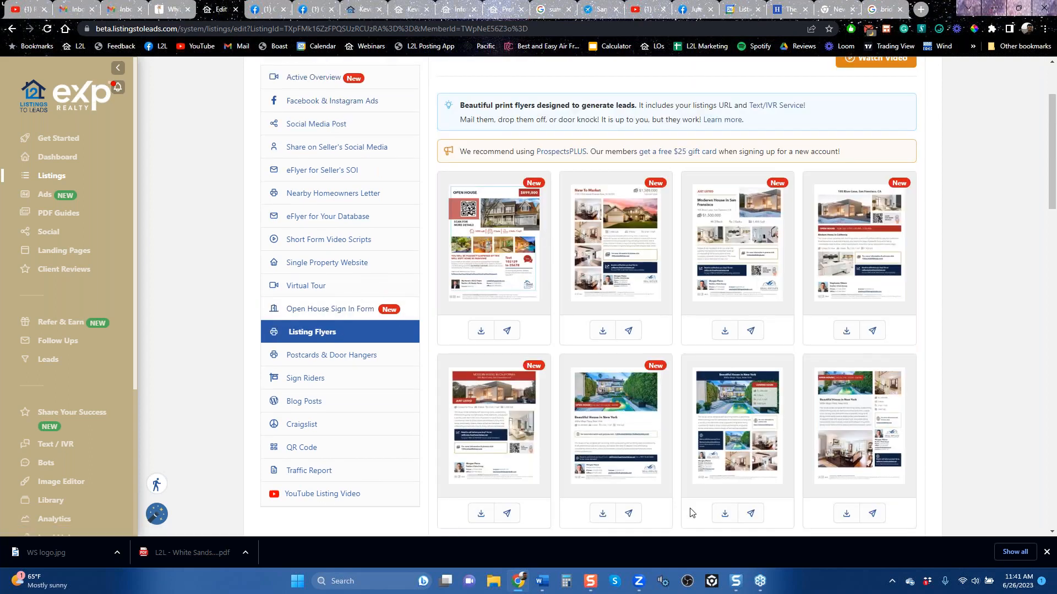
mouse_move(882, 455)
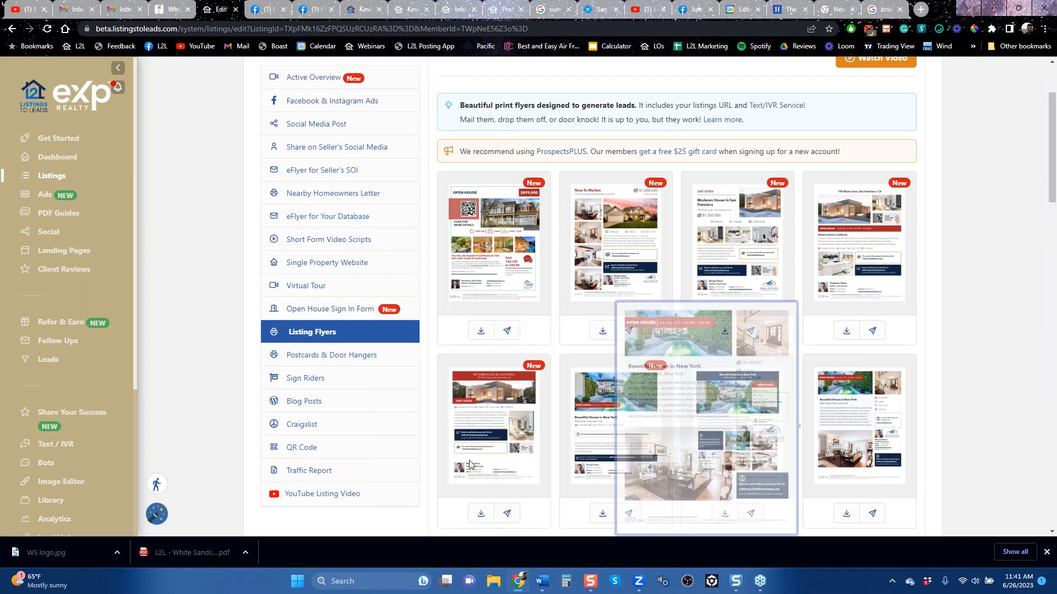
left_click(331, 355)
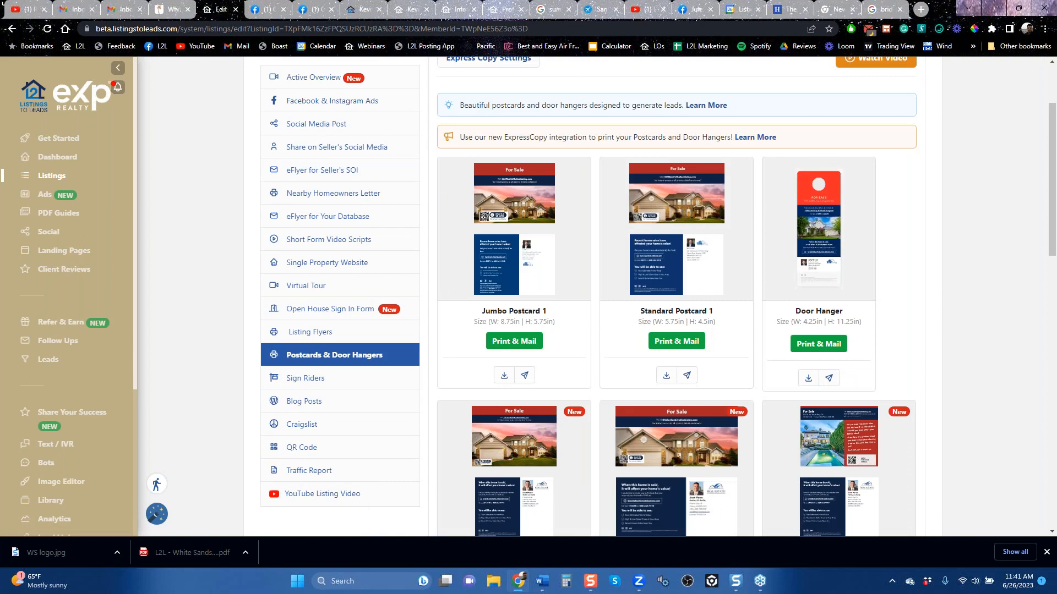
mouse_move(497, 255)
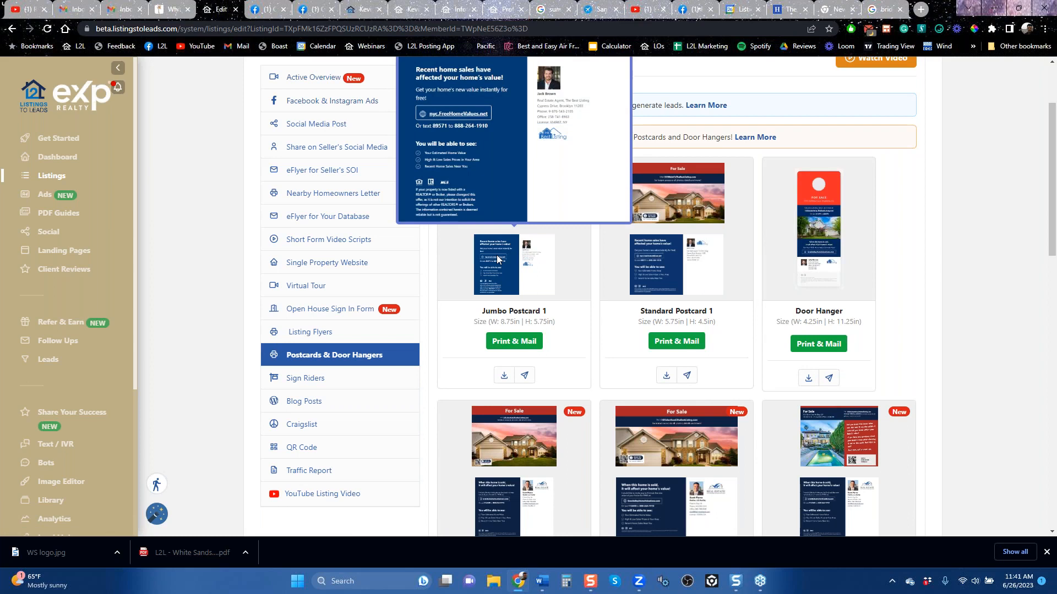
Step: Preview the front of Jumbo Postcard 1 and browse the EDDM postcard designs further down
mouse_move(502, 193)
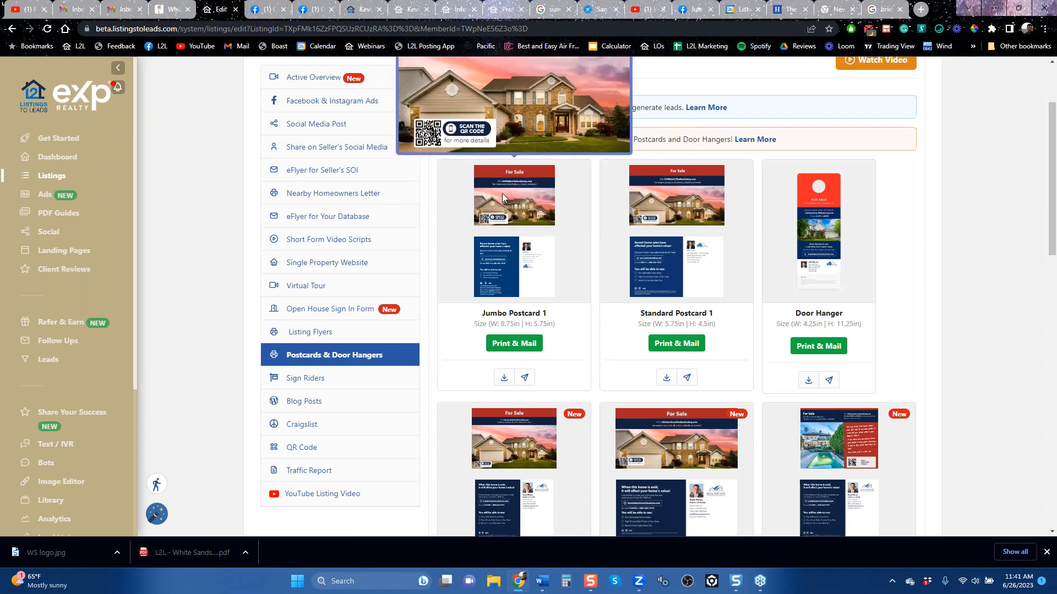
scroll(502, 193, "up", 2)
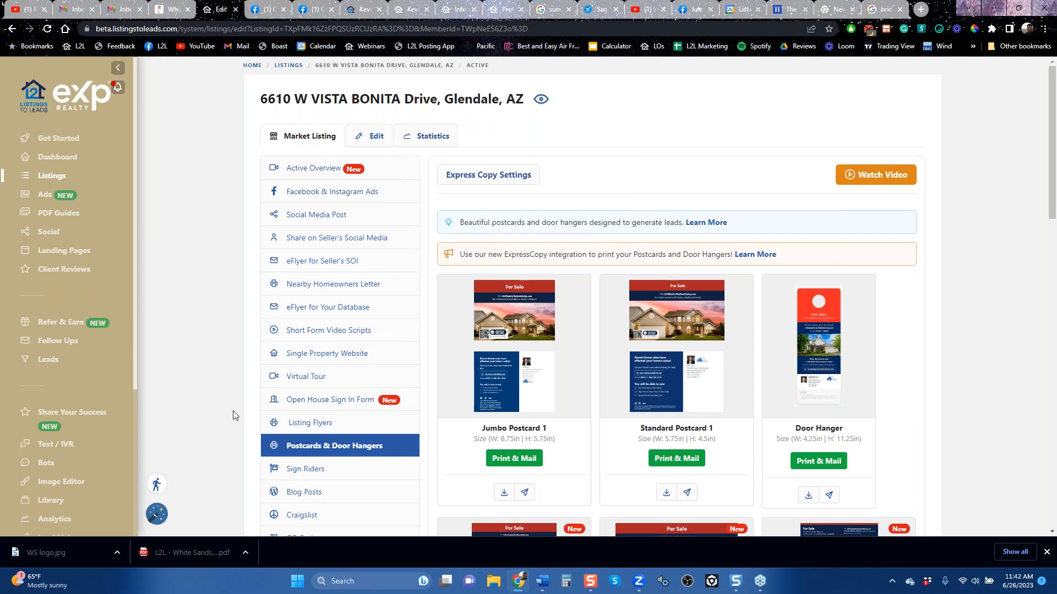
scroll(242, 418, "down", 6)
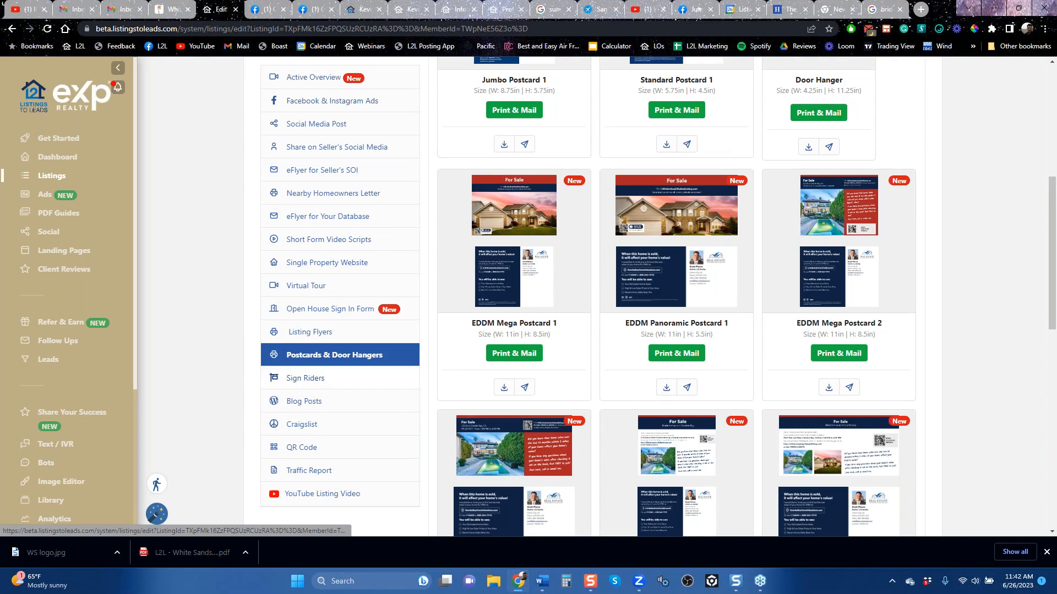
Step: Review the listing's Sign Riders designs and its Blog Posts templates
left_click(325, 385)
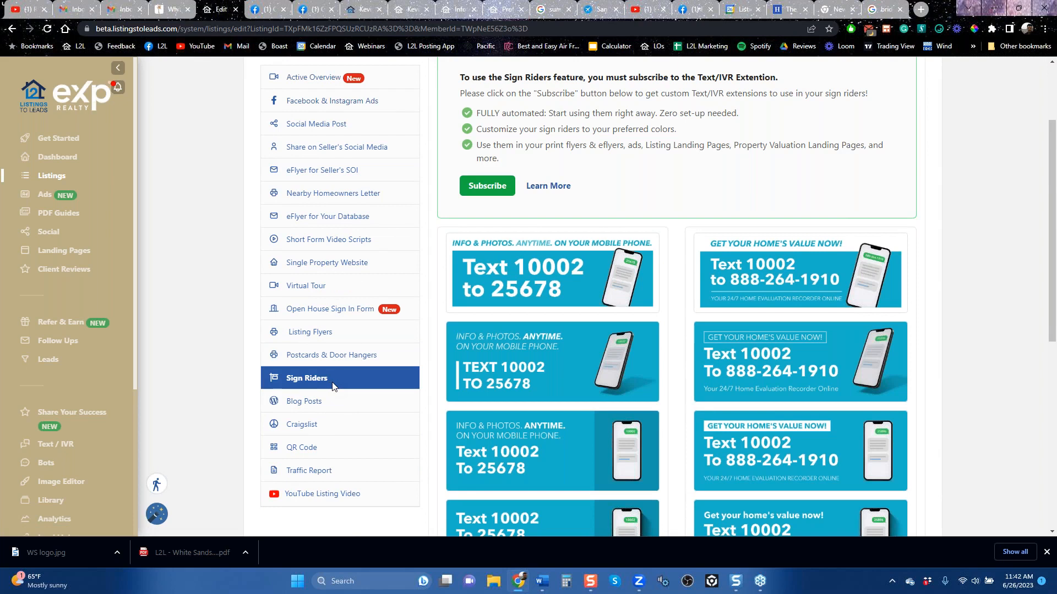
mouse_move(568, 295)
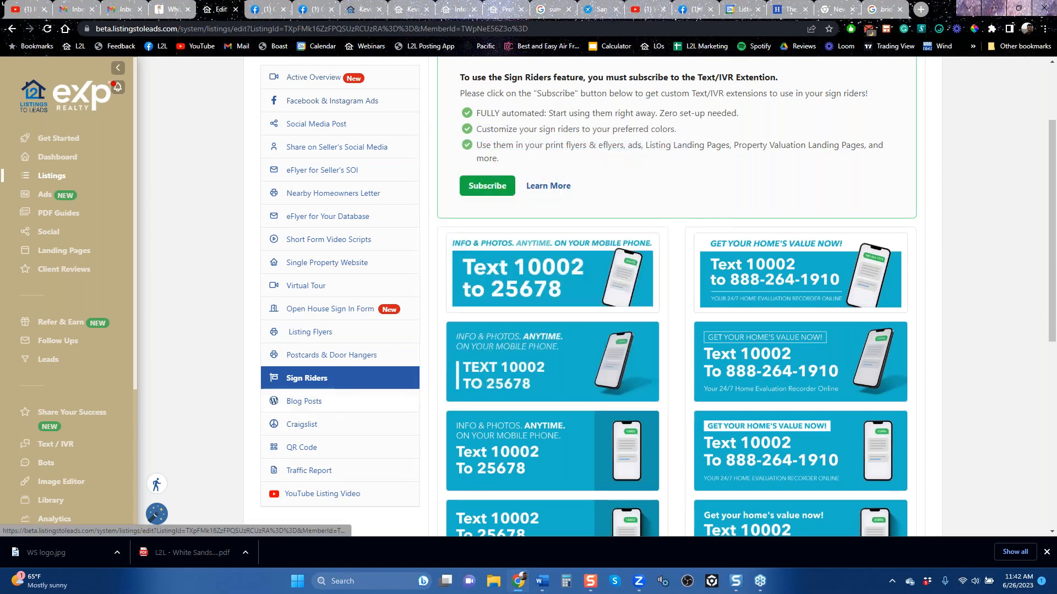
left_click(306, 402)
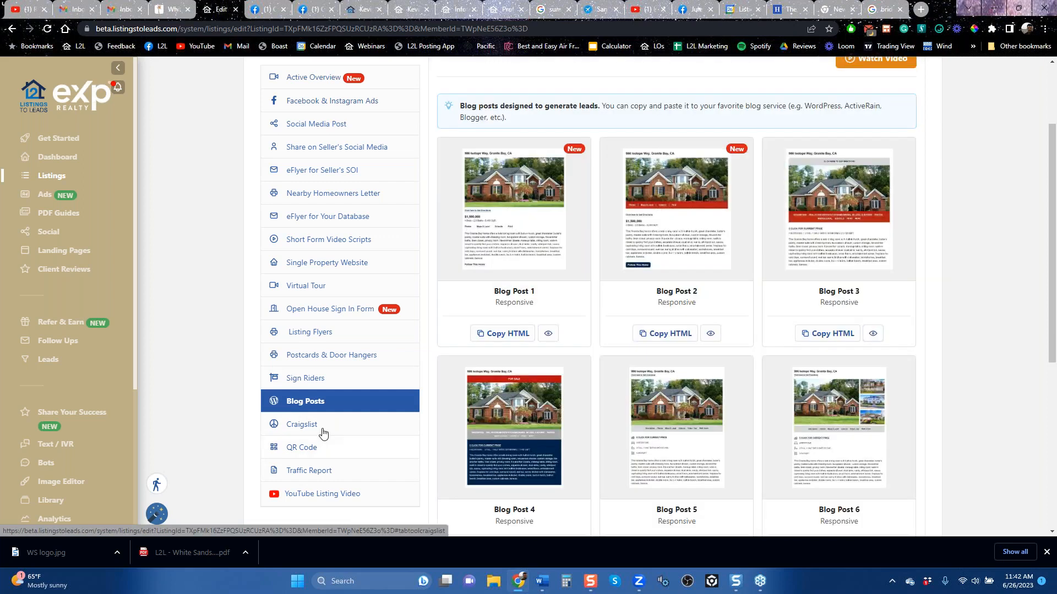
Step: Open the listing's Craigslist tool and review the L2L Posting App instructions and preview
left_click(323, 434)
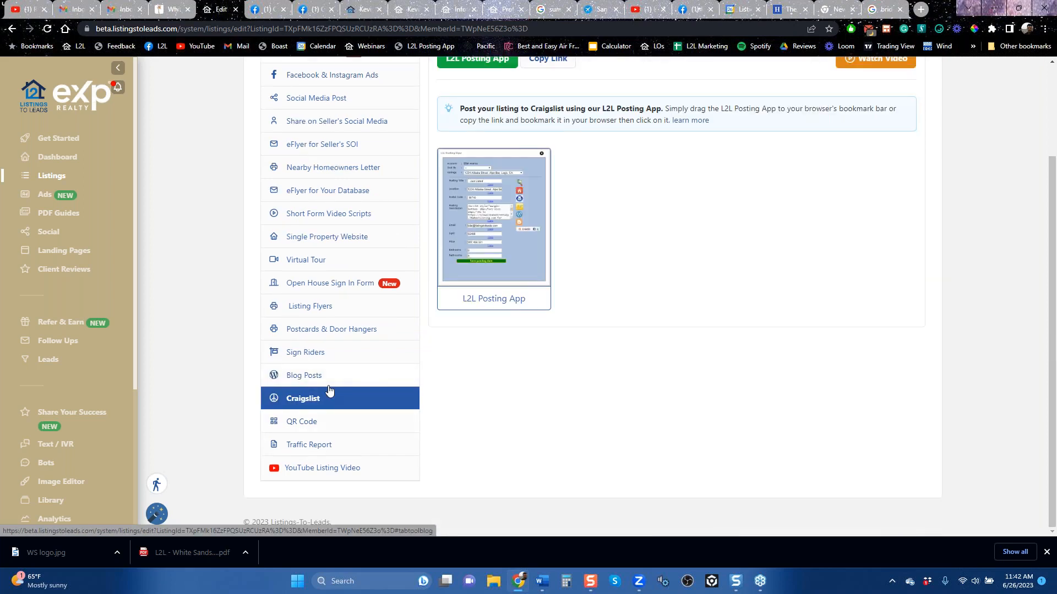
scroll(473, 417, "up", 3)
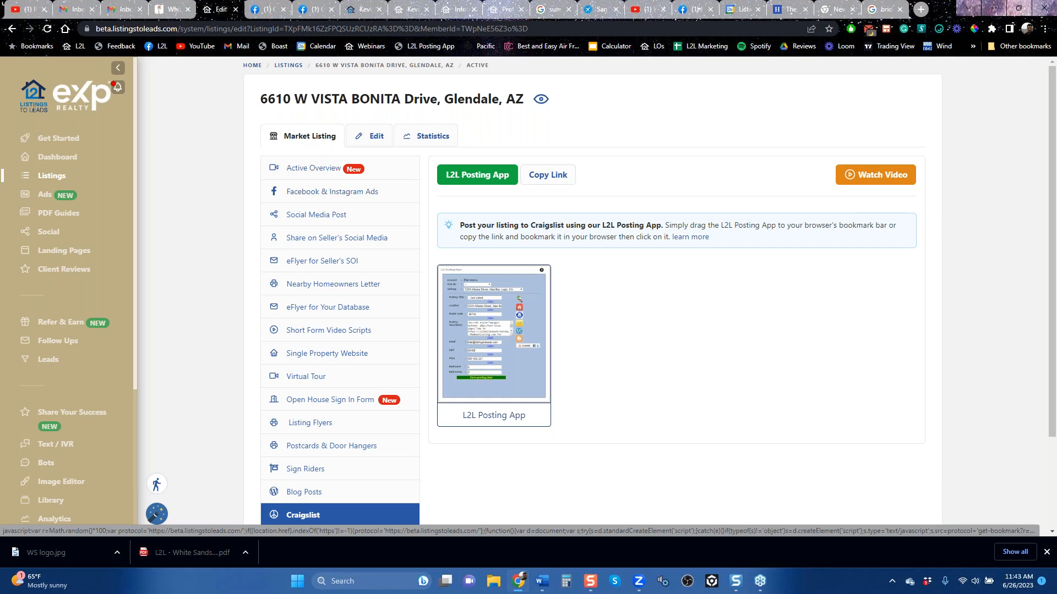
scroll(254, 445, "down", 2)
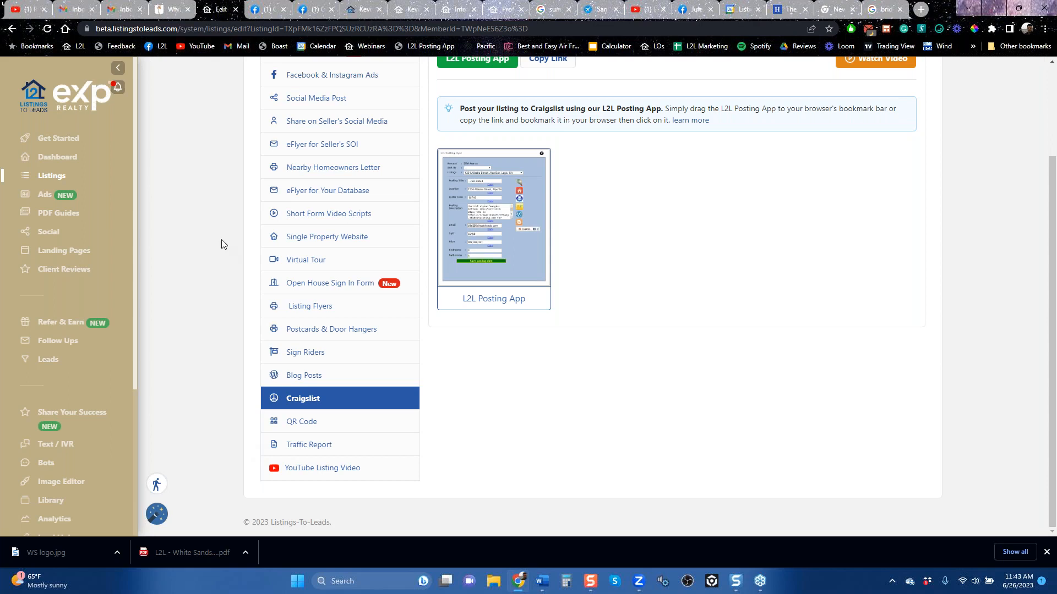
Step: Switch to Facebook, close the open chat window, and open Marketplace from the home feed
left_click(319, 11)
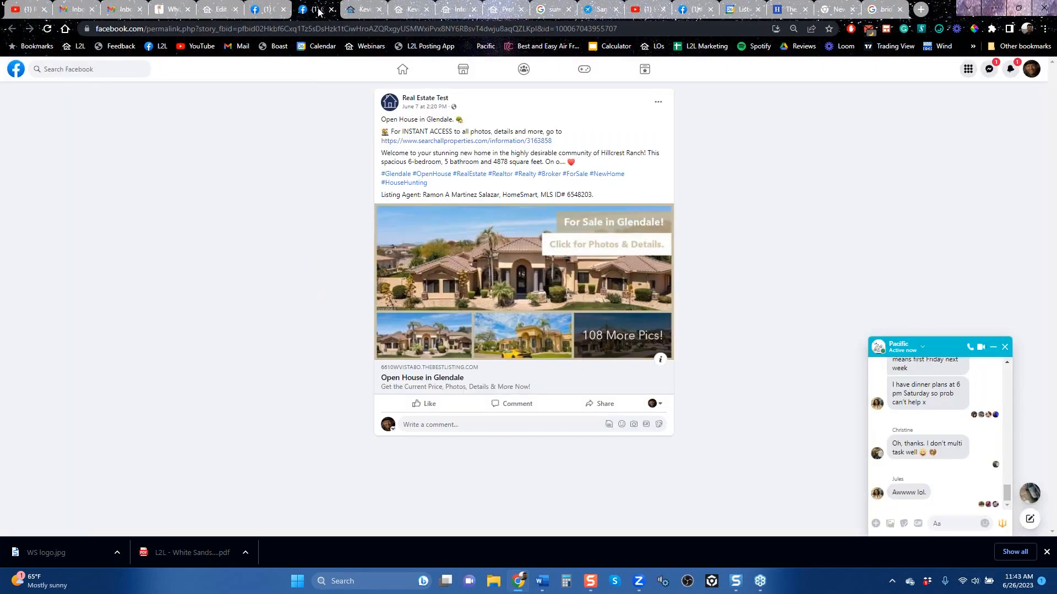
left_click(402, 74)
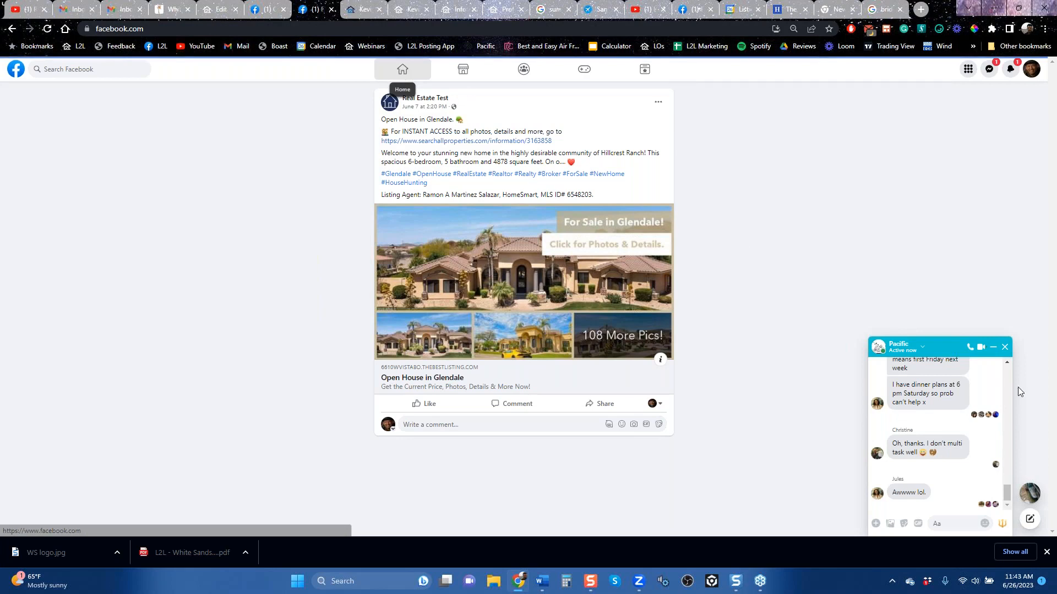
left_click(1005, 352)
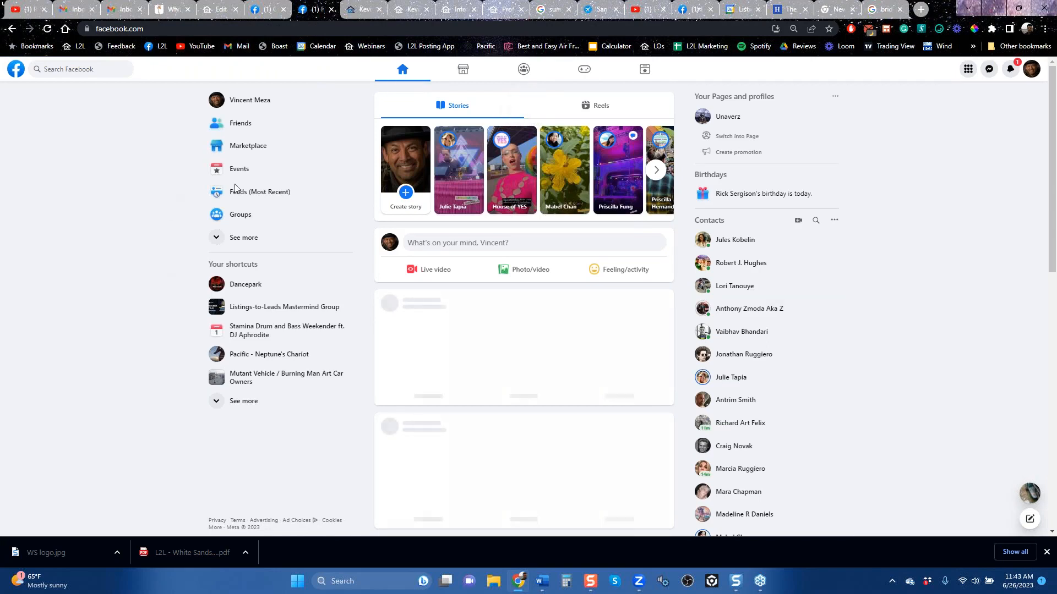
left_click(252, 145)
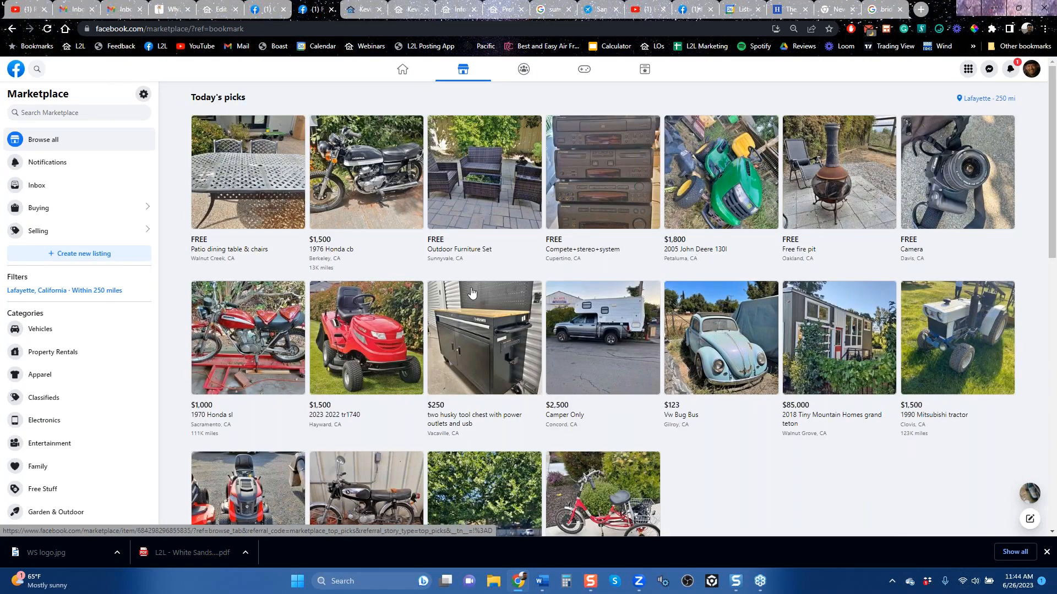
Step: View the 2005 John Deere 130l item's details, return to Marketplace, and browse today's picks
left_click(716, 184)
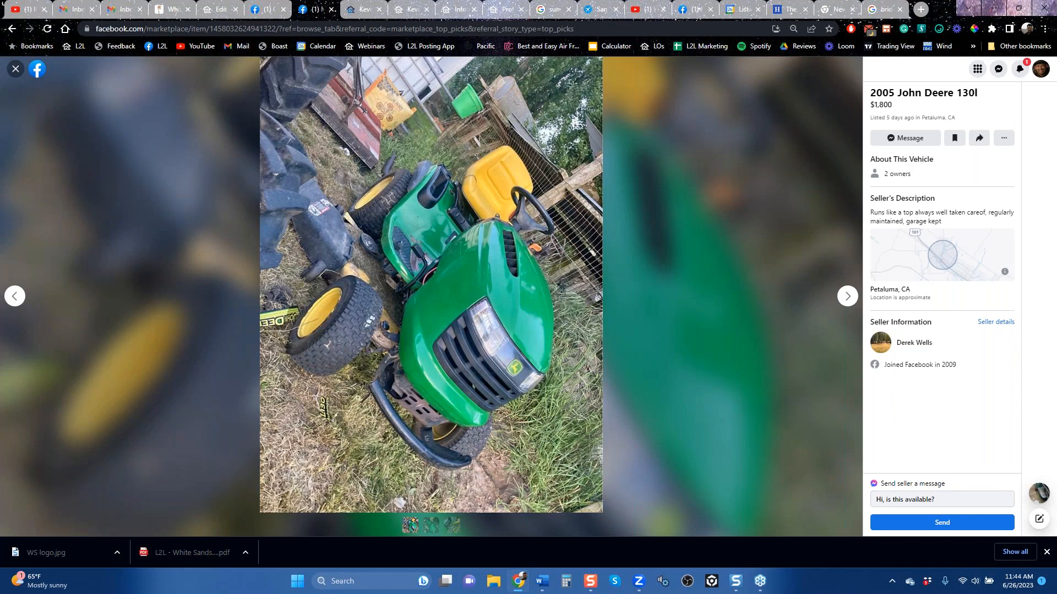
left_click(15, 71)
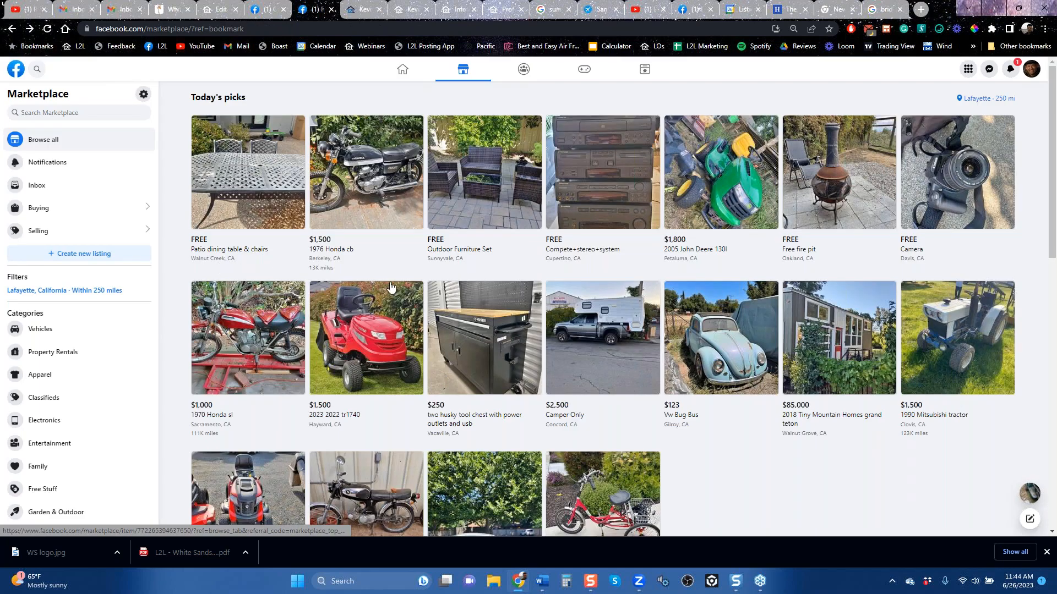
scroll(379, 160, "down", 3)
scroll(463, 70, "up", 4)
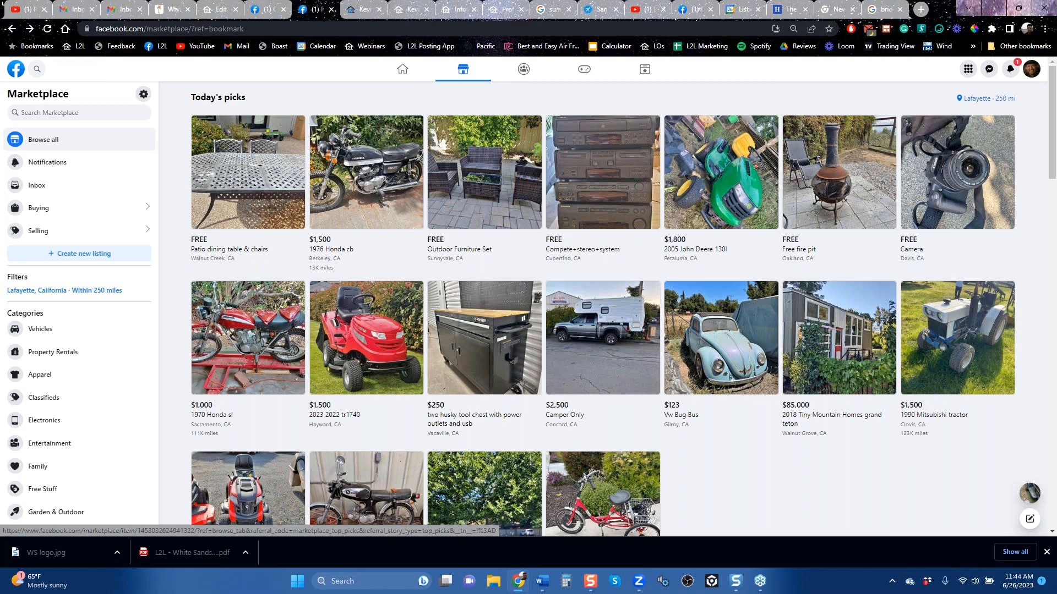
Step: Switch back to the listing in Listings-to-Leads and view its QR Code and download option
left_click(219, 10)
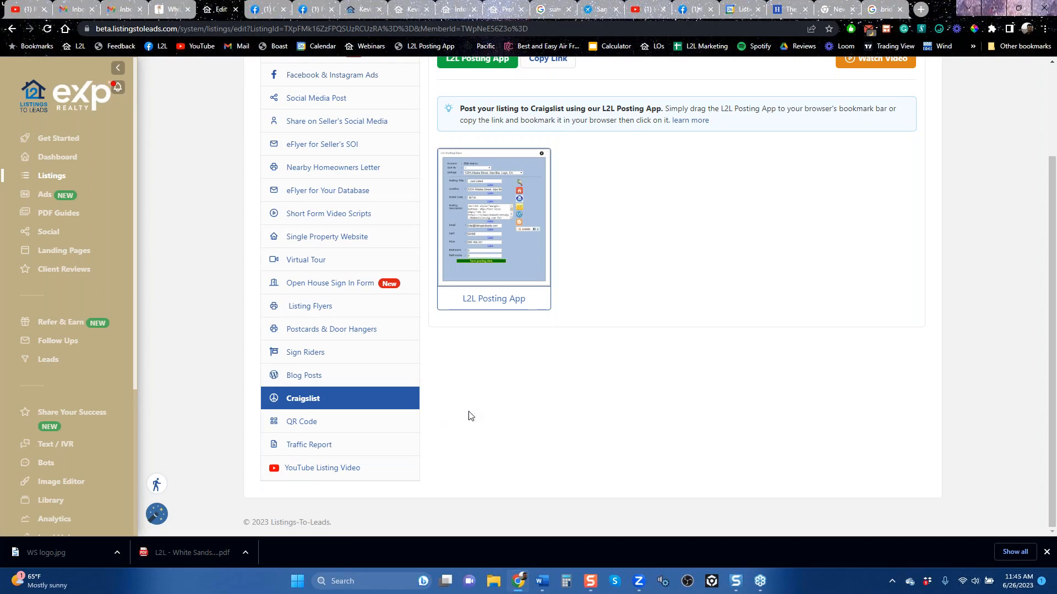
left_click(298, 421)
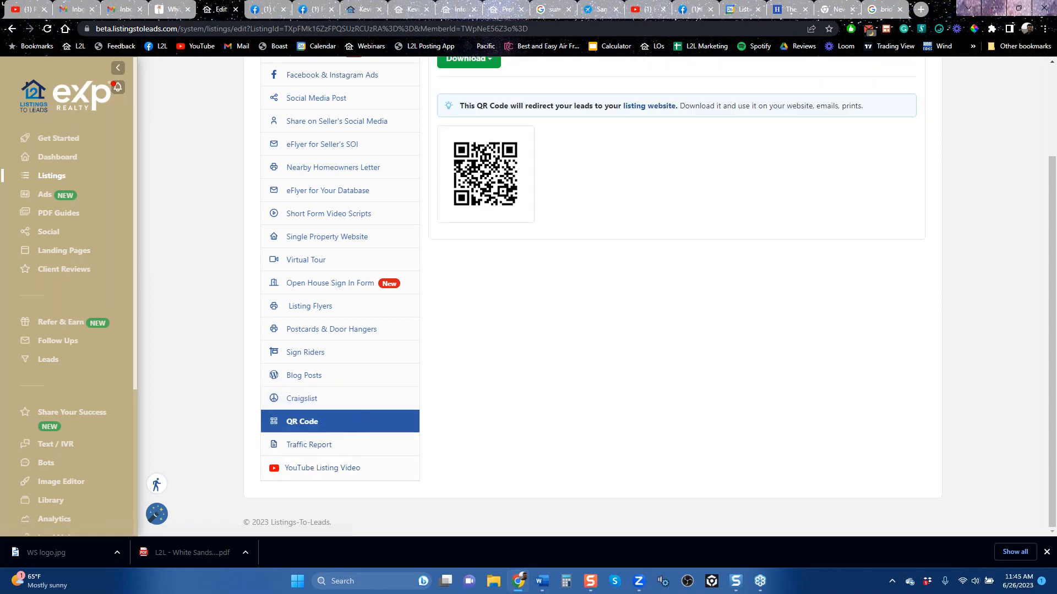
scroll(323, 307, "up", 2)
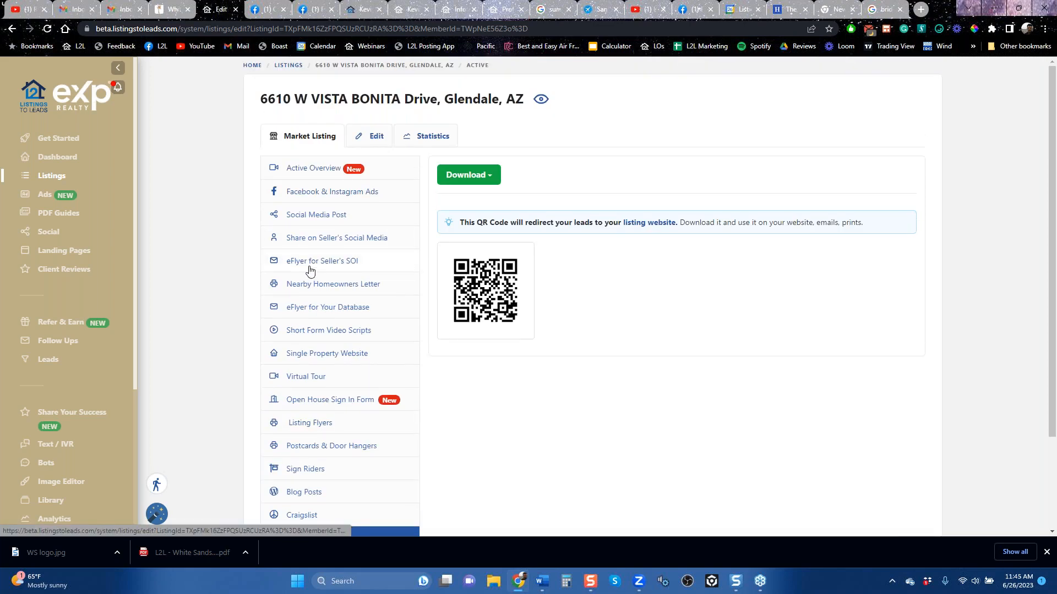
Step: Browse the PDF Guides library and check the marketing options for the Property Watch buyer guide
left_click(62, 214)
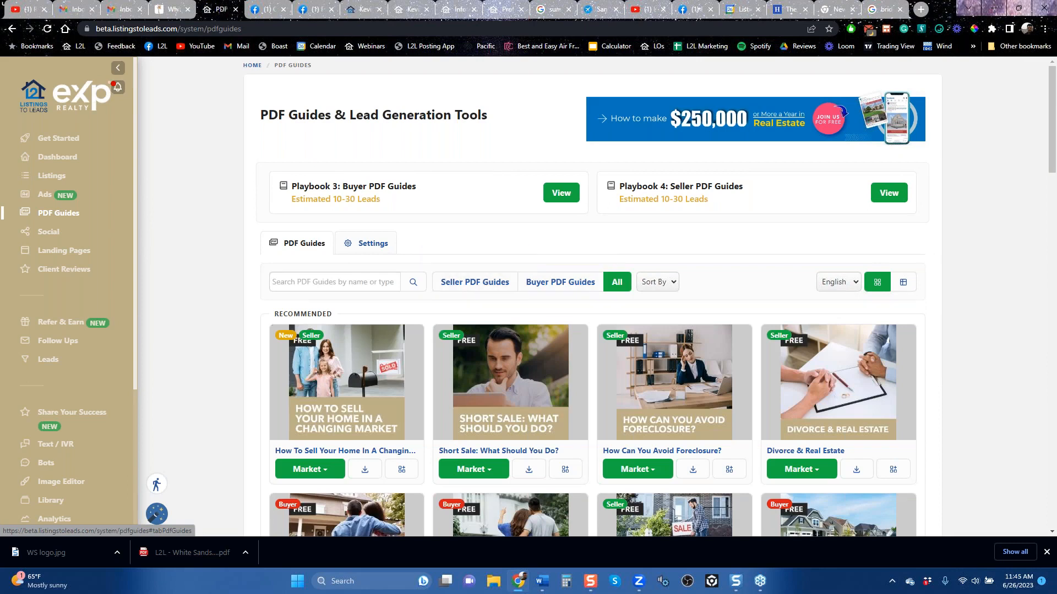
scroll(633, 408, "down", 5)
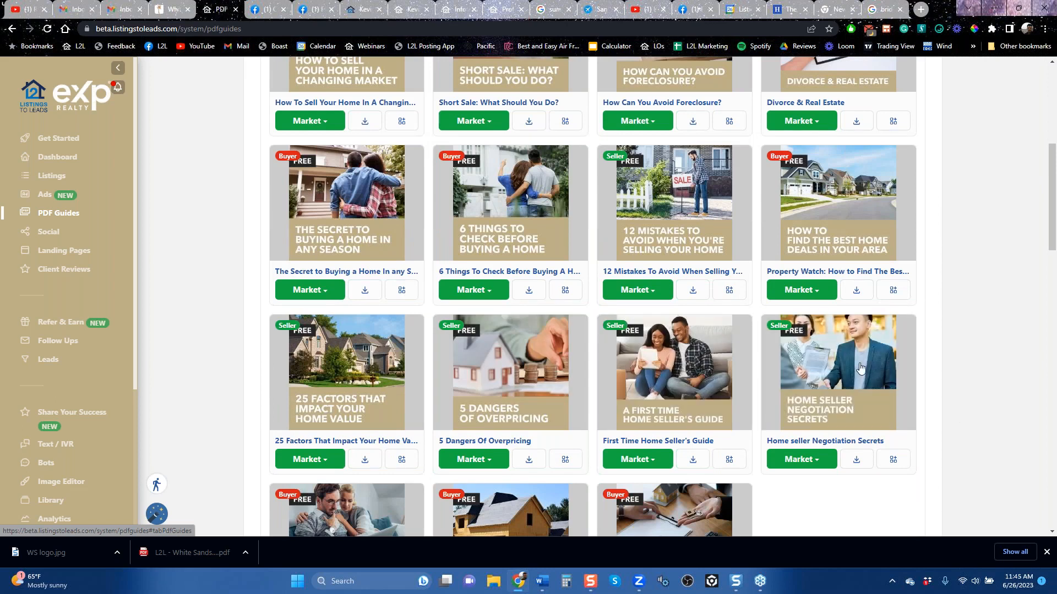
left_click(801, 290)
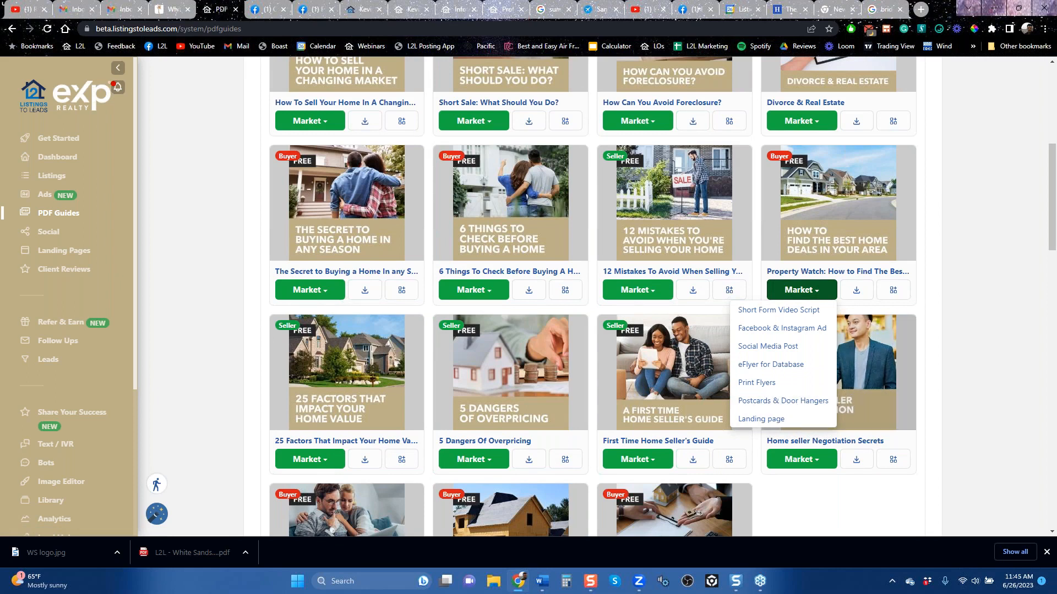
scroll(798, 410, "up", 3)
scroll(908, 437, "up", 3)
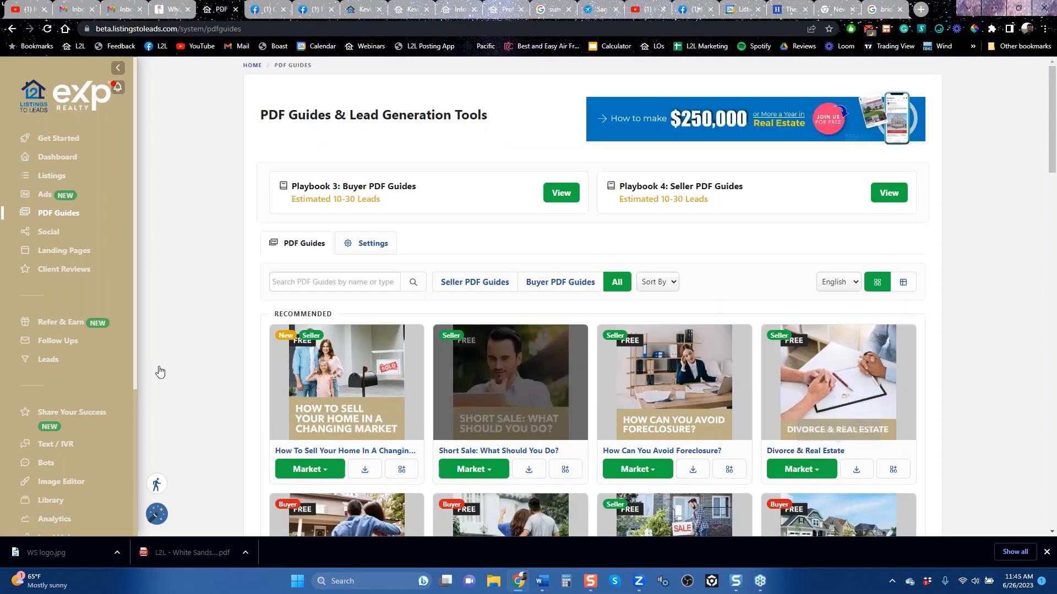
Step: Start a Facebook PDF guide ad for the Divorce & Real Estate guide with the Lead Ads objective
left_click(45, 202)
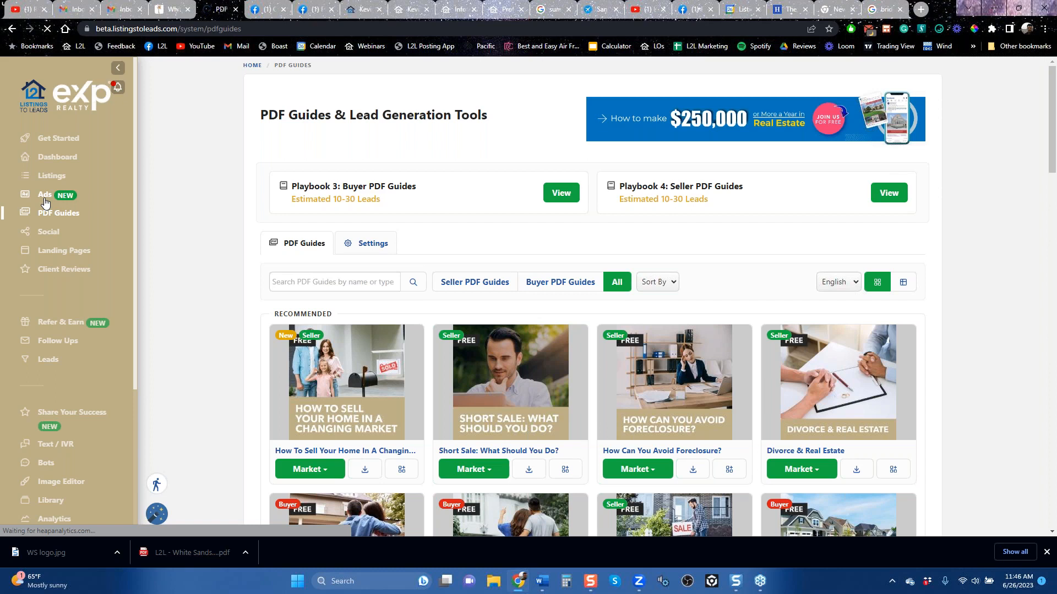
left_click(46, 203)
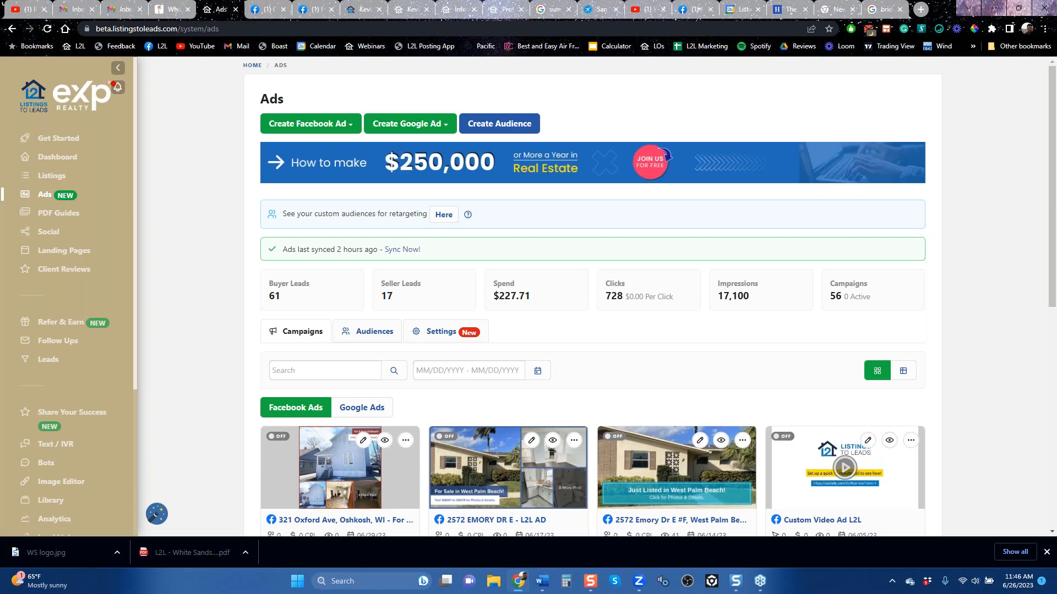
left_click(326, 125)
left_click(306, 182)
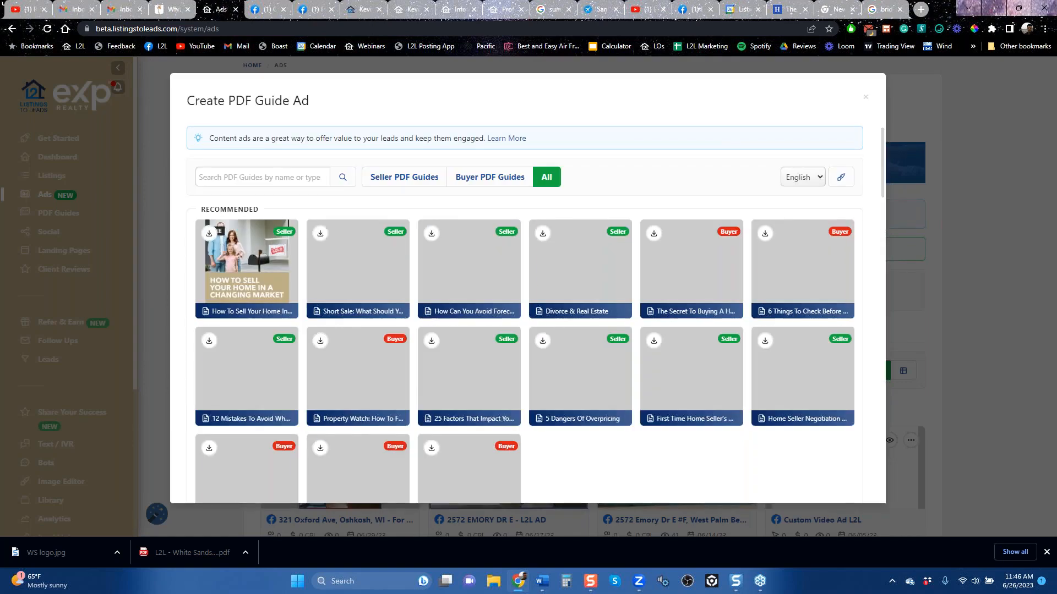
mouse_move(590, 269)
left_click(584, 272)
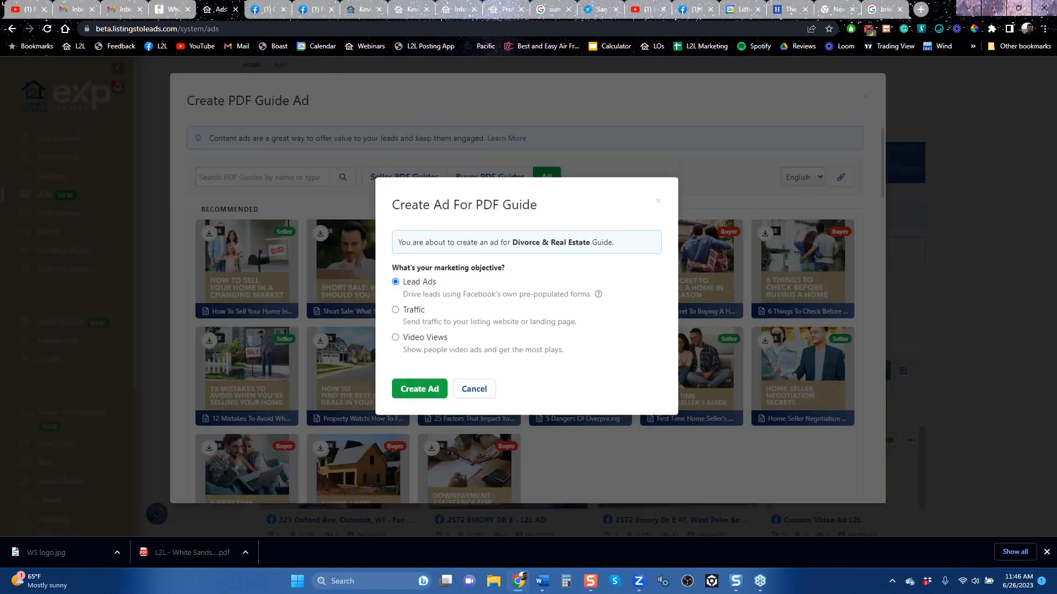
left_click(419, 389)
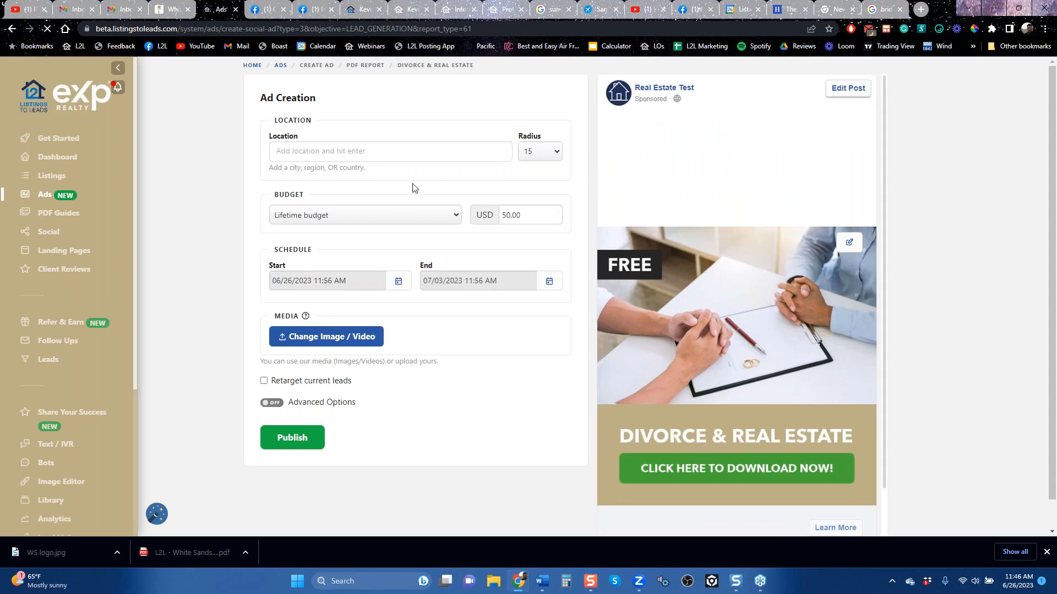
Step: Set the ad's location to Concord, California, United States with a radius of 40
left_click(384, 156)
type("concord")
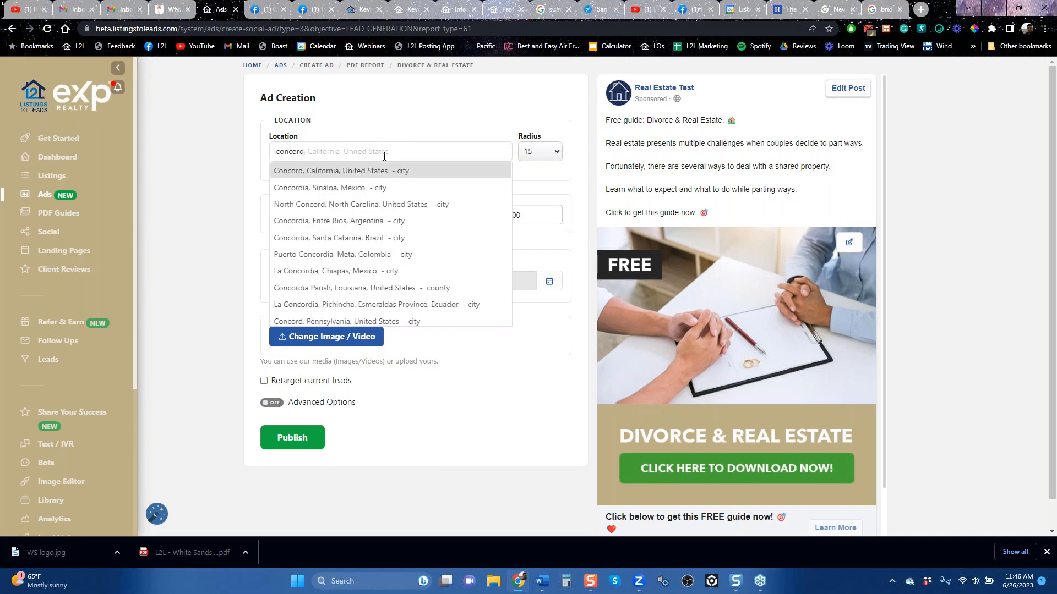
key("Return")
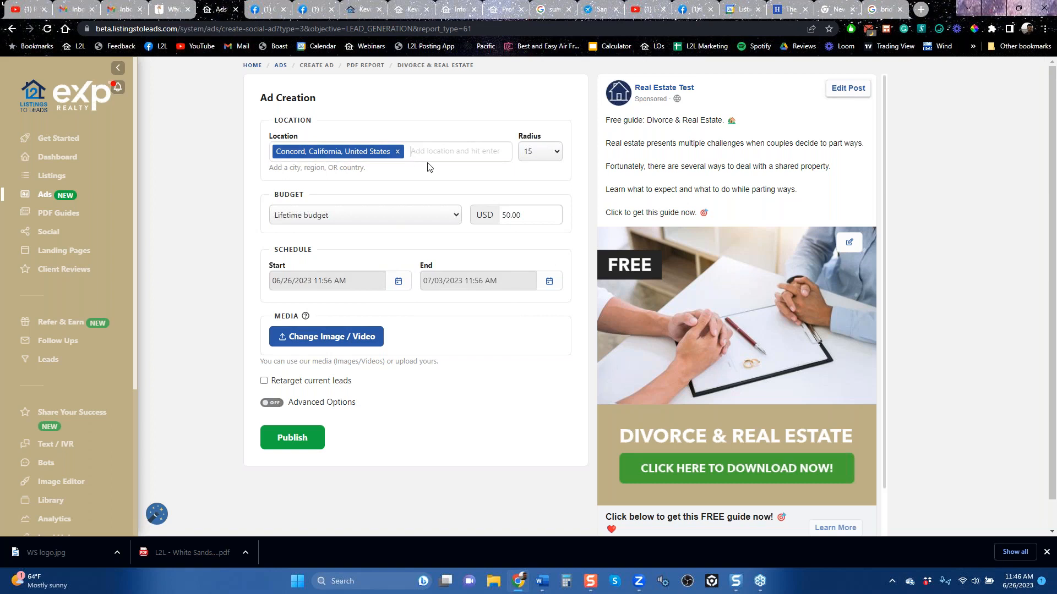
left_click(538, 157)
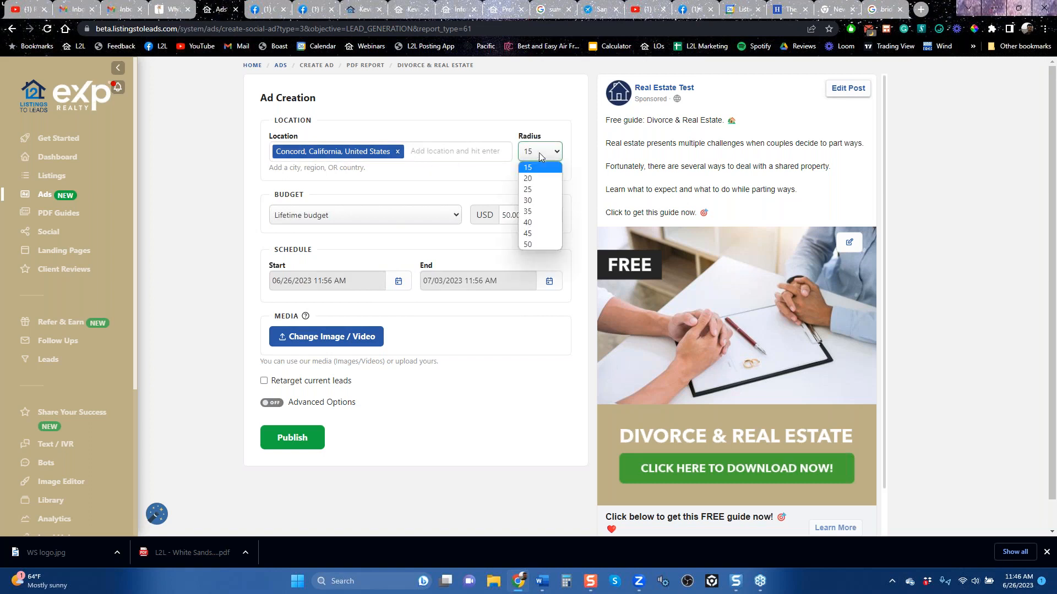
left_click(542, 223)
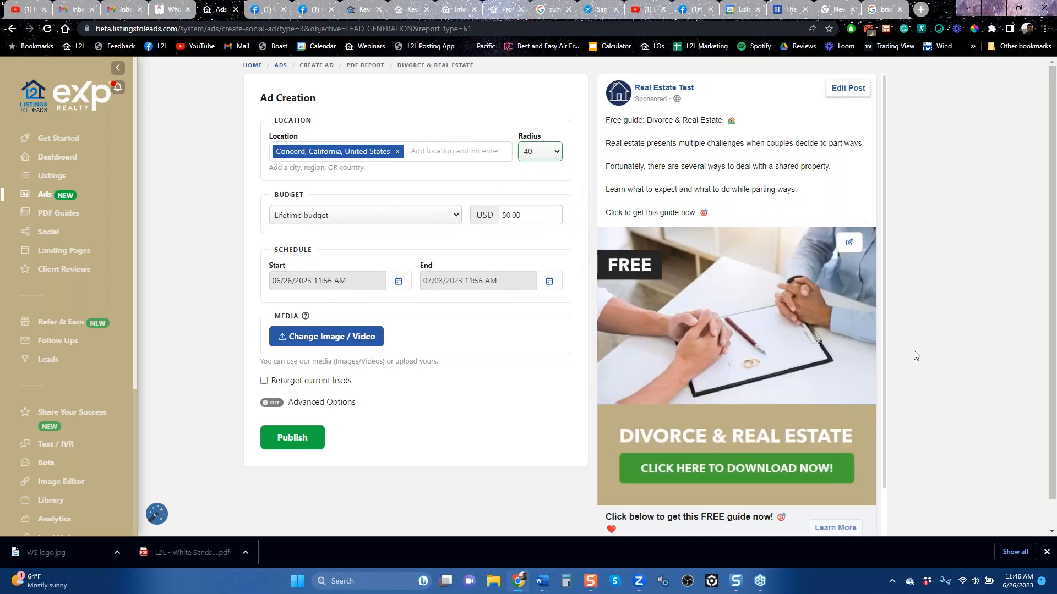
Step: Review the Divorce & Real Estate ad's preview and its lifetime budget amount
scroll(911, 380, "down", 1)
scroll(908, 392, "down", 1)
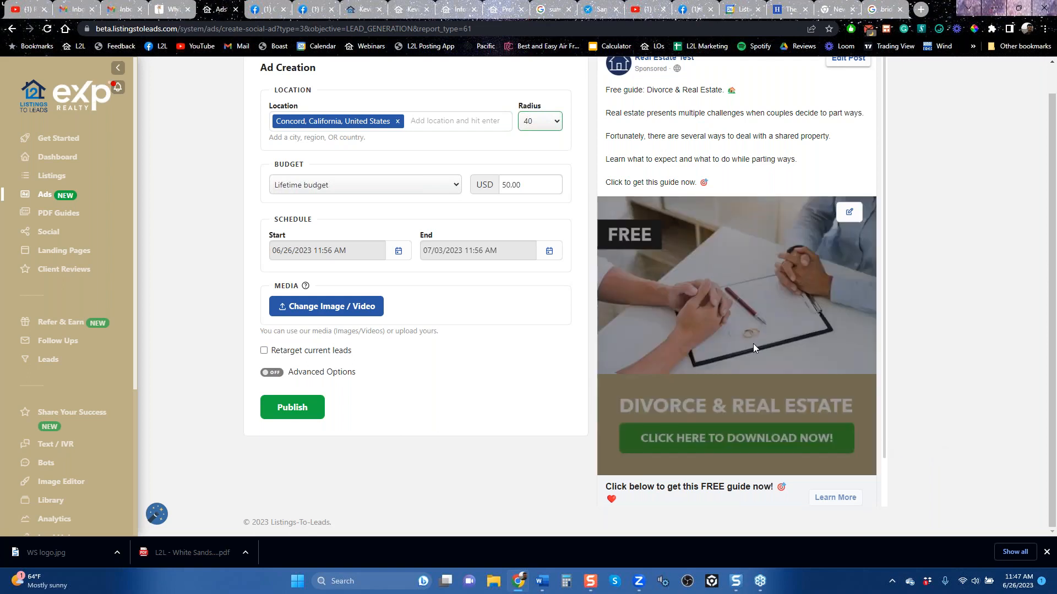
left_click_drag(539, 184, 497, 193)
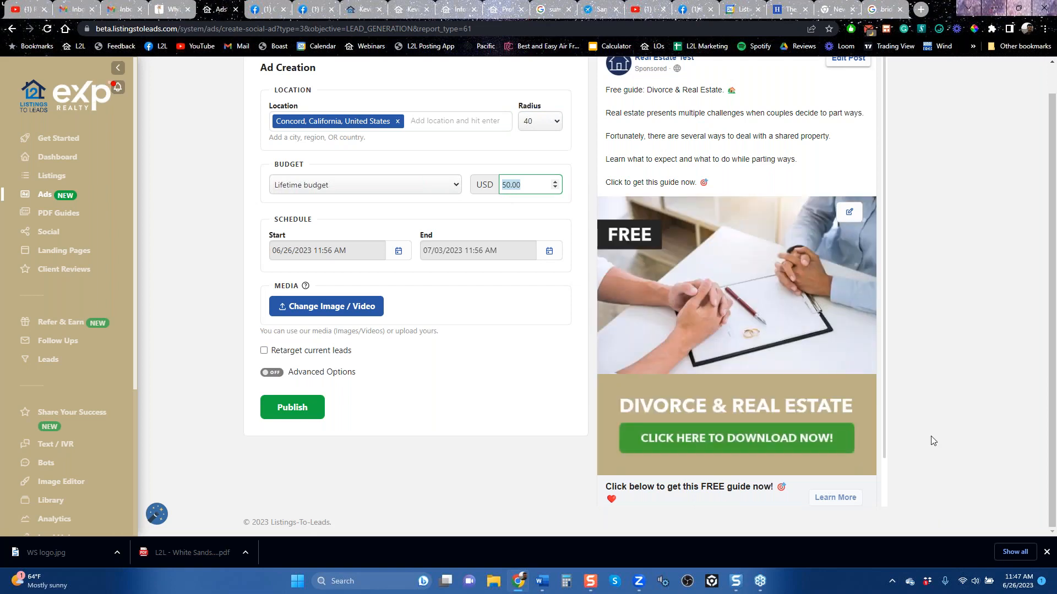
scroll(930, 438, "up", 1)
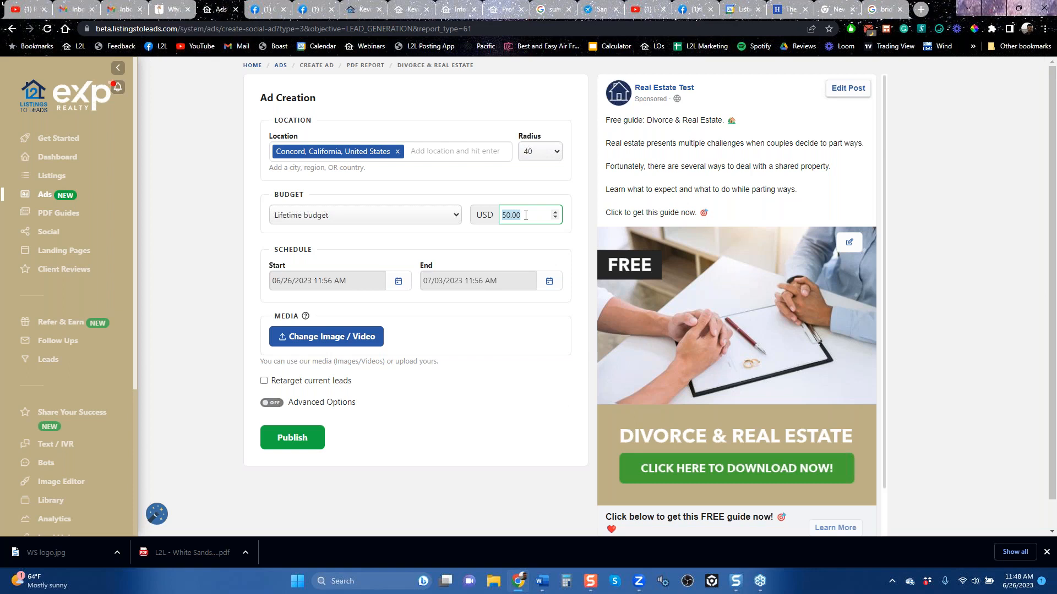
left_click(12, 28)
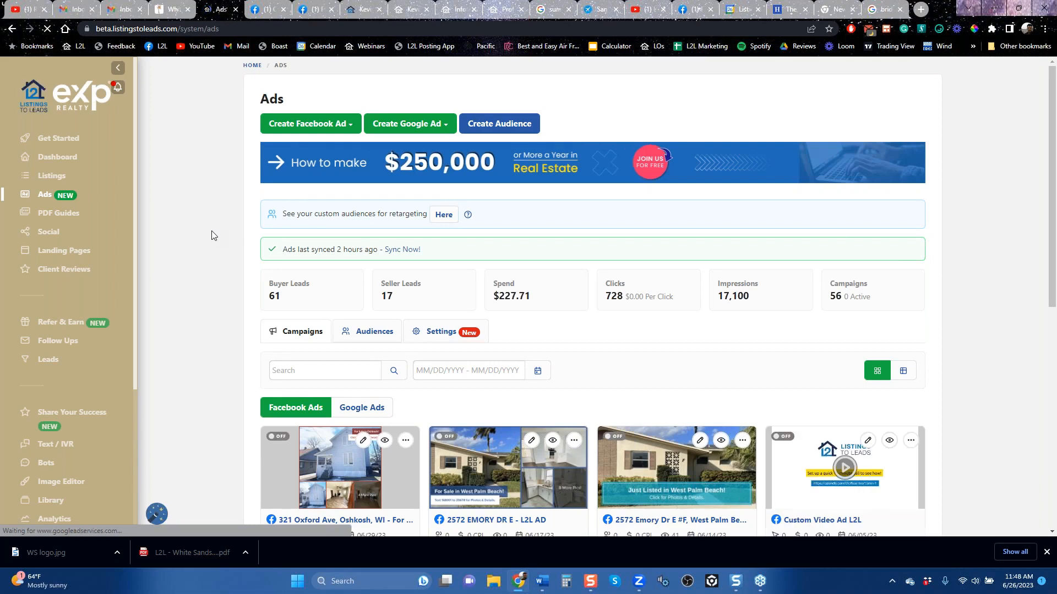
left_click(317, 130)
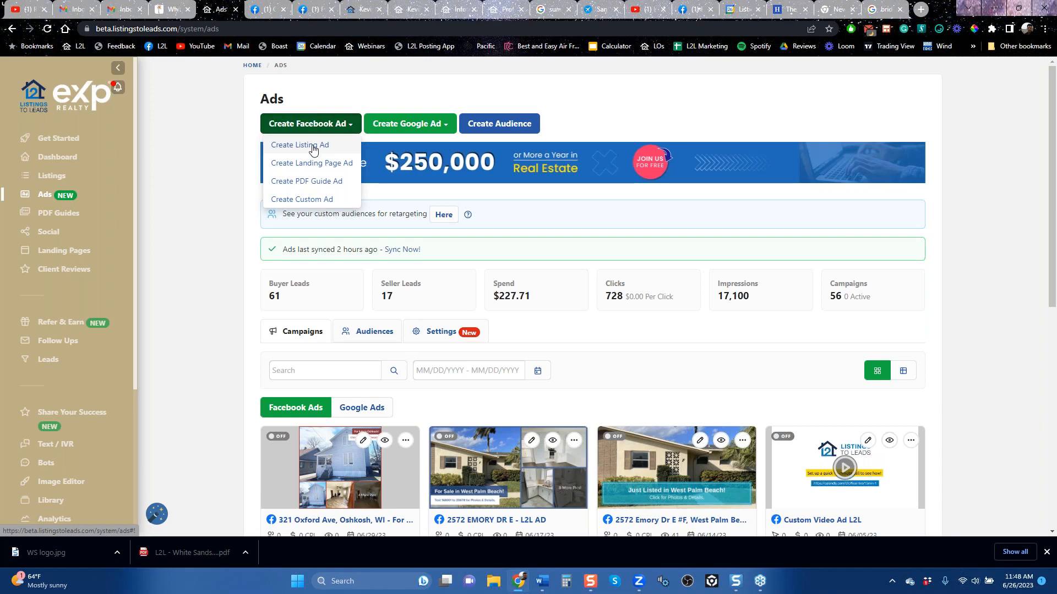
left_click(313, 148)
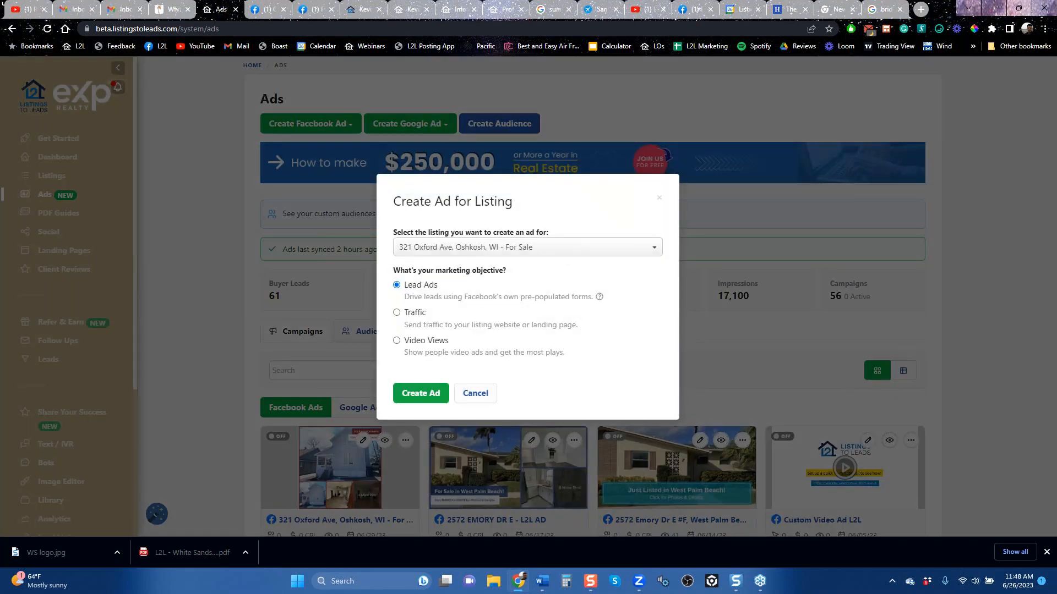
left_click(417, 394)
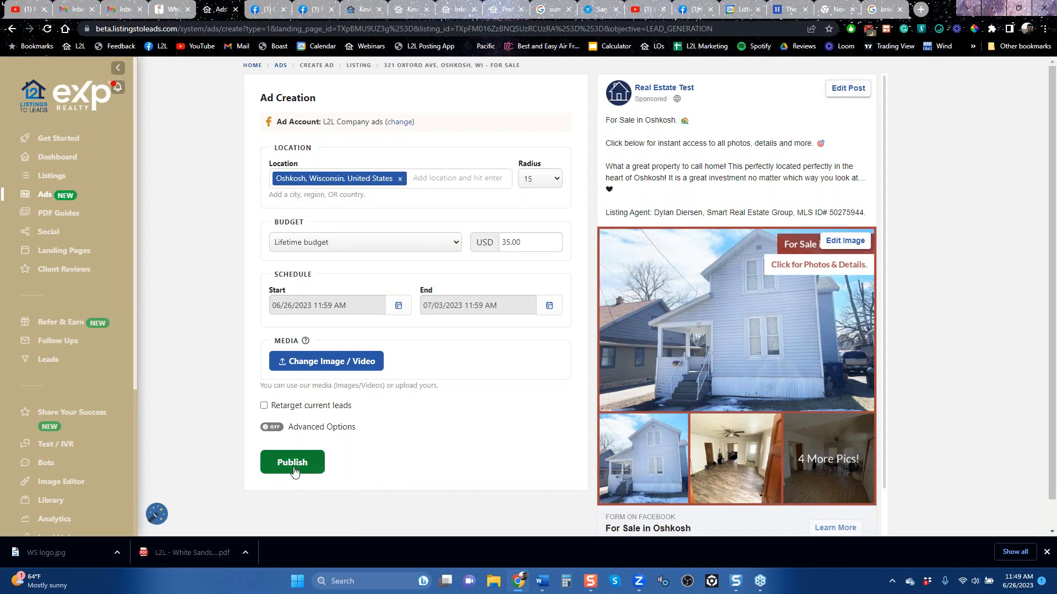
Step: Set the Oshkosh listing ad's lifetime budget to 100 USD
scroll(490, 399, "down", 1)
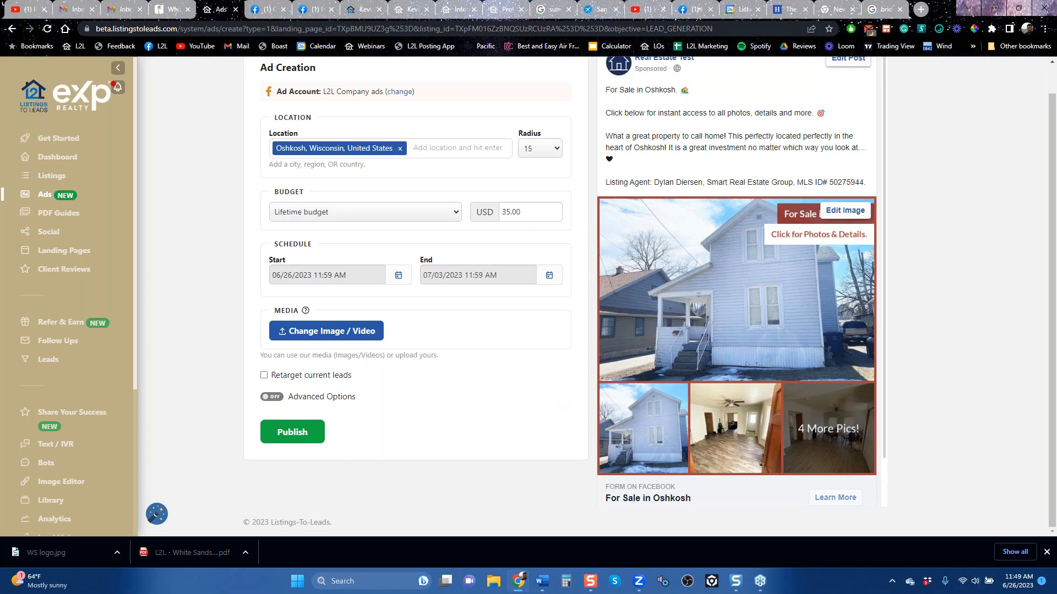
double_click(507, 215)
scroll(502, 183, "up", 1)
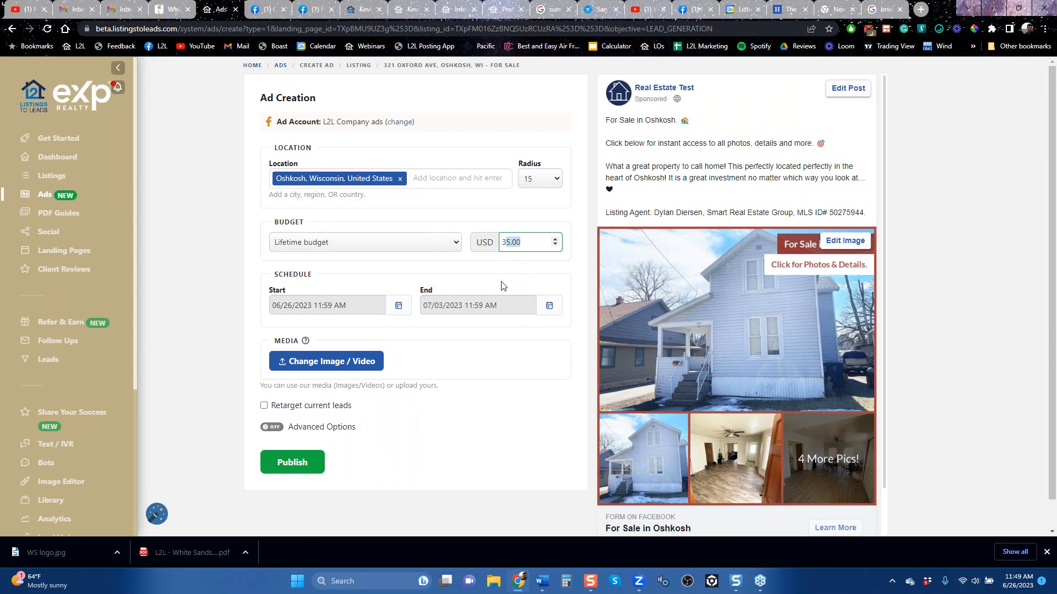
left_click(527, 242)
left_click_drag(527, 242, 502, 243)
type("100")
Step: Widen the Oshkosh listing ad's location radius to 50
left_click(555, 180)
left_click(556, 181)
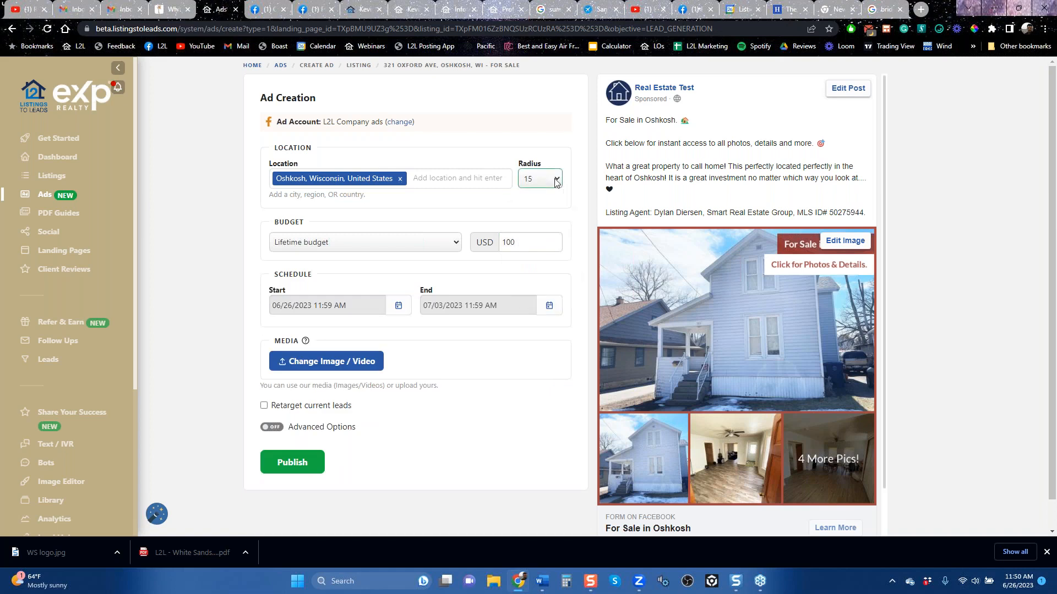
left_click(556, 181)
left_click(542, 246)
left_click(549, 185)
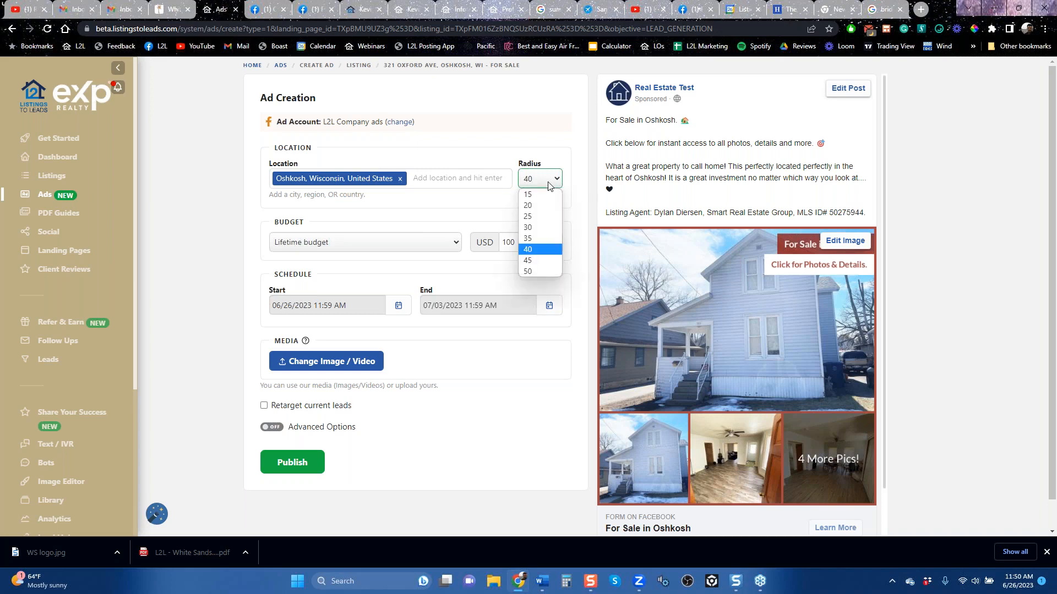
left_click(551, 274)
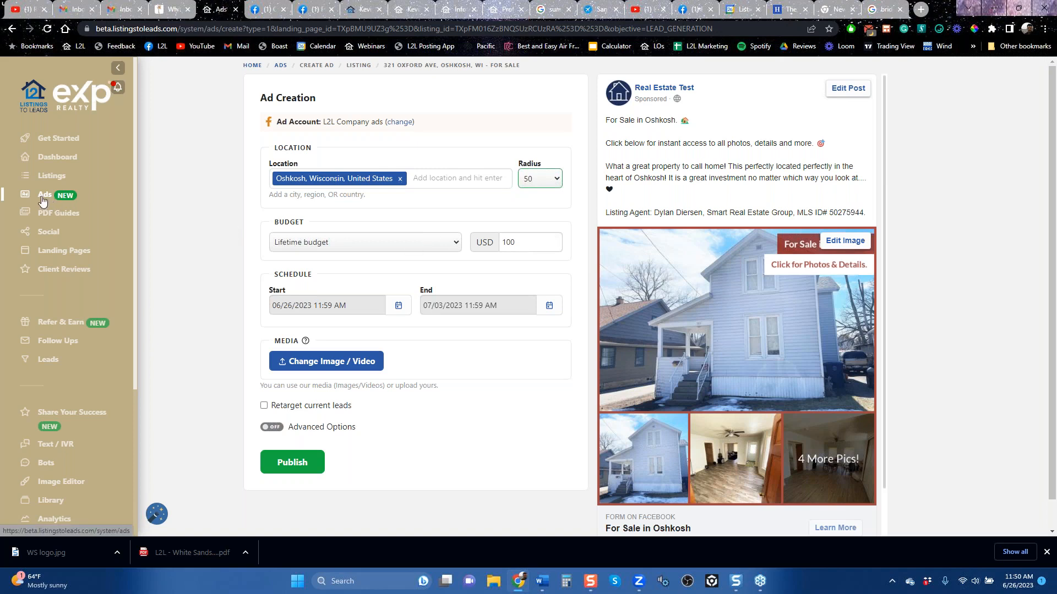
Step: Leave the listing ad and start a Facebook landing page ad for Free Home Values with the Lead Ads objective
left_click(16, 32)
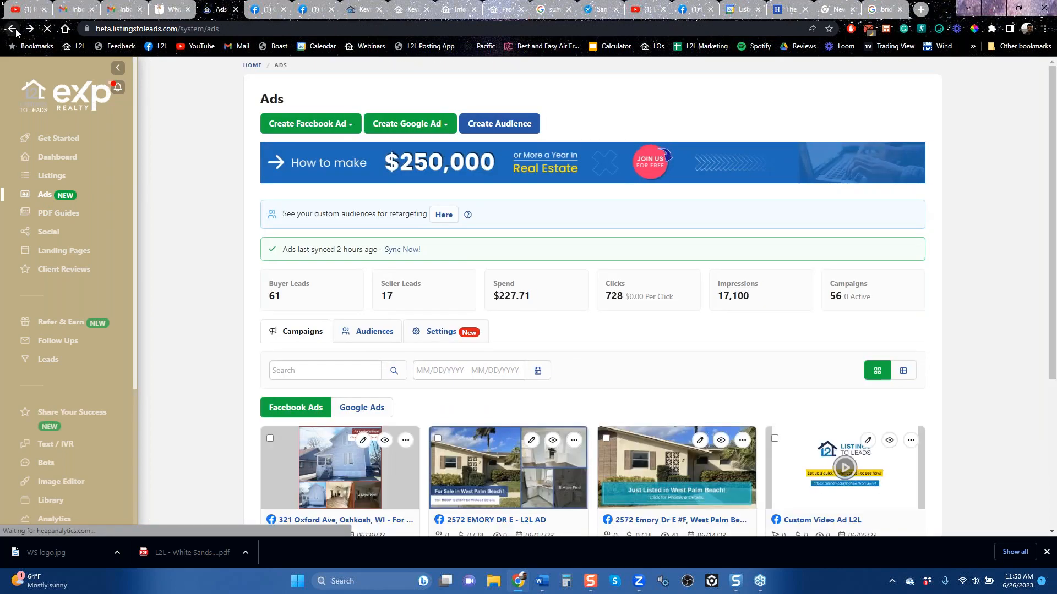
left_click(330, 130)
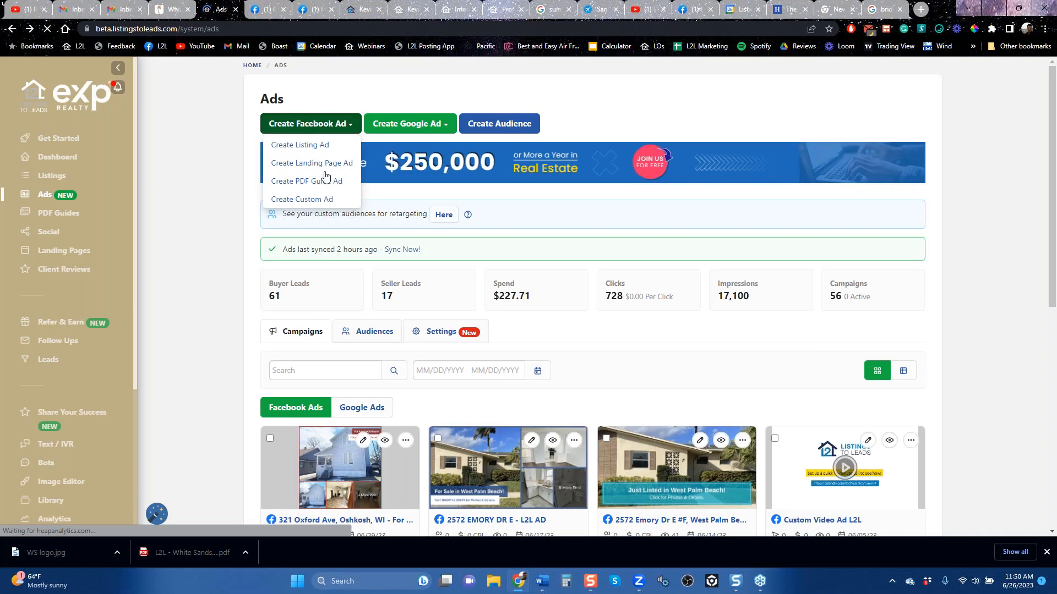
left_click(311, 164)
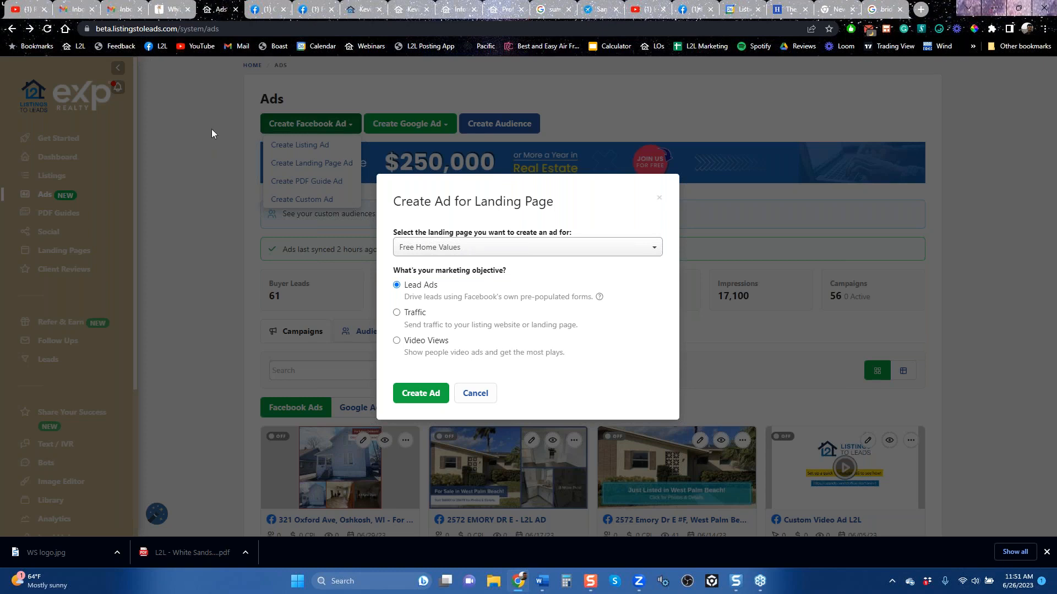
left_click(660, 197)
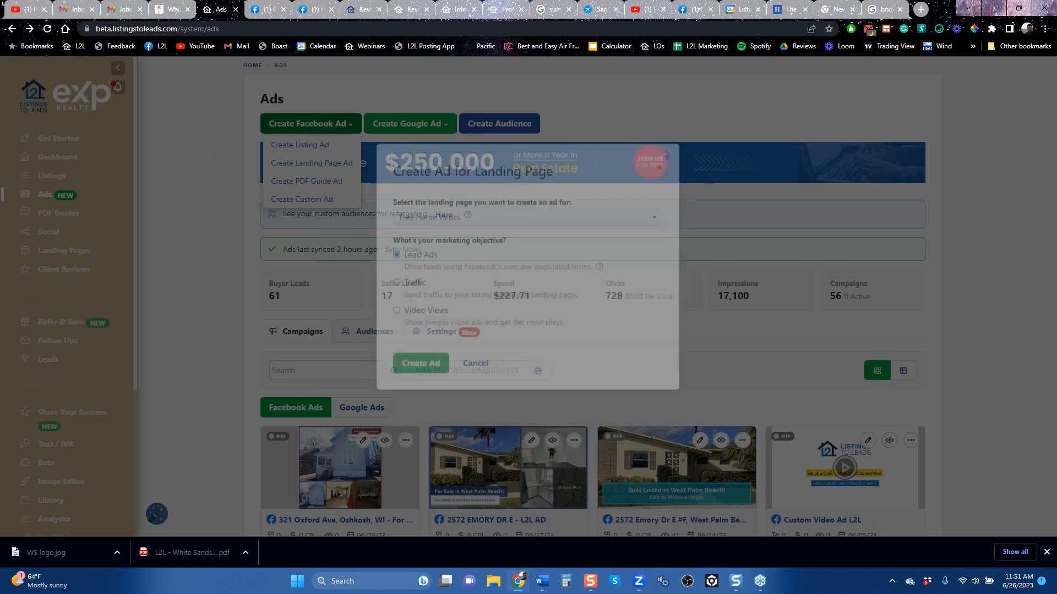
left_click(309, 163)
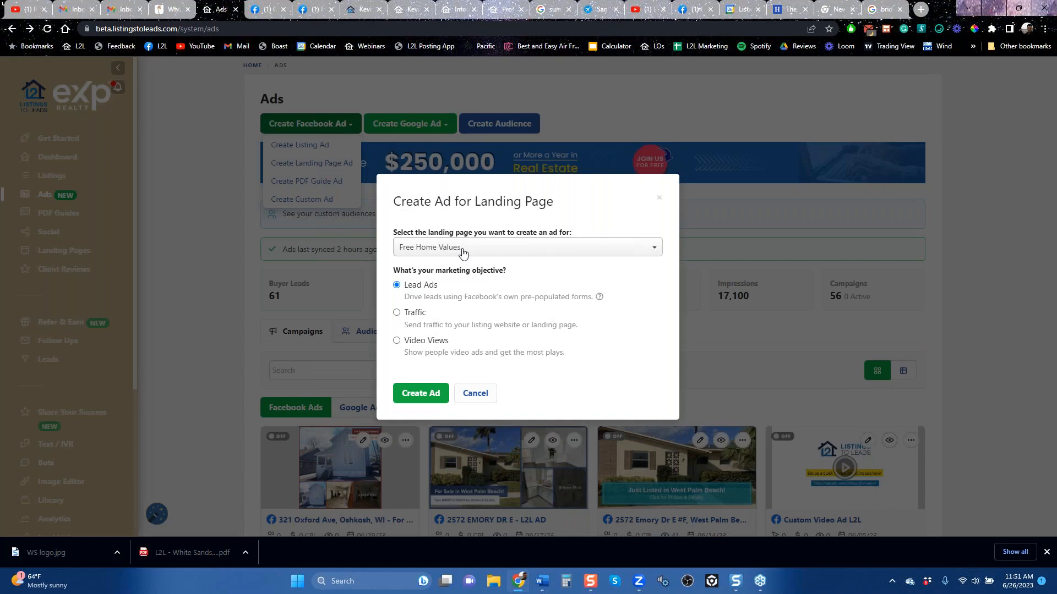
left_click(424, 396)
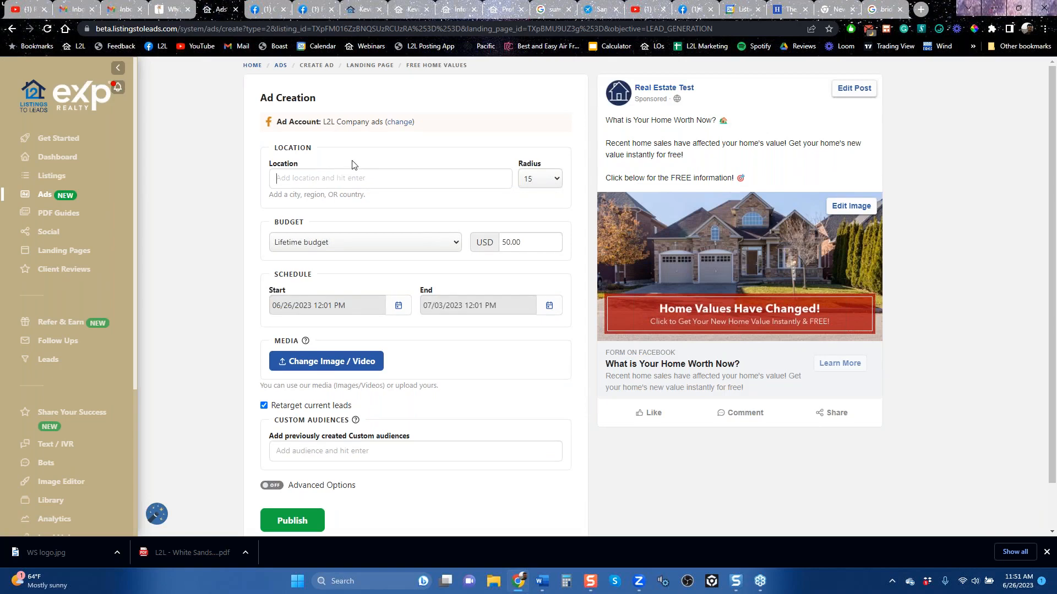
Step: Set the Free Home Values ad's location to Lafayette, California, United States
type("lafayette,")
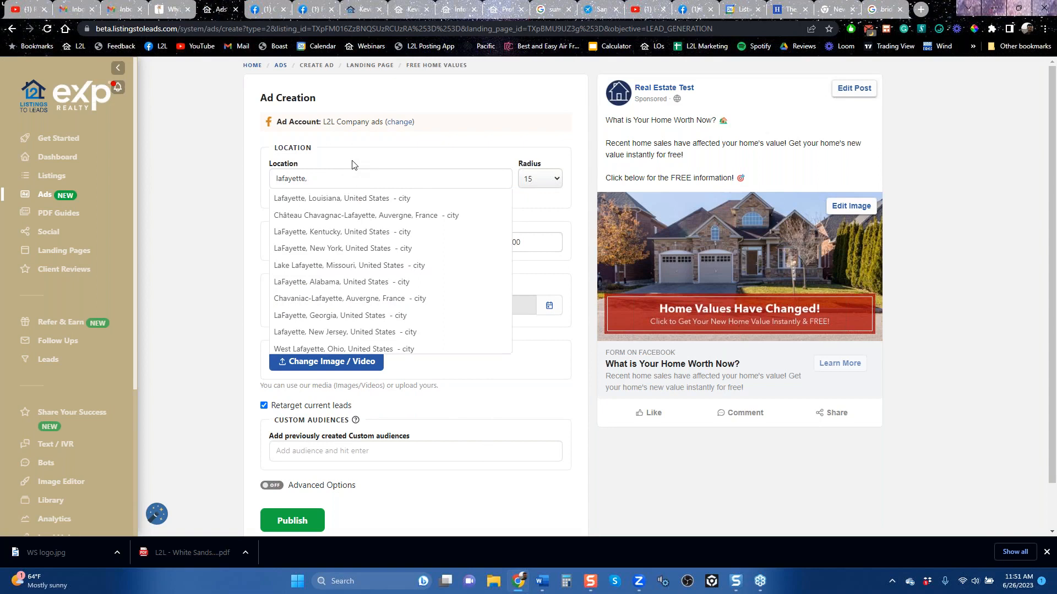
type("cca")
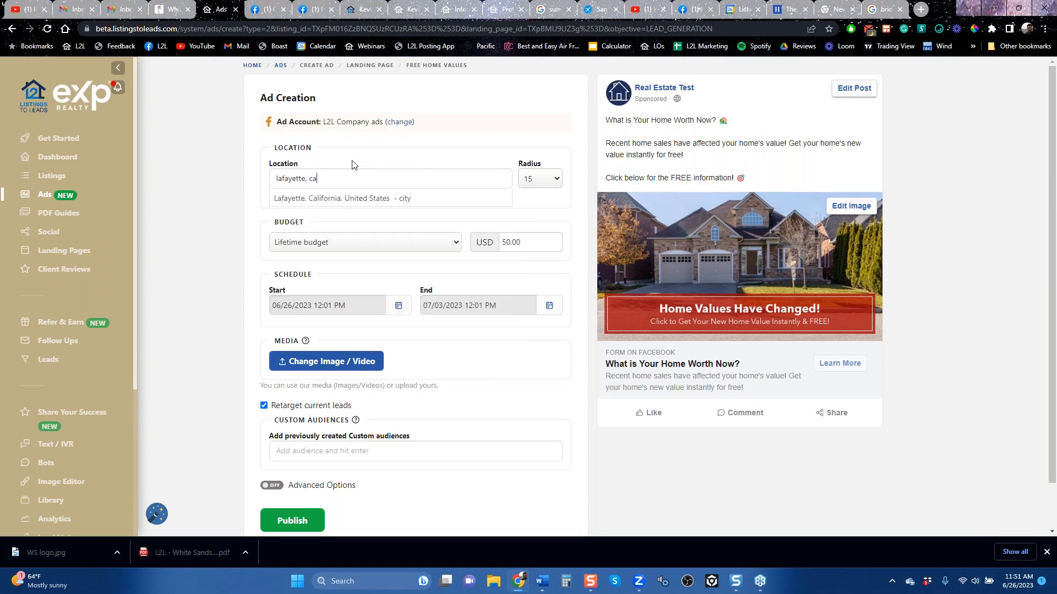
left_click(351, 198)
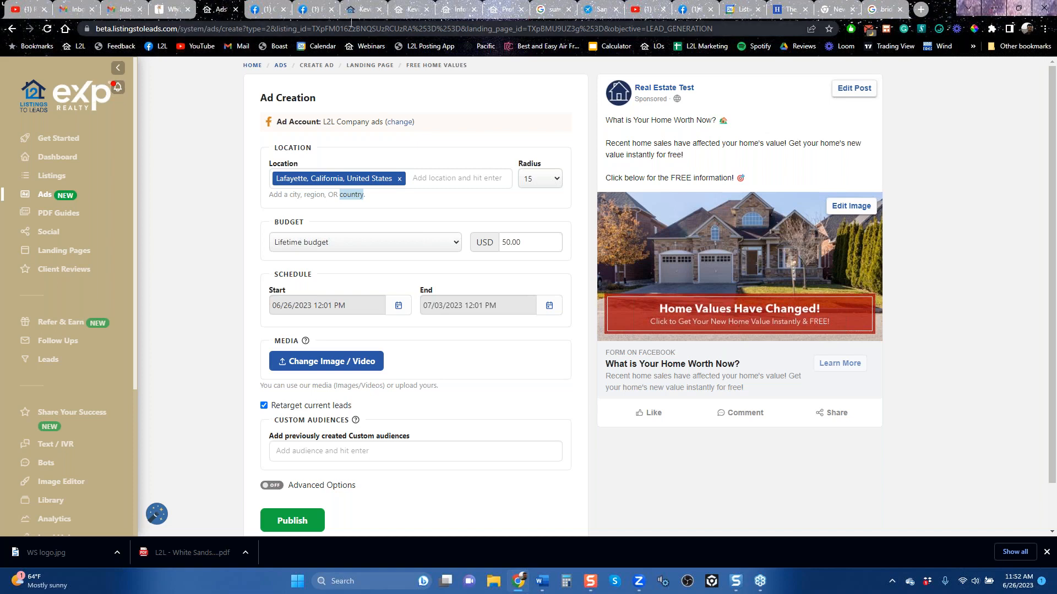
Step: Close three leftover website pages in the browser, including Information Submission Form For Lafayette and Professional Home Valuation
left_click(427, 10)
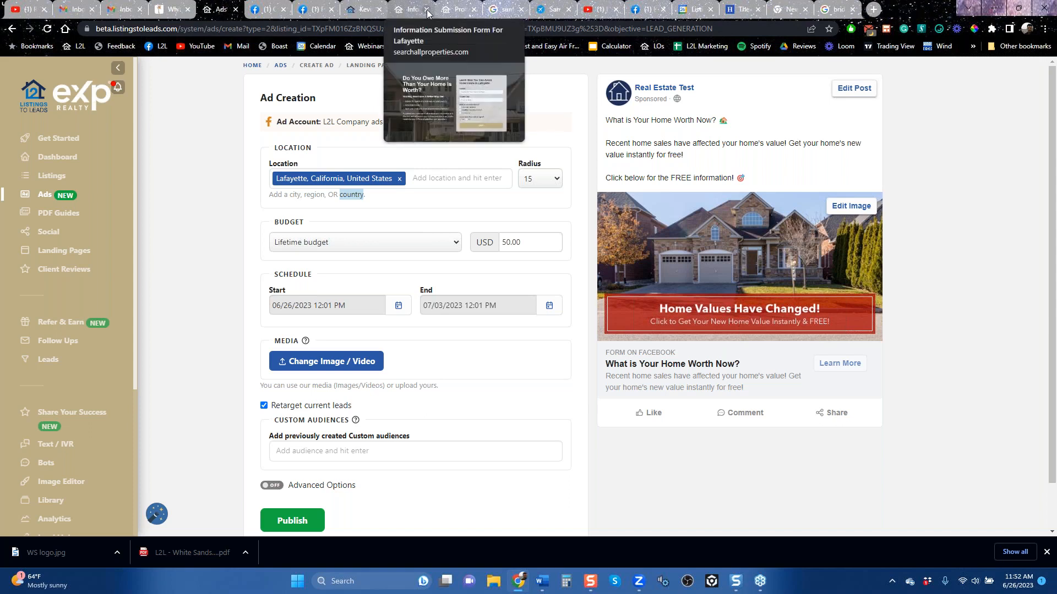
left_click(427, 10)
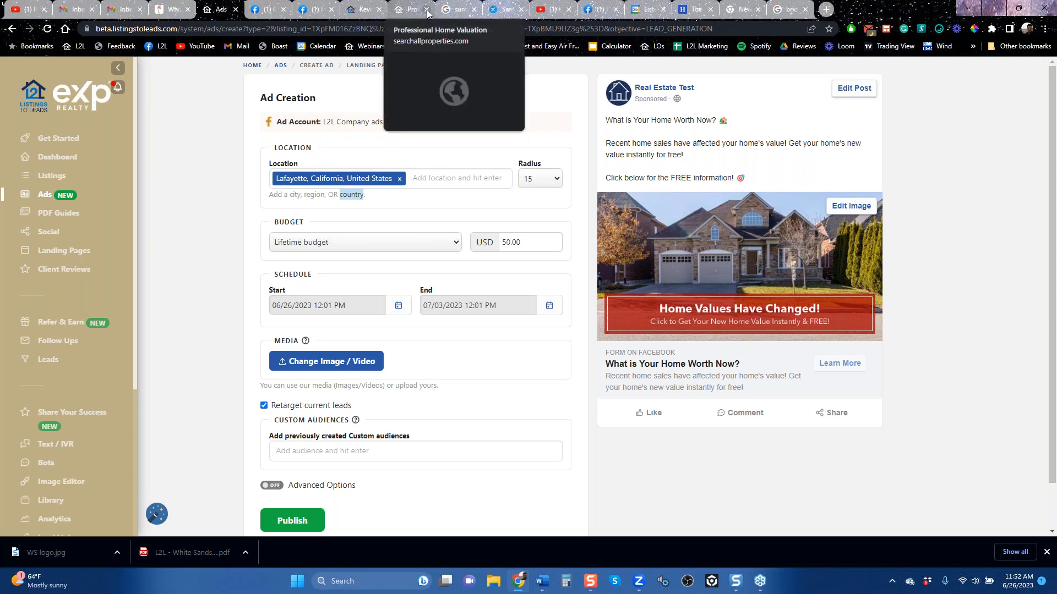
left_click(427, 10)
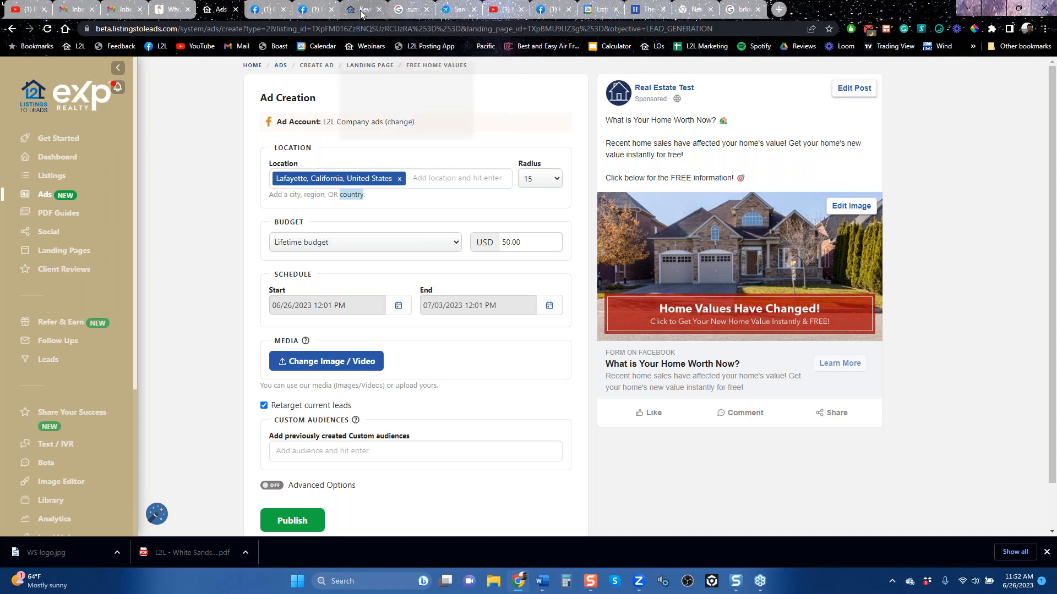
Step: Switch to the Listings-to-Leads YouTube channel, look over its latest webinar videos, and return to the ad draft
left_click(503, 11)
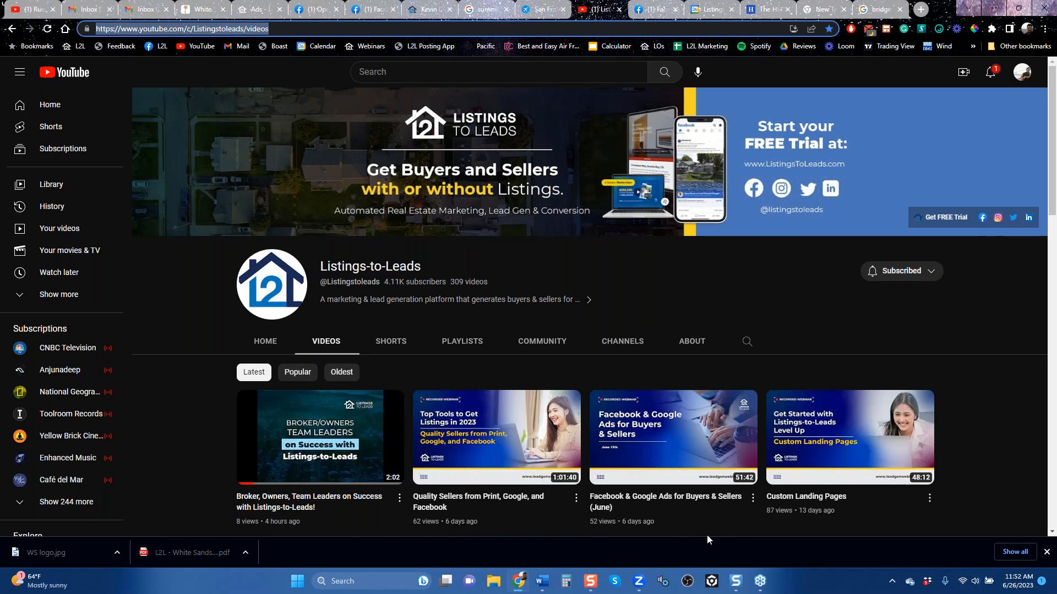
mouse_move(702, 454)
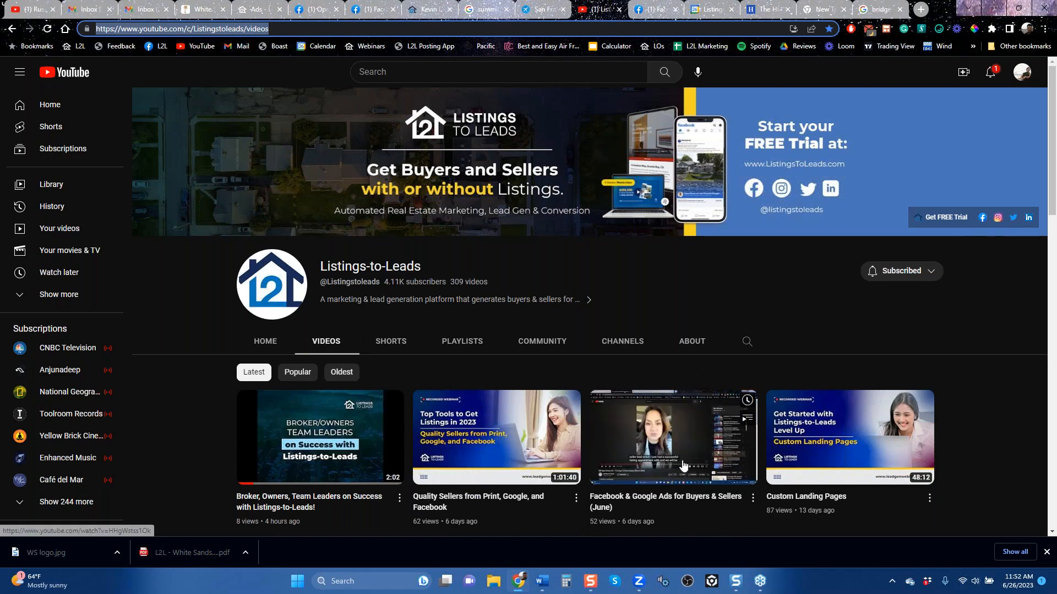
left_click(263, 11)
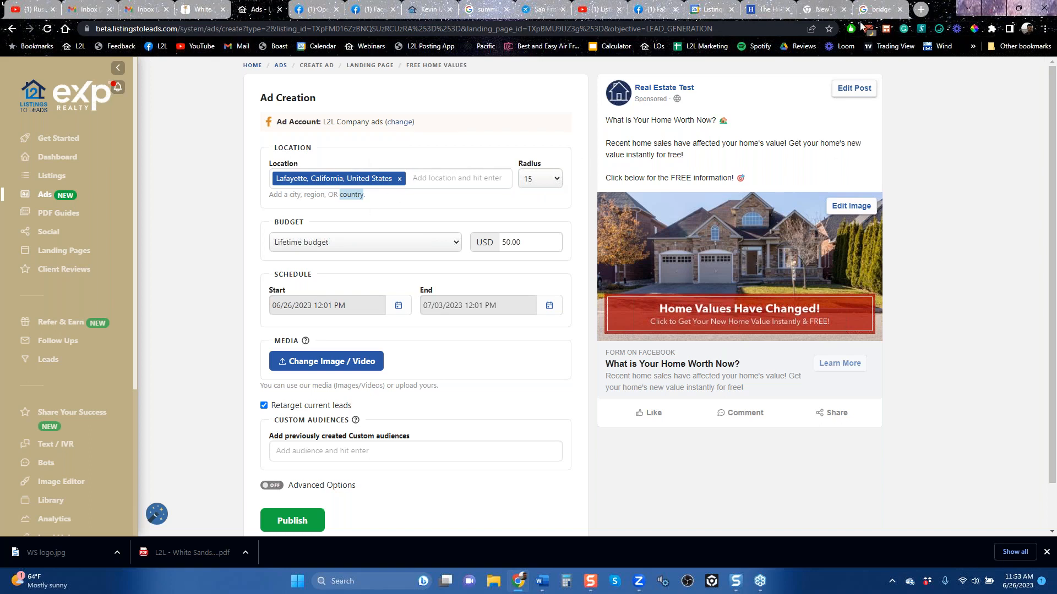
Step: Search Google for Lafayette, California, examine the city and its surroundings on Google Maps, and return to the ad draft
left_click(880, 9)
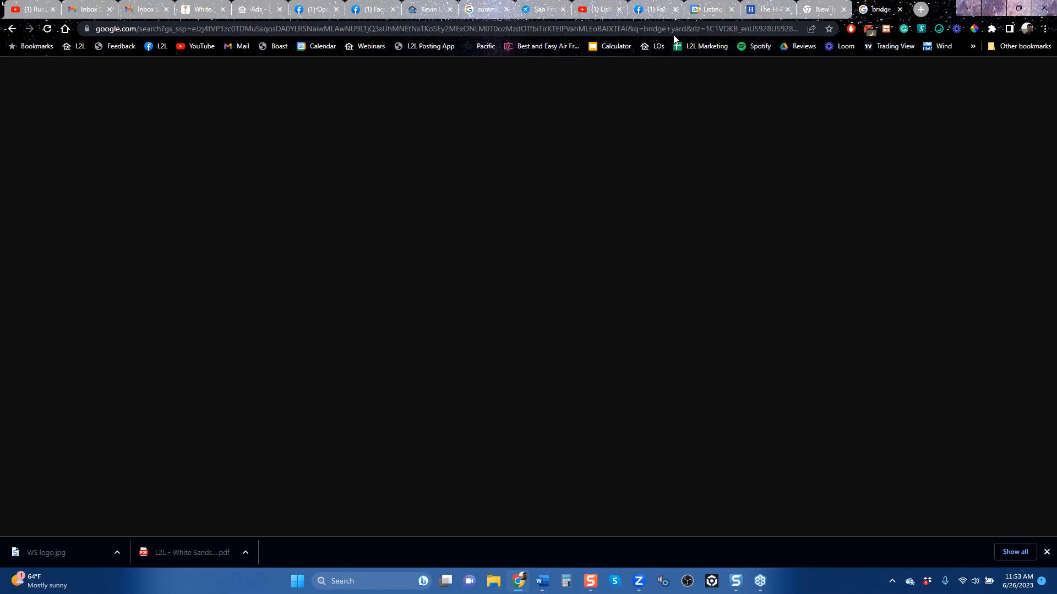
type("laf")
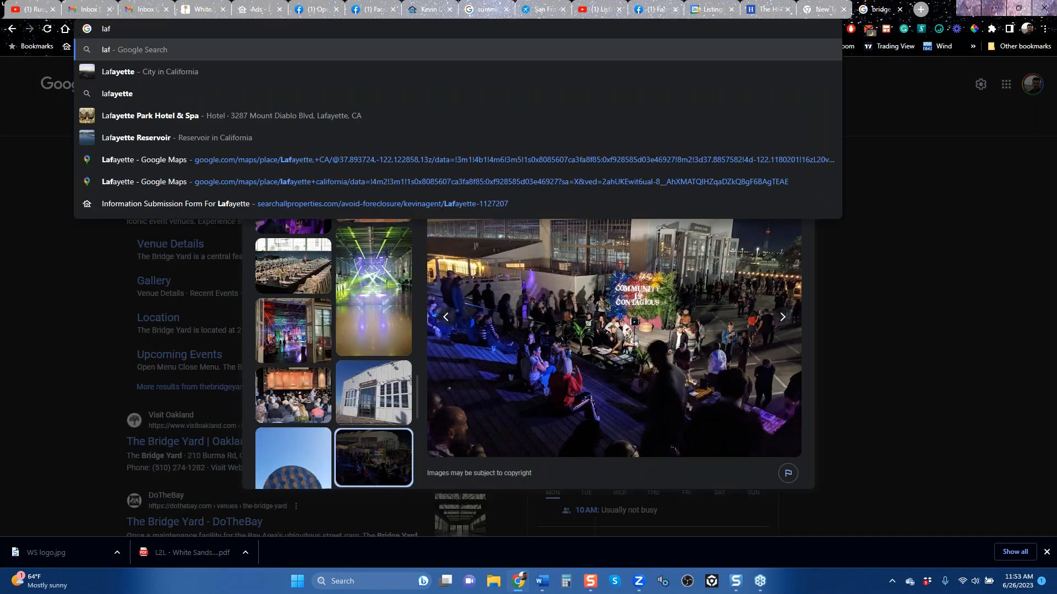
key("Down")
key("Return")
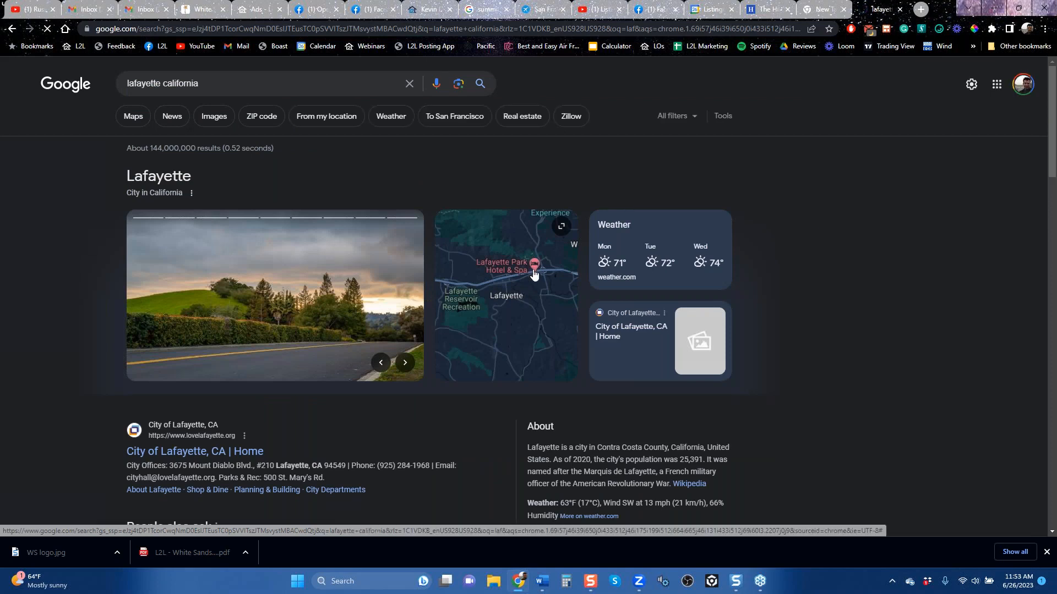
left_click(534, 272)
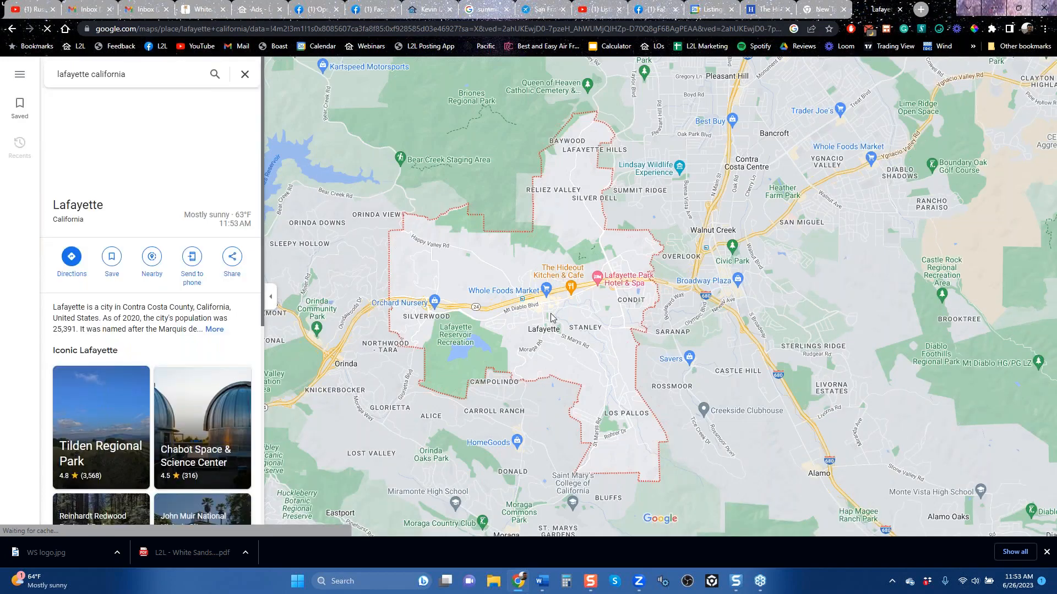
scroll(551, 316, "down", 1)
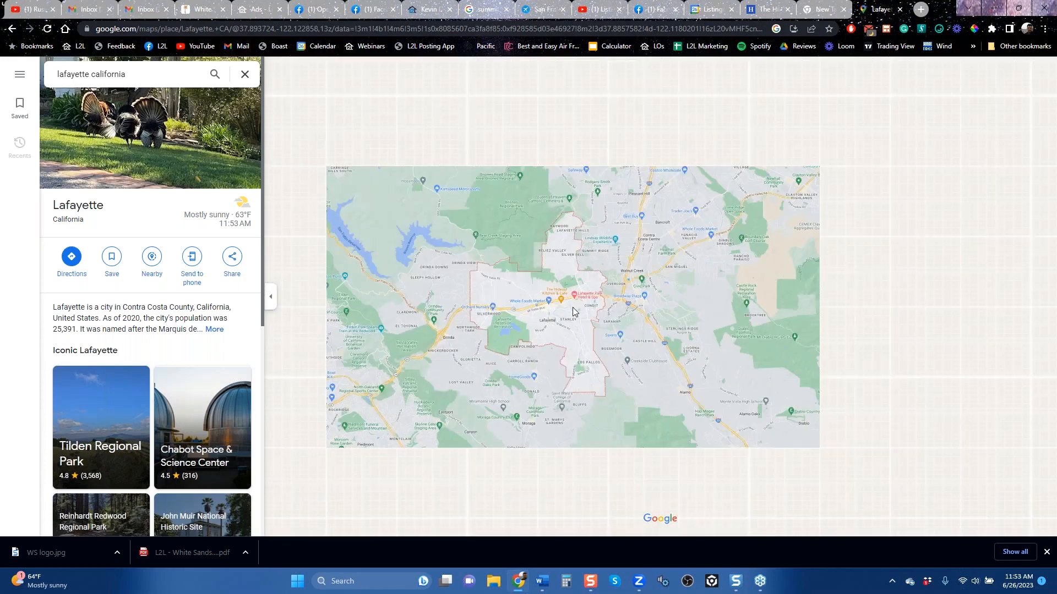
left_click_drag(654, 329, 682, 341)
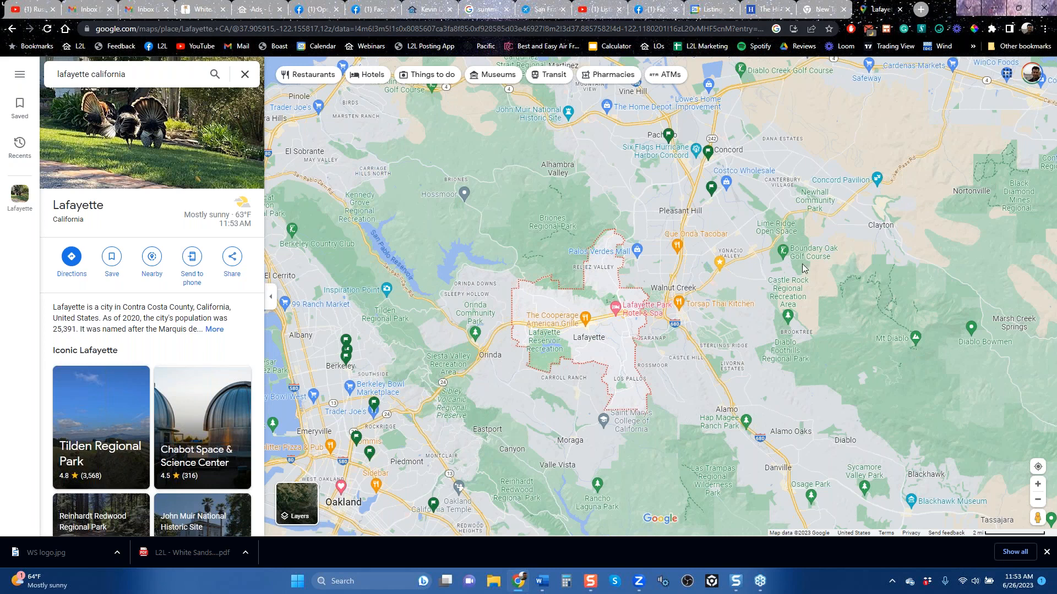
left_click(253, 9)
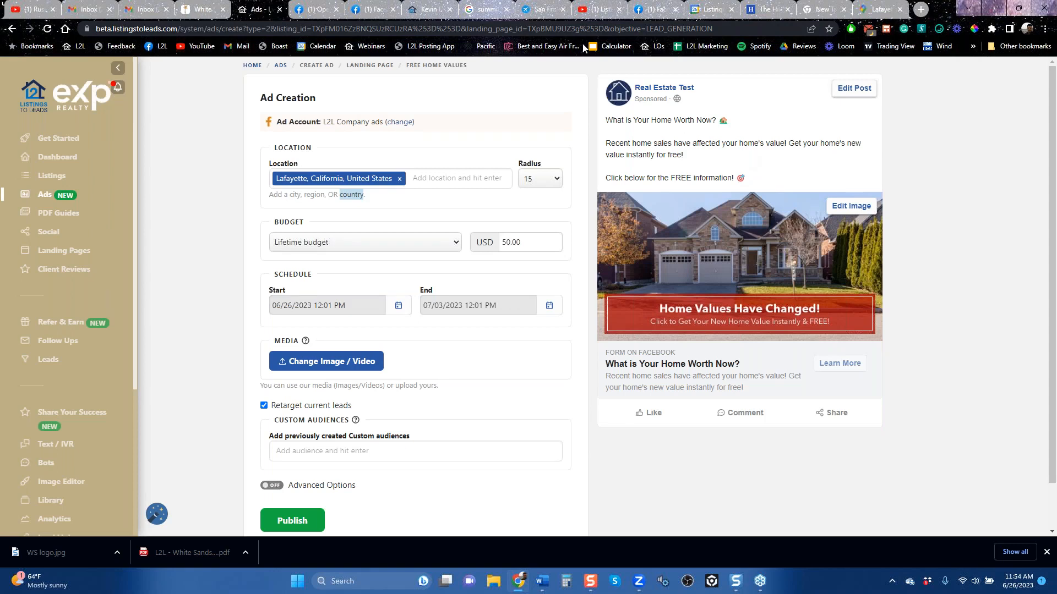
Step: Revisit the Listings-to-Leads YouTube channel and point out its recorded webinars on seller leads and Facebook and Google ads
left_click(599, 12)
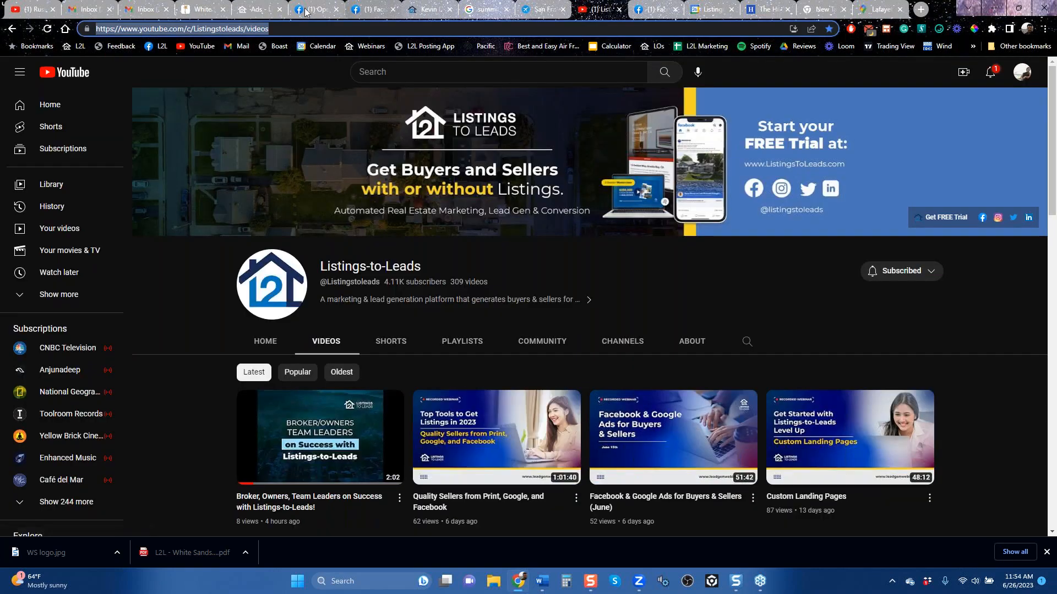
left_click(258, 10)
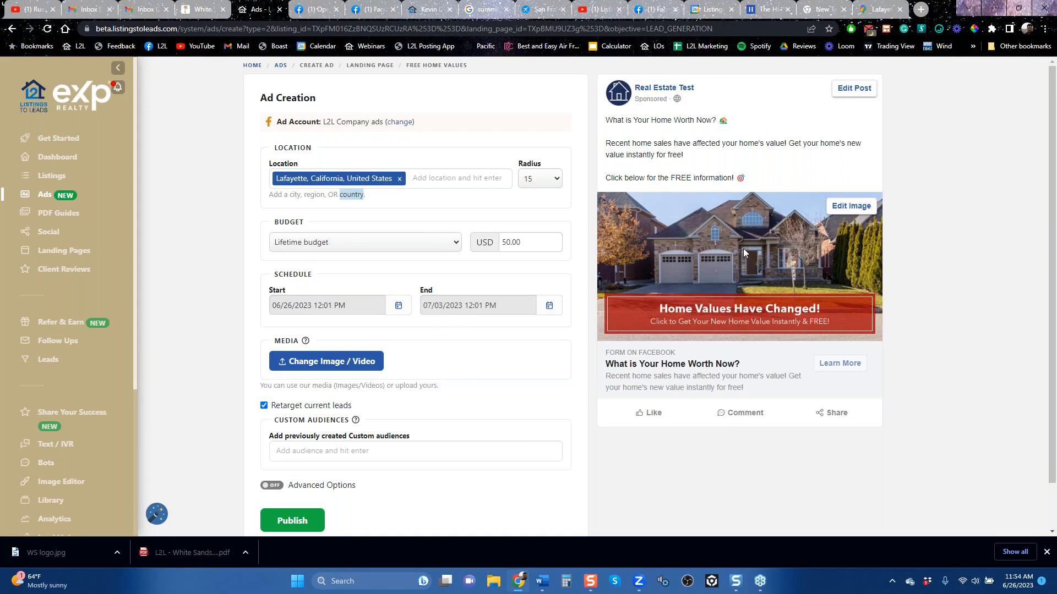
left_click(597, 15)
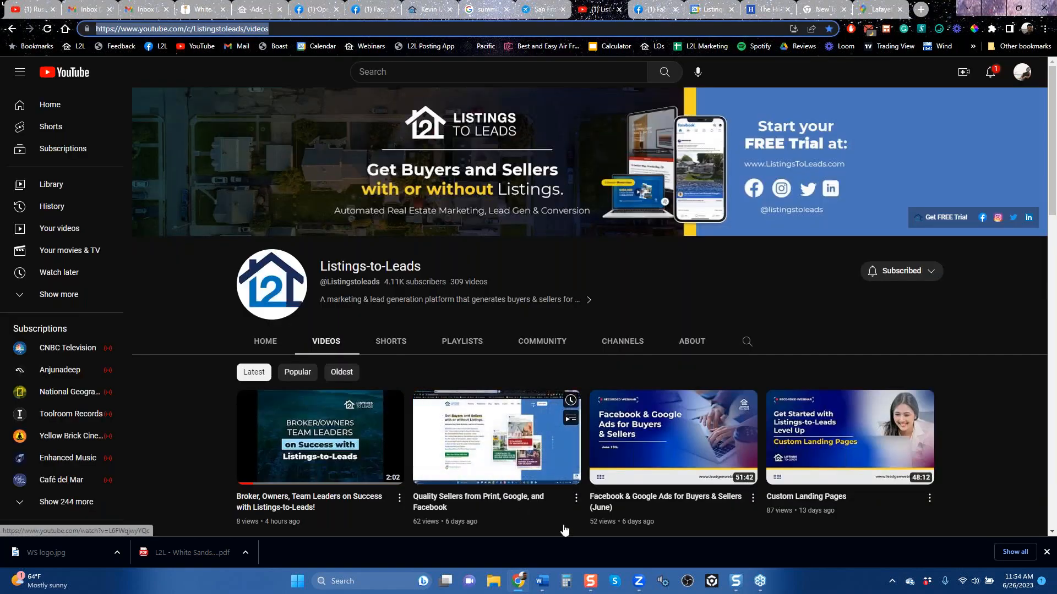
mouse_move(707, 526)
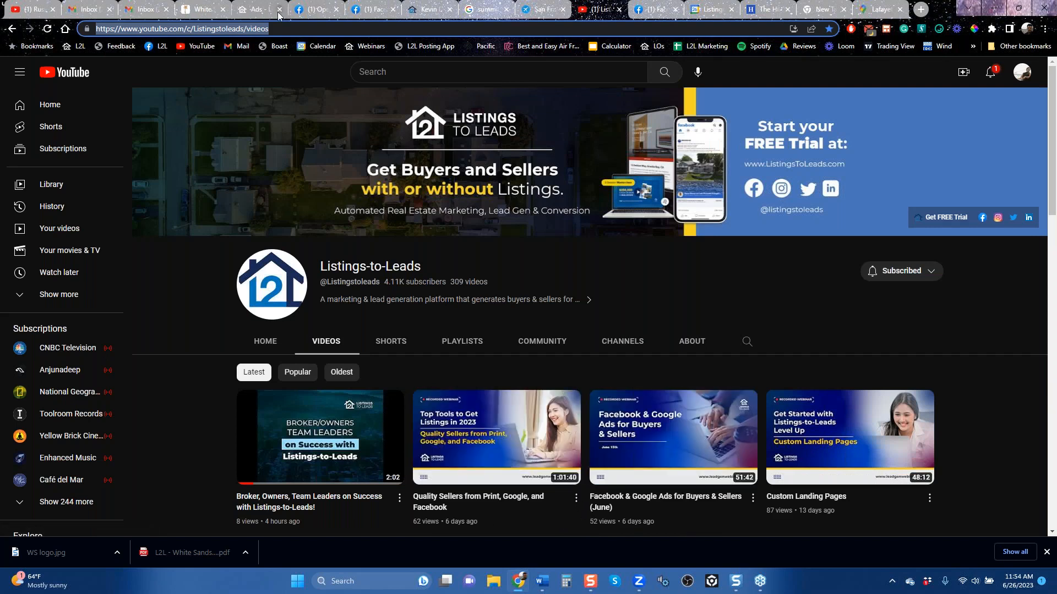
Step: Return from the Facebook ad draft to the Ads overview and show the available Facebook ad types
left_click(261, 14)
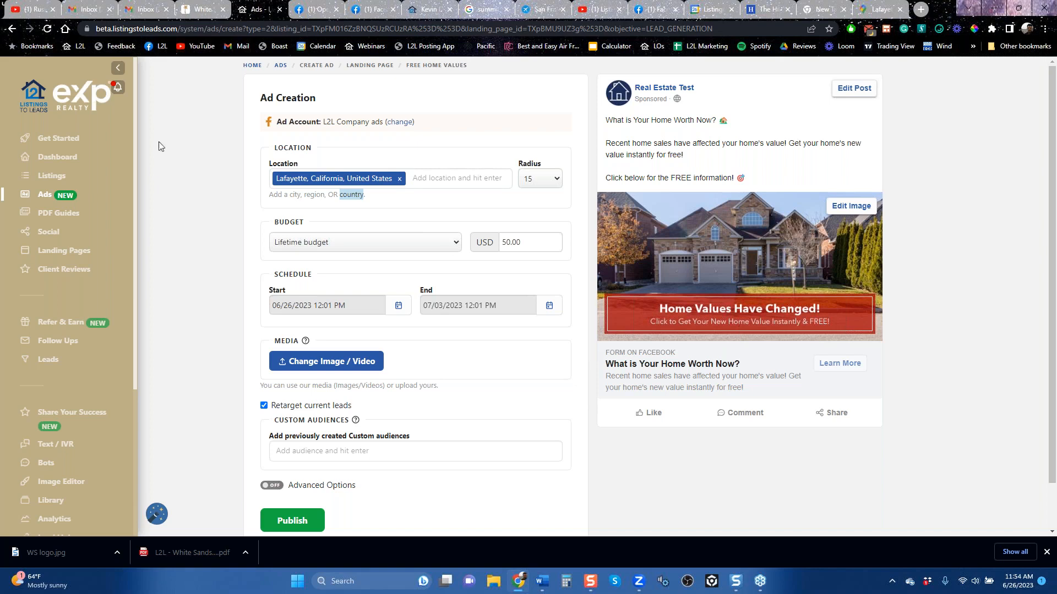
left_click(12, 30)
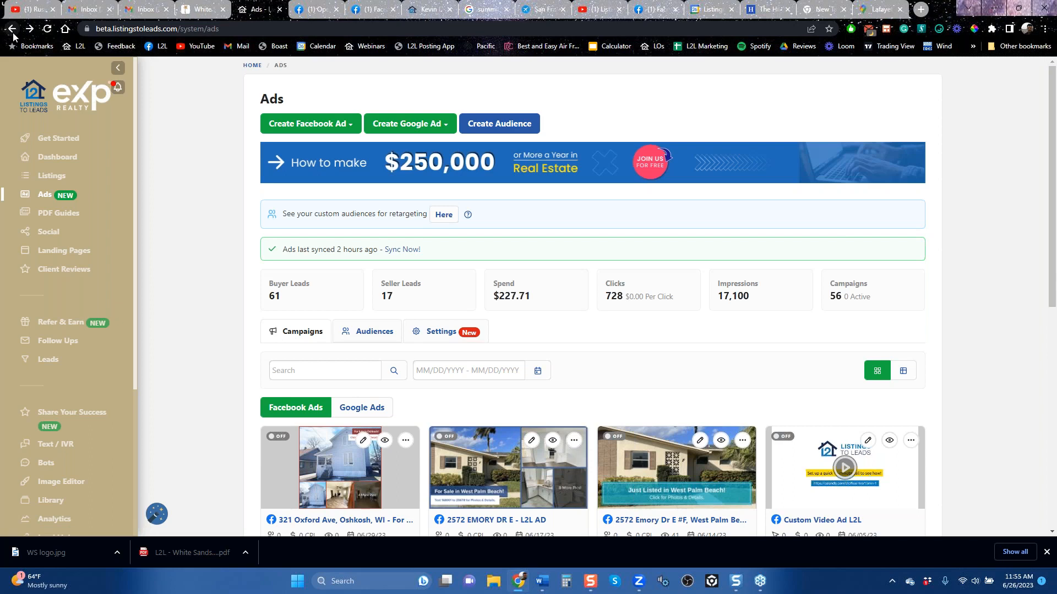
left_click(340, 134)
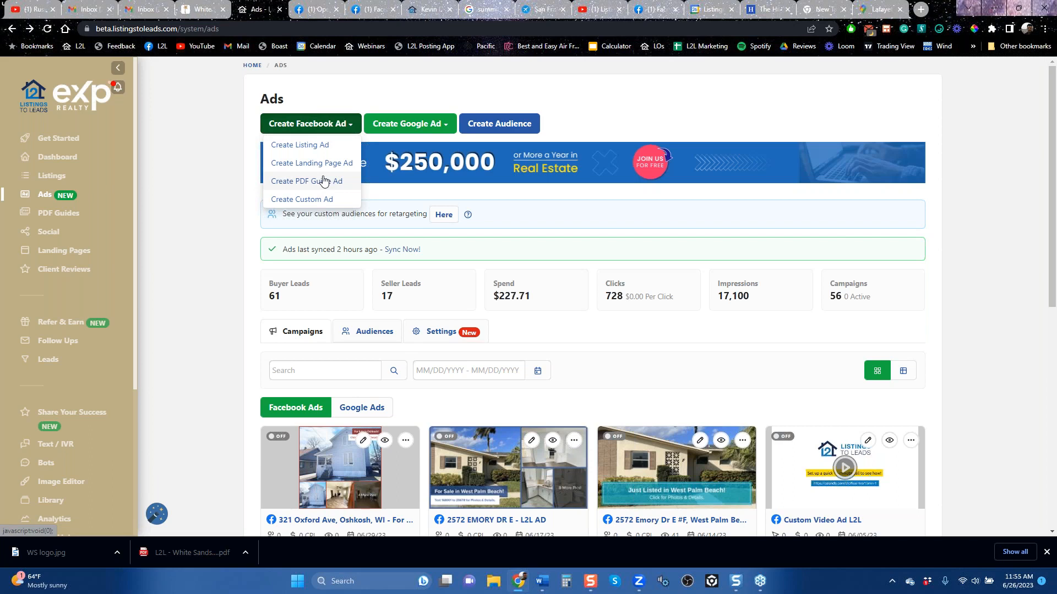
Step: Create a Google landing page ad for the Sacramento page under Property Valuation Plus
left_click(414, 125)
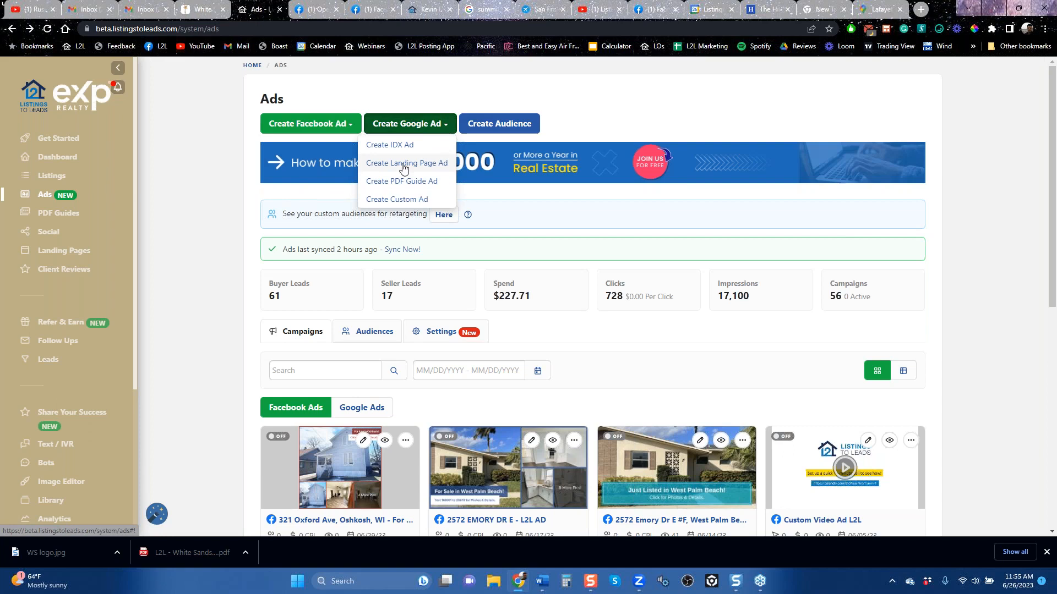
left_click(404, 166)
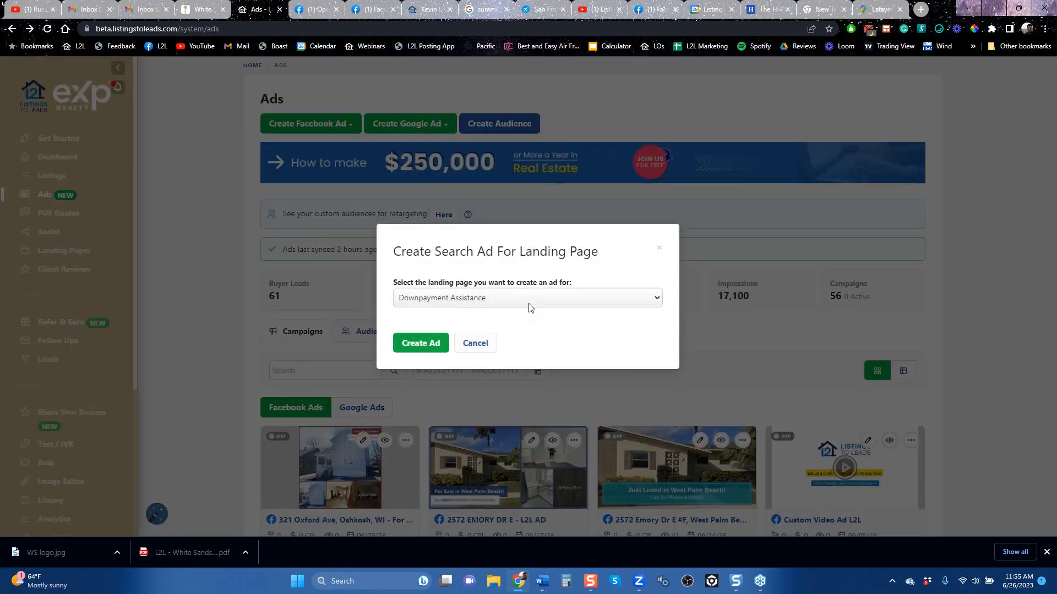
left_click(529, 302)
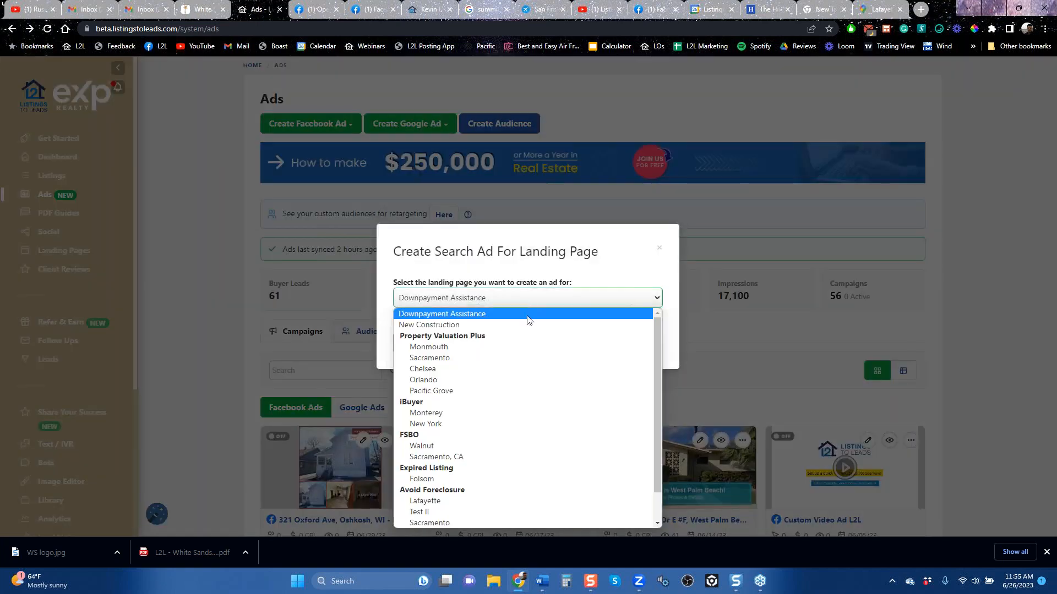
left_click(462, 359)
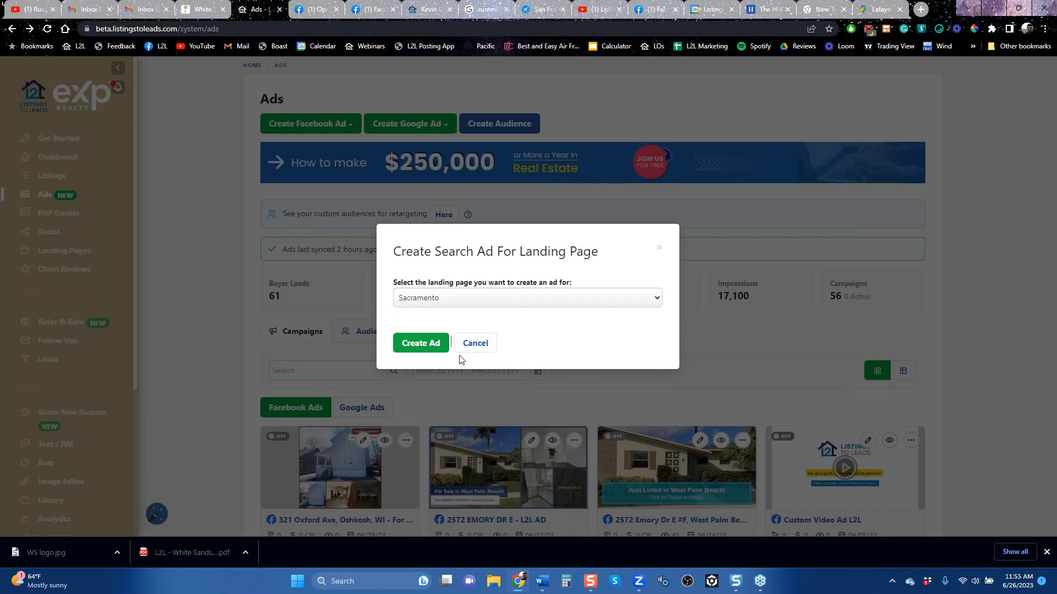
left_click(426, 349)
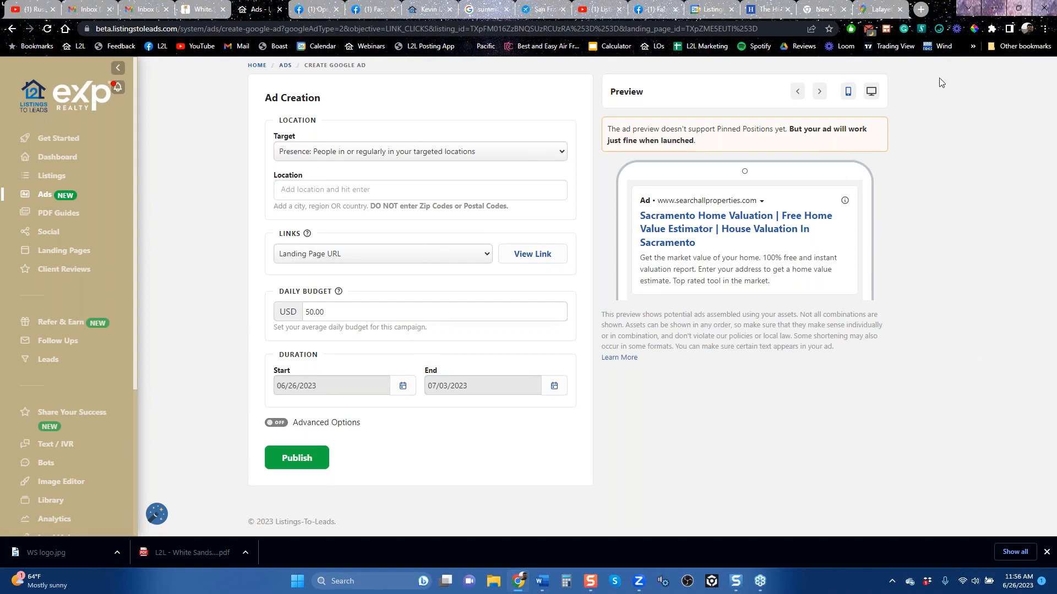
Step: Search Google in a new browser tab for "how do i sell my sell my home" by reopening the earlier search
left_click(921, 9)
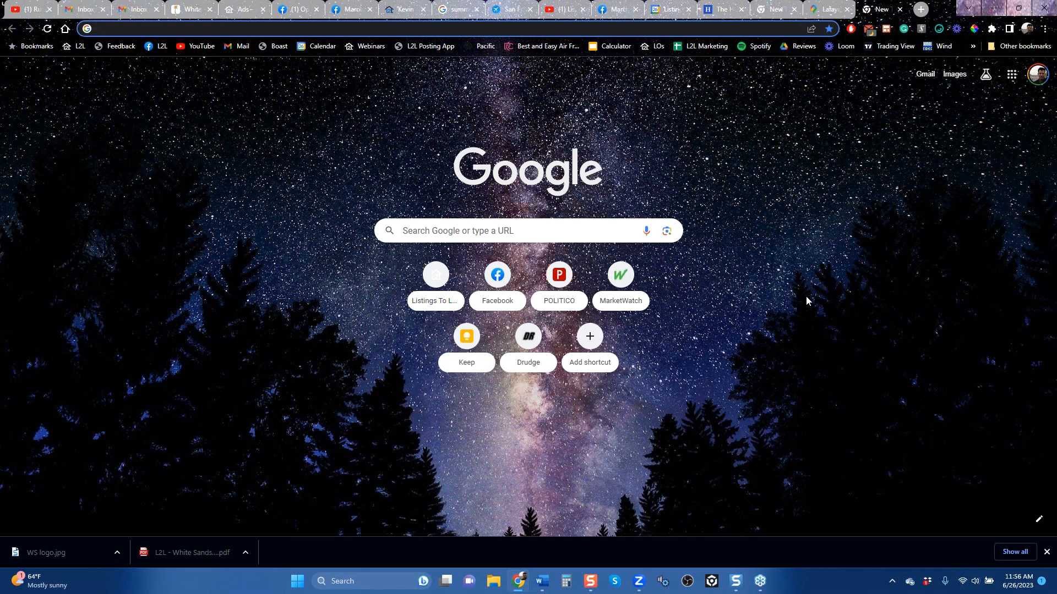
left_click(461, 226)
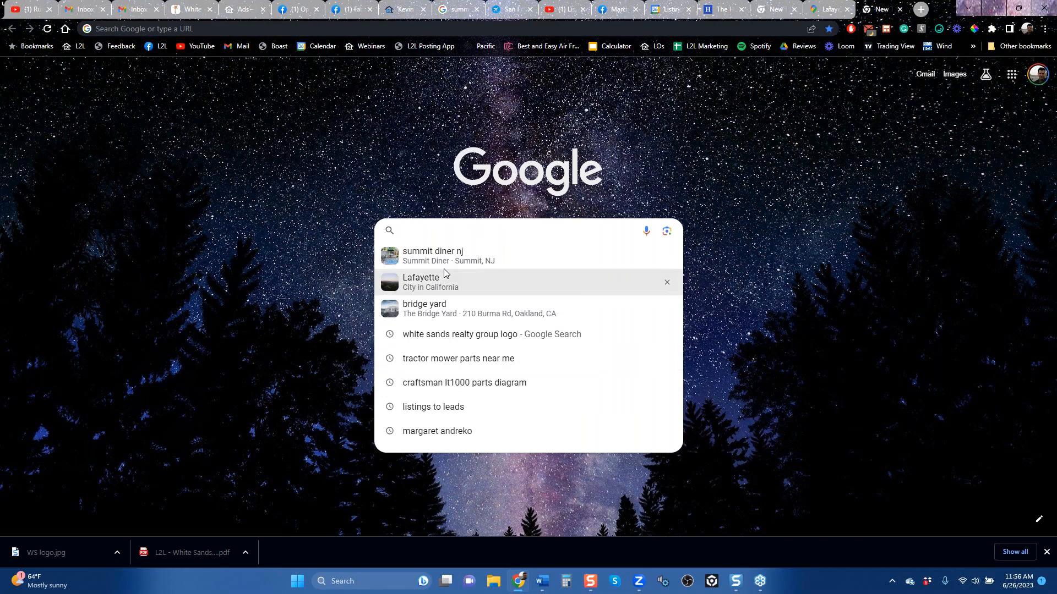
type("how")
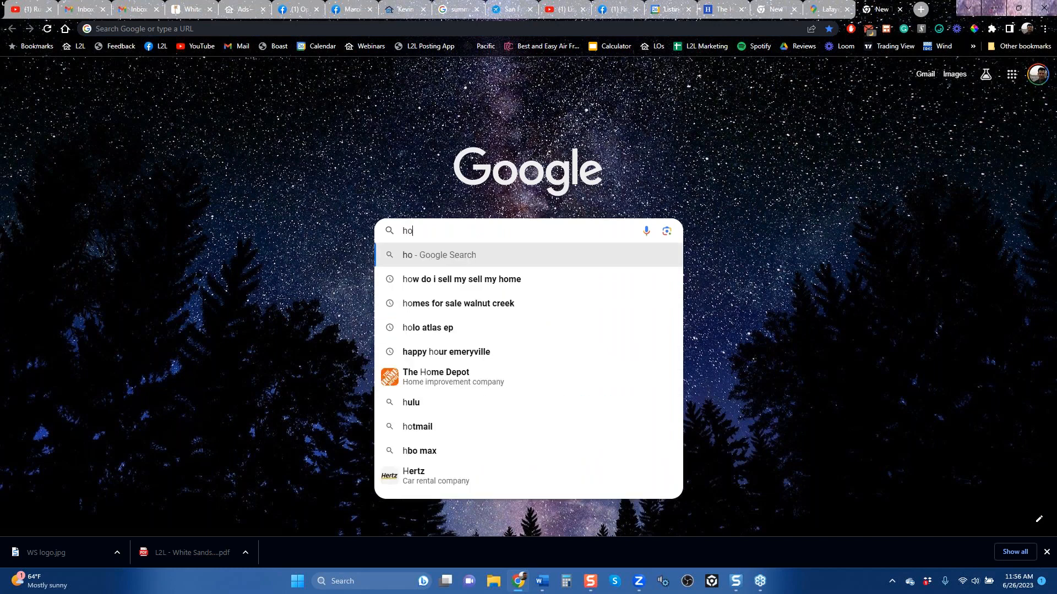
key("Down")
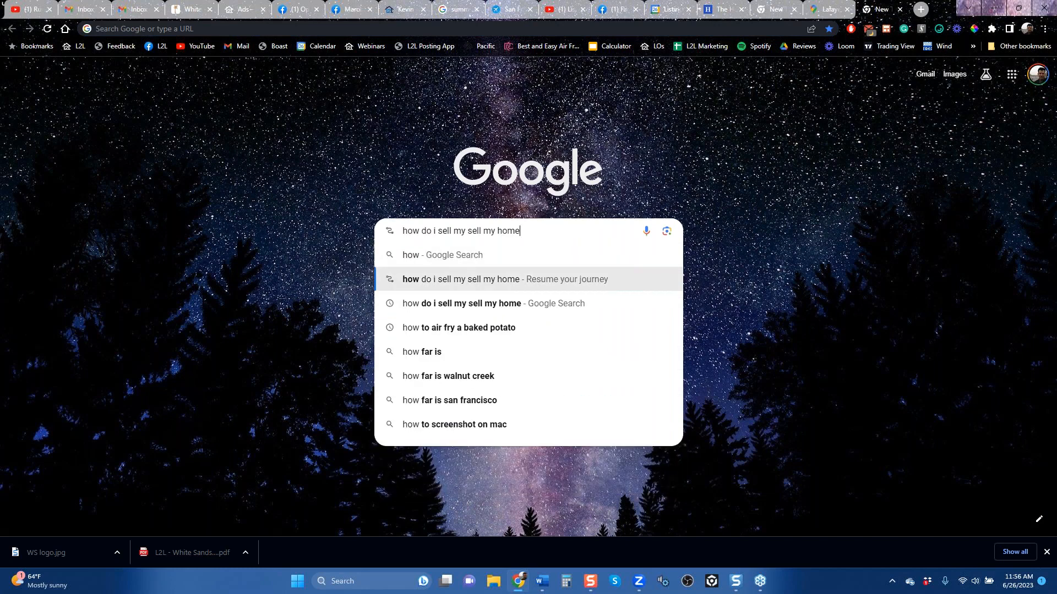
key("Return")
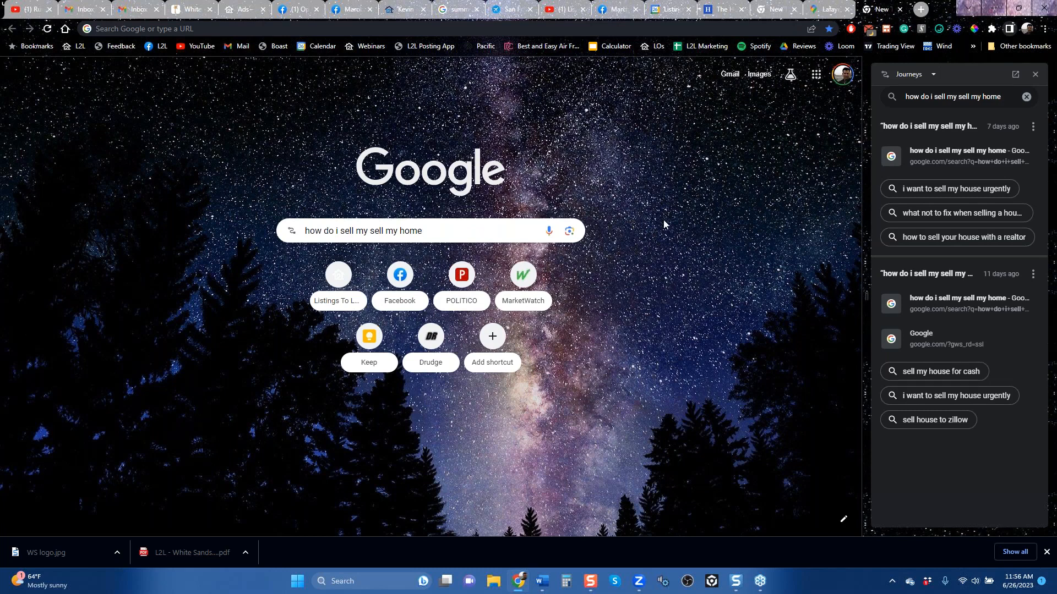
left_click(1035, 75)
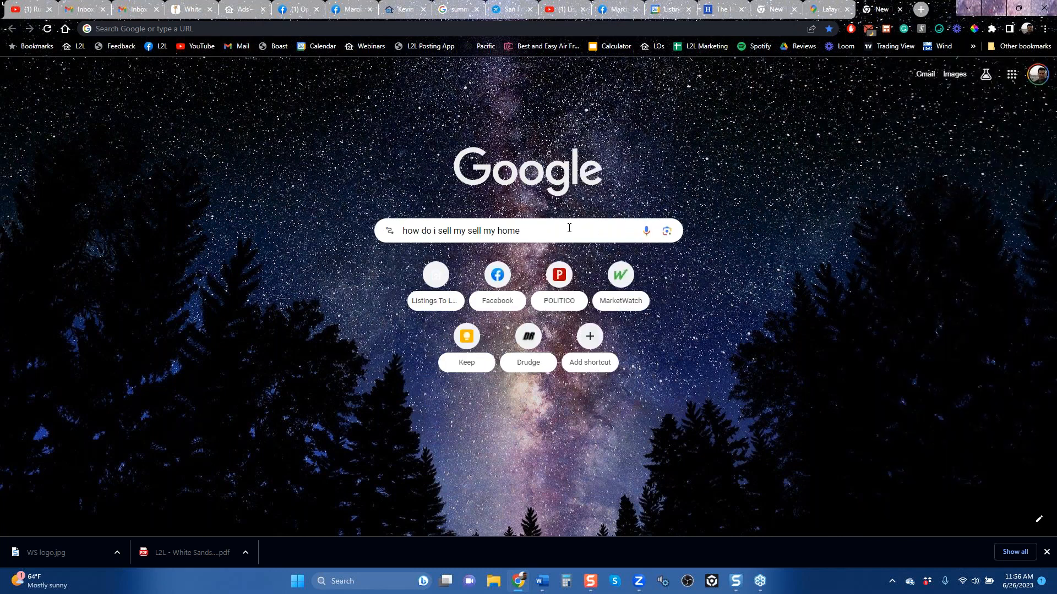
key("Return")
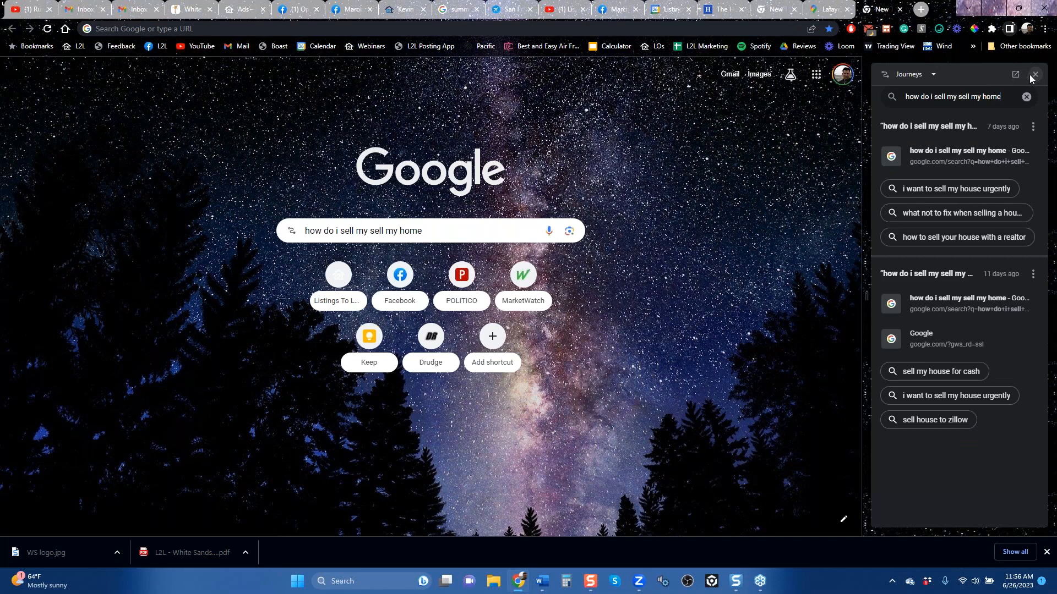
left_click(933, 154)
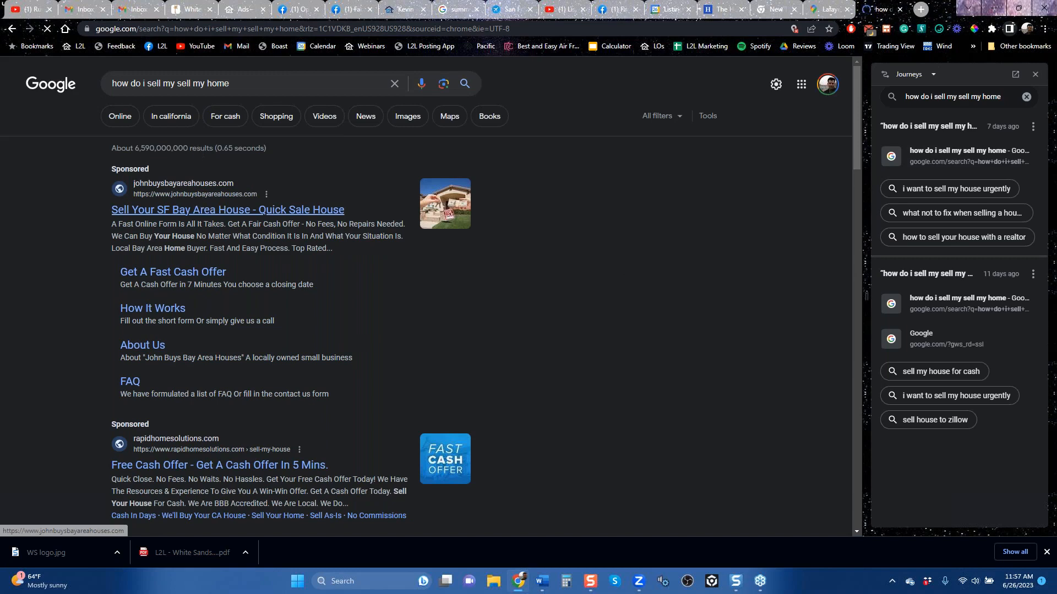
Step: Examine the sponsored and organic results for the home-selling search, comparing where ads appear on the page
triple_click(117, 84)
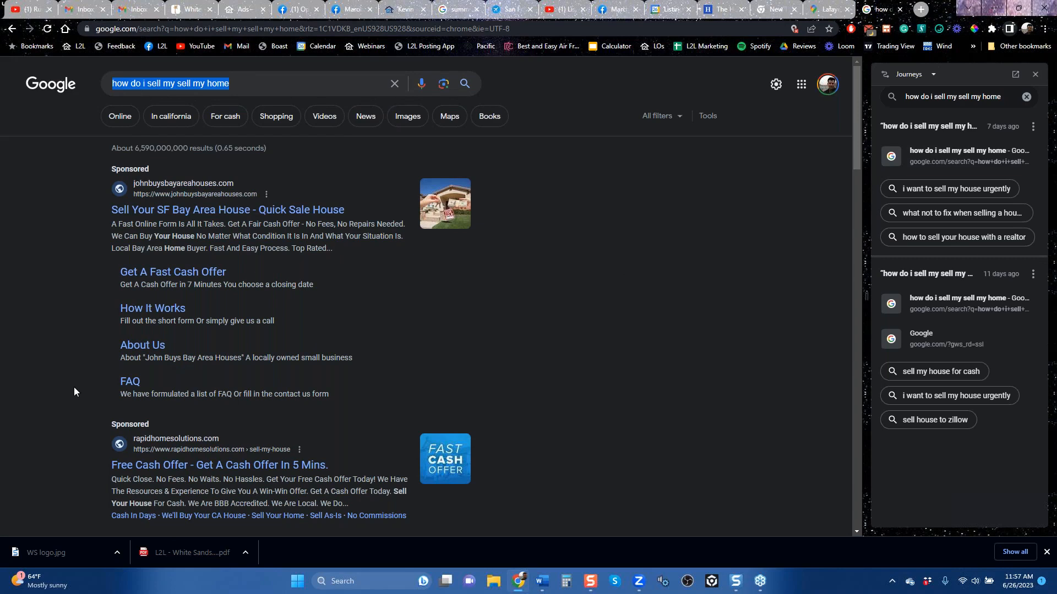
scroll(74, 387, "down", 6)
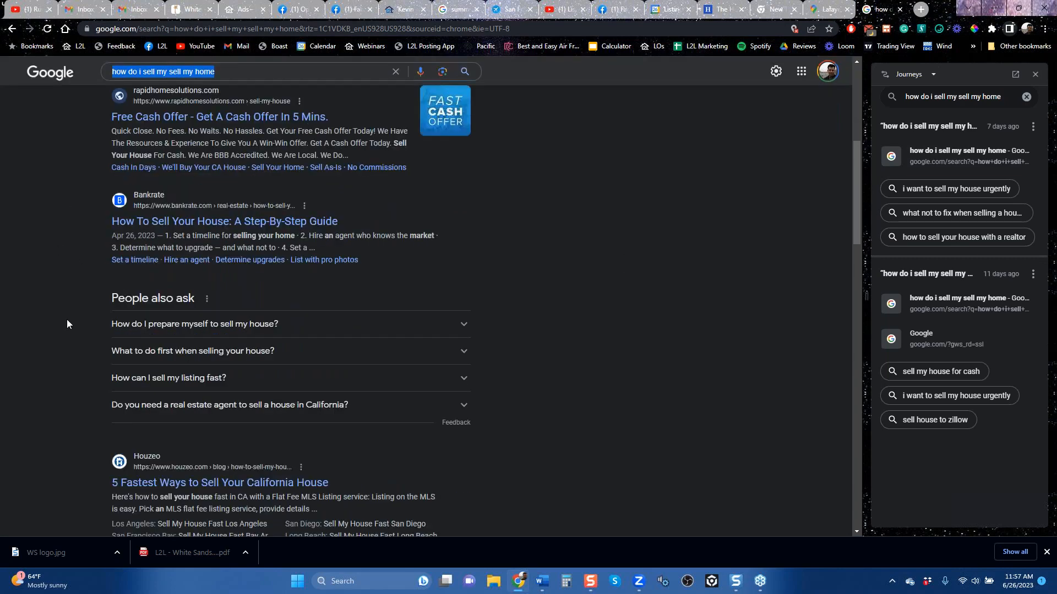
scroll(74, 331, "down", 6)
scroll(81, 332, "down", 12)
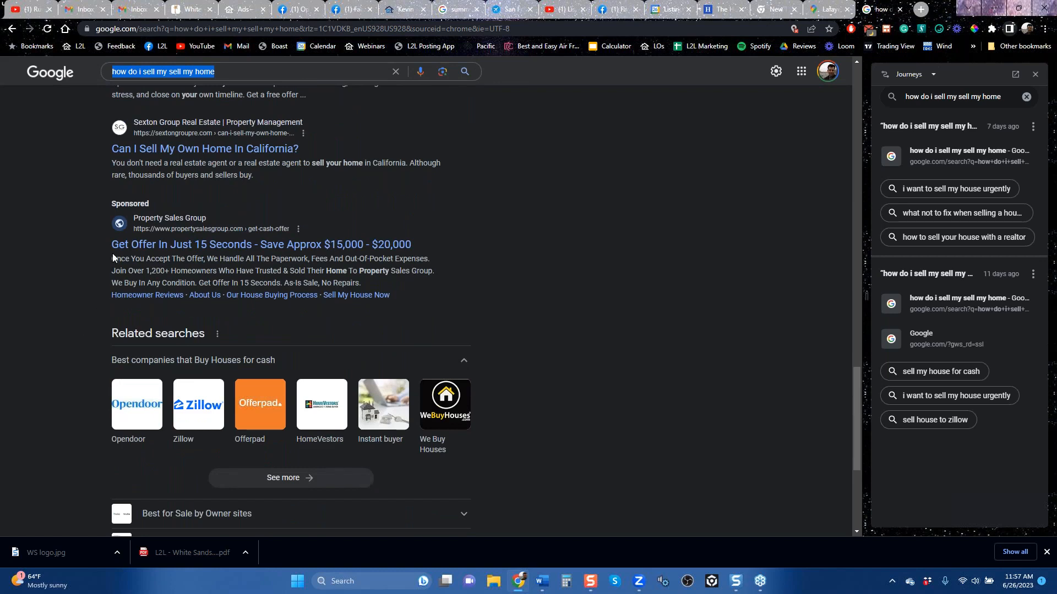
scroll(95, 243, "up", 20)
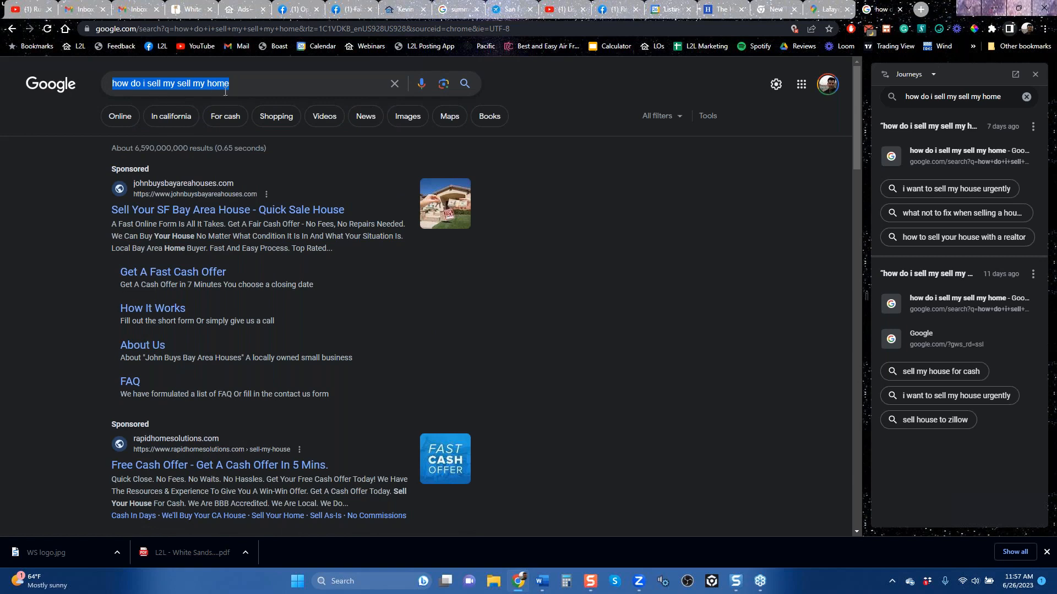
left_click(154, 149)
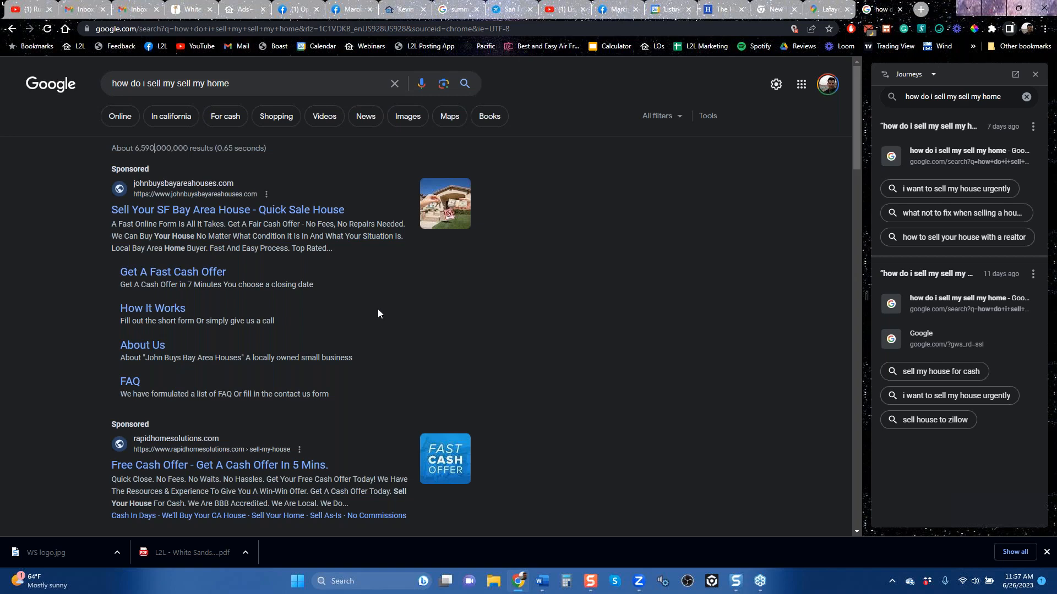
scroll(377, 308, "down", 10)
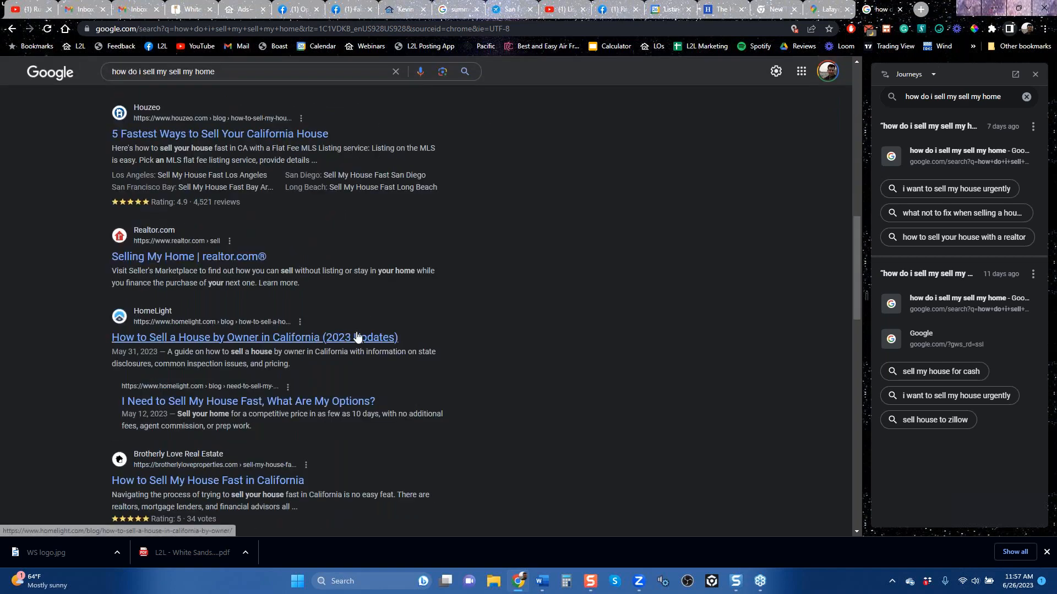
scroll(355, 322, "down", 6)
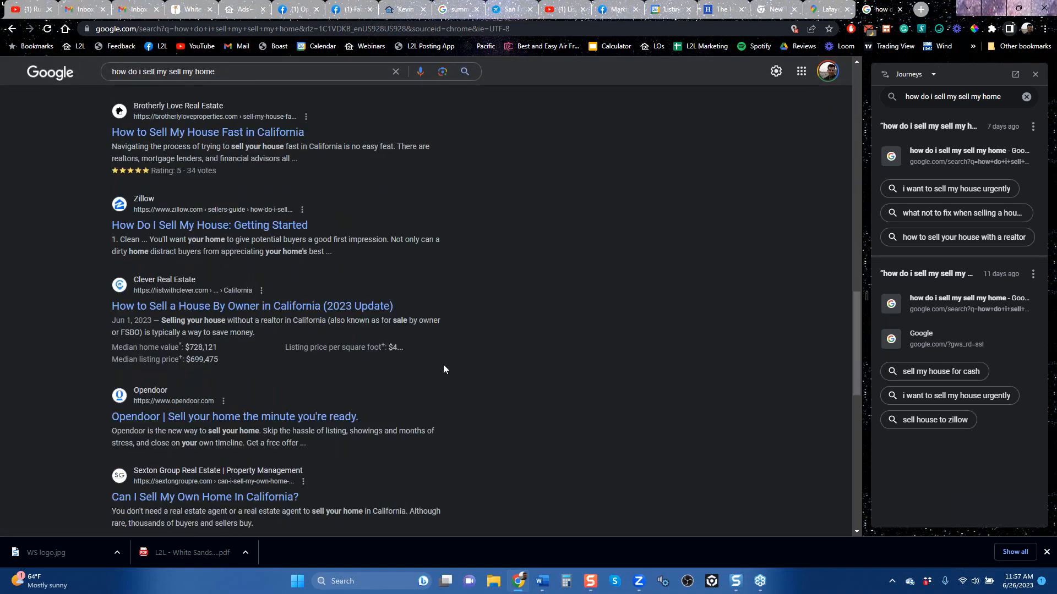
scroll(454, 363, "up", 15)
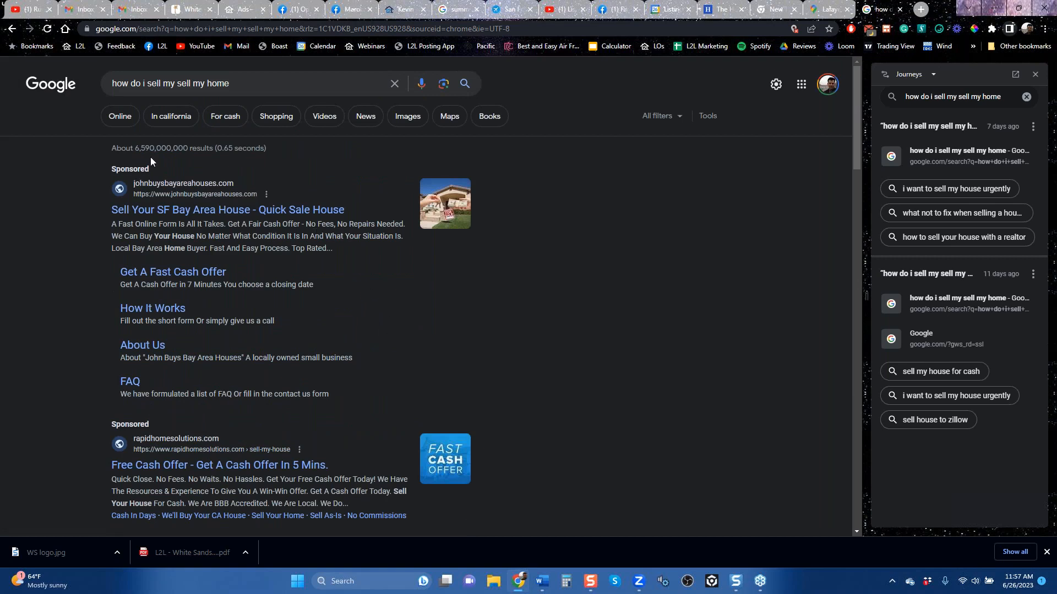
Step: Return to the Google ad draft, add Sacramento, California, United States as its location, and preview the linked landing page
left_click(246, 10)
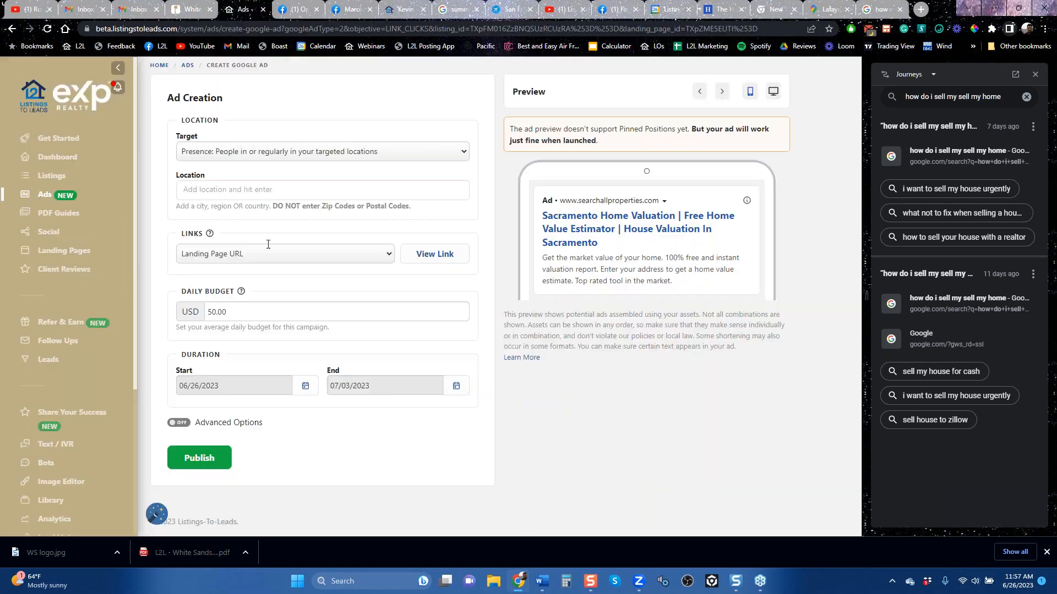
left_click(249, 186)
type("sacramento")
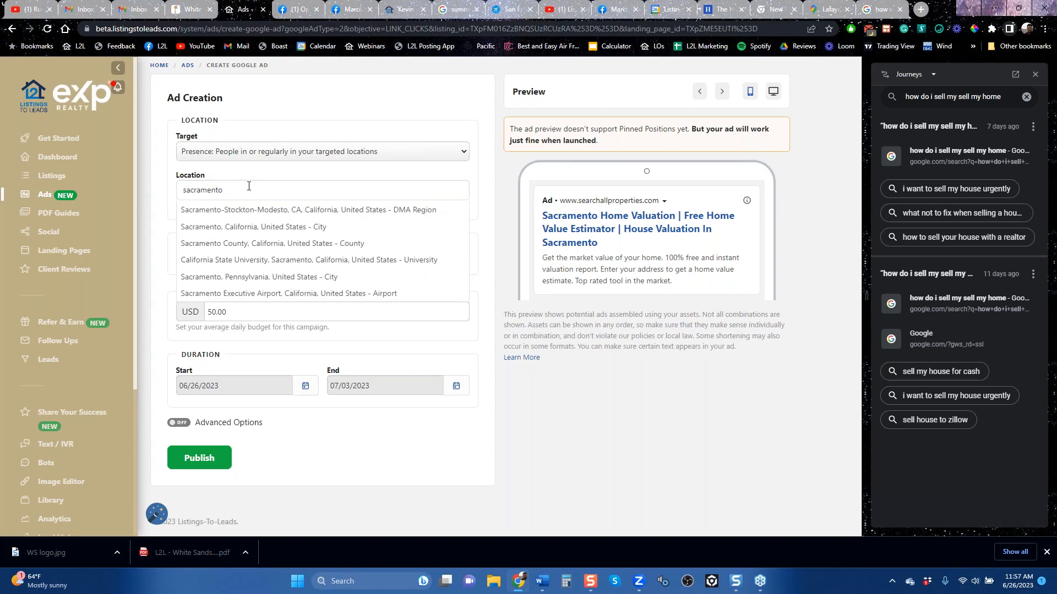
left_click(243, 230)
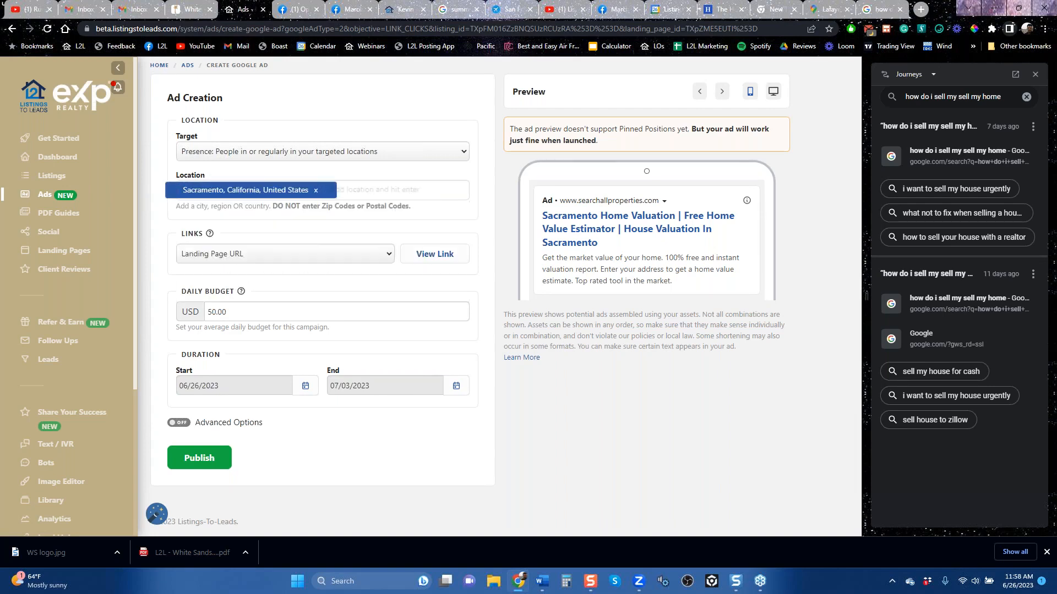
left_click(439, 260)
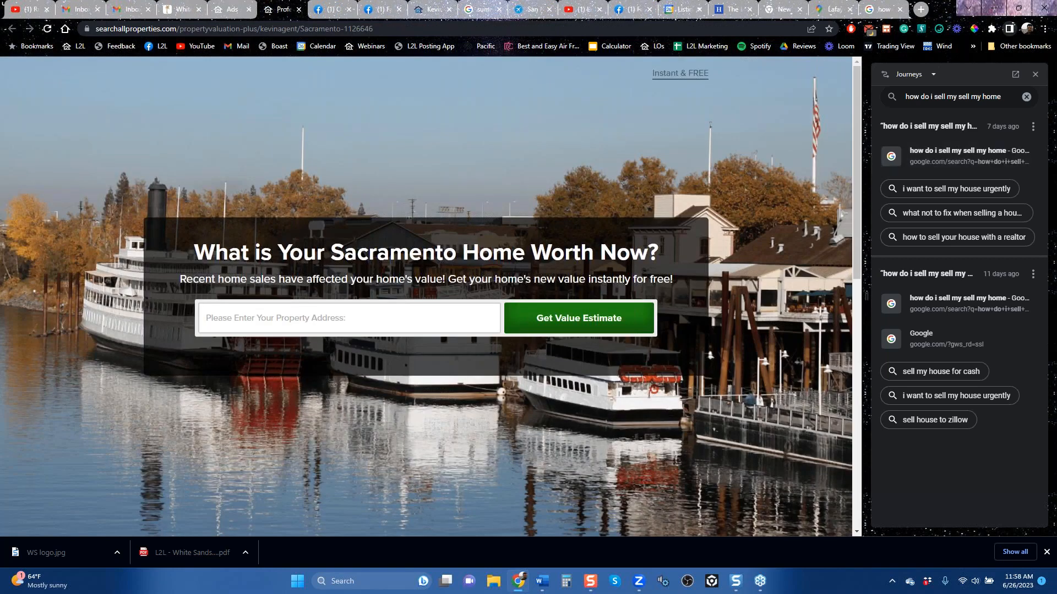
left_click(233, 9)
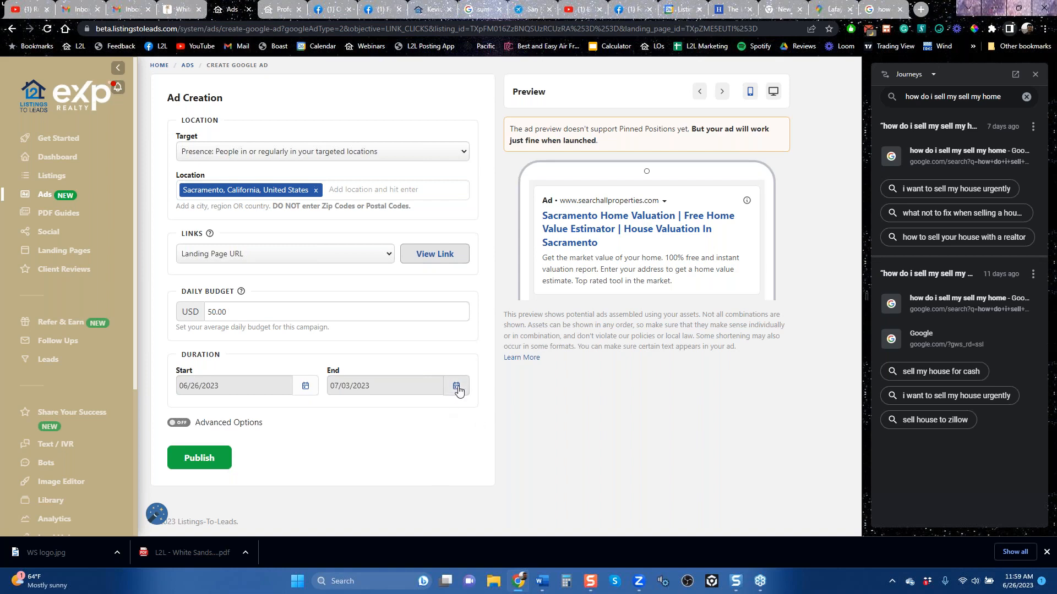
Step: Look over the calendar for the Google ad's end date without picking a new date
left_click(456, 386)
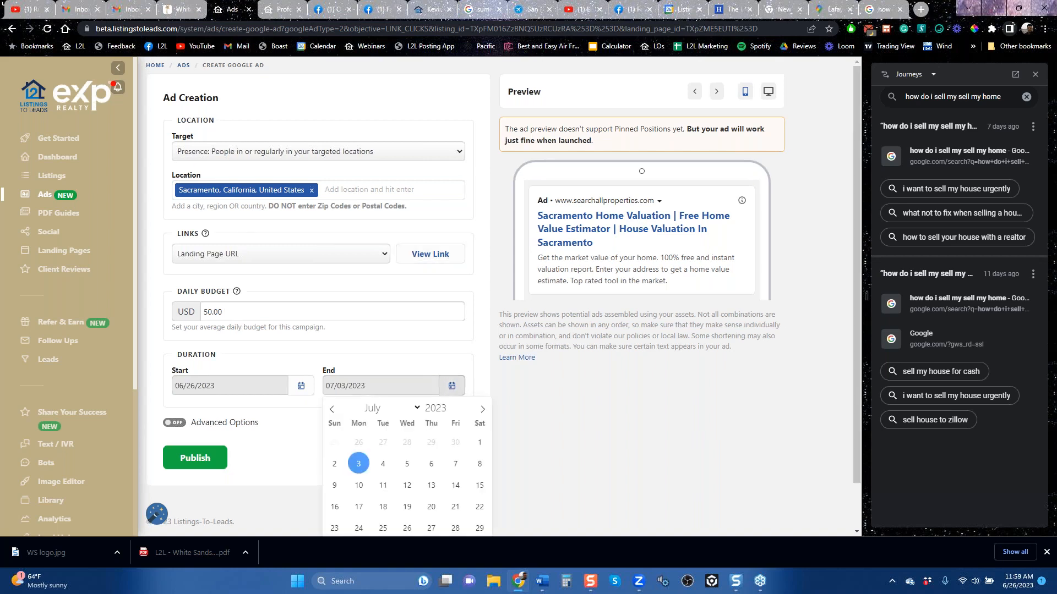
left_click(480, 387)
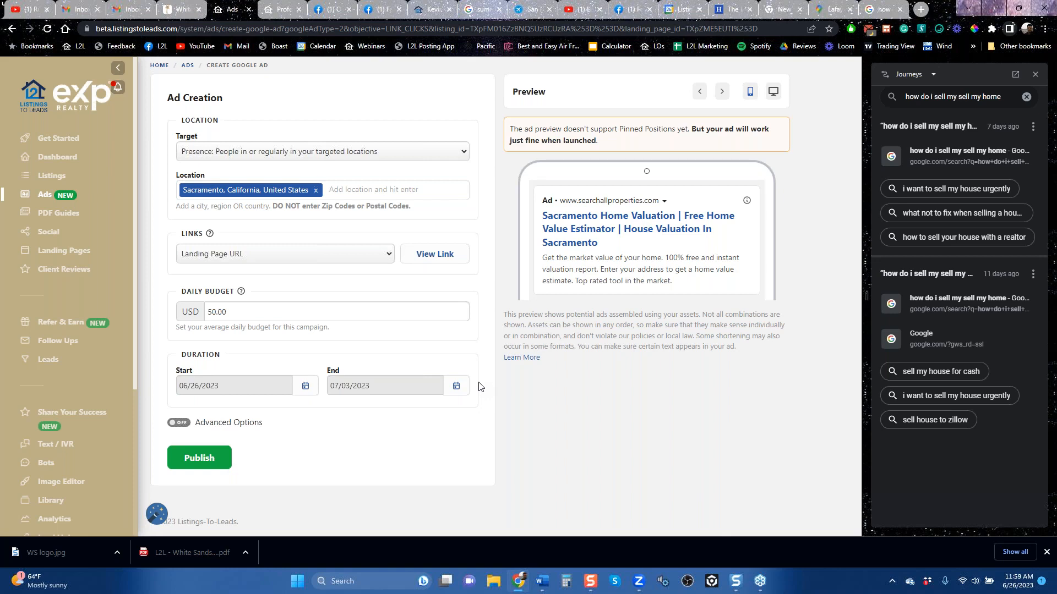
left_click(459, 388)
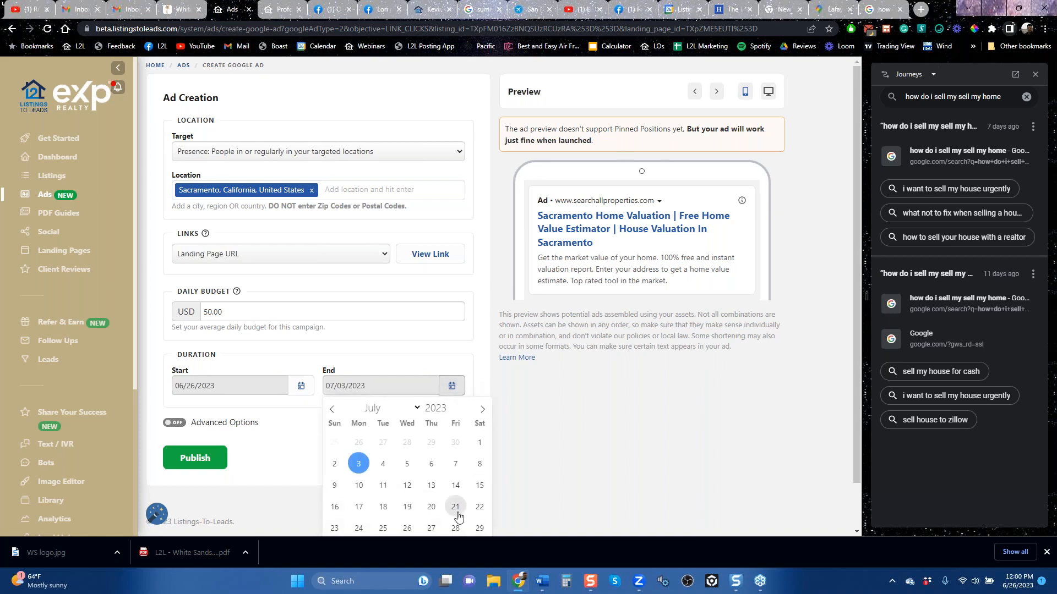
left_click(554, 463)
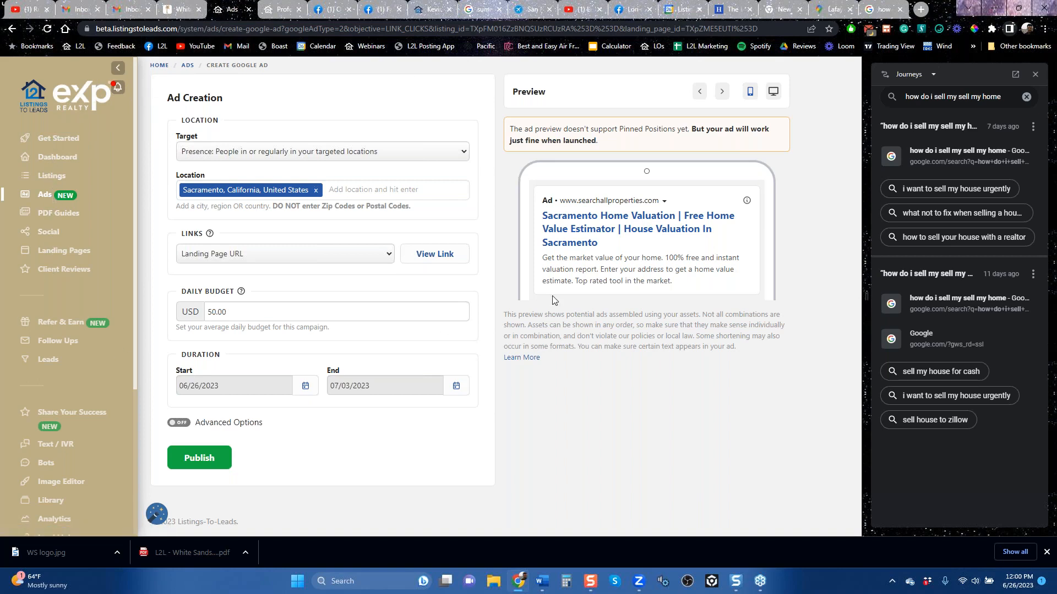
Step: Go to the Get Started page and look over its account setup list and playbooks
left_click(57, 148)
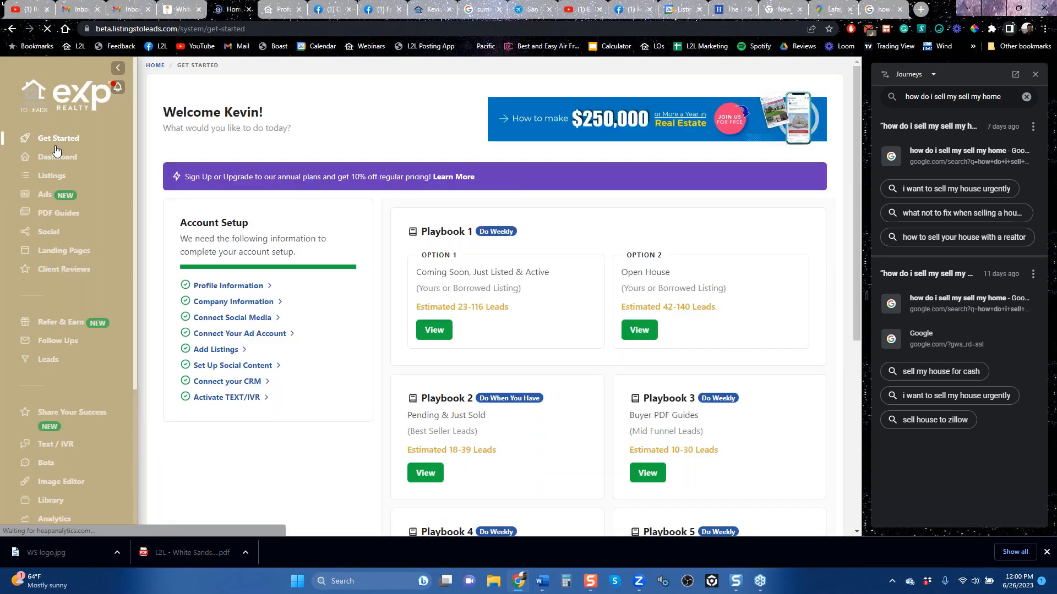
scroll(550, 267, "down", 5)
scroll(553, 267, "up", 6)
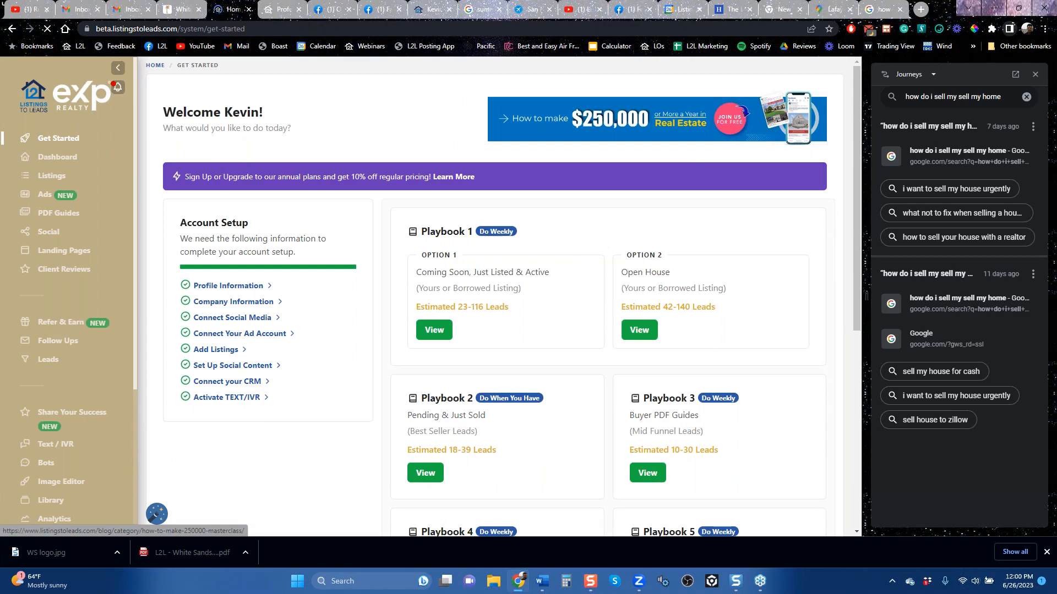
Step: Look over the playbooks on the Get Started page and download the checklist for Playbook 2 (Pending & Just Sold)
scroll(542, 367, "down", 5)
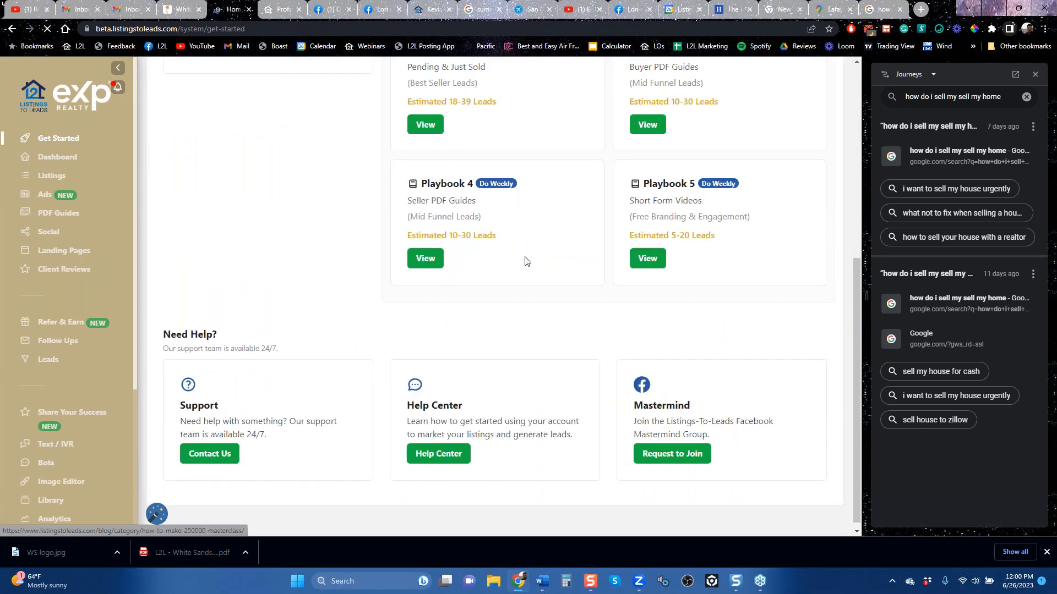
scroll(524, 271, "up", 5)
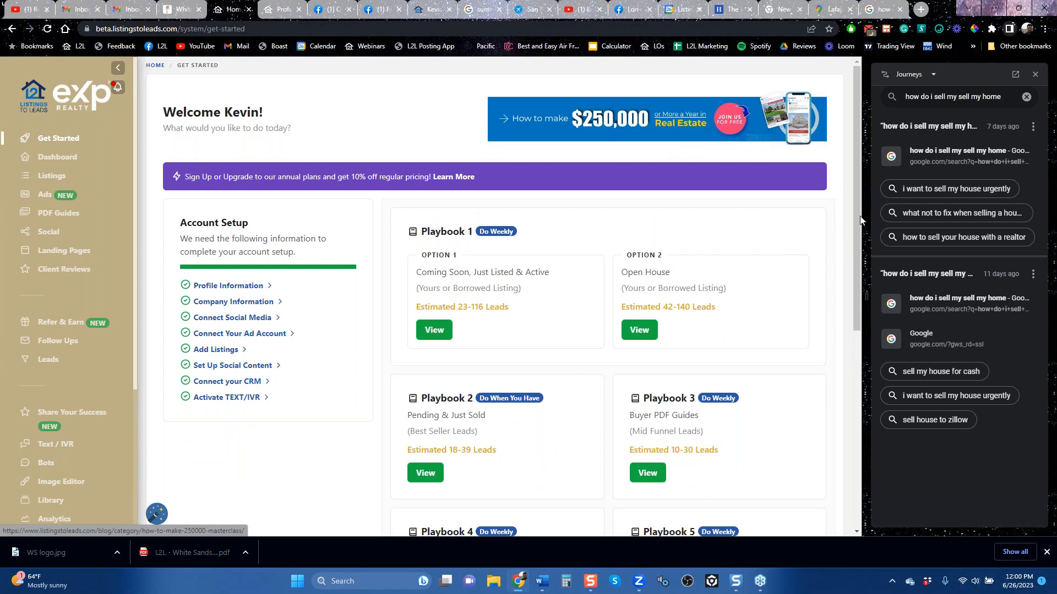
scroll(855, 256, "down", 3)
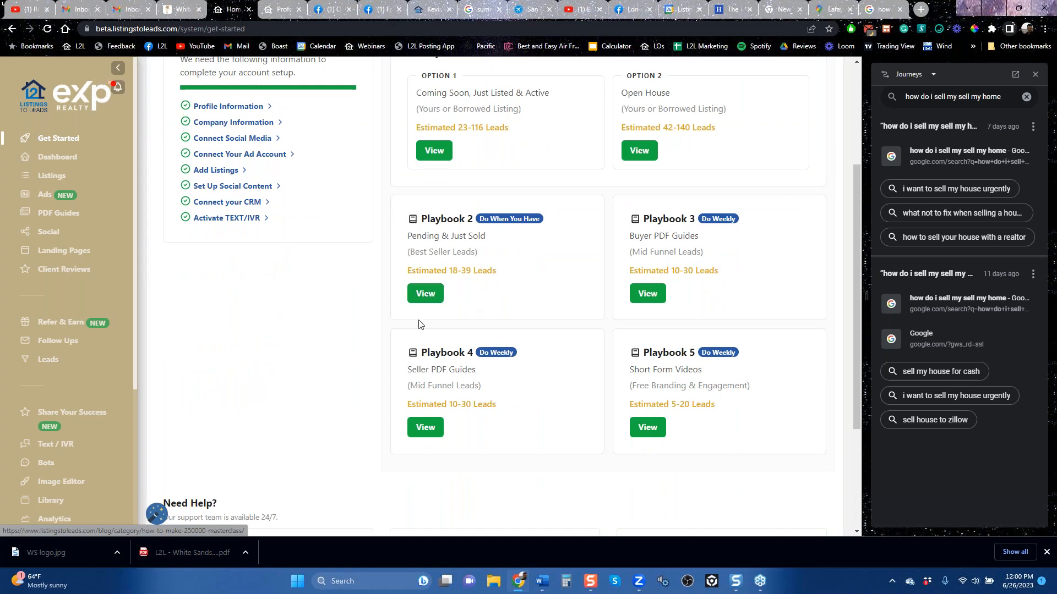
left_click(425, 294)
left_click(430, 323)
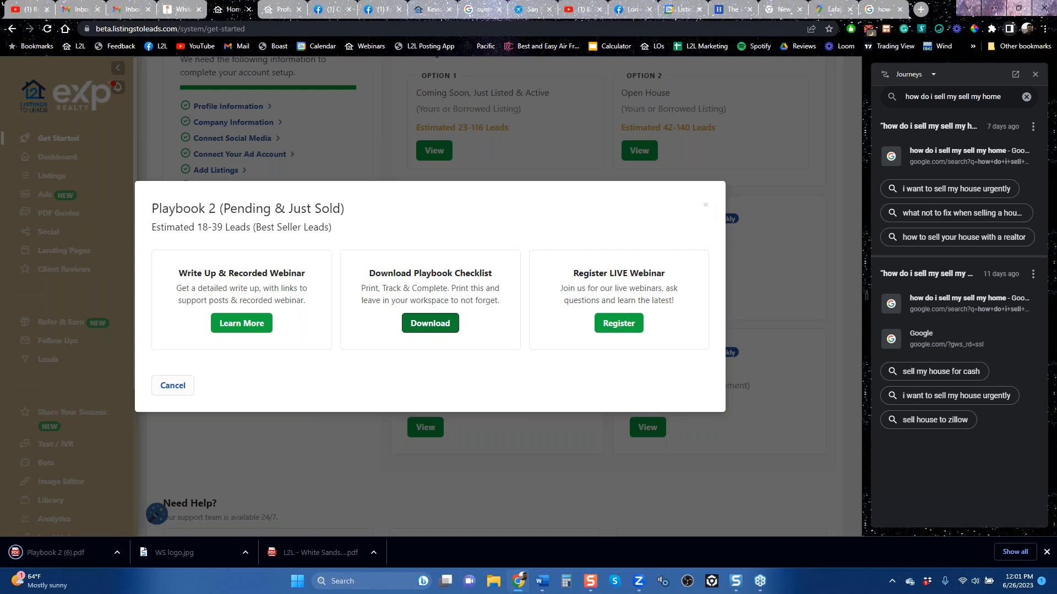
Step: Open the downloaded Playbook 2 PDF to review its marketing checklist, then return to the site and close the playbook dialog
left_click(74, 559)
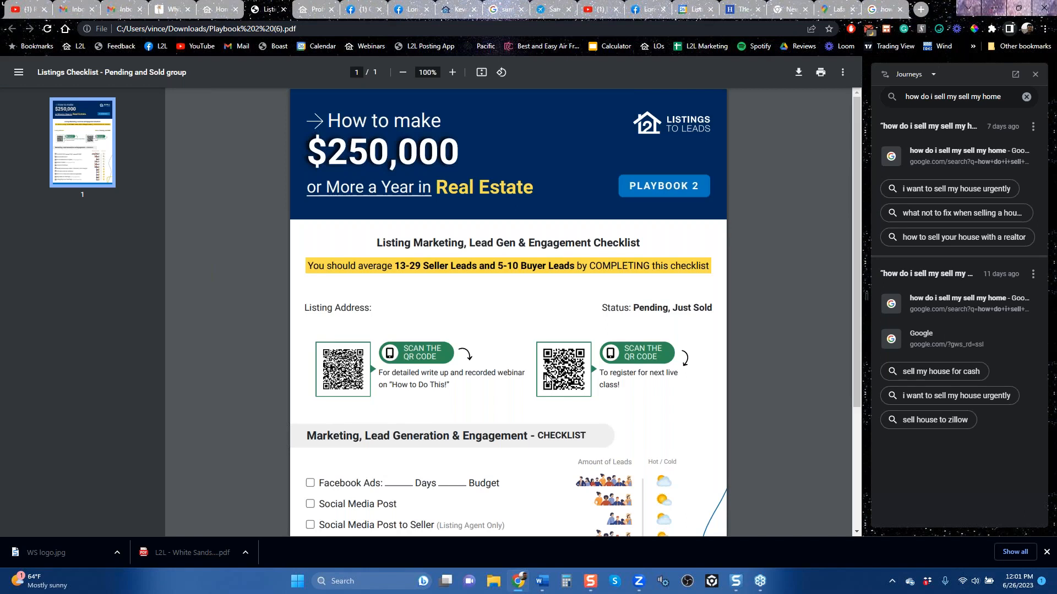
scroll(545, 381, "down", 3)
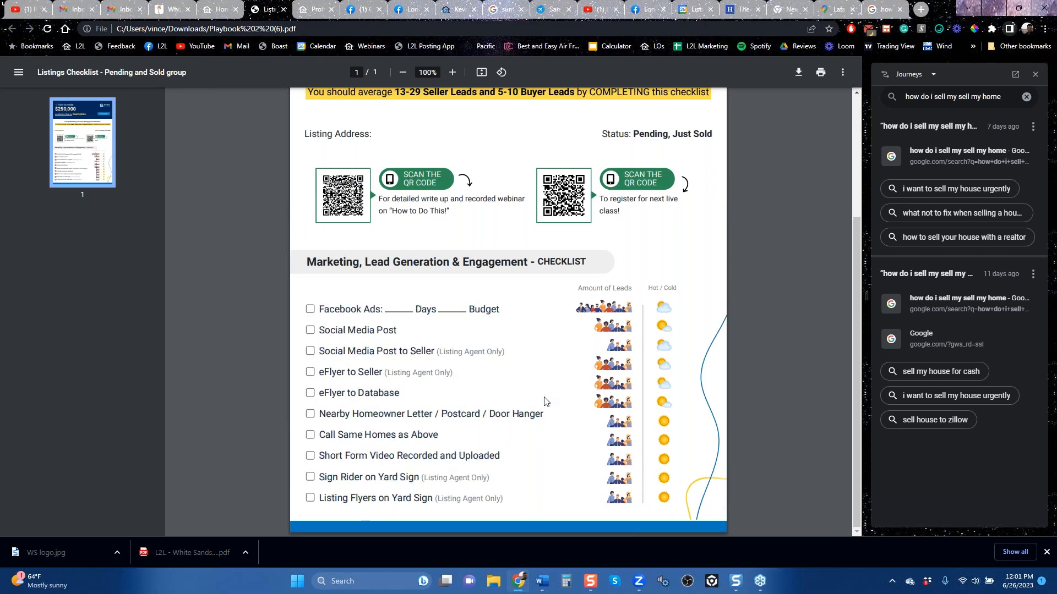
scroll(545, 401, "up", 3)
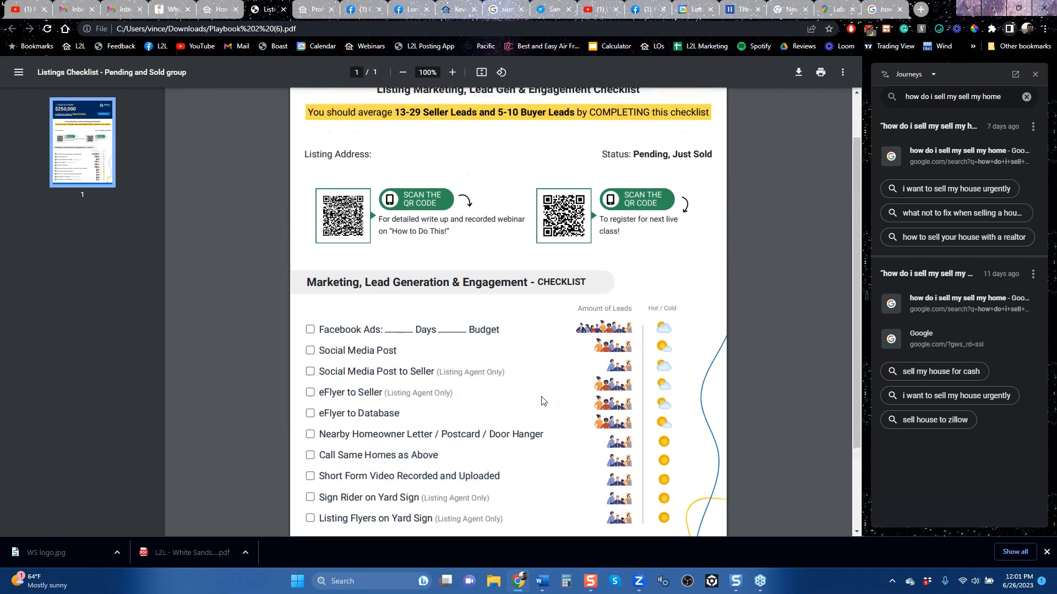
left_click(223, 11)
left_click(705, 204)
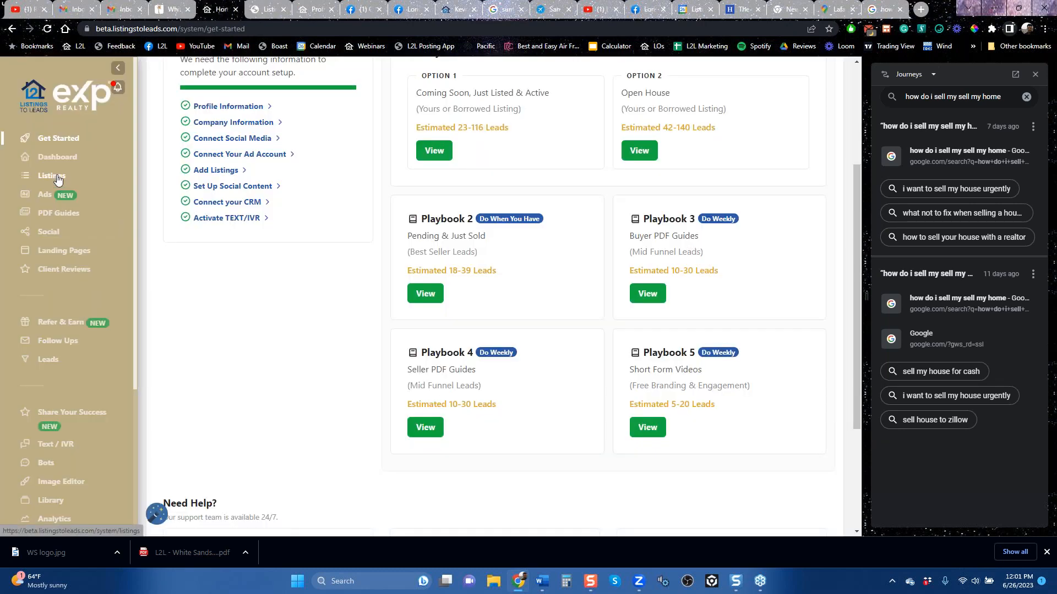
Step: Create a listing presentation from the Listings page and open the downloaded PDF
left_click(58, 181)
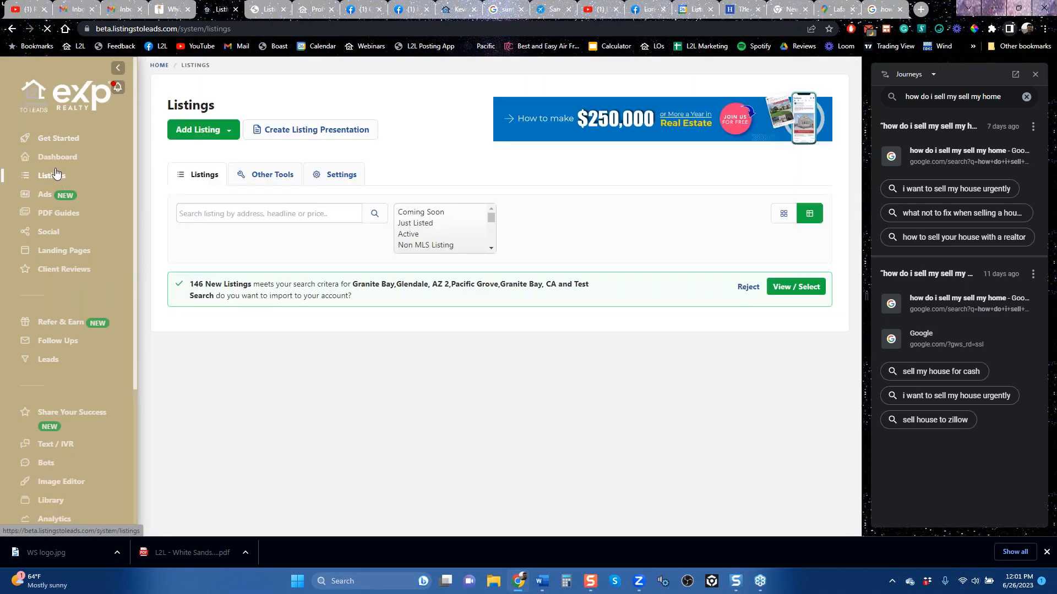
left_click(312, 134)
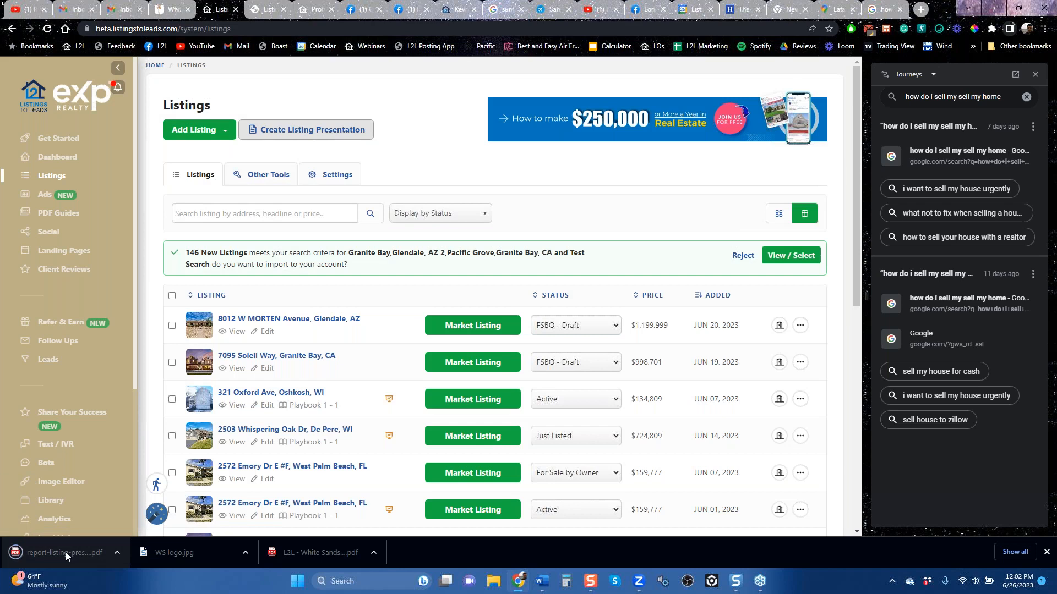
left_click(65, 551)
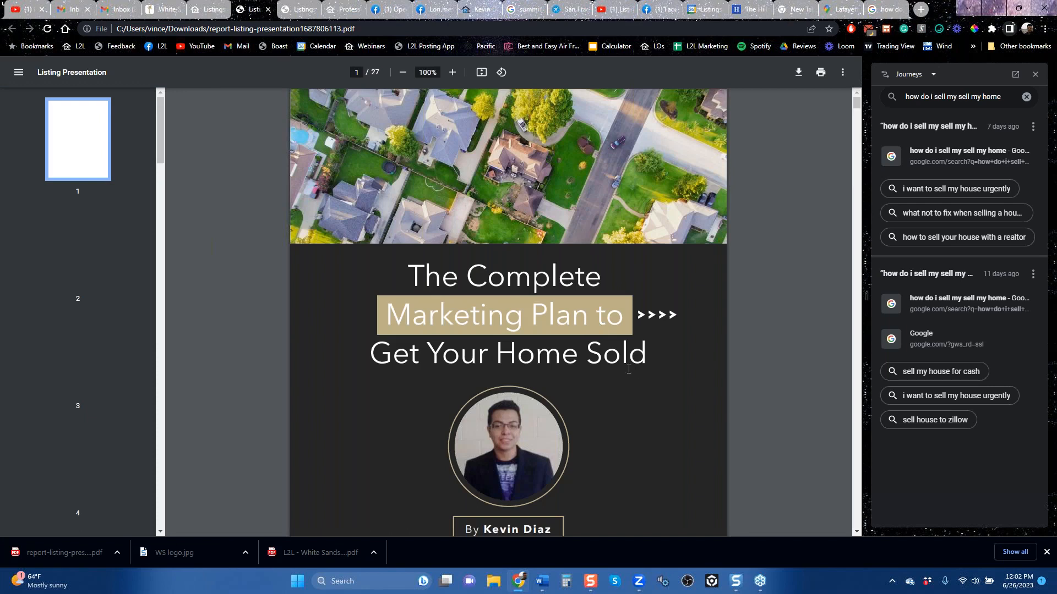
Step: Examine the listing presentation's pages on Facebook and Instagram ads, social media, YouTube, print, neighbor, email and seller sphere marketing
scroll(635, 367, "down", 10)
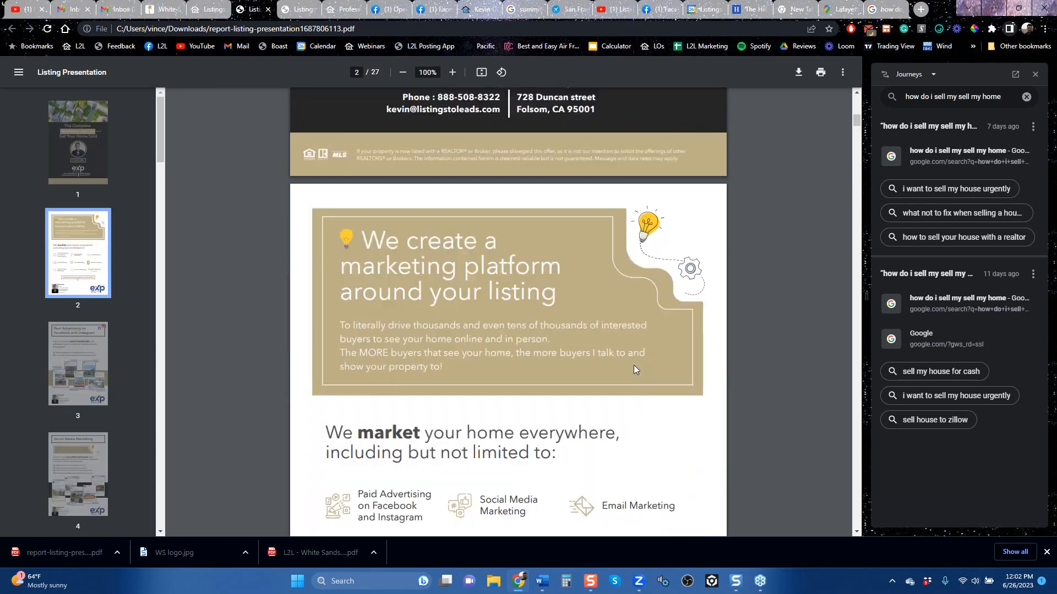
scroll(632, 370, "down", 6)
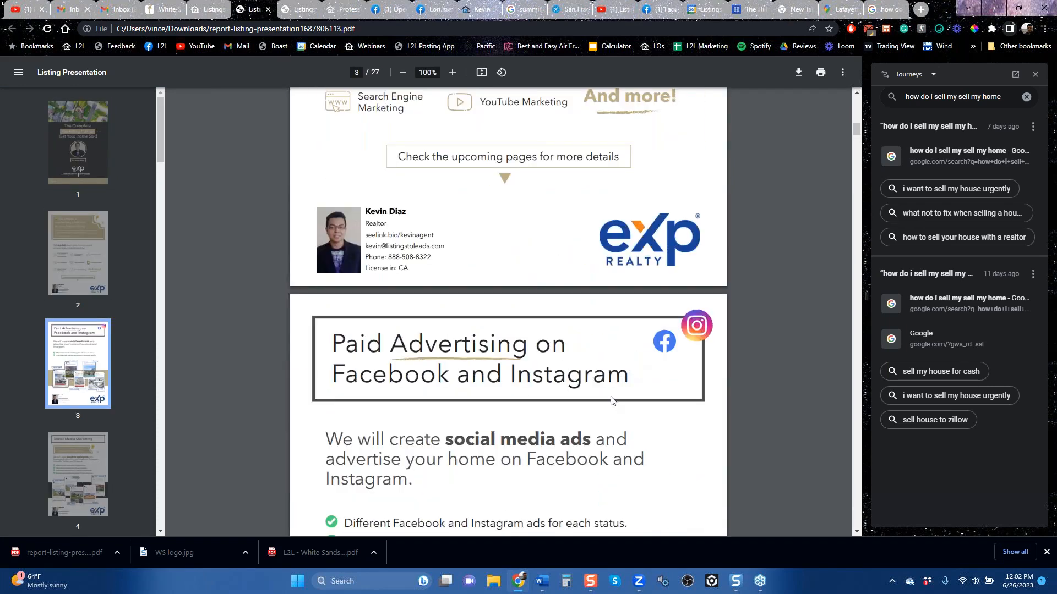
scroll(611, 398, "down", 6)
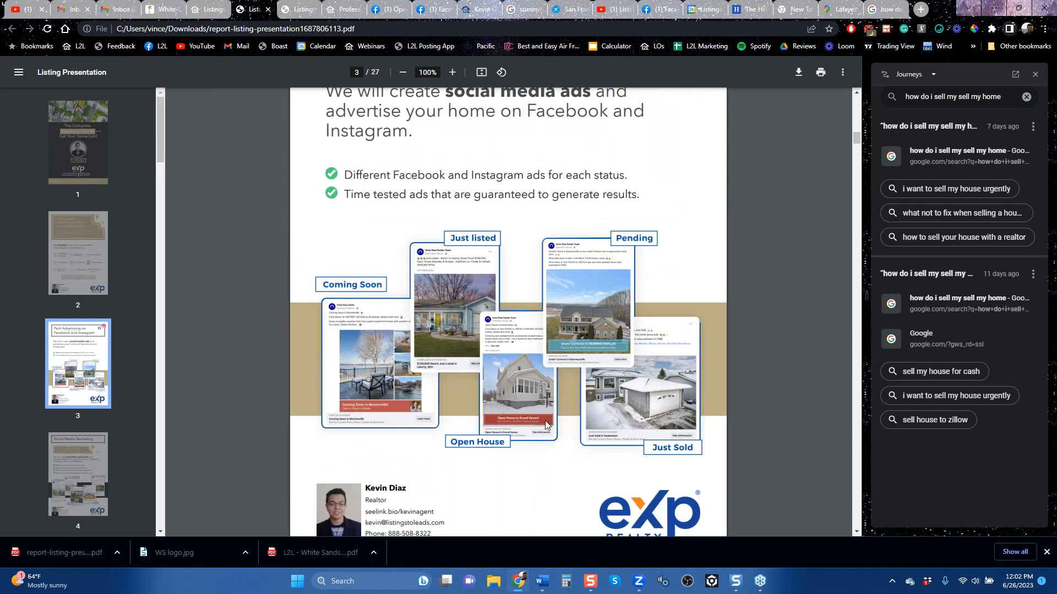
scroll(543, 438, "down", 12)
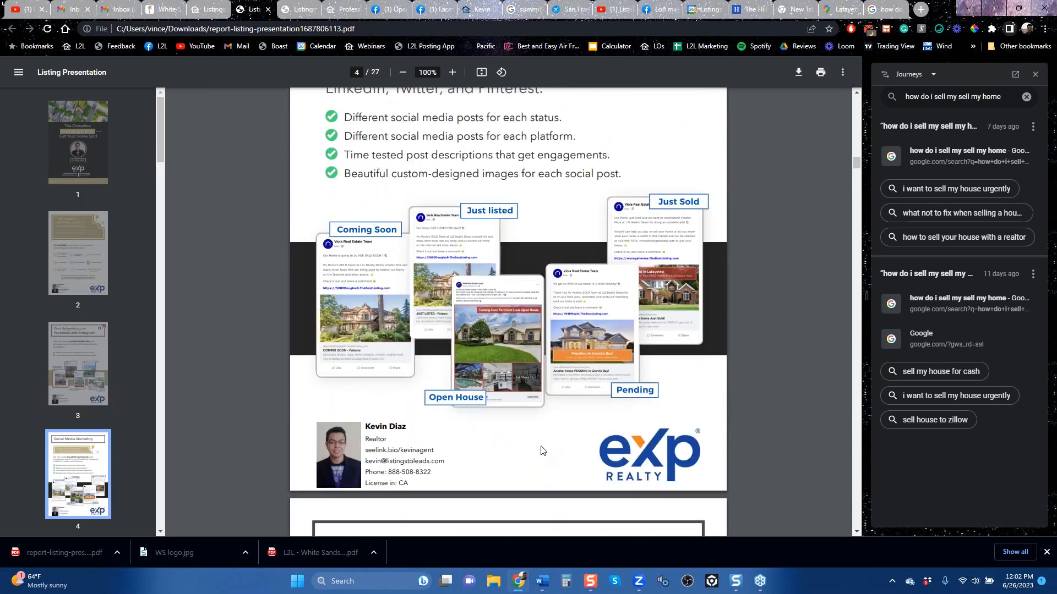
scroll(542, 450, "down", 6)
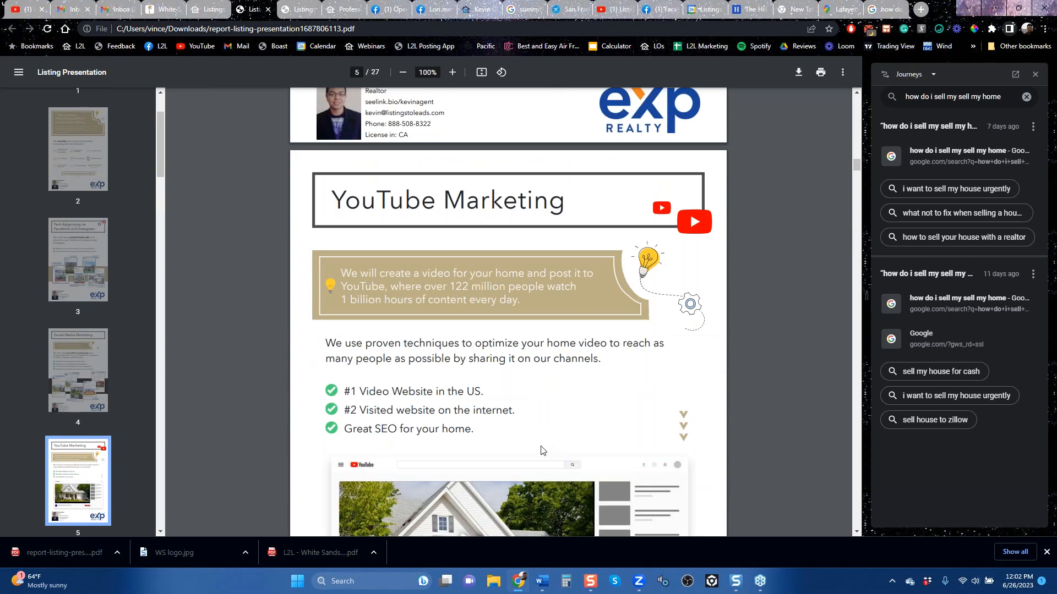
scroll(542, 450, "down", 6)
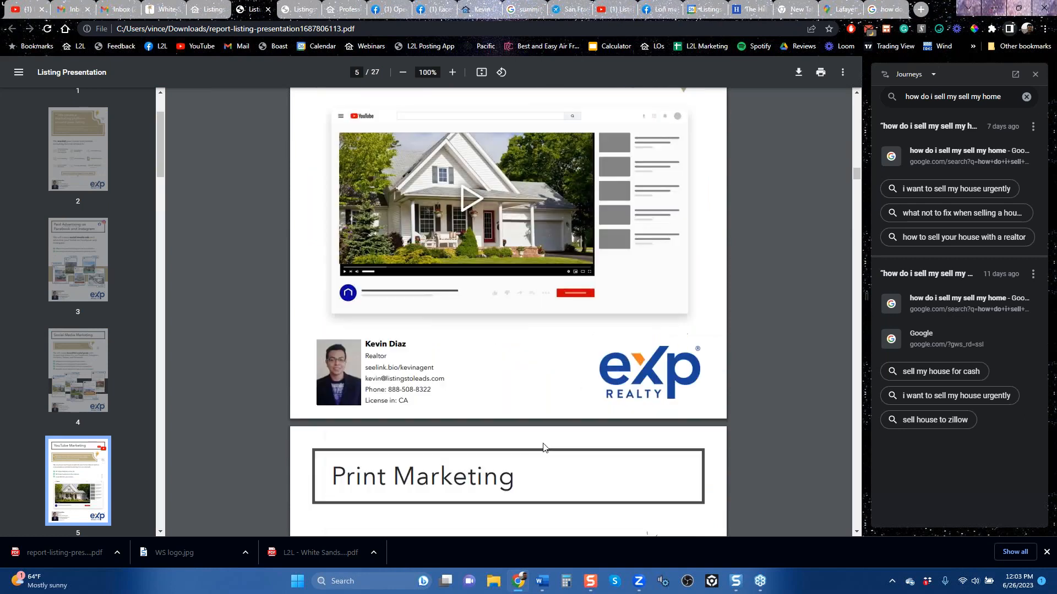
scroll(542, 445, "down", 6)
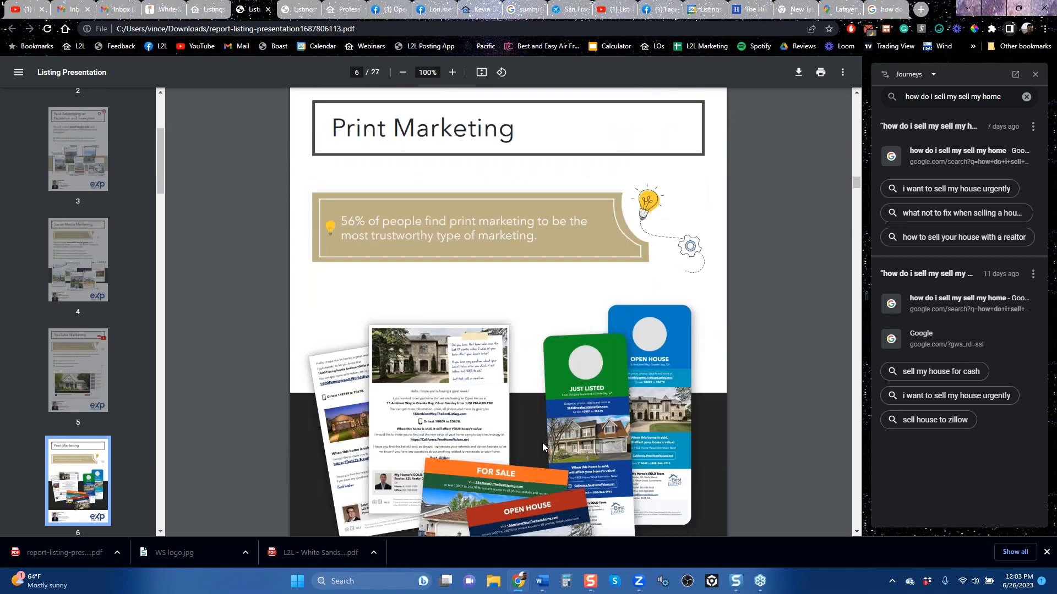
scroll(543, 446, "down", 6)
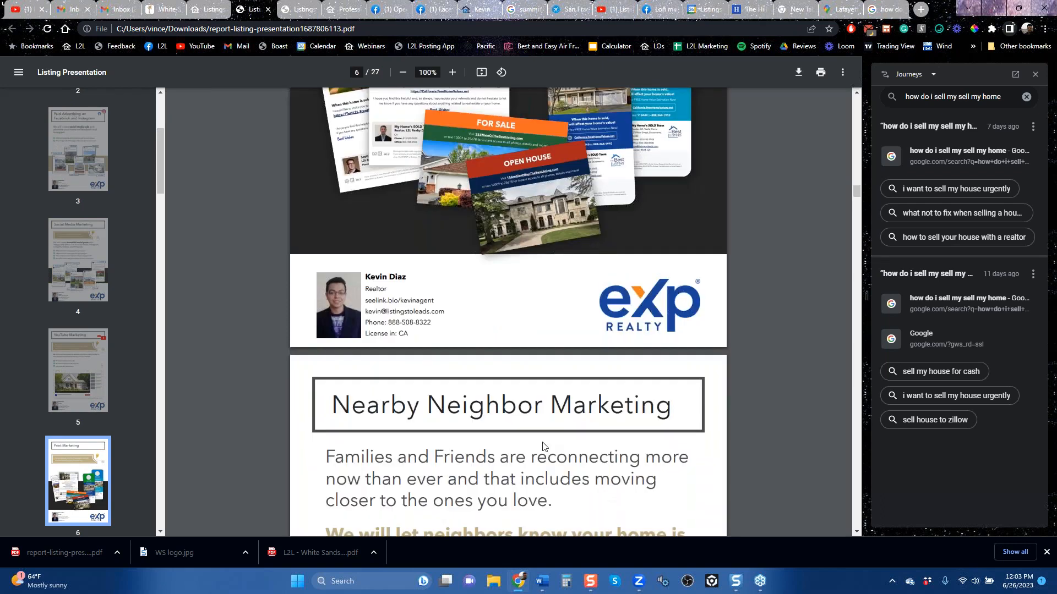
scroll(542, 445, "down", 12)
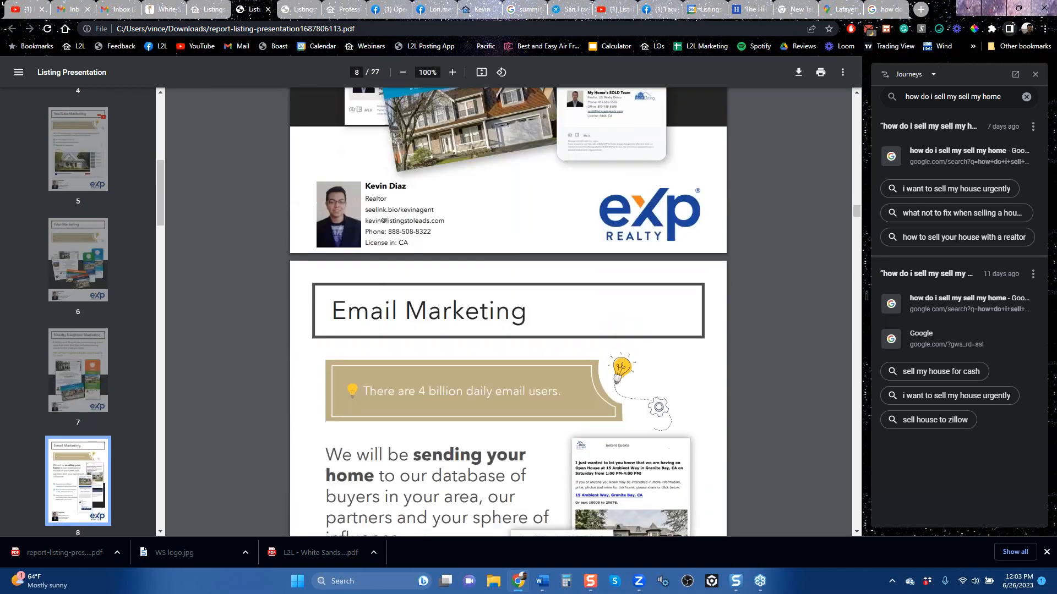
scroll(508, 312, "down", 6)
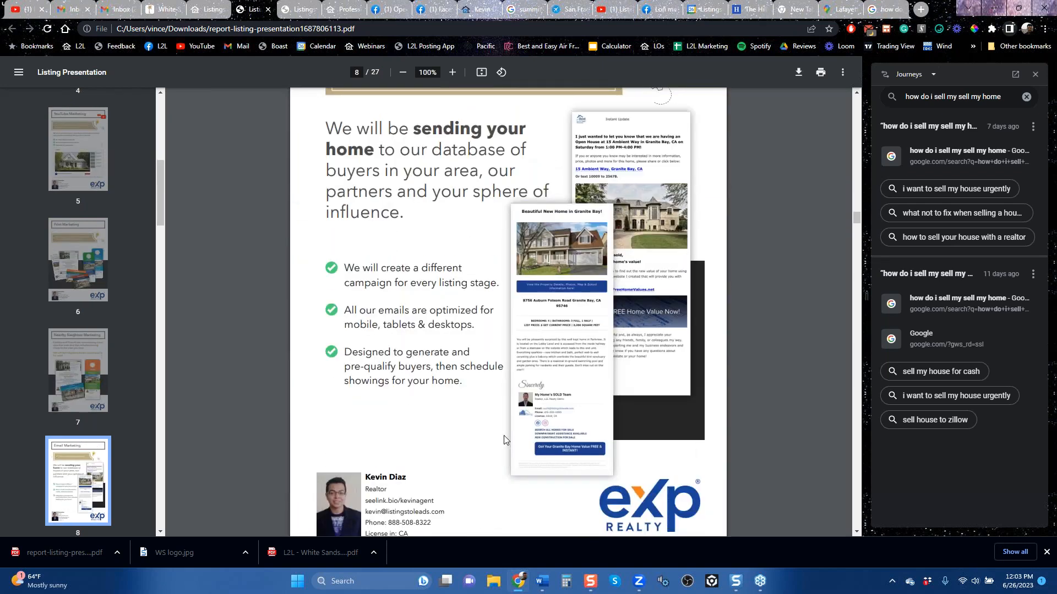
scroll(504, 435, "down", 13)
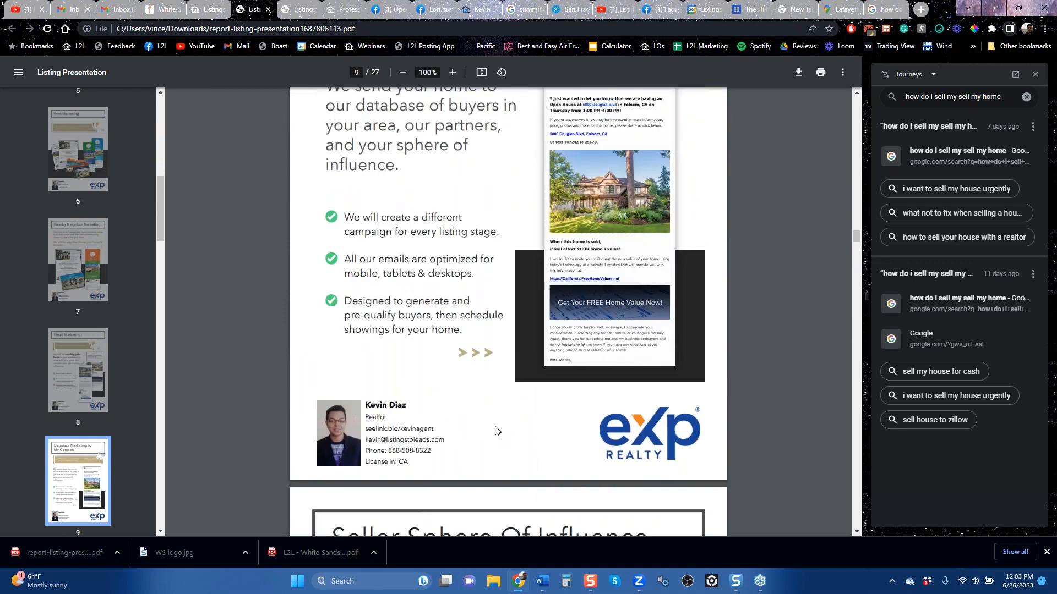
scroll(495, 431, "down", 7)
scroll(480, 437, "down", 5)
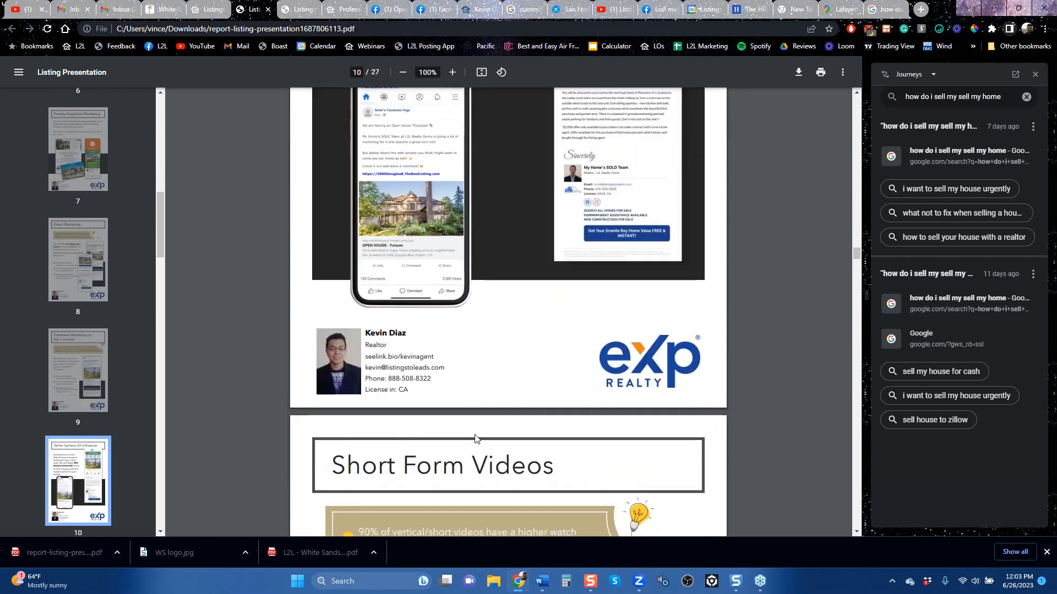
Step: Examine the listing presentation's pages on short form videos, listing websites and virtual tours, flyers, sign riders and mobile marketing
scroll(475, 439, "down", 6)
scroll(473, 435, "down", 14)
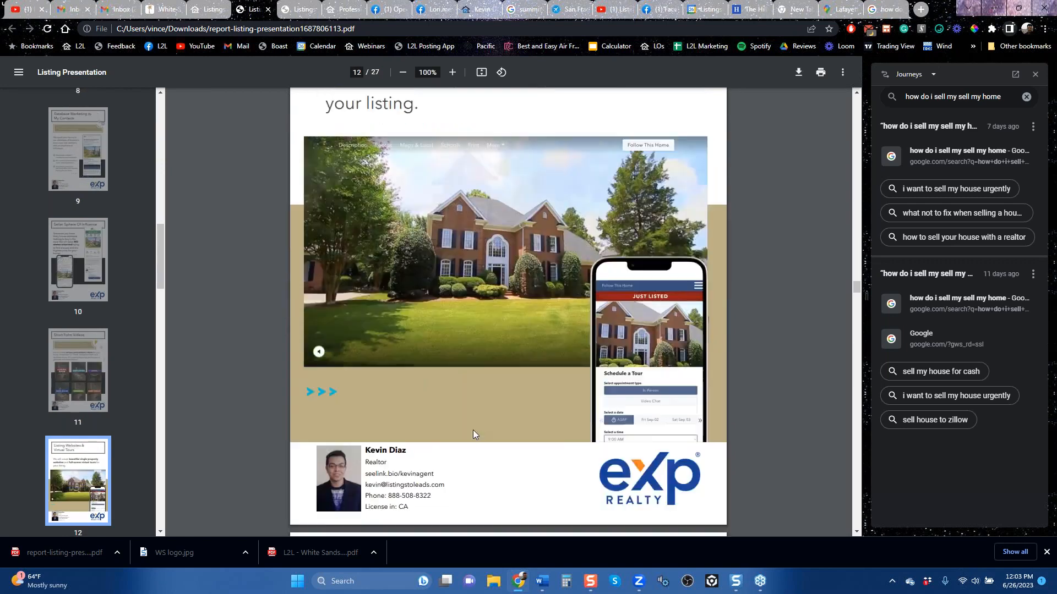
scroll(473, 434, "down", 5)
scroll(485, 451, "up", 12)
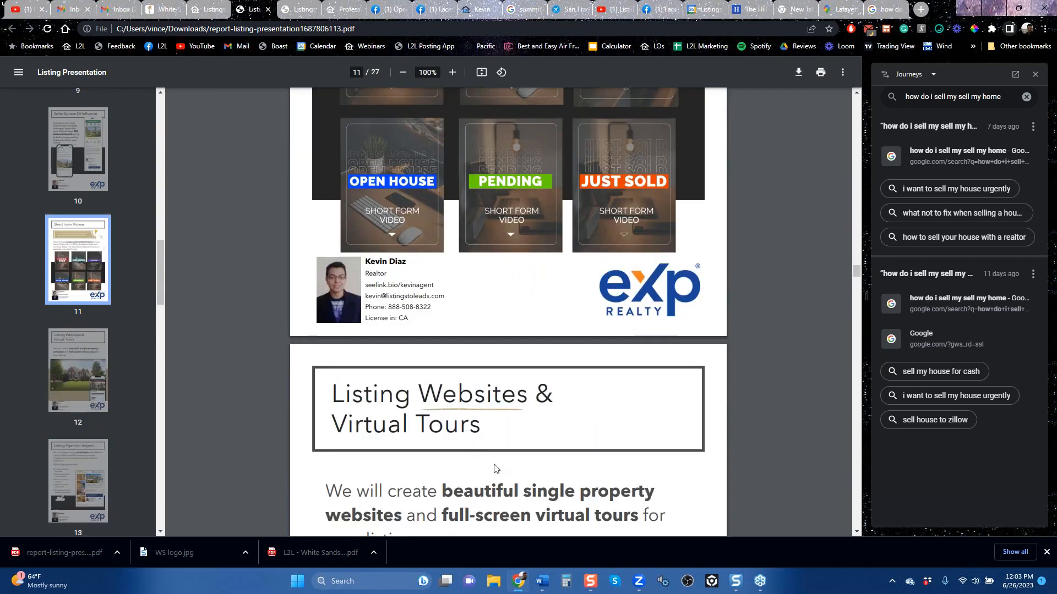
scroll(537, 468, "down", 7)
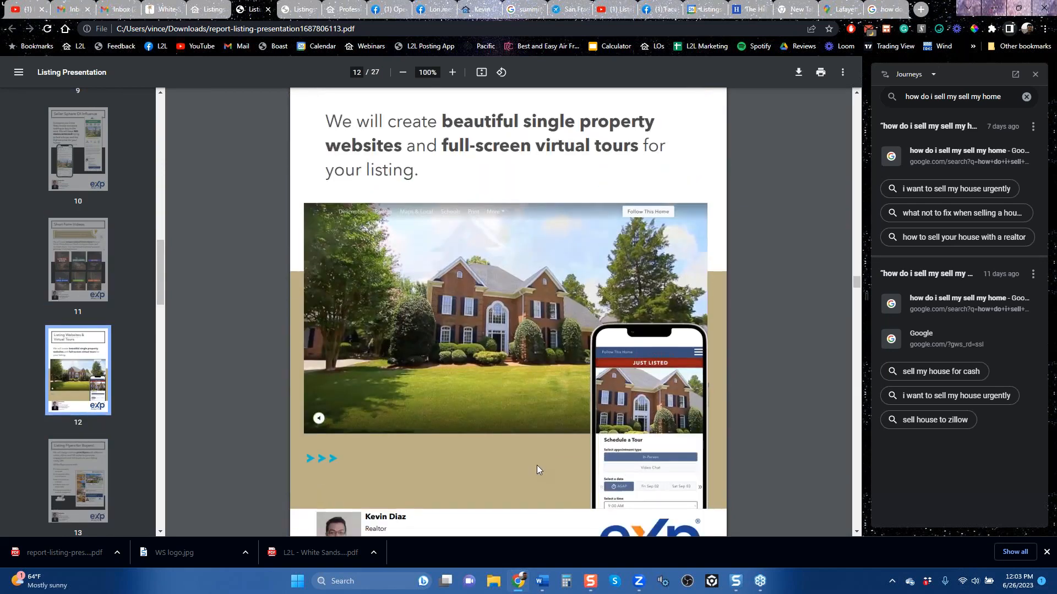
scroll(539, 469, "down", 6)
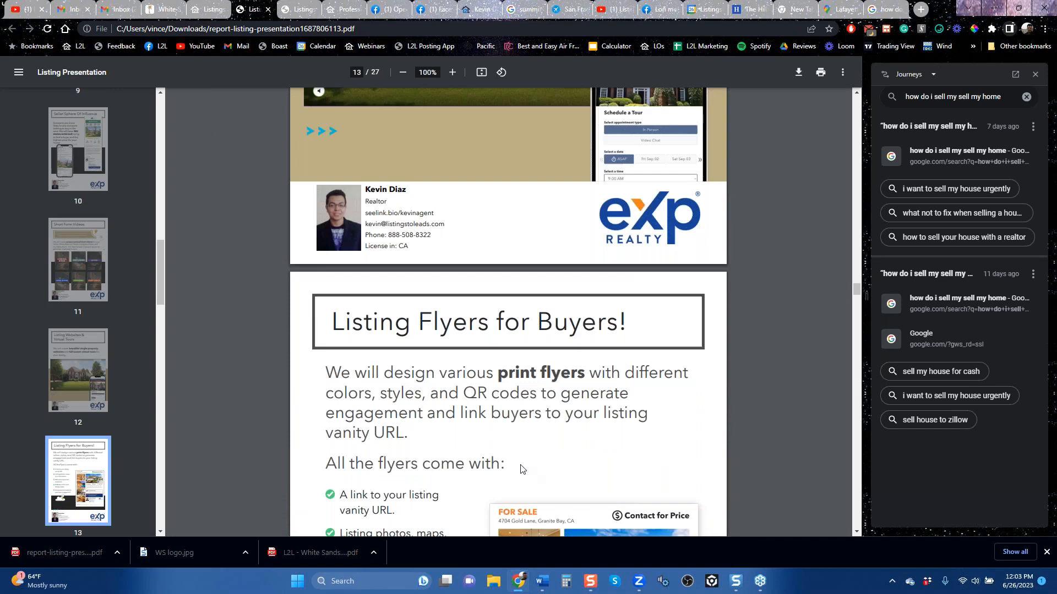
scroll(475, 456, "down", 6)
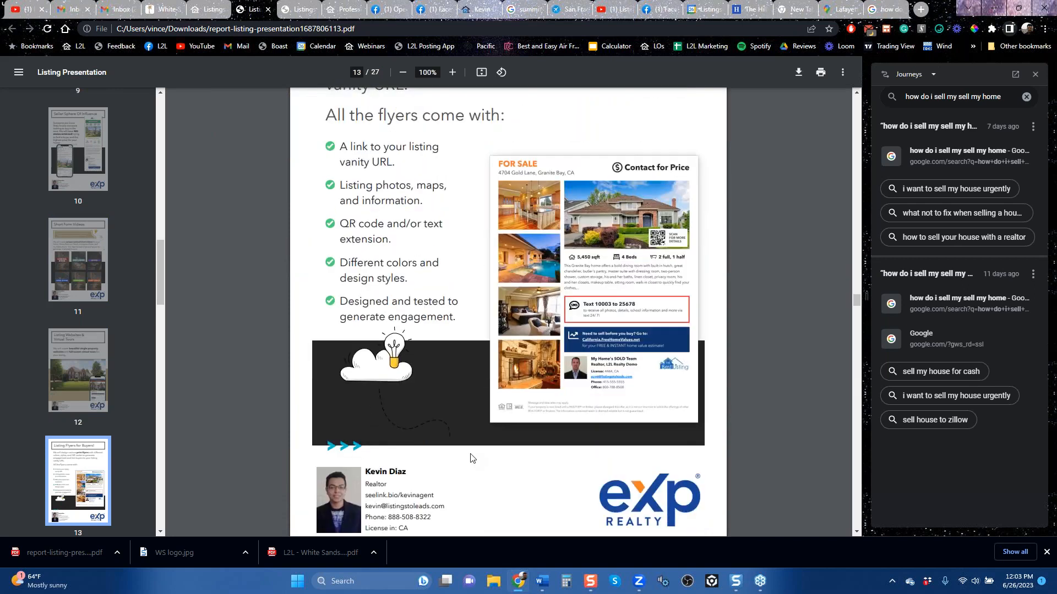
scroll(471, 458, "down", 7)
scroll(468, 462, "down", 8)
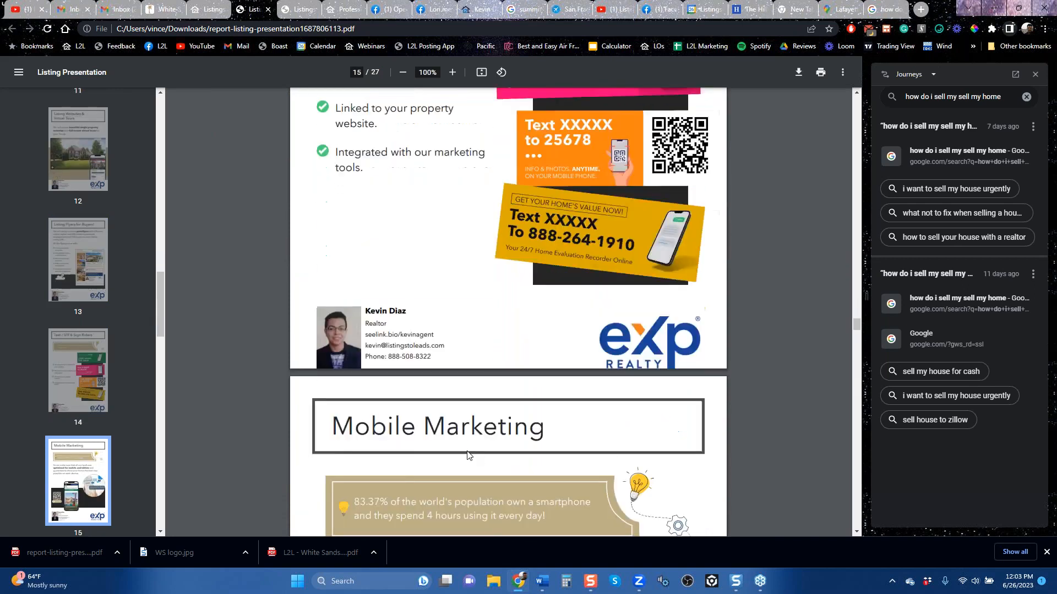
scroll(467, 455, "down", 4)
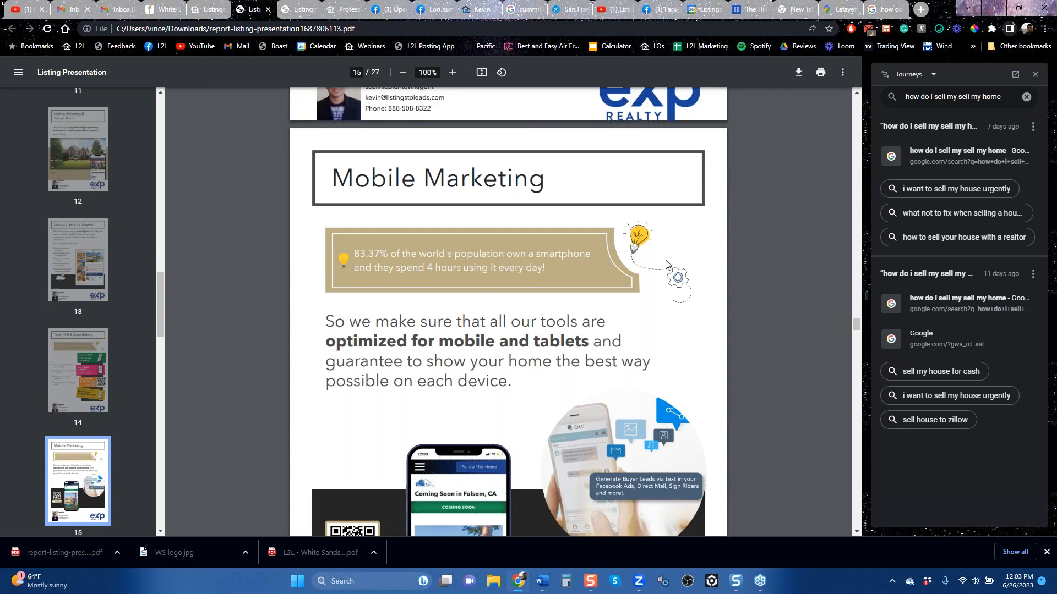
Step: Close the listing presentation, Listings page, Playbook 2 checklist and Sacramento home value page
mouse_move(758, 583)
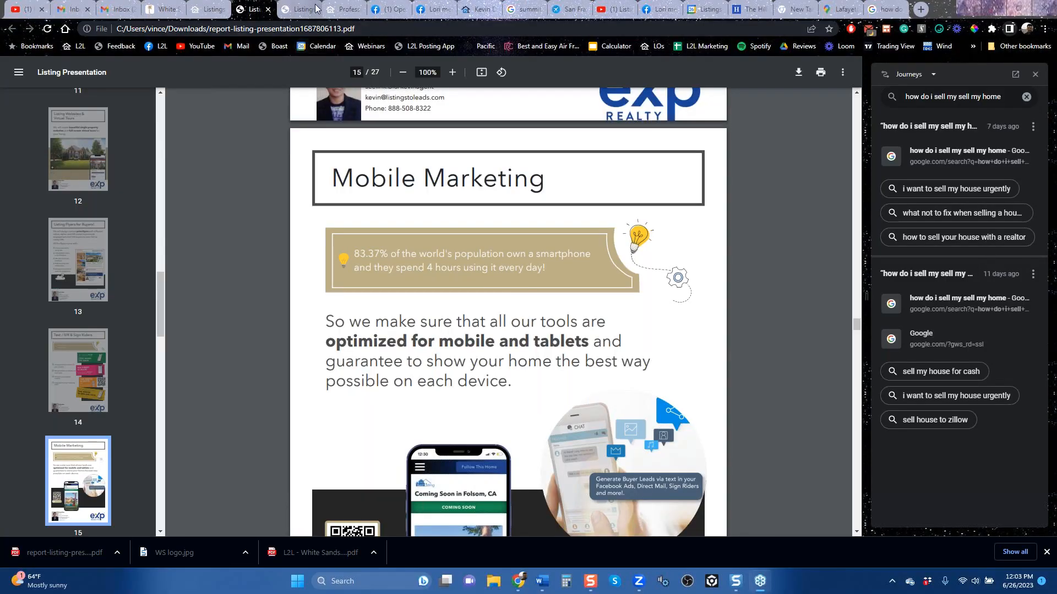
left_click(269, 13)
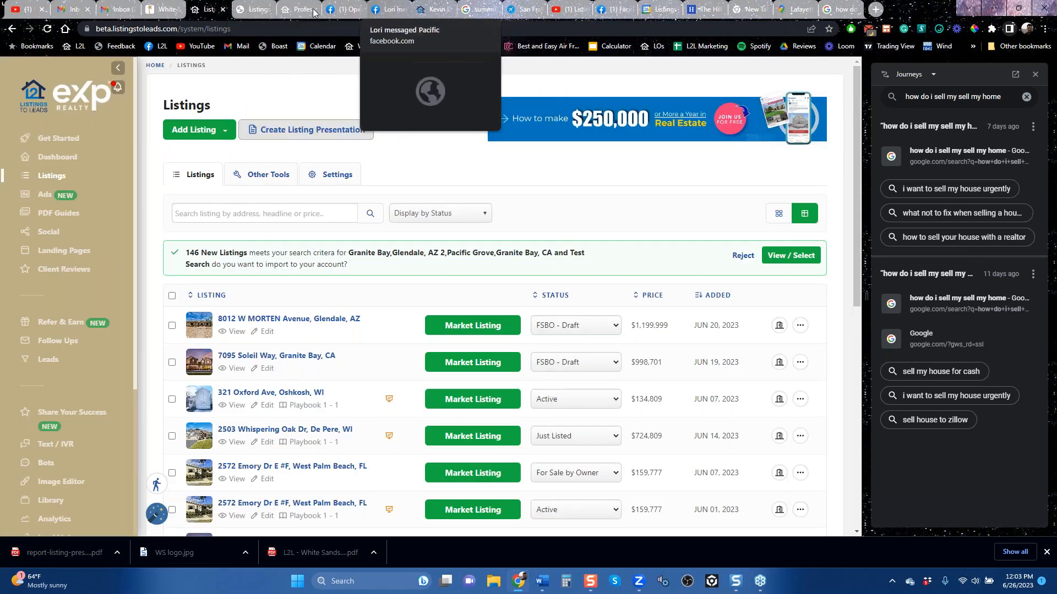
left_click(223, 11)
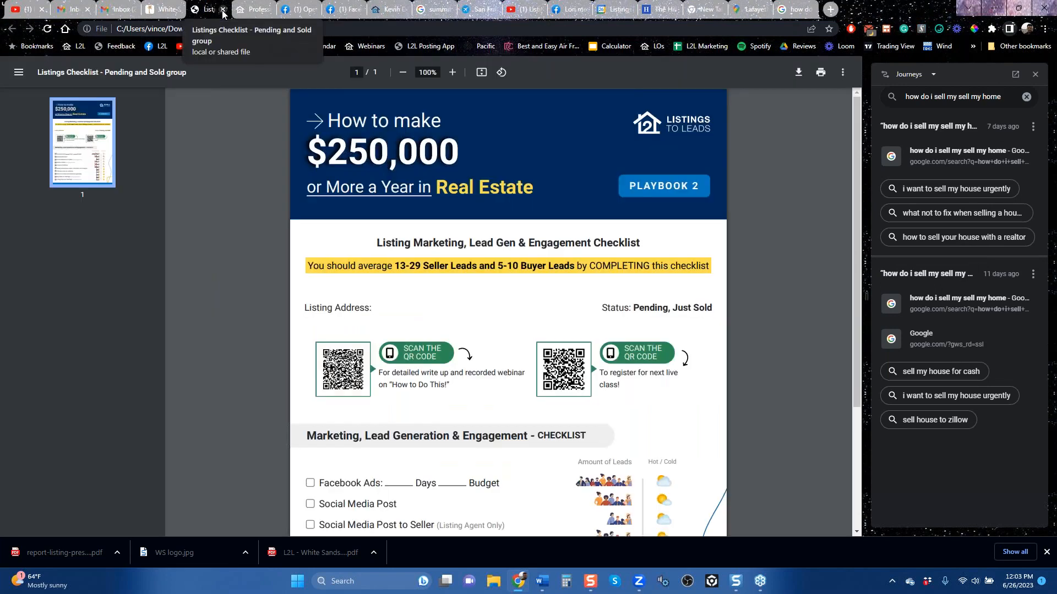
left_click(223, 11)
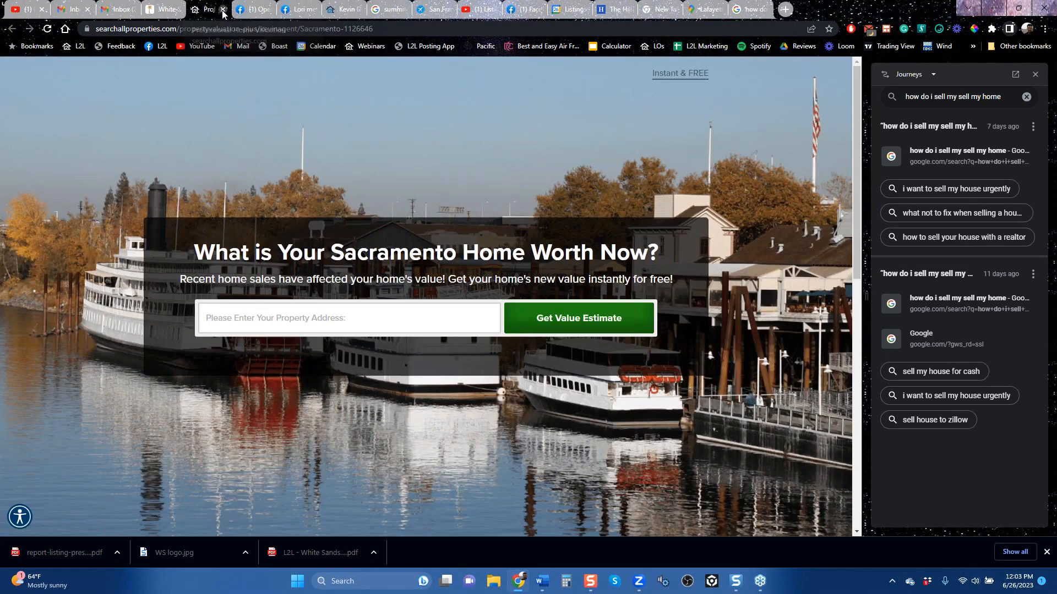
left_click(223, 11)
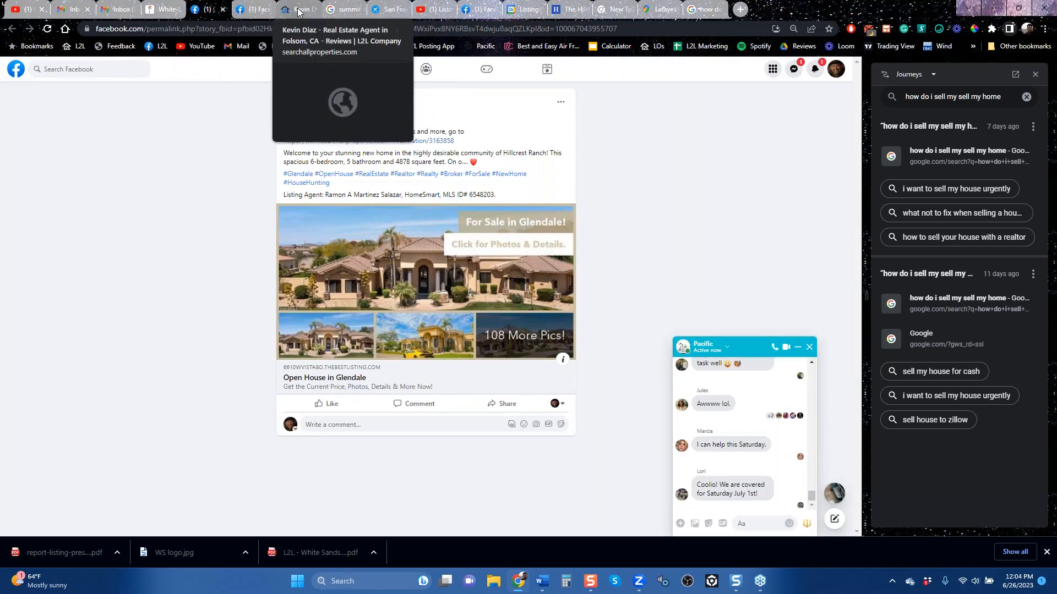
Step: Close the agent's review form page and the summit diner nj image search
left_click(314, 15)
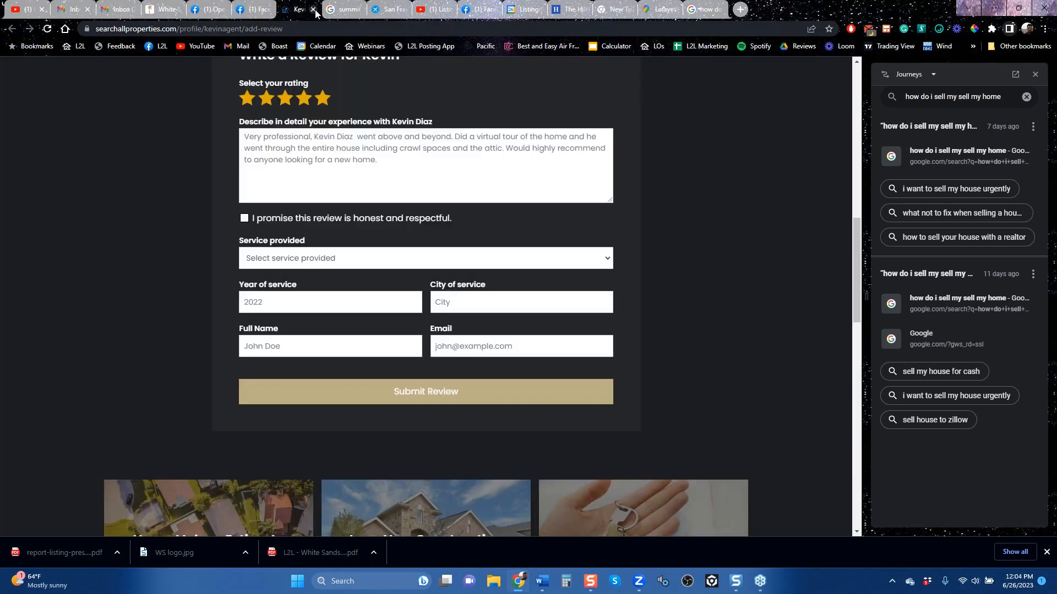
left_click(314, 10)
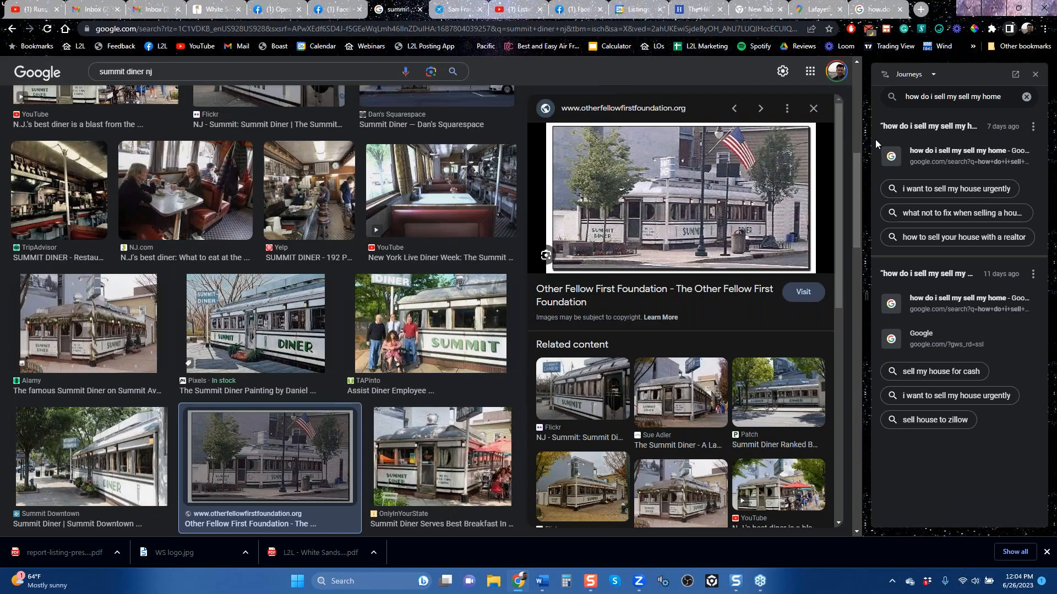
left_click(420, 9)
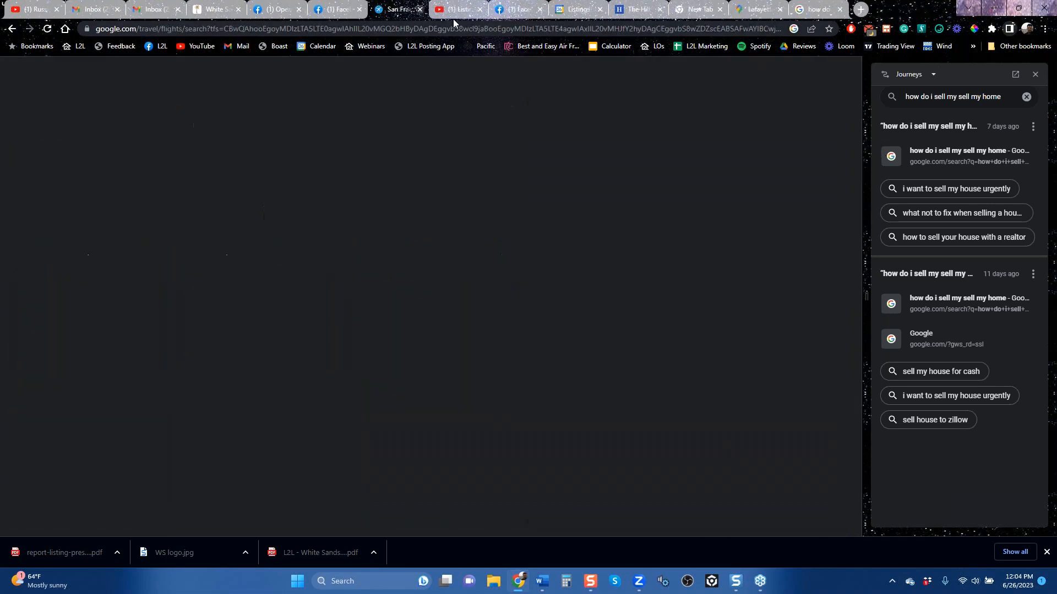